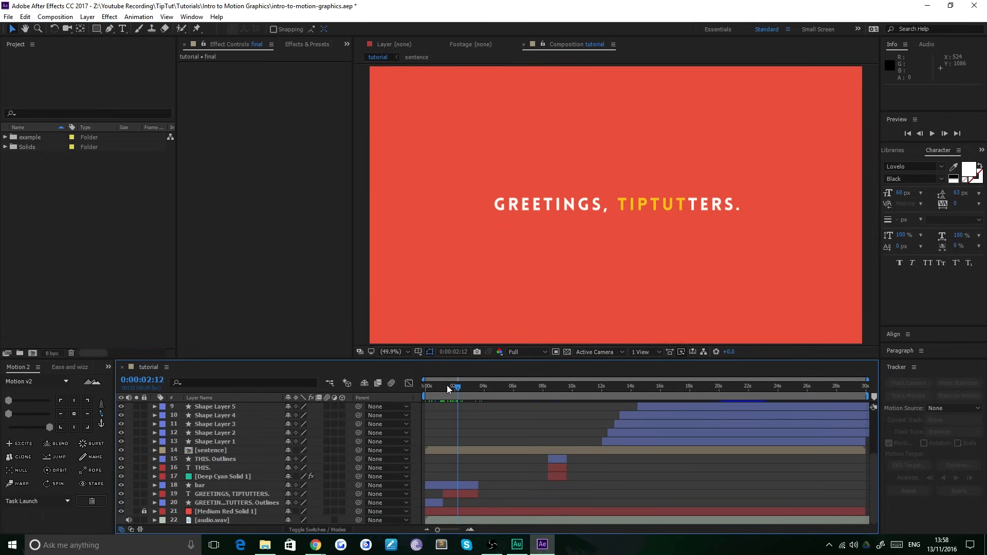
- Return the tutorial composition to its first frame and examine the audio.wav file inside the example folder's audio subfolder
{"action": "left_click_drag", "start_coordinate": [447, 385], "coordinate": [385, 387]}
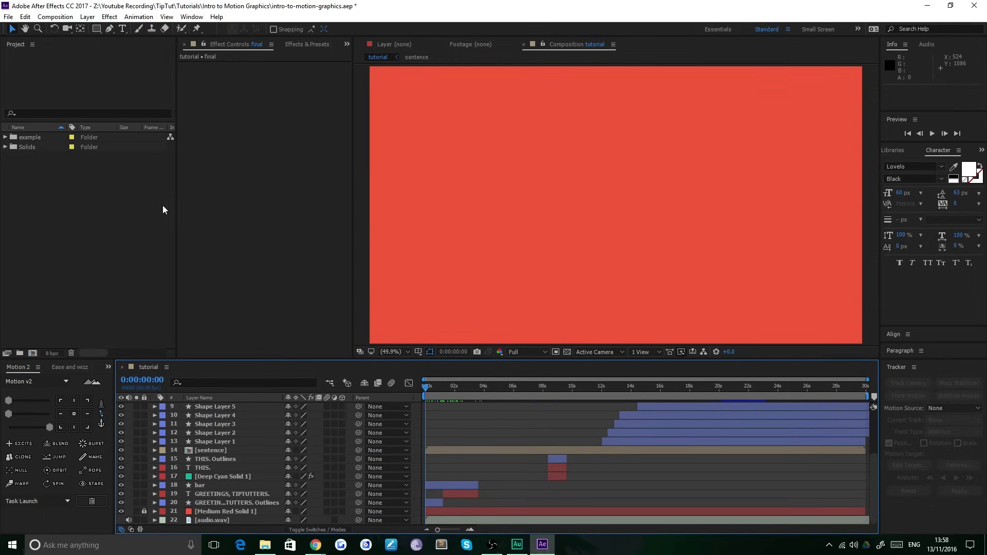
{"action": "left_click", "coordinate": [112, 216]}
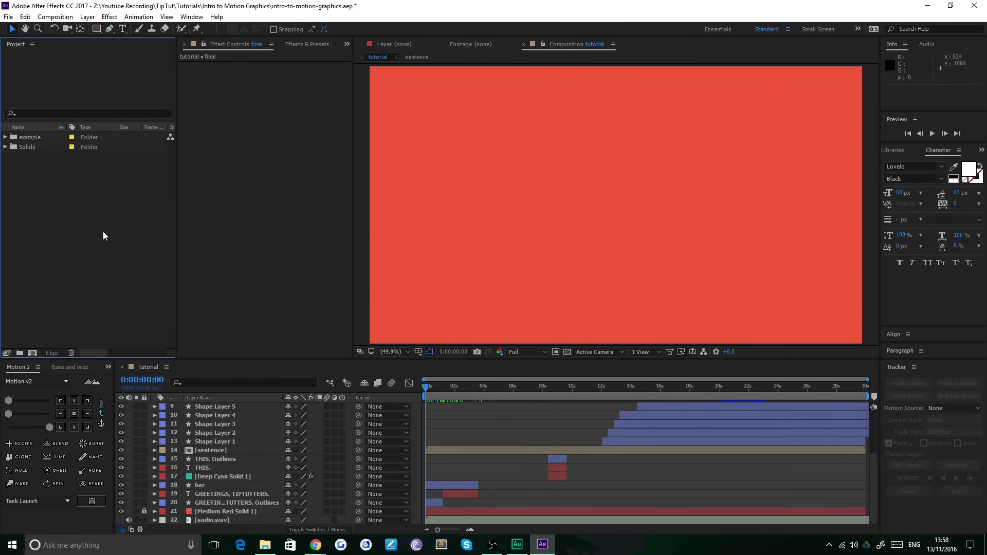
{"action": "left_click", "coordinate": [5, 137]}
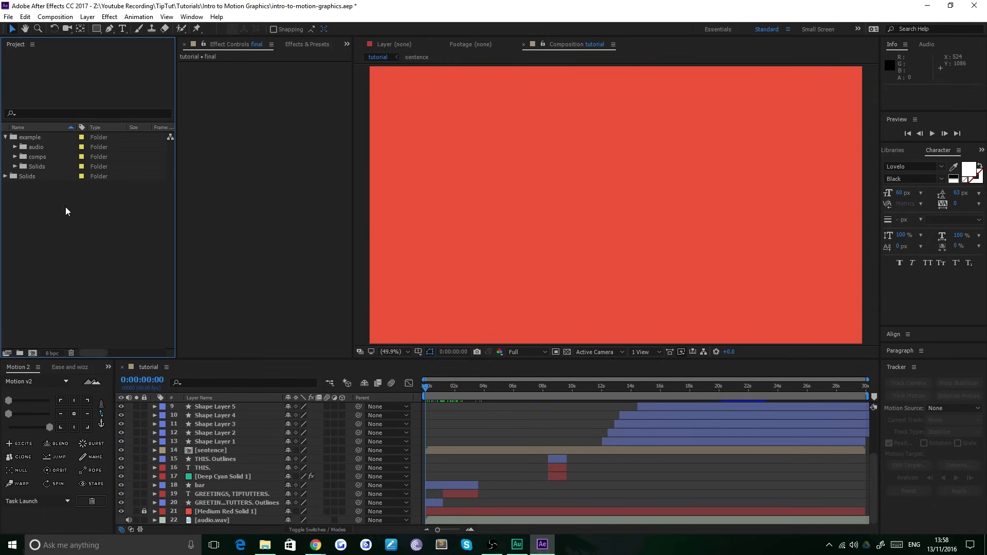
{"action": "left_click", "coordinate": [15, 147]}
{"action": "left_click", "coordinate": [46, 156]}
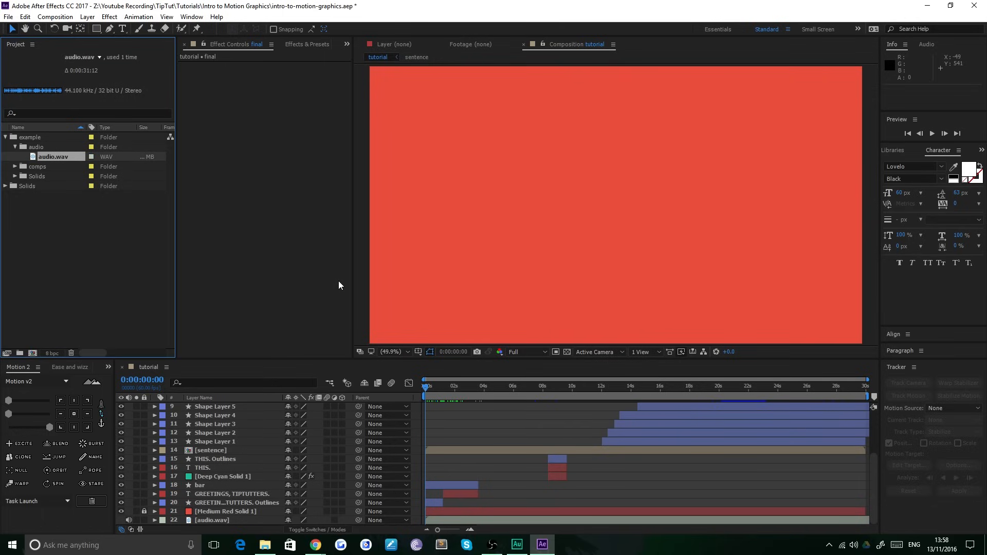
{"action": "left_click", "coordinate": [318, 248]}
{"action": "left_click", "coordinate": [361, 235]}
{"action": "left_click", "coordinate": [333, 220]}
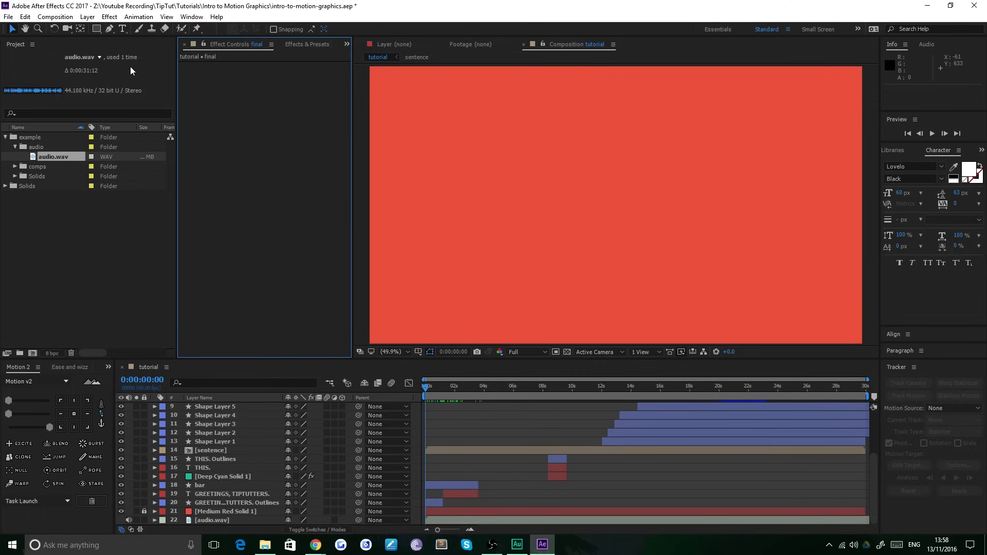
- Collapse the example folder and move the separate Solids folder into it
{"action": "left_click", "coordinate": [112, 248]}
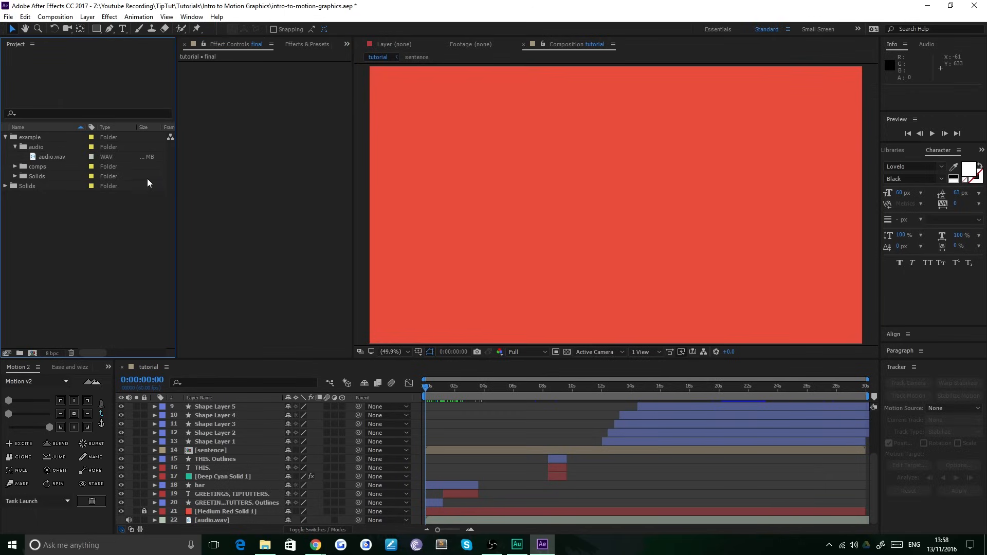
{"action": "left_click", "coordinate": [5, 137]}
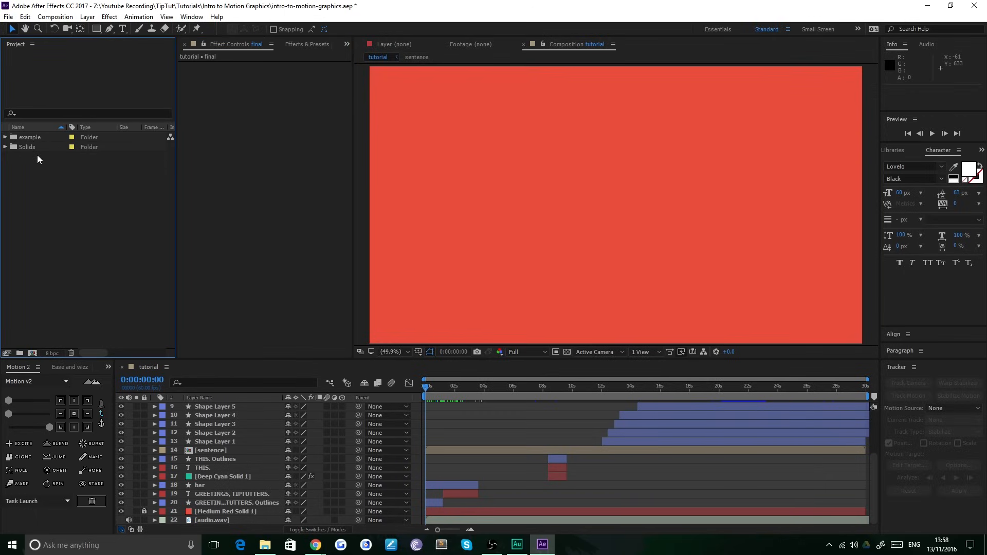
{"action": "left_click_drag", "start_coordinate": [24, 147], "coordinate": [29, 138]}
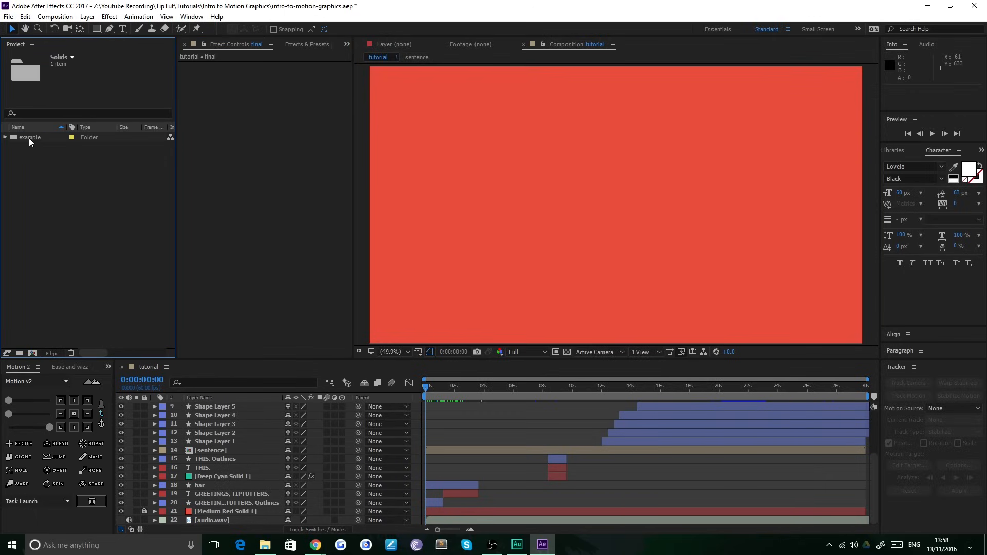
- Create a 1920 x 1080, 60 fps, 40-second composition named tutorial-current
{"action": "left_click", "coordinate": [79, 17]}
{"action": "left_click", "coordinate": [77, 30]}
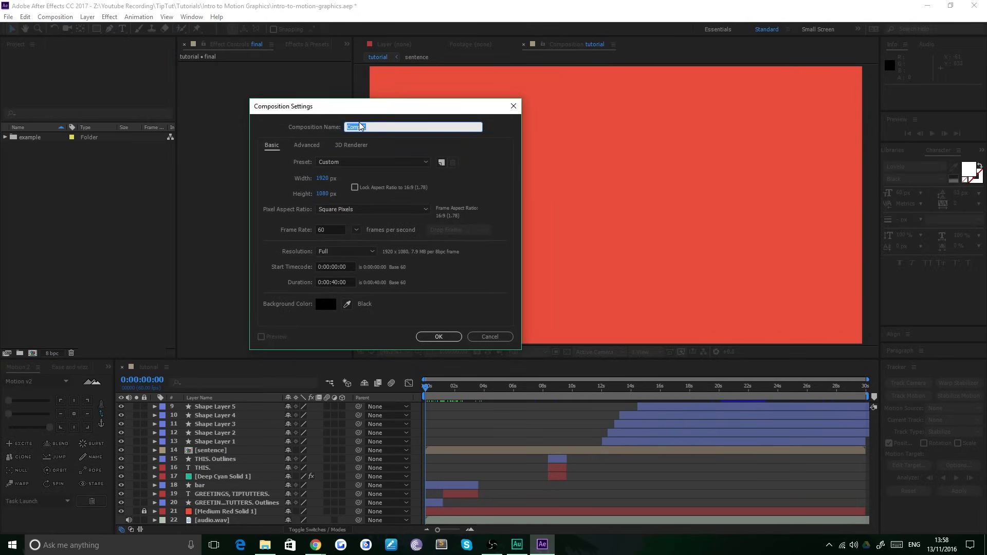
{"action": "type", "text": "tutorial-current"}
{"action": "left_click", "coordinate": [437, 337]}
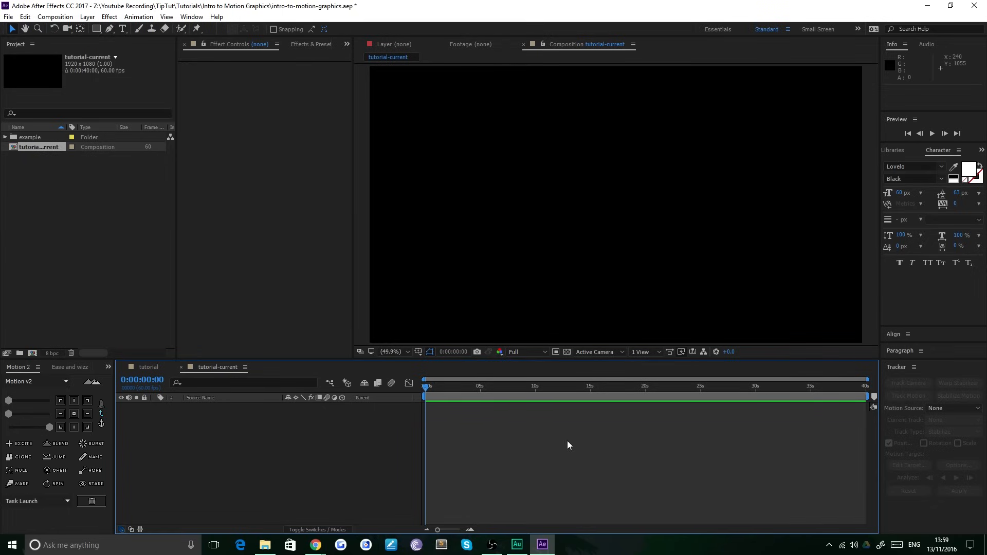
{"action": "left_click", "coordinate": [613, 158]}
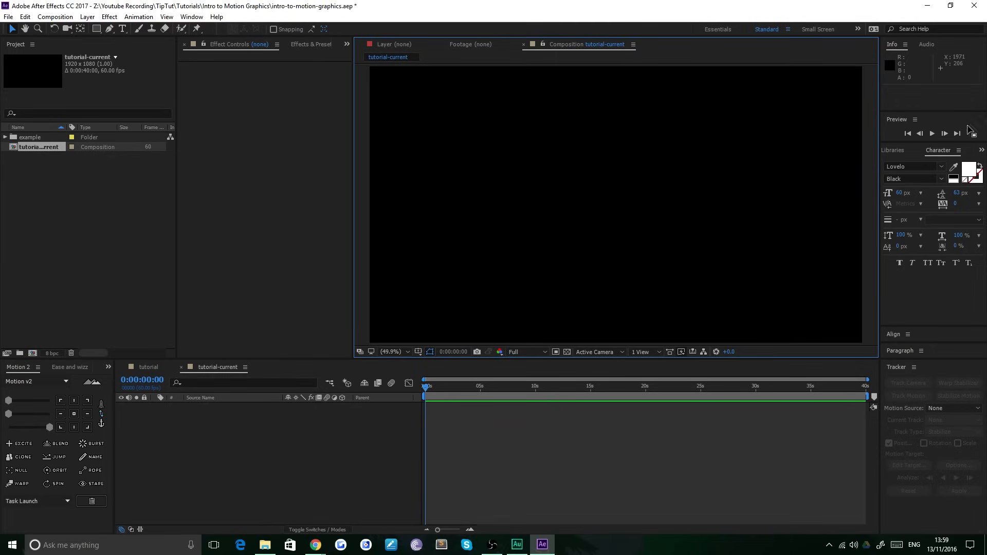
{"action": "left_click", "coordinate": [265, 108]}
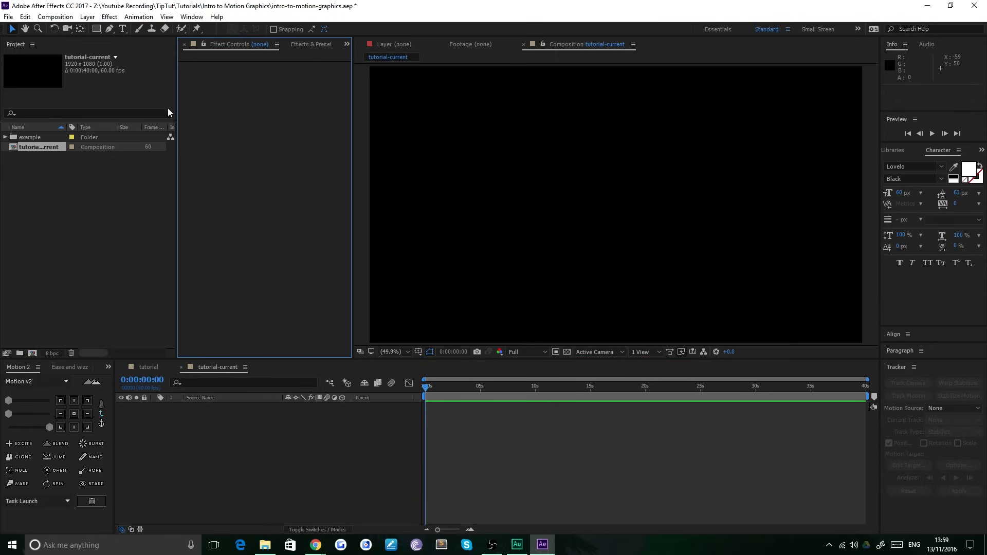
{"action": "left_click", "coordinate": [85, 232]}
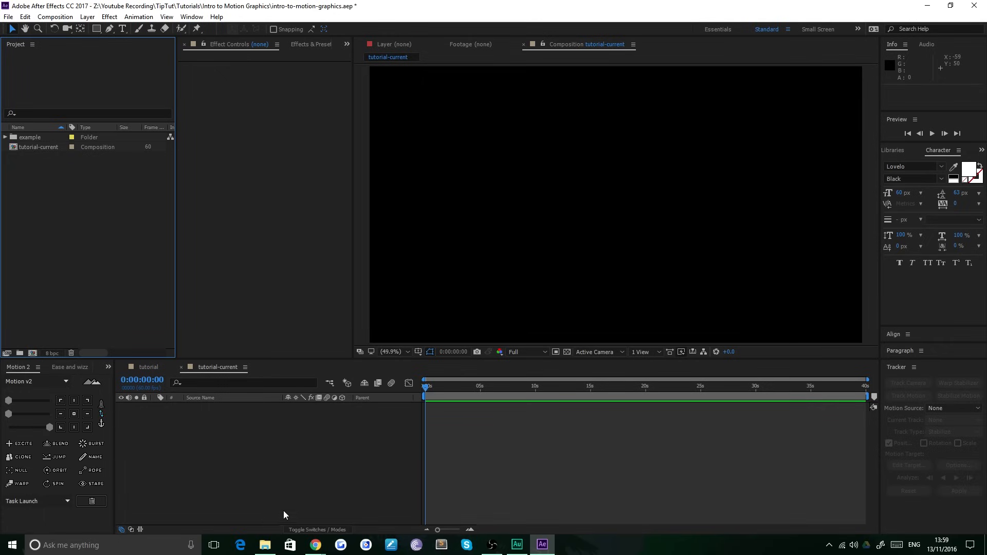
- Switch to Chrome and look over the product pages for Motion v2, Ease and Wizz, and DecomposeText
{"action": "mouse_move", "coordinate": [316, 545]}
{"action": "left_click", "coordinate": [350, 501]}
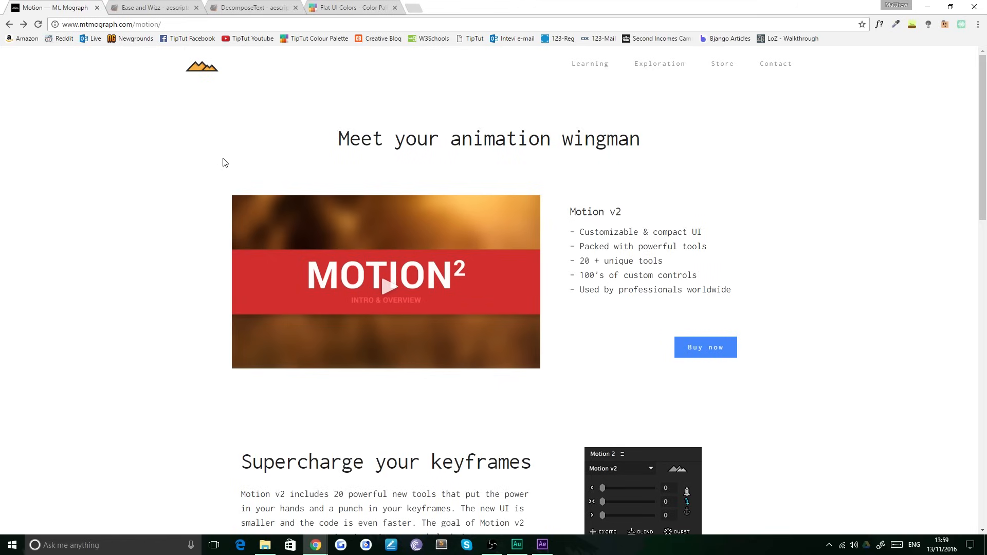
{"action": "left_click", "coordinate": [154, 7]}
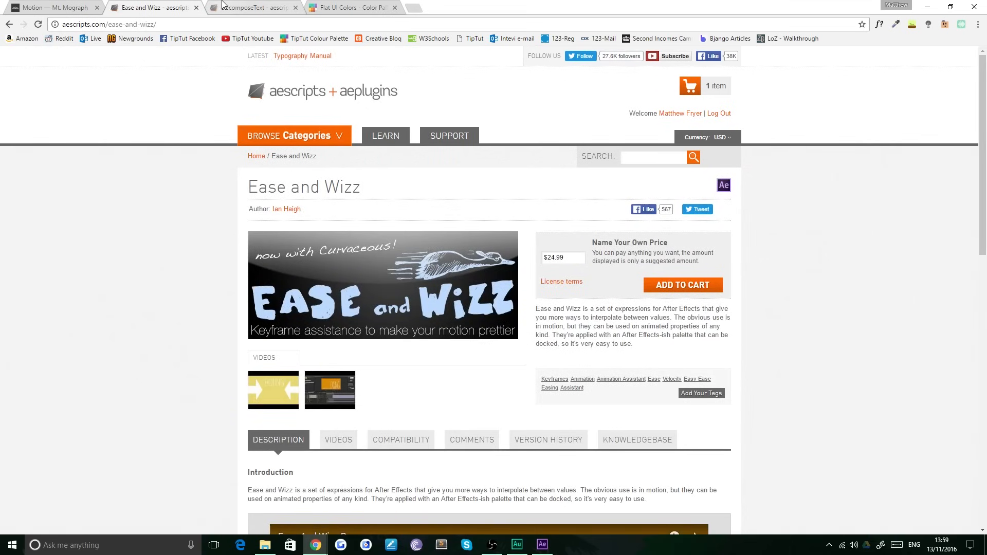
{"action": "left_click", "coordinate": [222, 9]}
{"action": "mouse_move", "coordinate": [317, 153]}
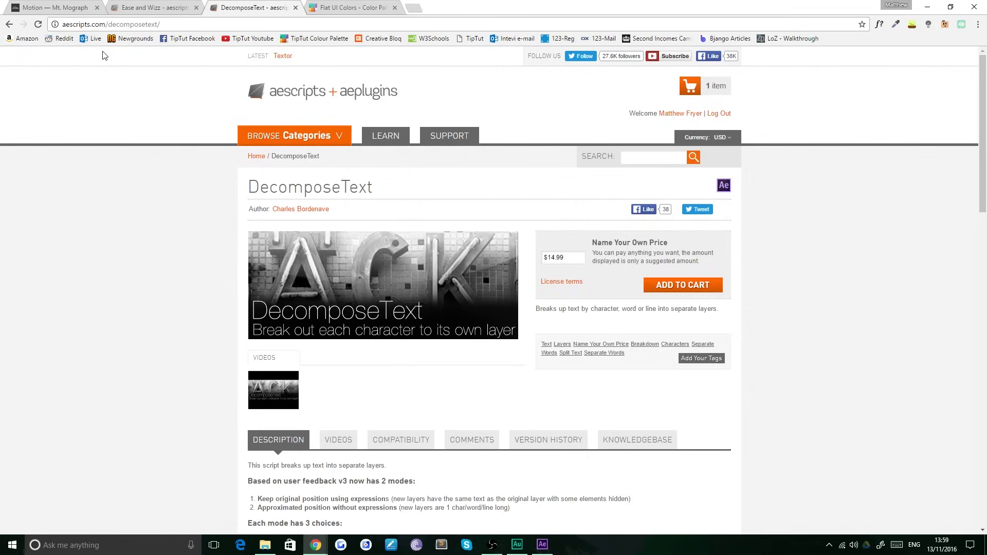
{"action": "left_click", "coordinate": [88, 6]}
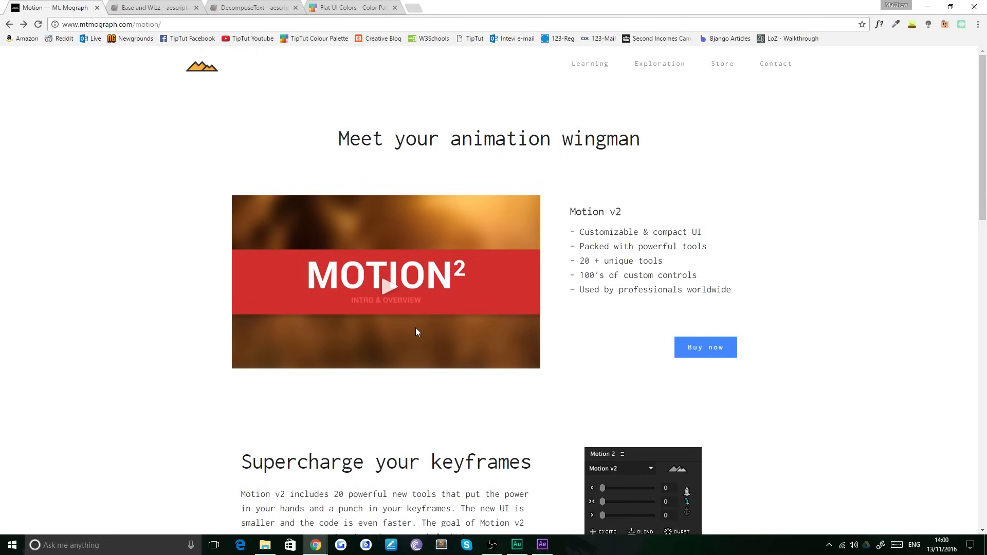
- Switch back to After Effects and add a red 1920 x 1080 solid named bg to the tutorial-current composition
{"action": "left_click", "coordinate": [543, 545]}
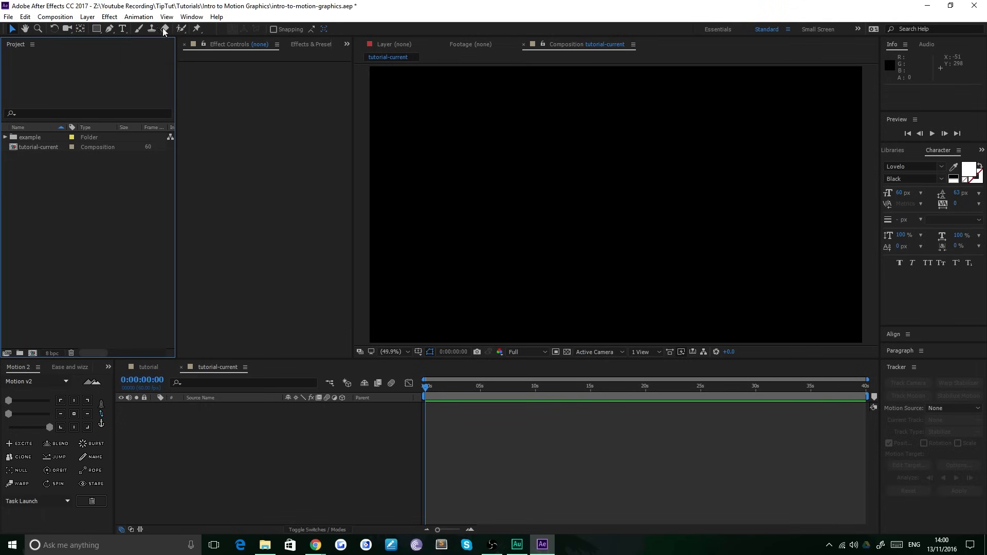
{"action": "left_click", "coordinate": [88, 16]}
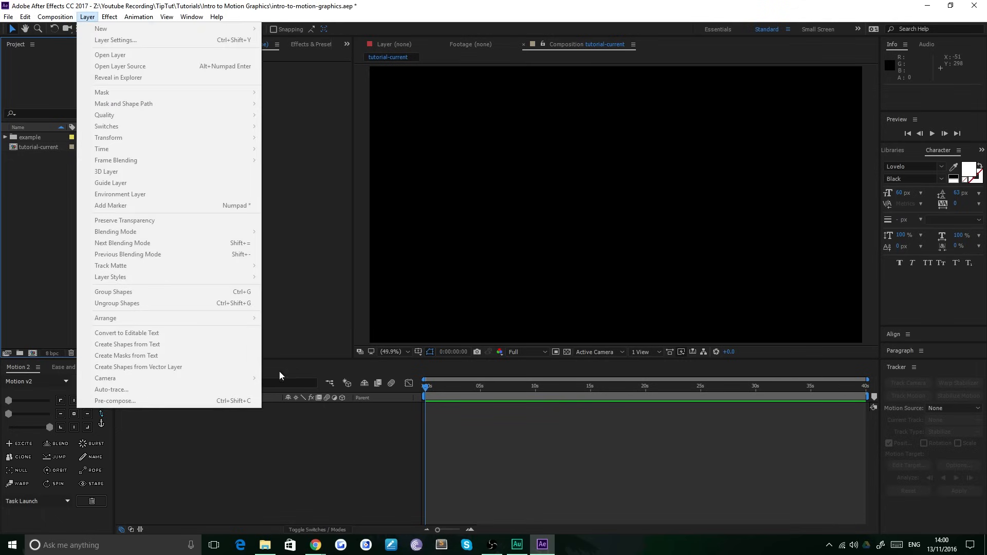
{"action": "left_click", "coordinate": [285, 427]}
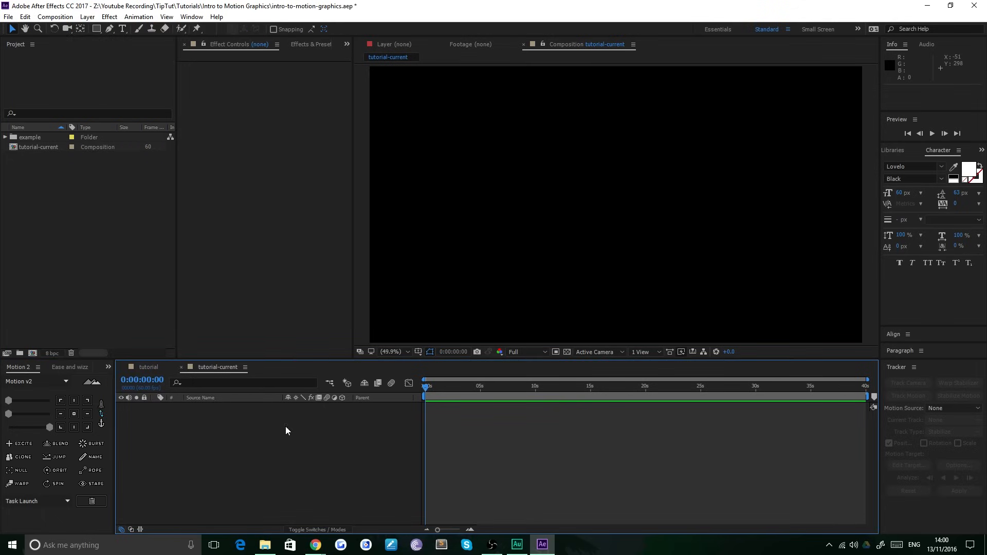
{"action": "left_click", "coordinate": [88, 16]}
{"action": "mouse_move", "coordinate": [109, 30]}
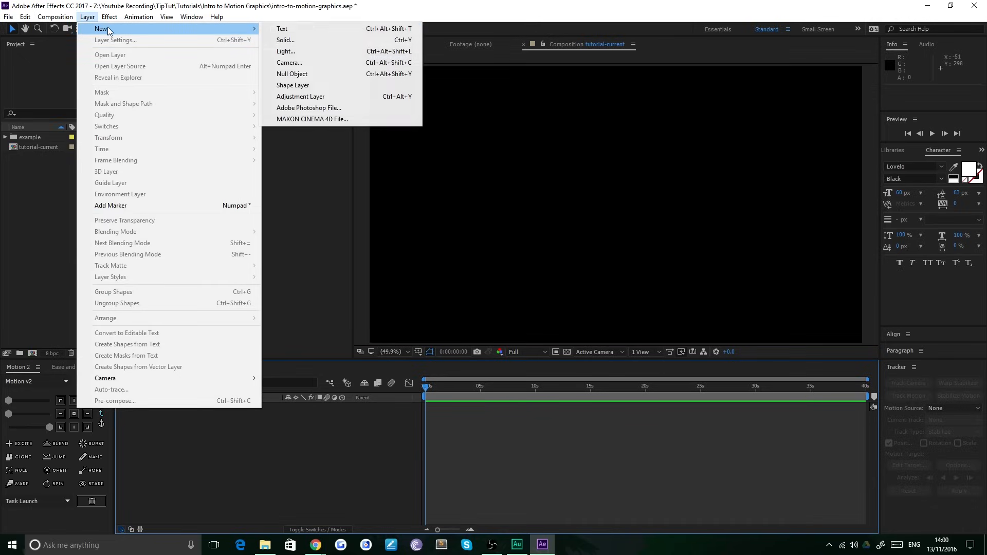
{"action": "left_click", "coordinate": [286, 39]}
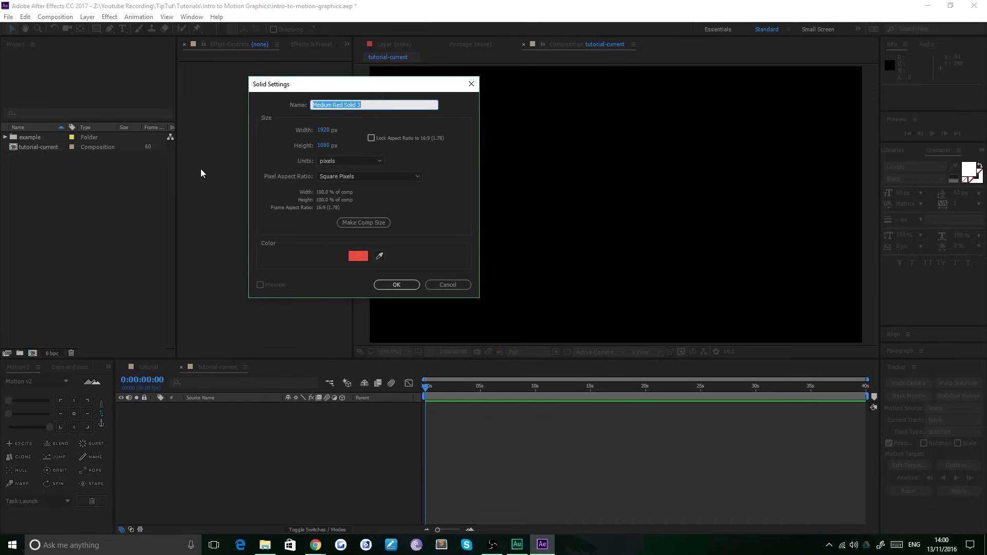
{"action": "type", "text": "bg"}
{"action": "left_click", "coordinate": [396, 285]}
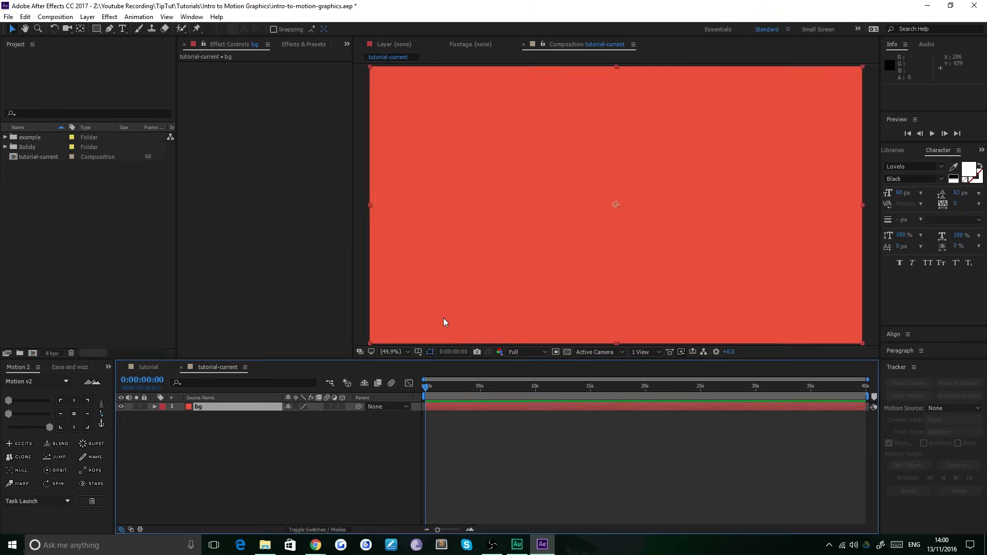
{"action": "left_click", "coordinate": [360, 459]}
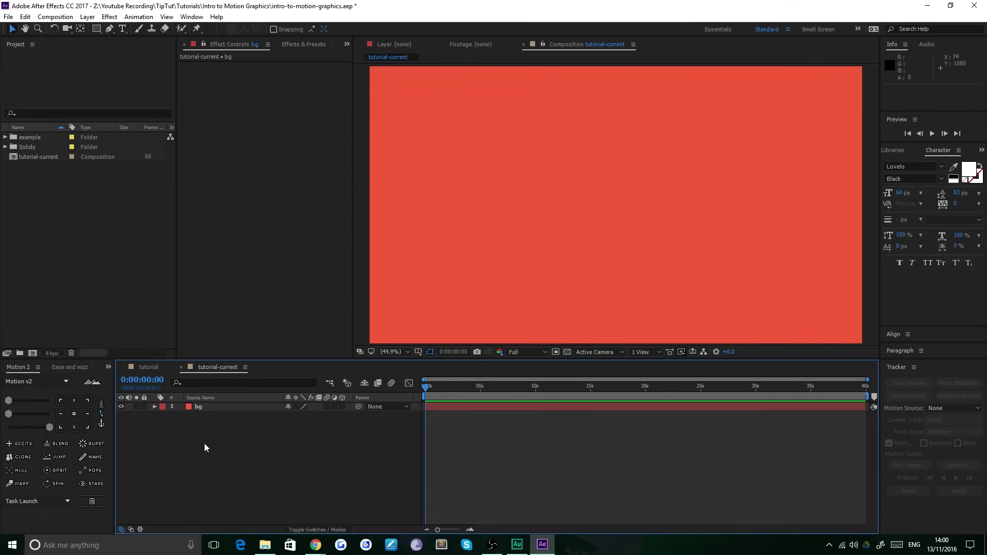
- Preview the opening greeting text animation in the finished tutorial composition, then return to the tutorial-current composition
{"action": "left_click", "coordinate": [201, 407]}
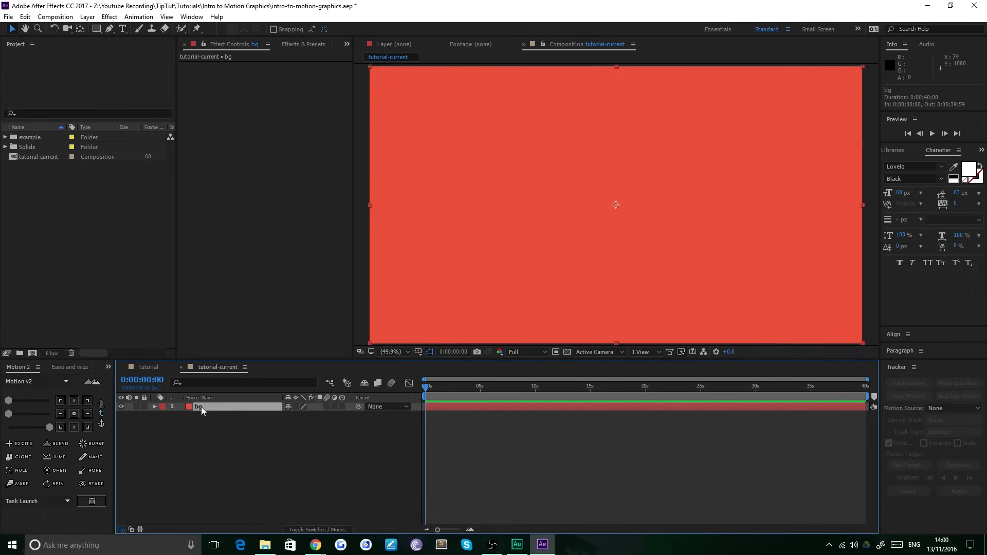
{"action": "left_click", "coordinate": [149, 367]}
{"action": "key", "text": "space"}
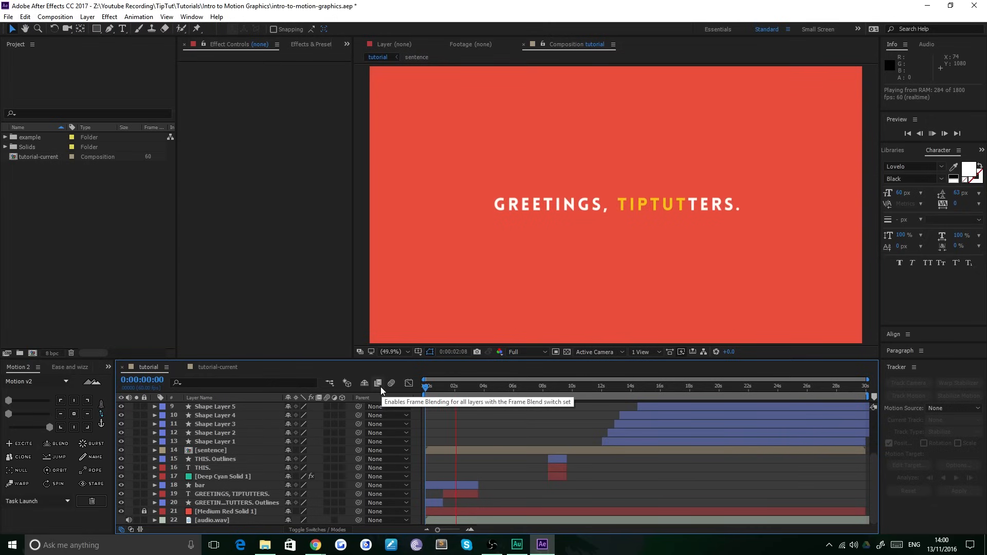
{"action": "key", "text": "space"}
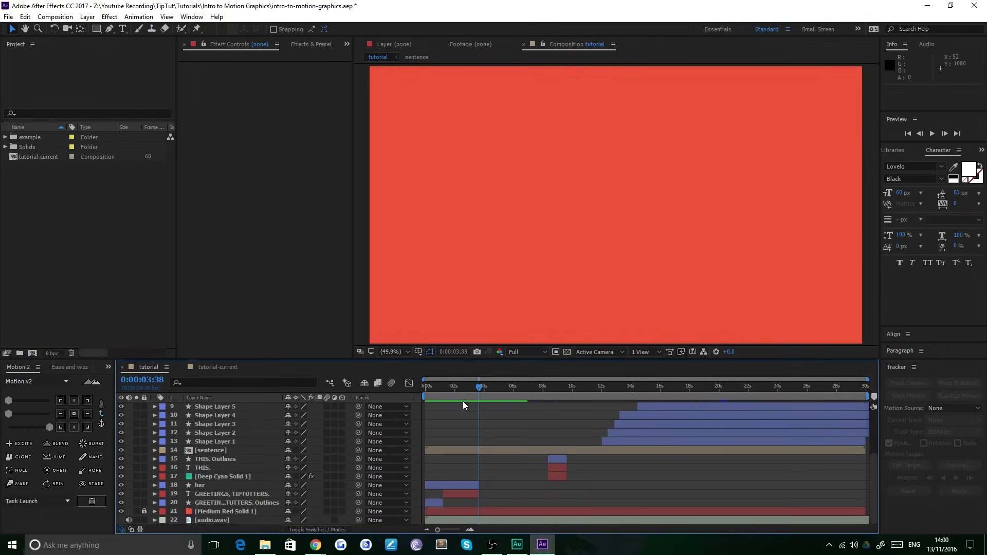
{"action": "key", "text": "Home"}
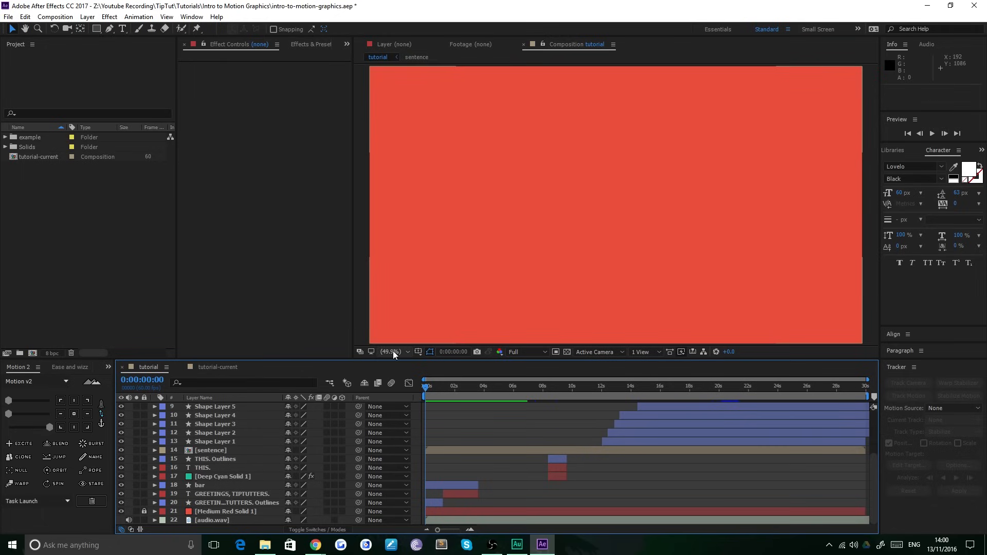
{"action": "key", "text": "space"}
{"action": "key", "text": "space"}
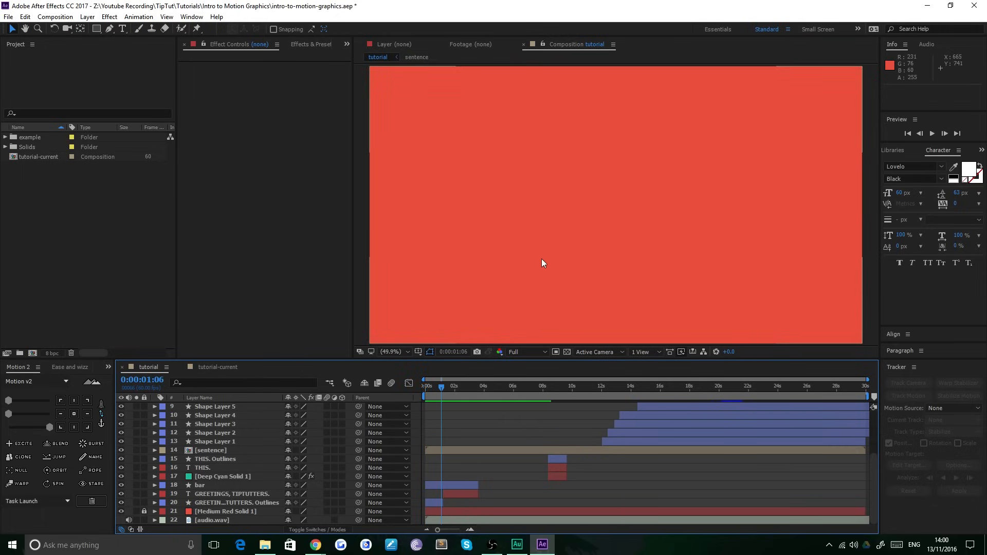
{"action": "key", "text": "space"}
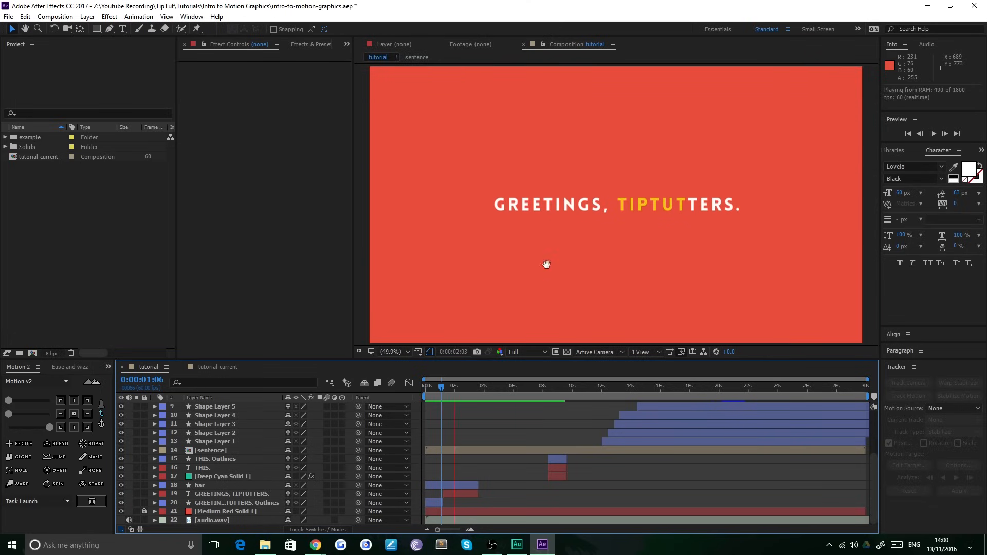
{"action": "key", "text": "space"}
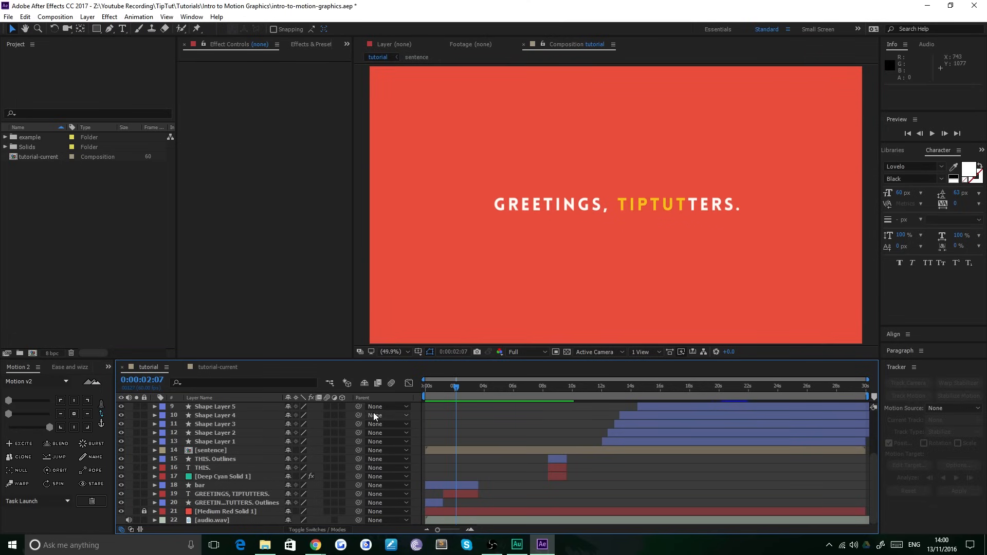
{"action": "key", "text": "space"}
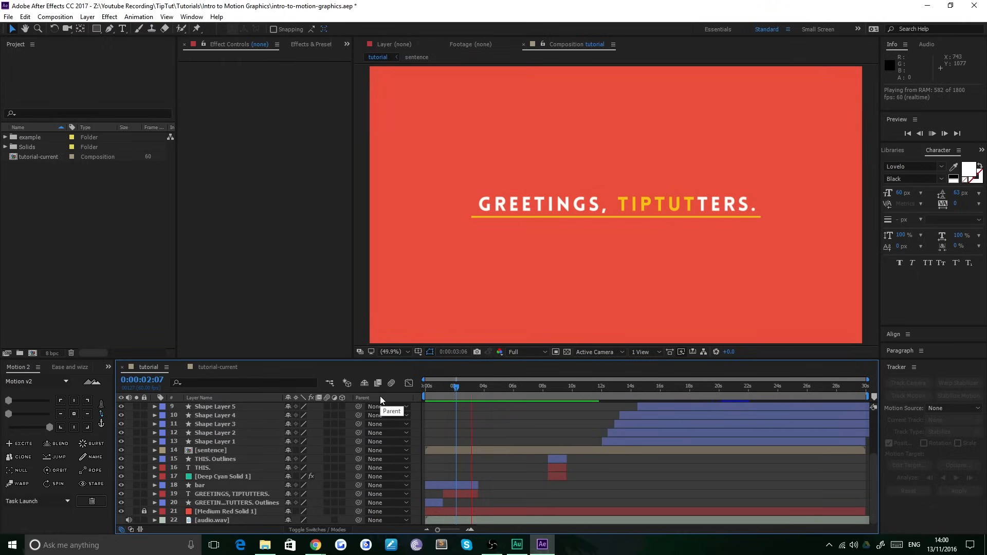
{"action": "key", "text": "space"}
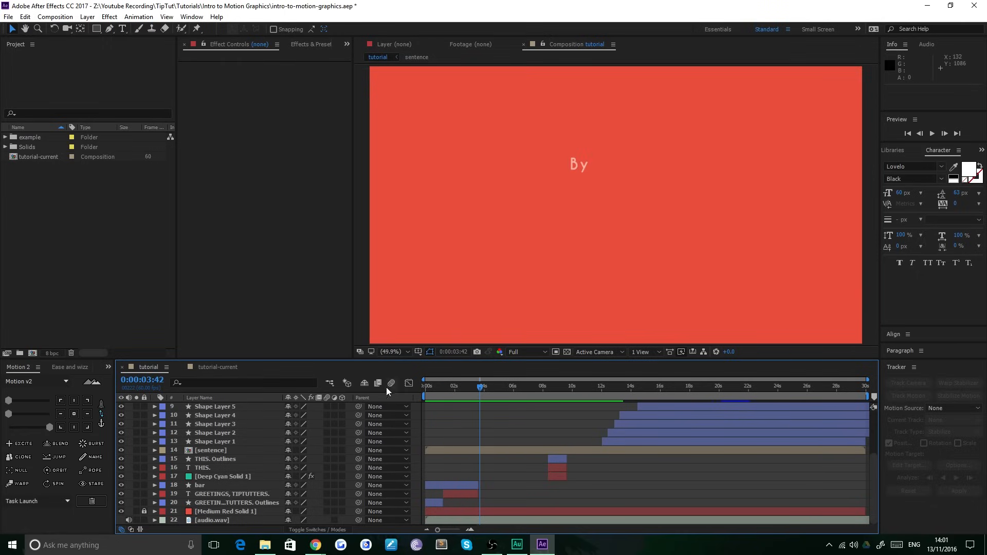
{"action": "left_click", "coordinate": [203, 366]}
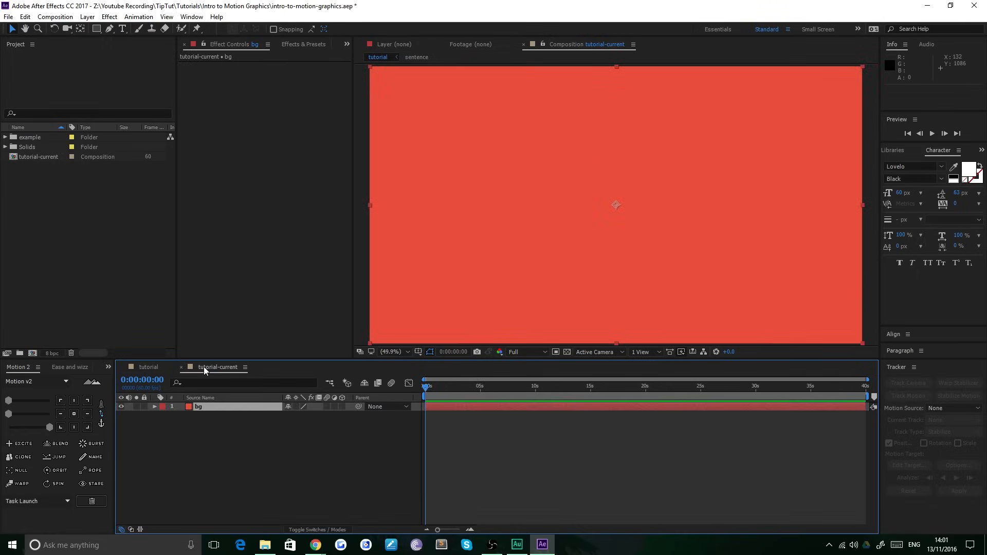
{"action": "left_click", "coordinate": [560, 483]}
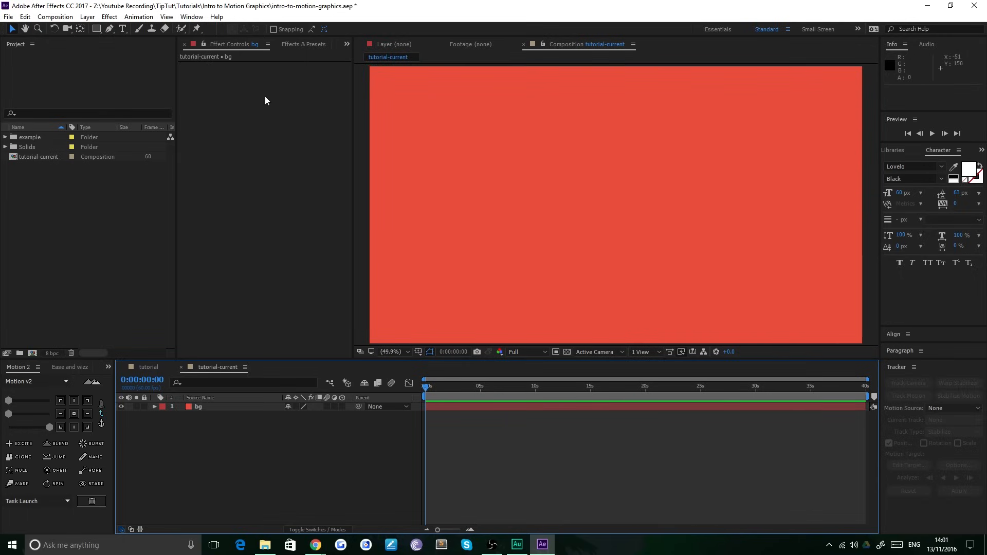
- Add a text layer reading "GREETINGS, TIPTUTTERS." to the composition in white Lovelo Black at 60 px
{"action": "left_click", "coordinate": [122, 29]}
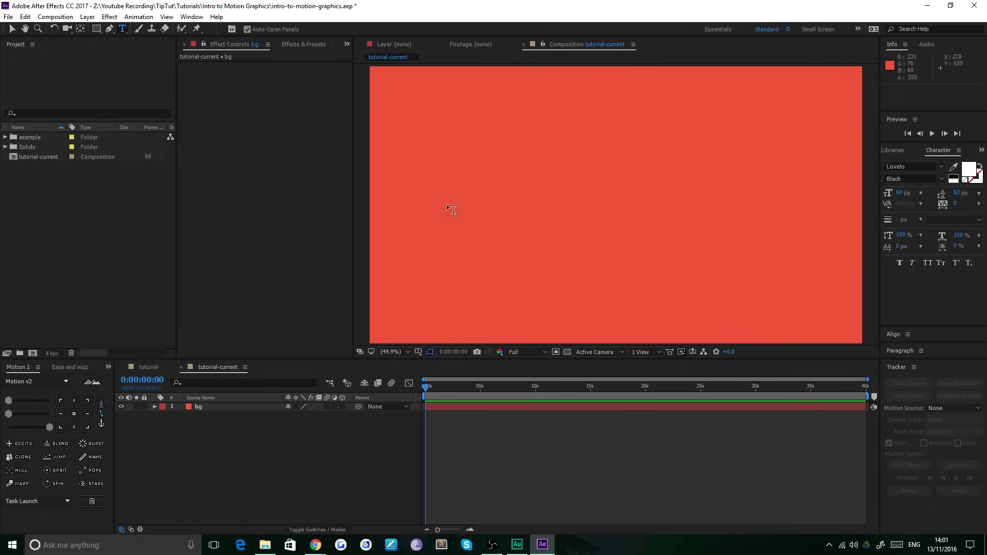
{"action": "left_click", "coordinate": [446, 191]}
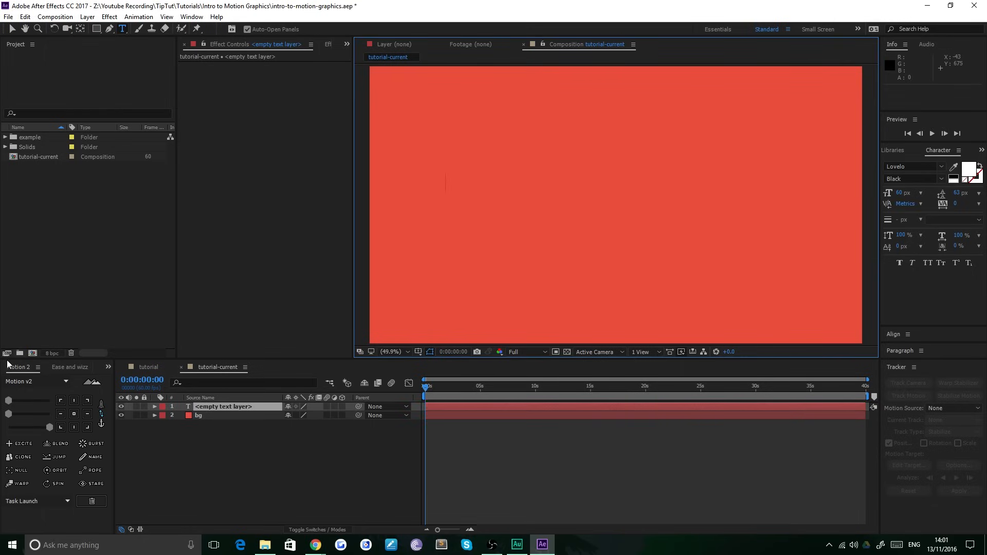
{"action": "type", "text": "FREEE"}
{"action": "key", "text": "BackSpace"}
{"action": "key", "text": "BackSpace"}
{"action": "key", "text": "BackSpace"}
{"action": "key", "text": "BackSpace"}
{"action": "key", "text": "BackSpace"}
{"action": "type", "text": "G"}
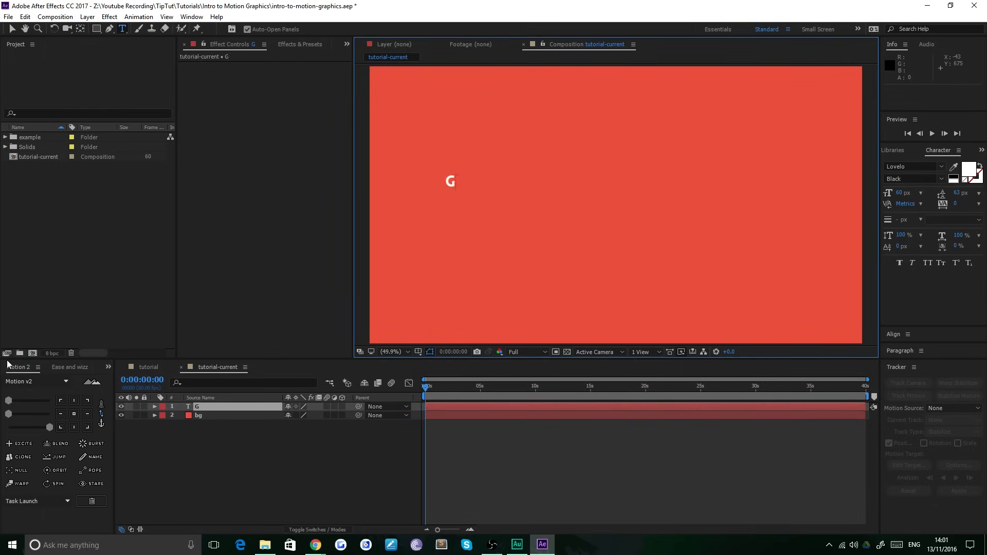
{"action": "type", "text": "REETINGS, TIU"}
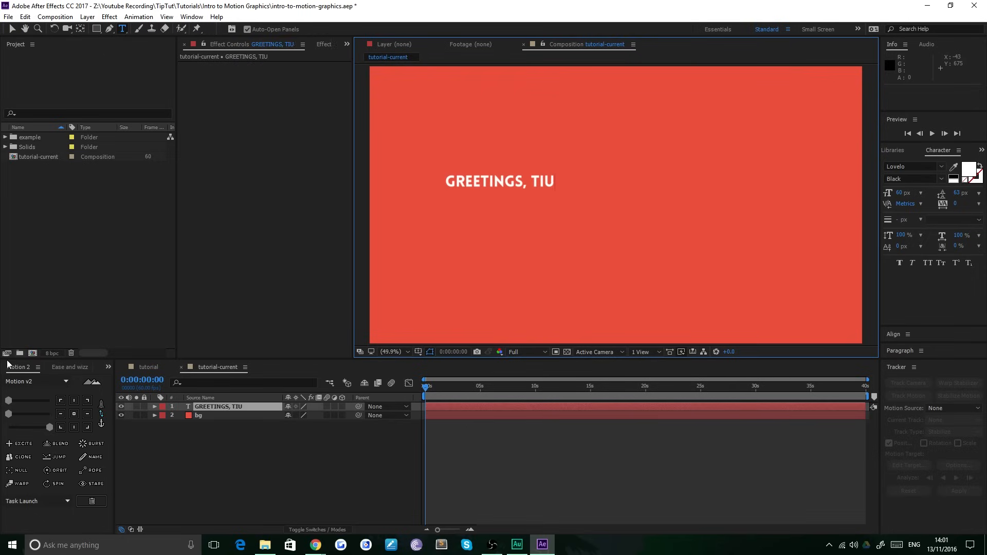
{"action": "key", "text": "BackSpace"}
{"action": "type", "text": "PTUTTERS."}
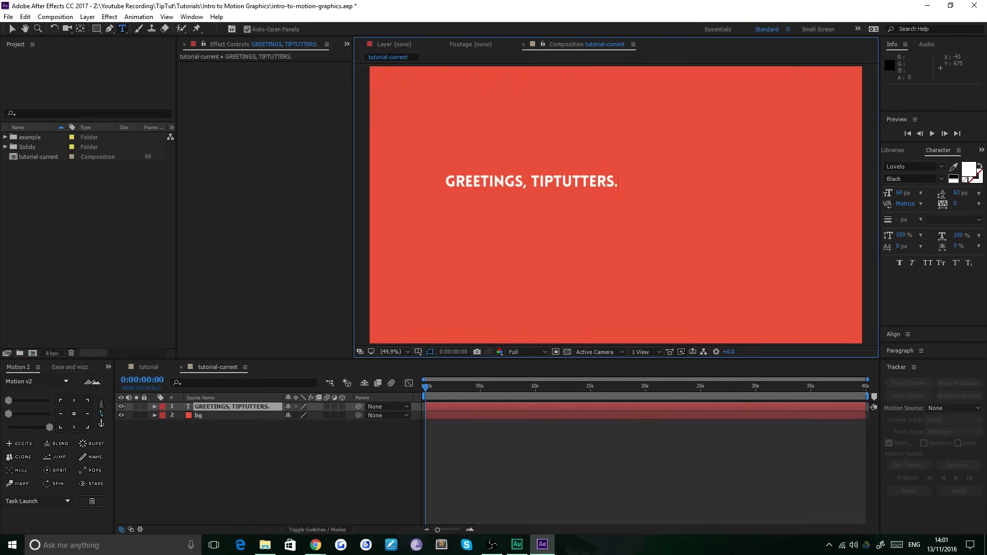
{"action": "left_click", "coordinate": [12, 29]}
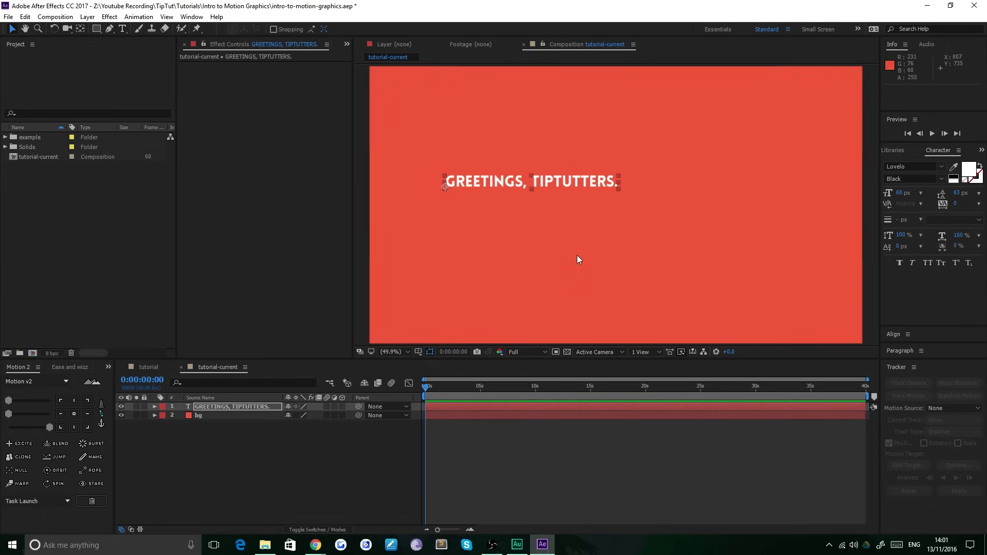
{"action": "left_click", "coordinate": [523, 249]}
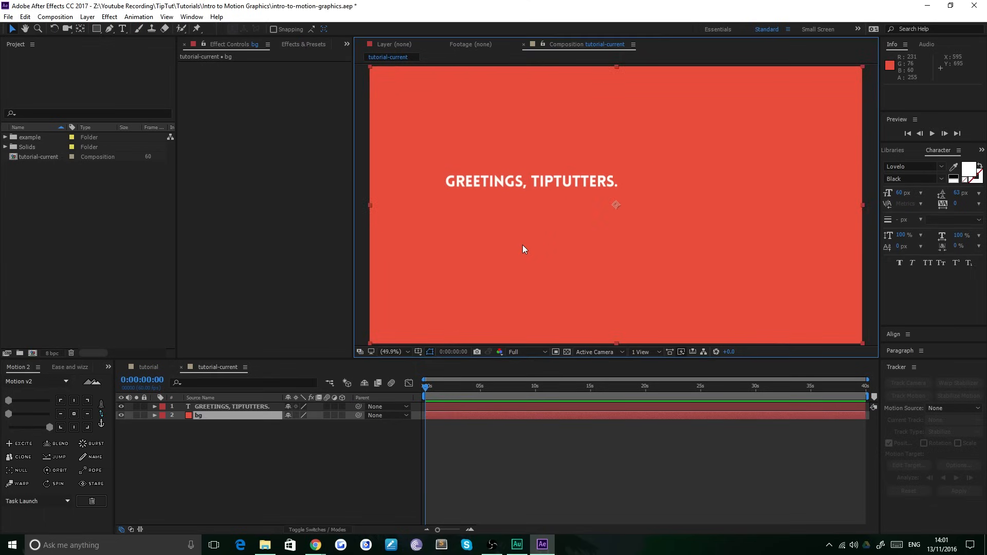
- Try rotating and scaling the greeting text layer about its default anchor point
{"action": "left_click", "coordinate": [231, 406]}
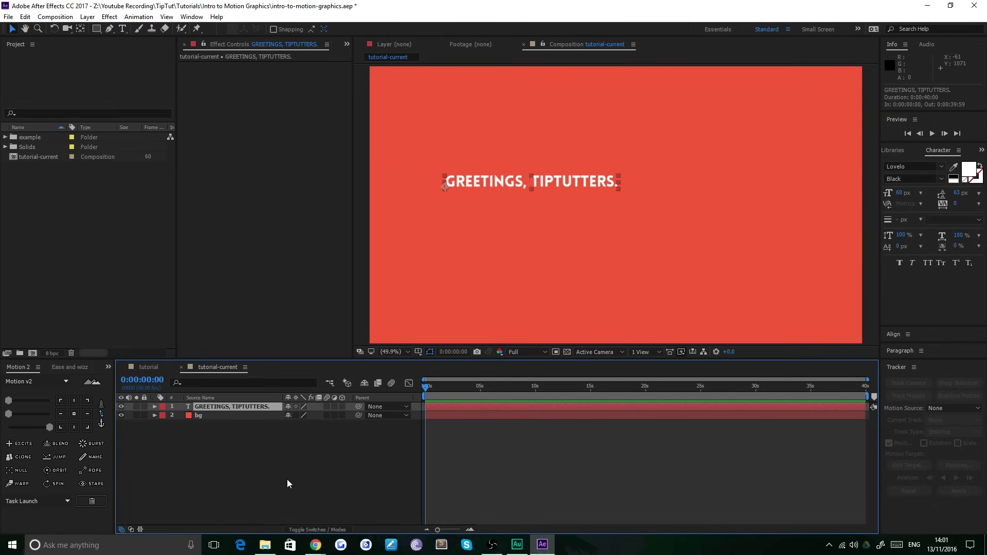
{"action": "key", "text": "r"}
{"action": "left_click_drag", "start_coordinate": [302, 419], "coordinate": [276, 454]}
{"action": "key", "text": "Caps_Lock"}
{"action": "key", "text": "Caps_Lock"}
{"action": "key", "text": "s"}
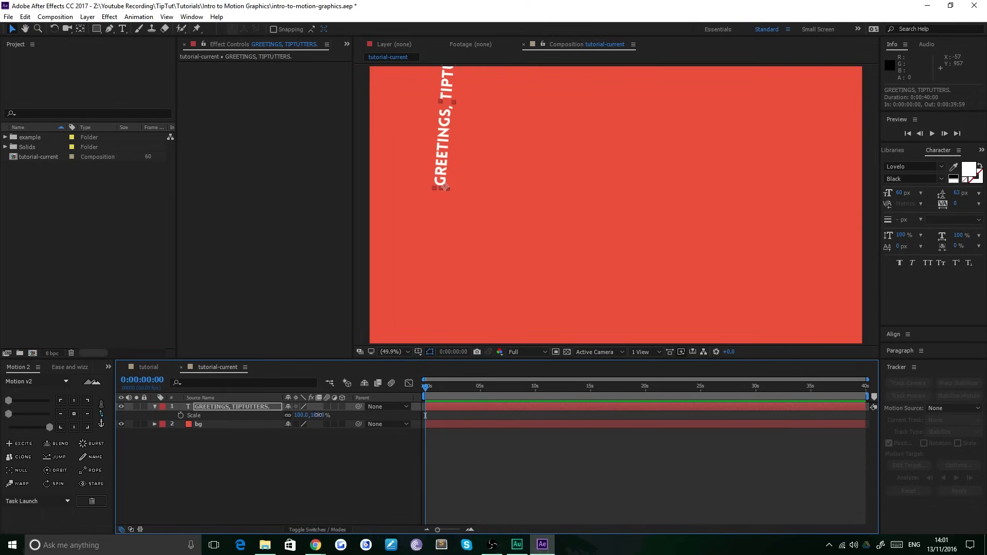
{"action": "left_click_drag", "start_coordinate": [318, 416], "coordinate": [261, 411]}
- Undo the rotation and scale changes, and restore the greeting text layer by redoing its creation
{"action": "key", "text": "ctrl+z"}
{"action": "key", "text": "ctrl+z"}
{"action": "key", "text": "ctrl+z"}
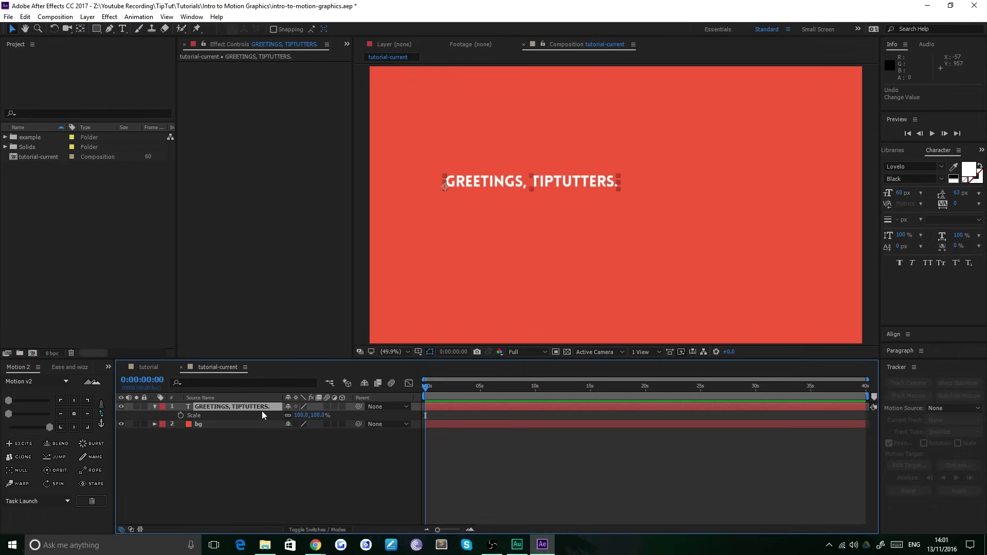
{"action": "key", "text": "Delete"}
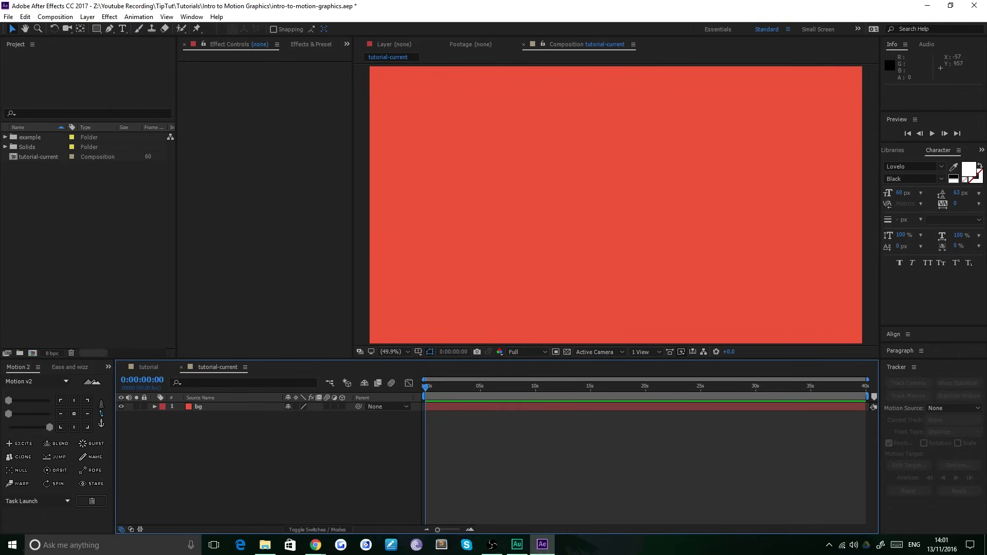
{"action": "left_click", "coordinate": [25, 16]}
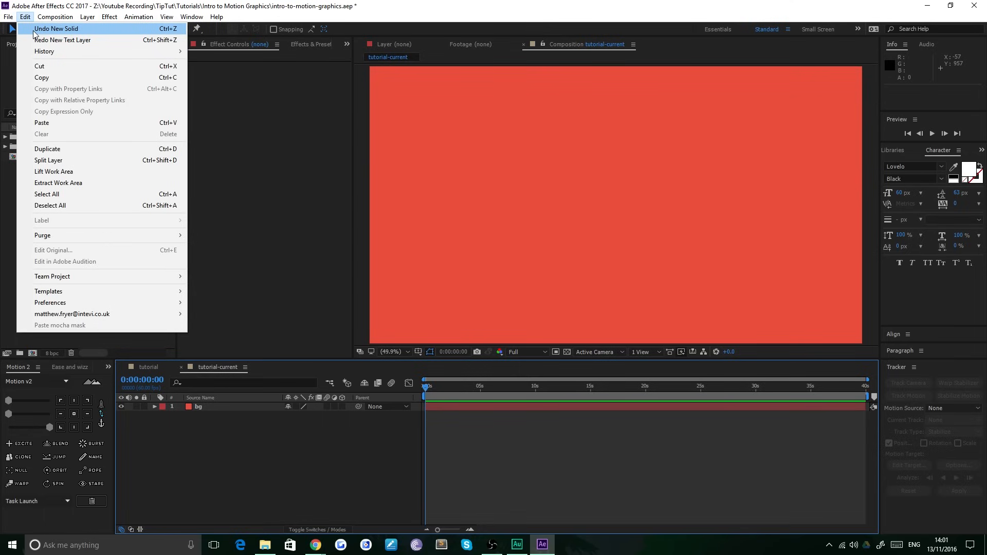
{"action": "left_click", "coordinate": [36, 40]}
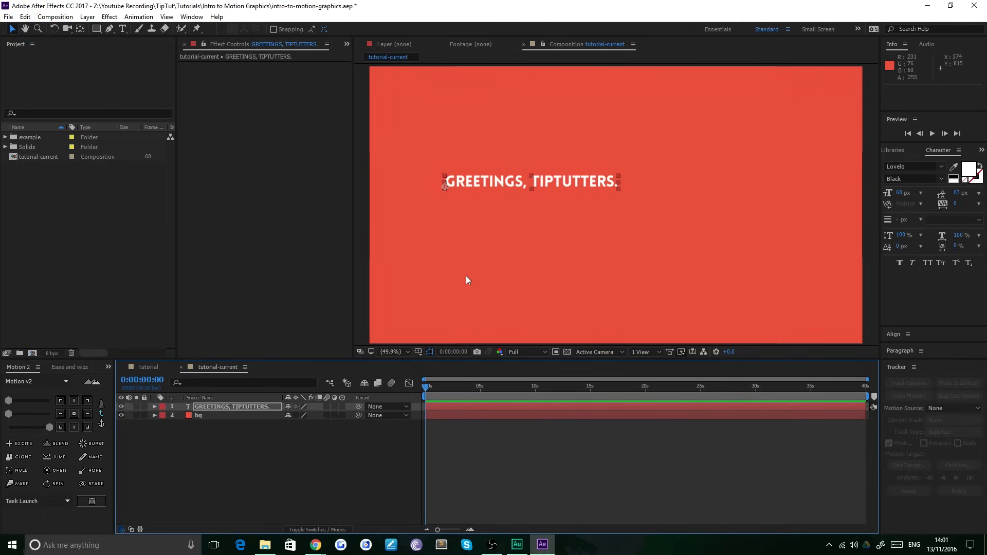
{"action": "left_click", "coordinate": [247, 464]}
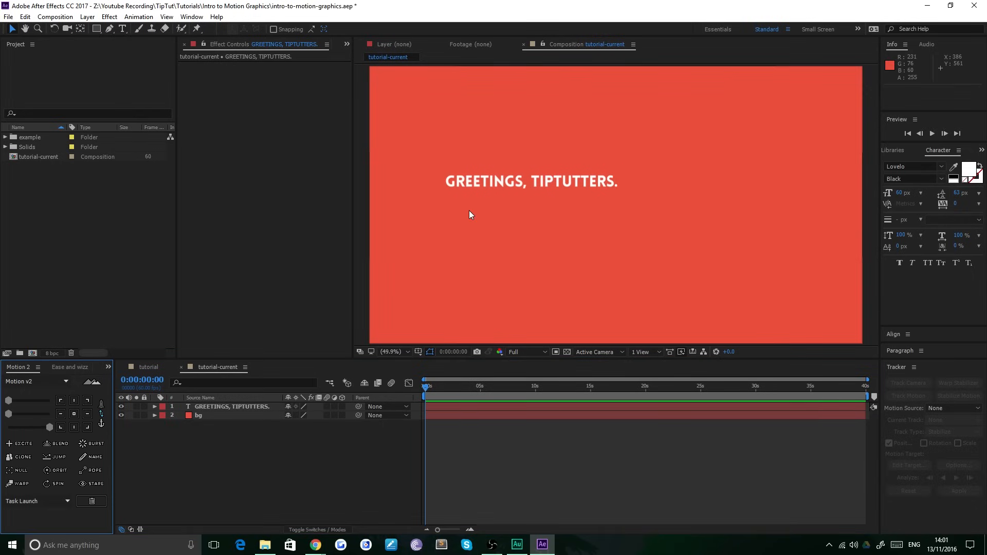
- Try the greeting text layer's anchor point at its upper corners with Motion v2, and settle it at the text's center
{"action": "left_click", "coordinate": [218, 408]}
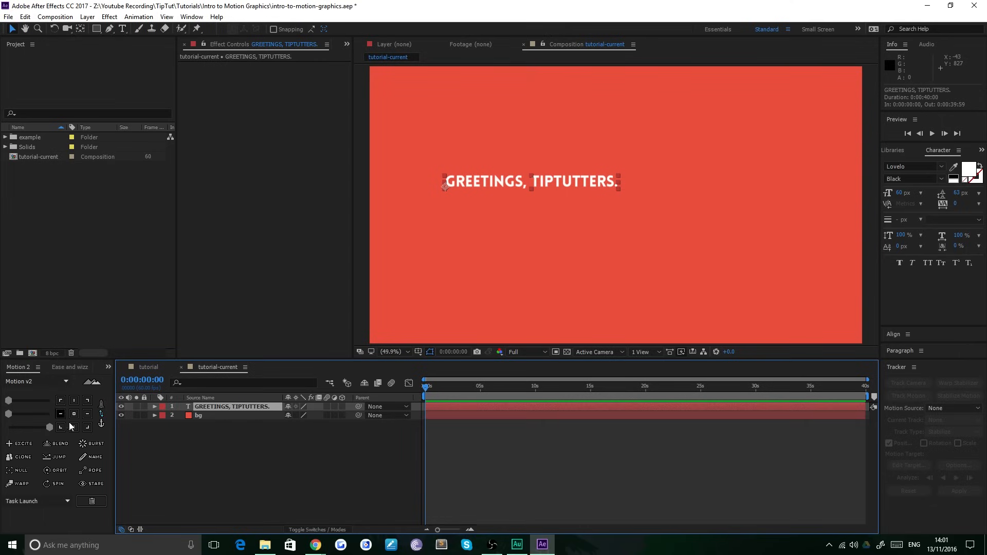
{"action": "left_click", "coordinate": [61, 401]}
{"action": "left_click", "coordinate": [87, 401]}
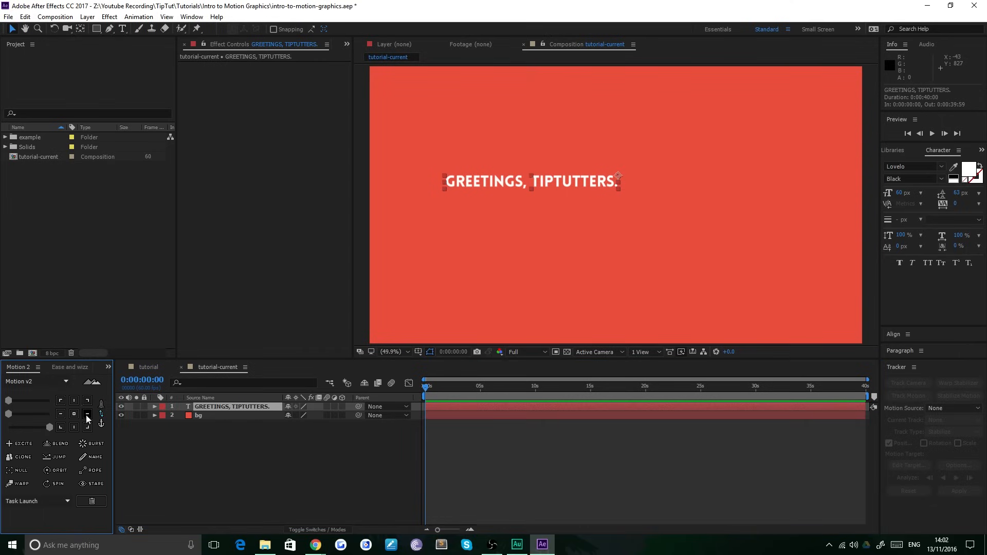
{"action": "left_click", "coordinate": [74, 414]}
- Try moving the text's anchor point freely with the Pan Behind tool, and recenter it on the text with Motion v2
{"action": "left_click", "coordinate": [80, 29]}
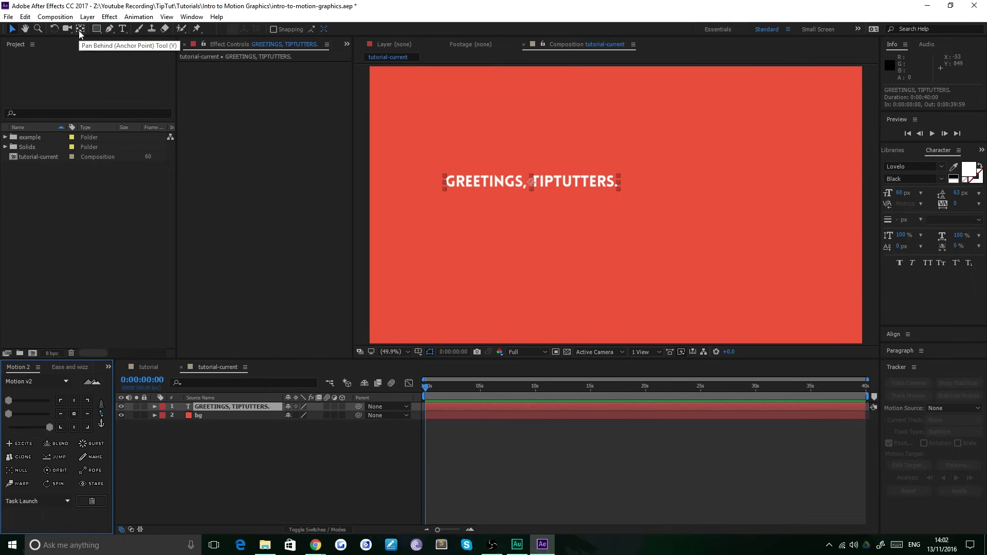
{"action": "left_click_drag", "start_coordinate": [532, 181], "coordinate": [541, 188]}
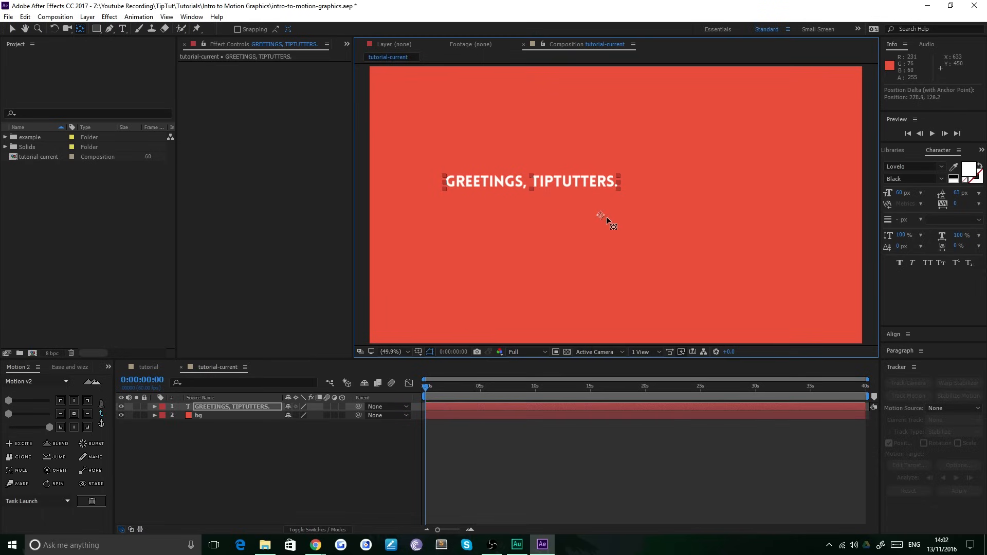
{"action": "left_click_drag", "start_coordinate": [606, 217], "coordinate": [383, 278]}
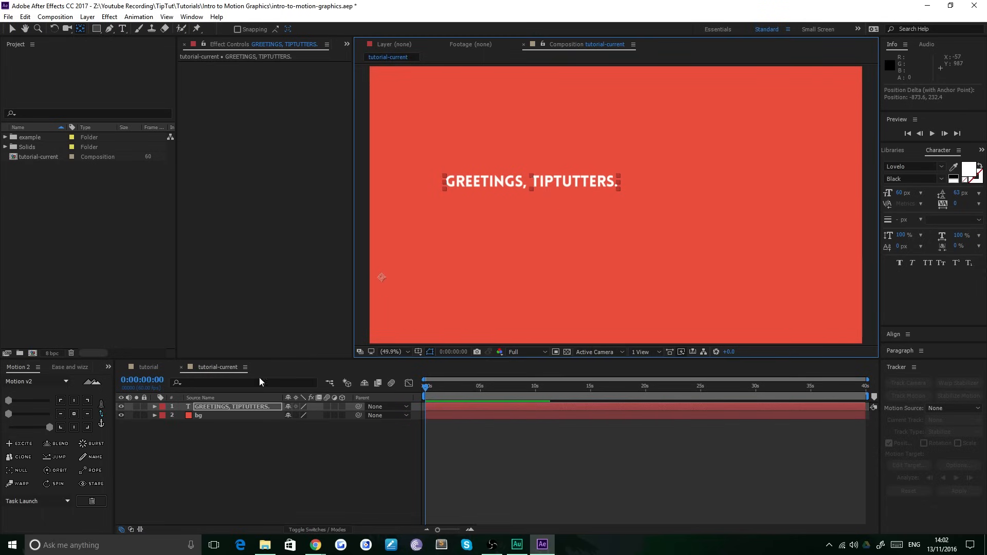
{"action": "left_click", "coordinate": [72, 417]}
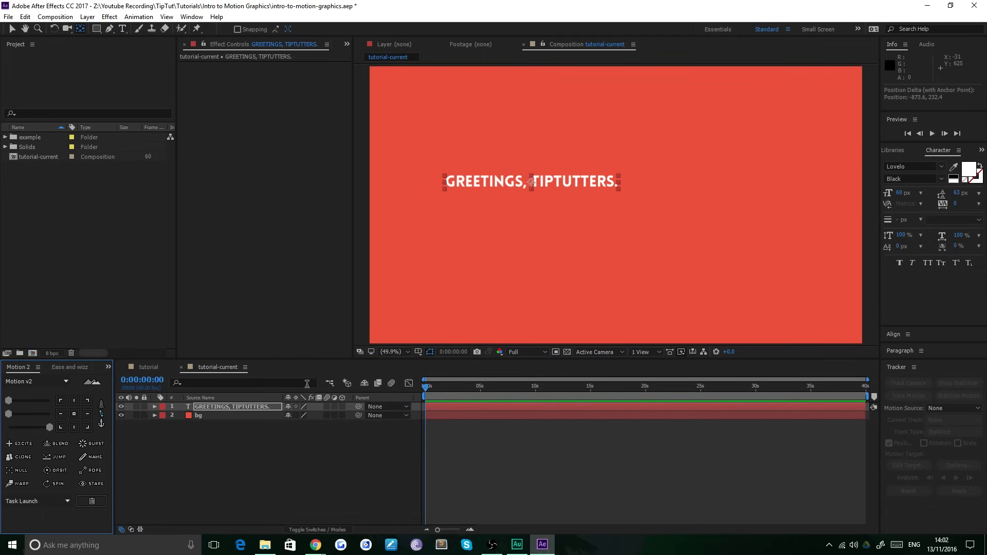
- Set the greeting text layer's position to 960, 540 to center it in the composition
{"action": "left_click", "coordinate": [265, 406]}
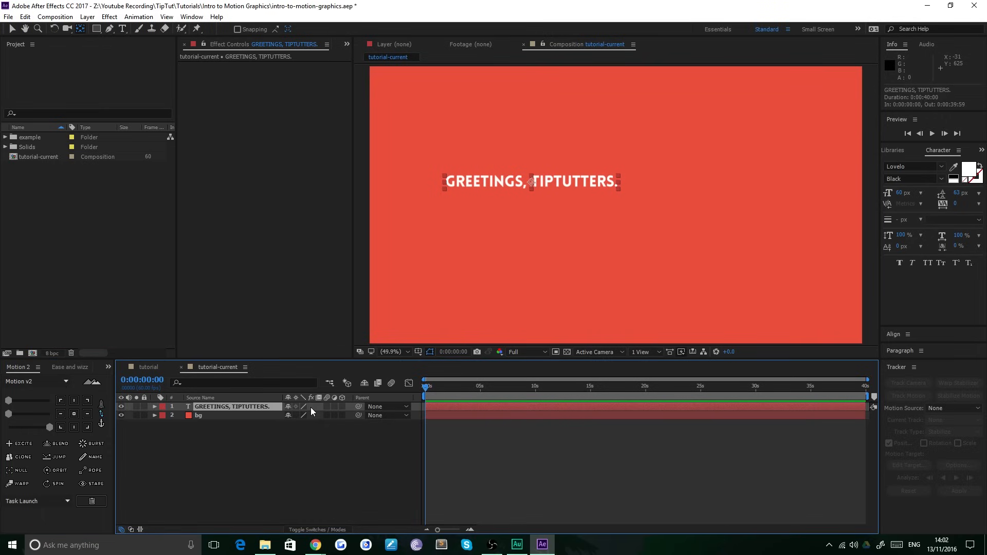
{"action": "key", "text": "p"}
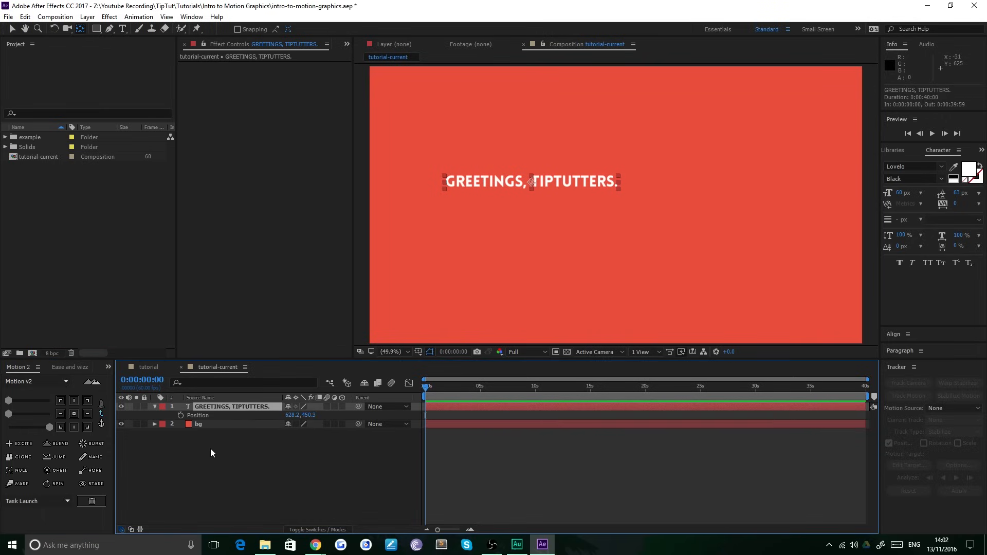
{"action": "left_click", "coordinate": [292, 415]}
{"action": "type", "text": "960"}
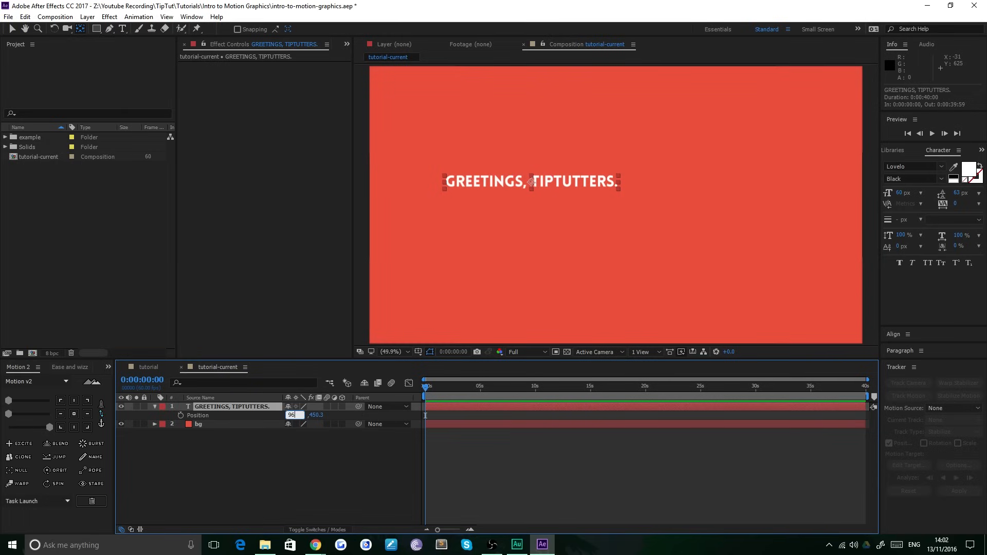
{"action": "key", "text": "Tab"}
{"action": "type", "text": "540"}
{"action": "key", "text": "Return"}
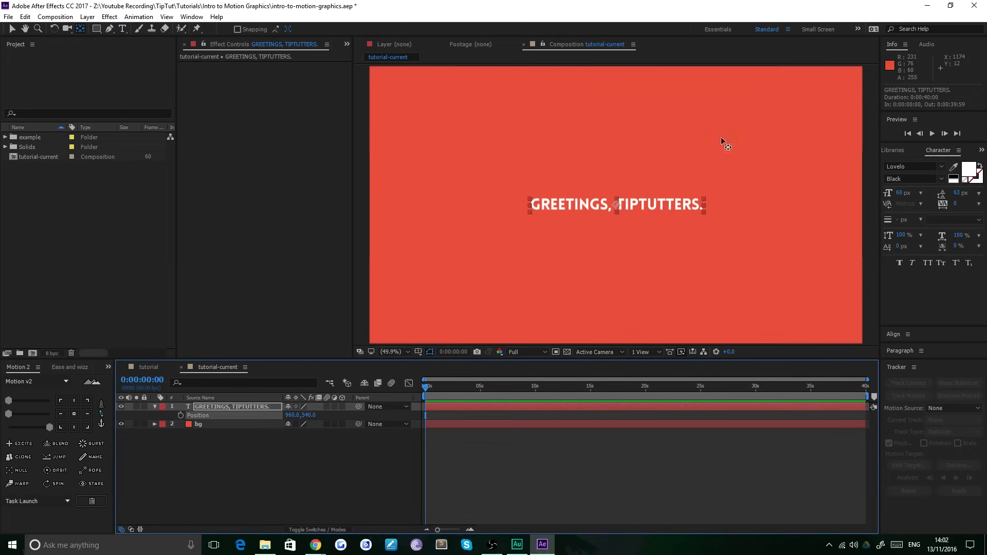
{"action": "left_click", "coordinate": [247, 503]}
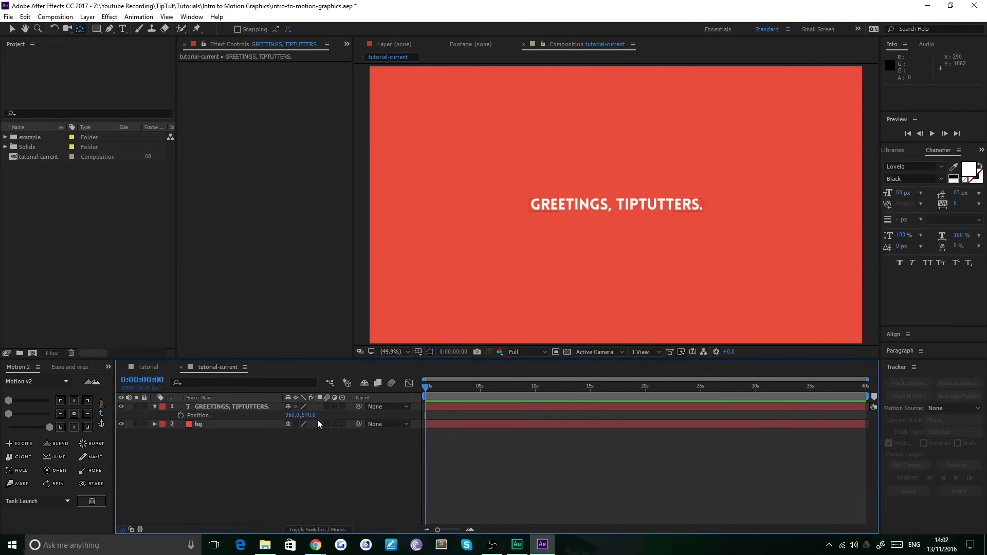
- Retype the P of TIPTUTTERS in the greeting text as a lowercase p
{"action": "left_click", "coordinate": [227, 406]}
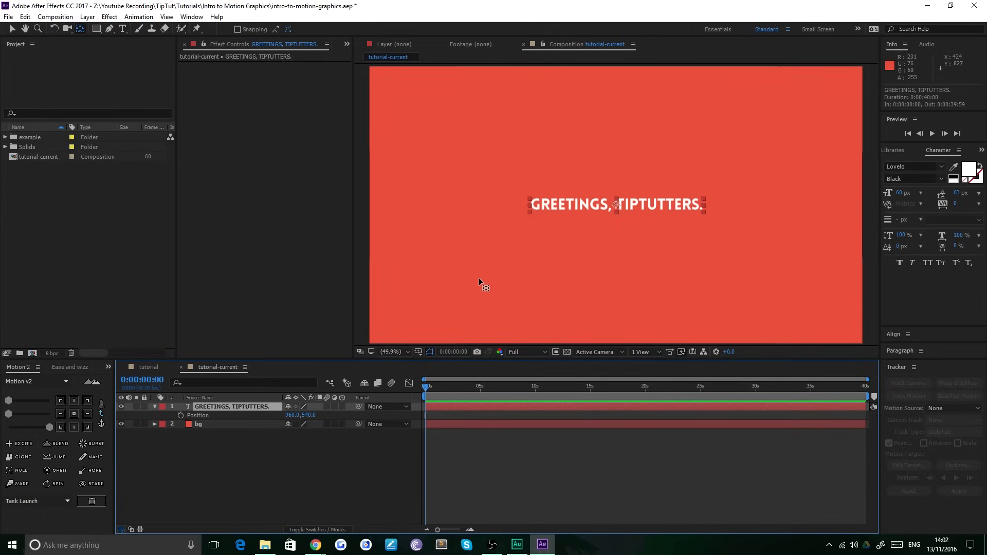
{"action": "key", "text": "v"}
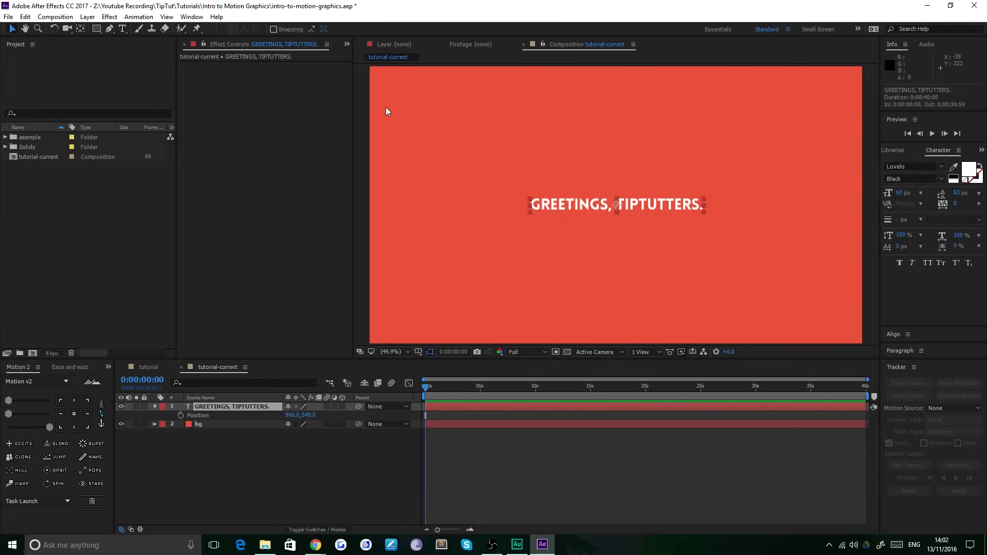
{"action": "double_click", "coordinate": [579, 205]}
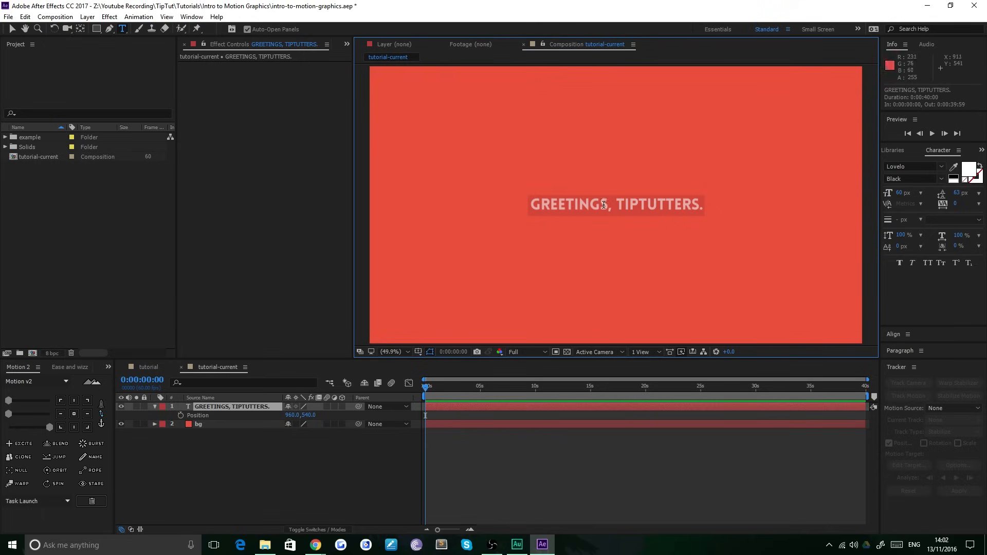
{"action": "left_click", "coordinate": [666, 204]}
{"action": "key", "text": "Left"}
{"action": "key", "text": "Left"}
{"action": "key", "text": "Left"}
{"action": "key", "text": "BackSpace"}
{"action": "type", "text": "p"}
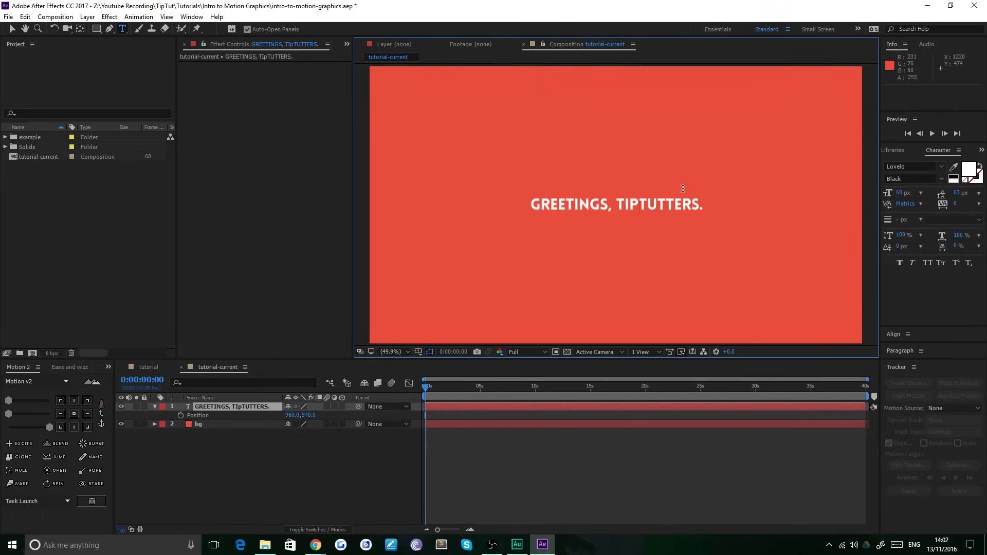
- Select the TIpTUT letters in the greeting text, switch to Chrome and copy the Sun Flower hex code from flatuicolors.com
{"action": "key", "text": "shift+Right"}
{"action": "key", "text": "shift+Right"}
{"action": "key", "text": "shift+Right"}
{"action": "key", "text": "shift+Right"}
{"action": "key", "text": "shift+Right"}
{"action": "key", "text": "shift+Right"}
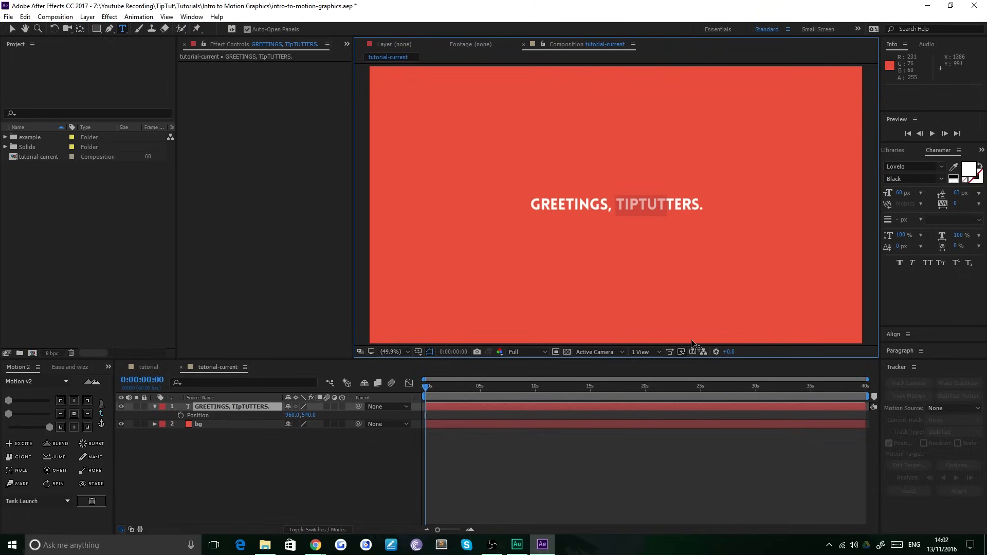
{"action": "mouse_move", "coordinate": [322, 542]}
{"action": "left_click", "coordinate": [369, 502]}
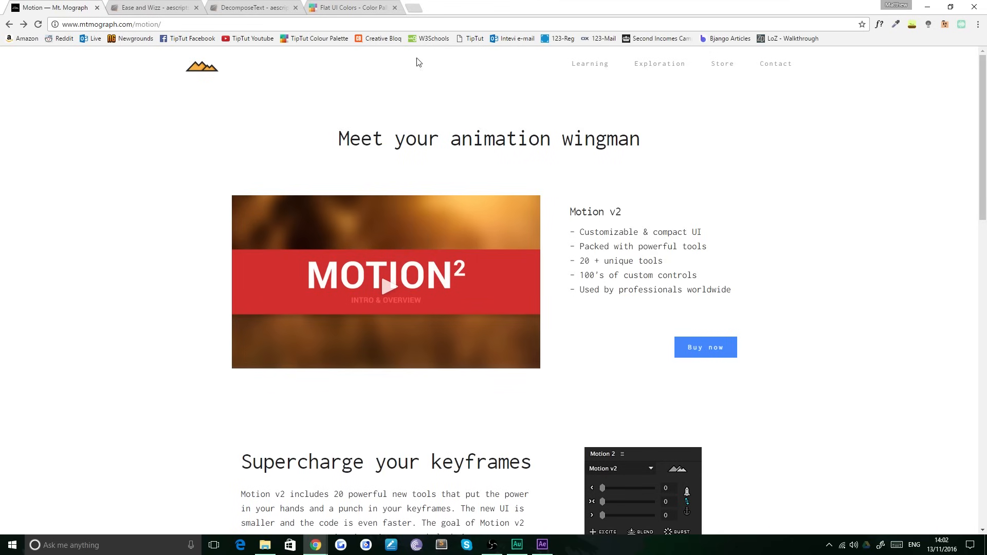
{"action": "left_click", "coordinate": [352, 7]}
{"action": "left_click", "coordinate": [128, 339]}
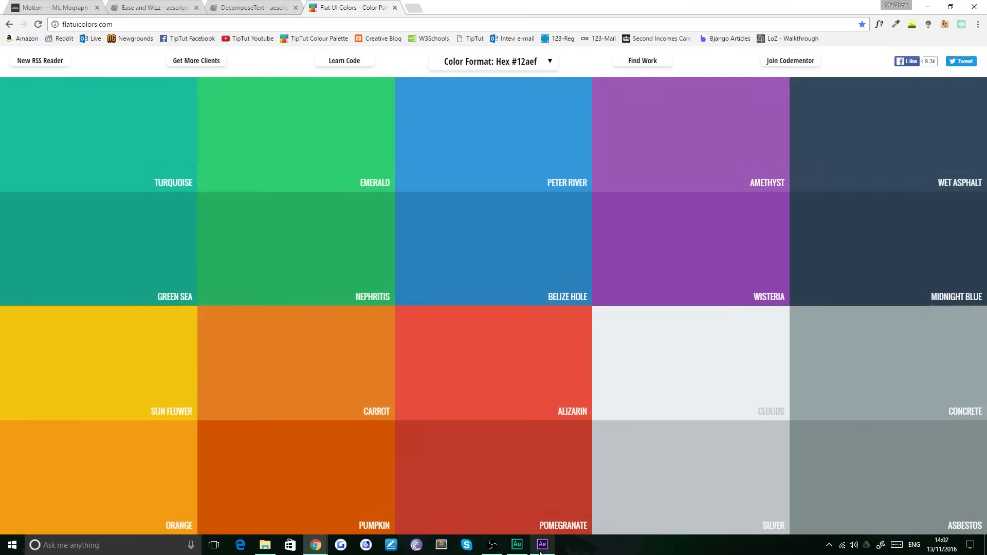
- Switch back to After Effects and set the selected TIpTUT letters' fill color to F1C40F
{"action": "left_click", "coordinate": [541, 548]}
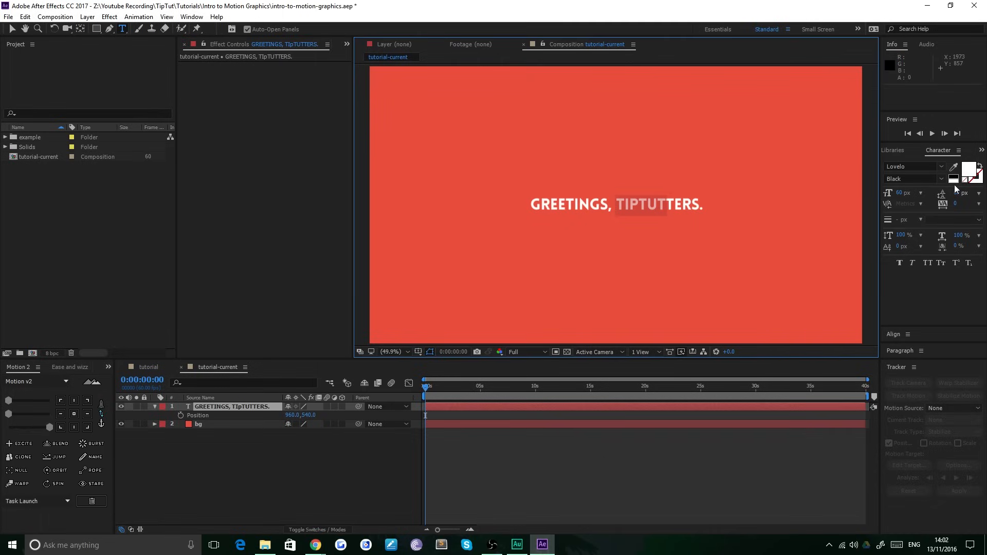
{"action": "left_click", "coordinate": [970, 169]}
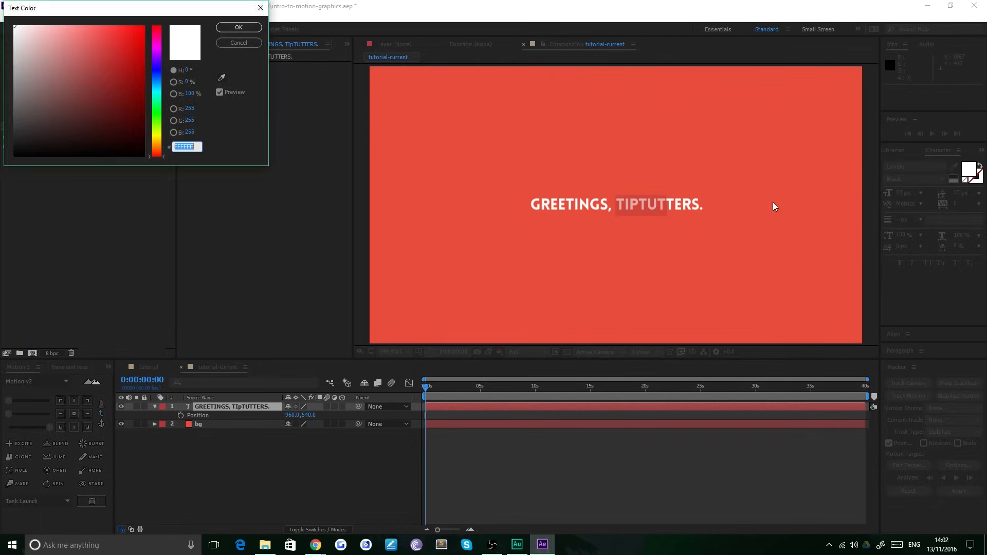
{"action": "type", "text": "F1C40F"}
{"action": "key", "text": "Return"}
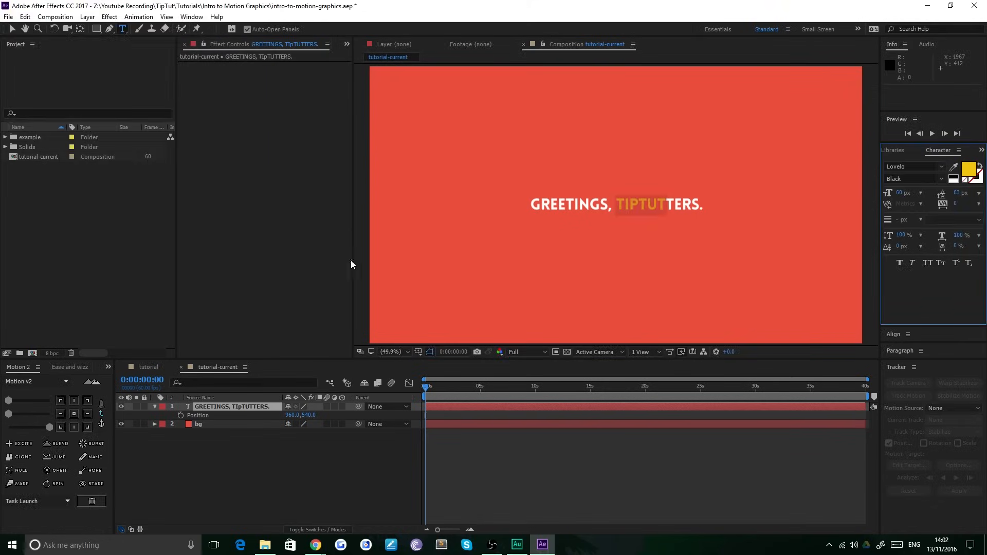
- Switch to Chrome to look over the flatuicolors.com palette and return to After Effects
{"action": "mouse_move", "coordinate": [313, 550]}
{"action": "left_click", "coordinate": [370, 502]}
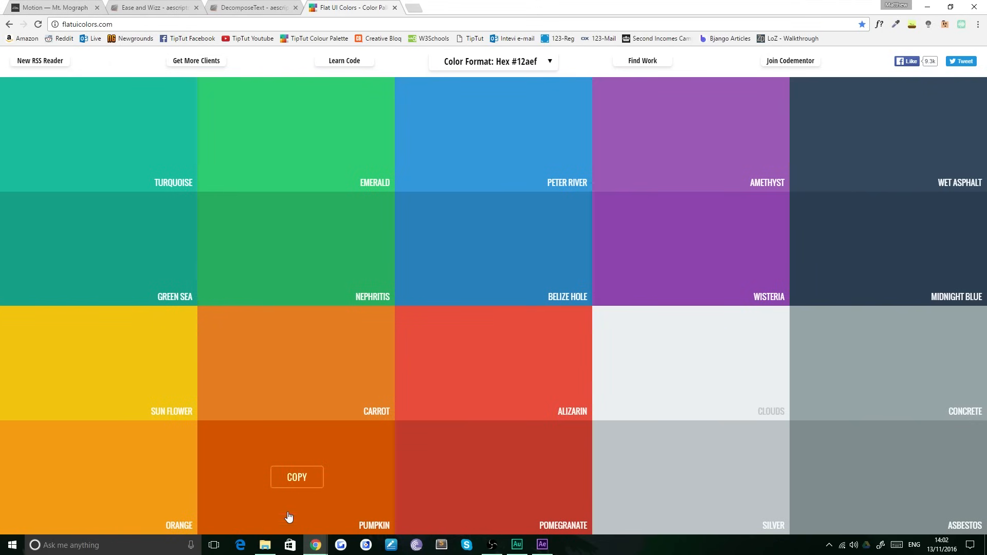
{"action": "left_click", "coordinate": [152, 238]}
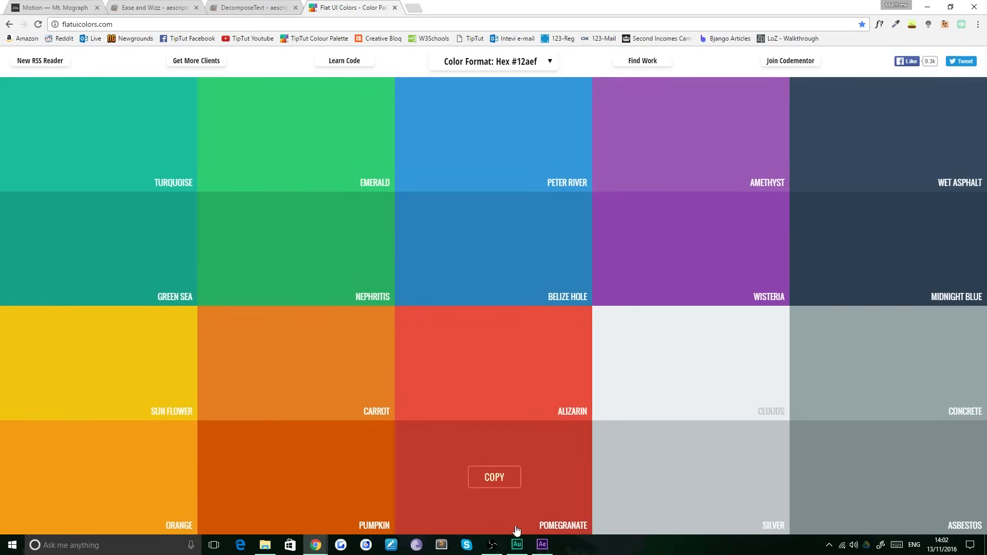
{"action": "left_click", "coordinate": [542, 545]}
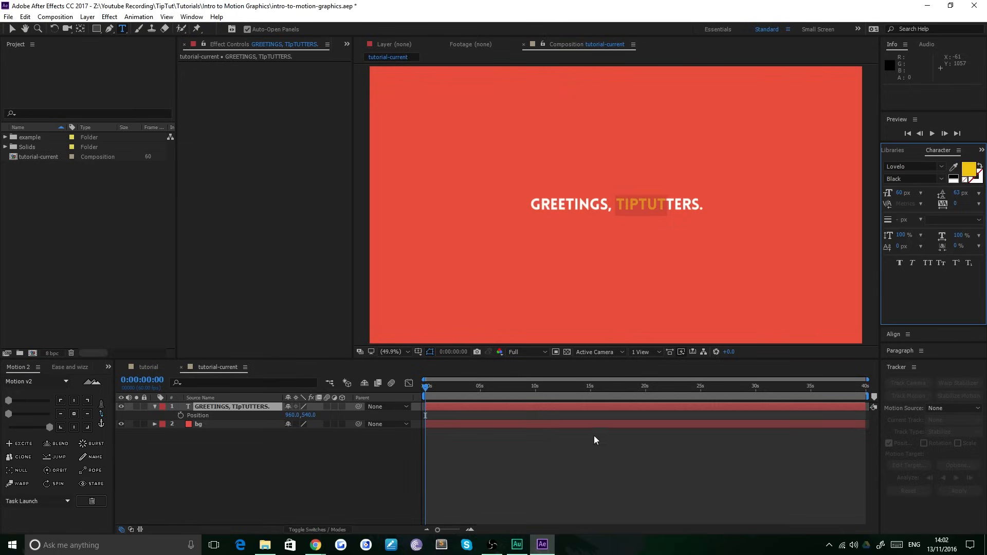
- View the saved color swatches in My Library and return to the character settings
{"action": "left_click", "coordinate": [583, 206]}
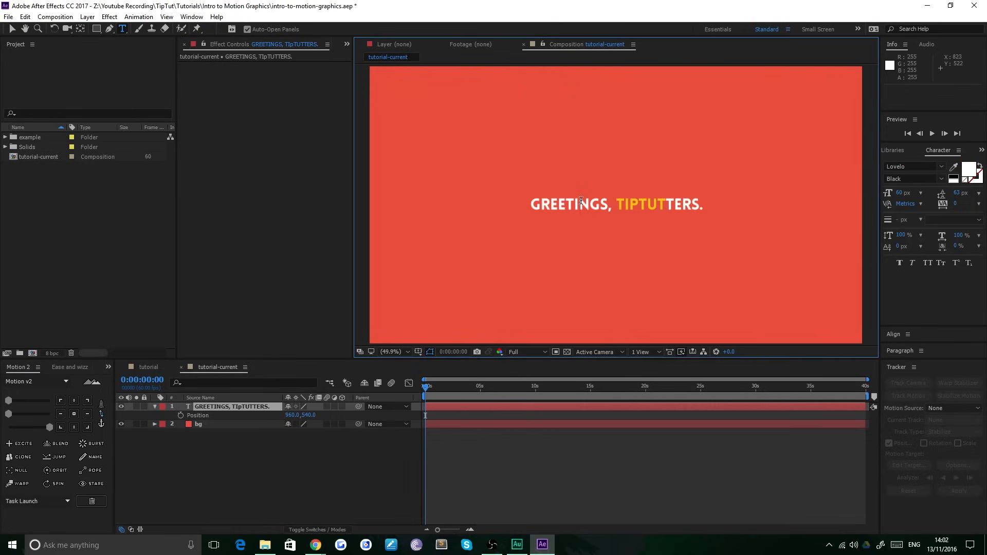
{"action": "left_click", "coordinate": [892, 151]}
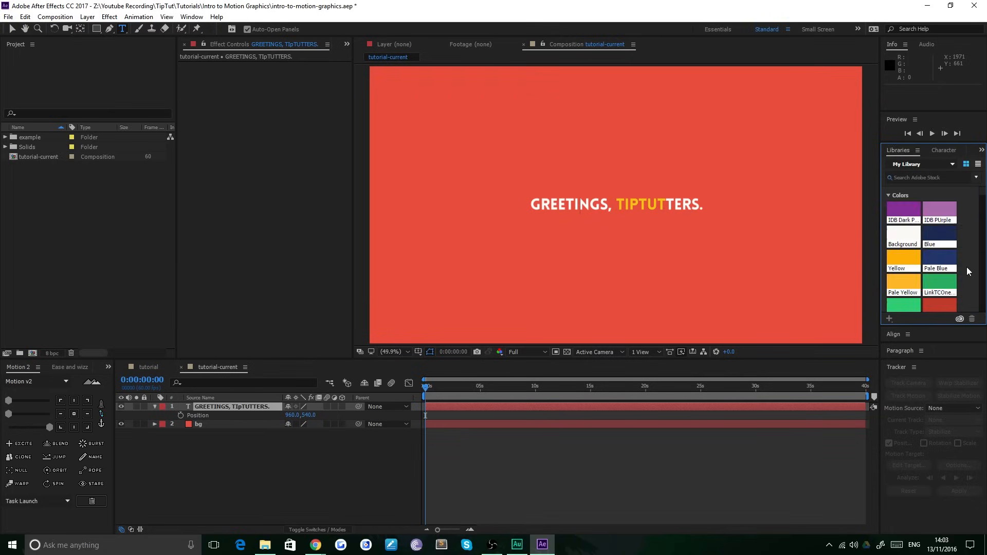
{"action": "left_click", "coordinate": [940, 149]}
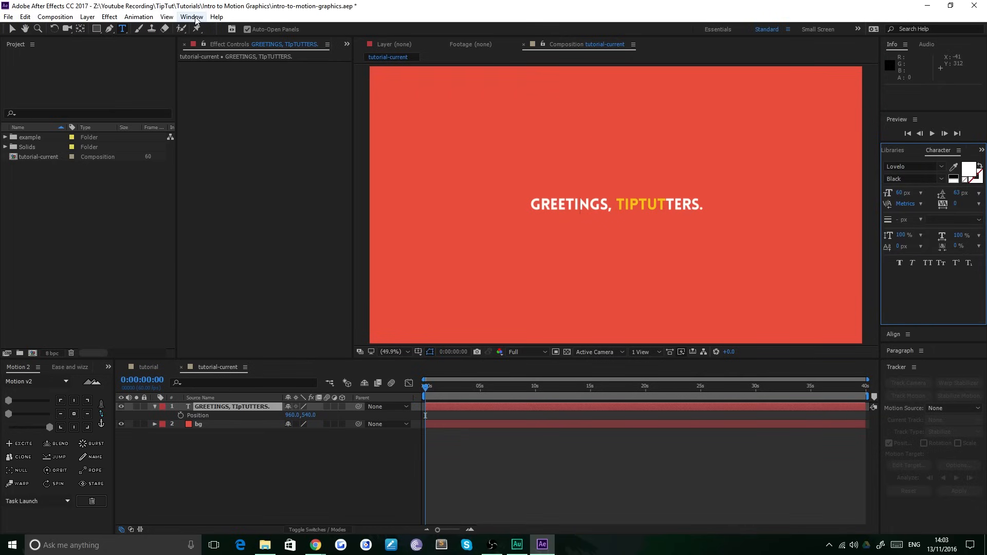
- Leave text editing and select the greeting text layer in the tutorial-current composition
{"action": "left_click", "coordinate": [13, 30]}
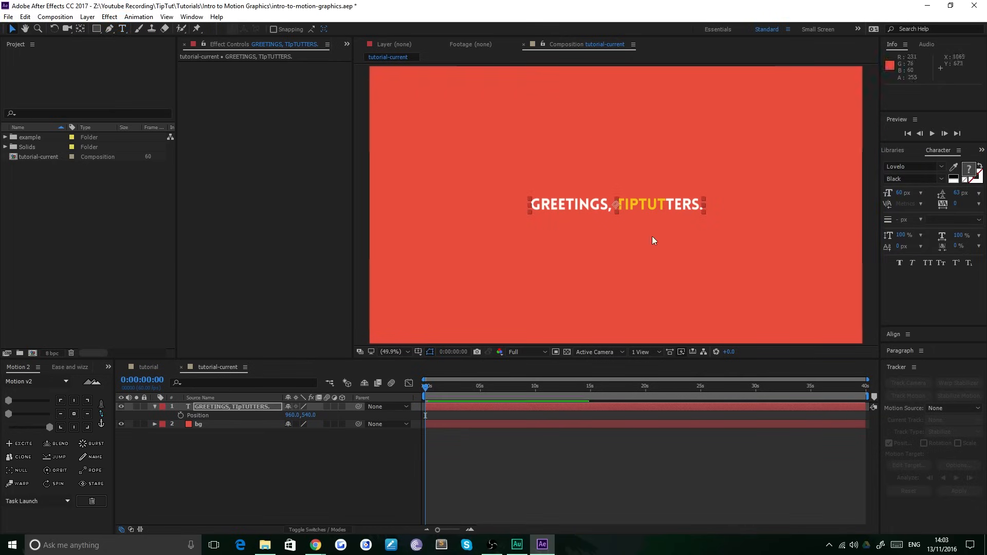
{"action": "left_click", "coordinate": [527, 490]}
{"action": "left_click", "coordinate": [238, 406]}
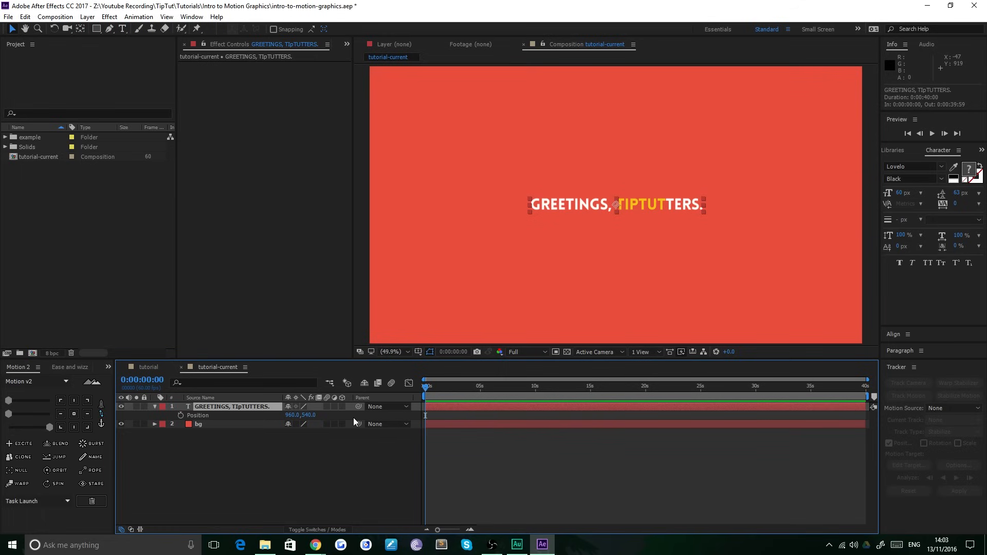
- Preview the greeting animation in the finished tutorial composition twice from the beginning of the timeline
{"action": "left_click", "coordinate": [149, 367]}
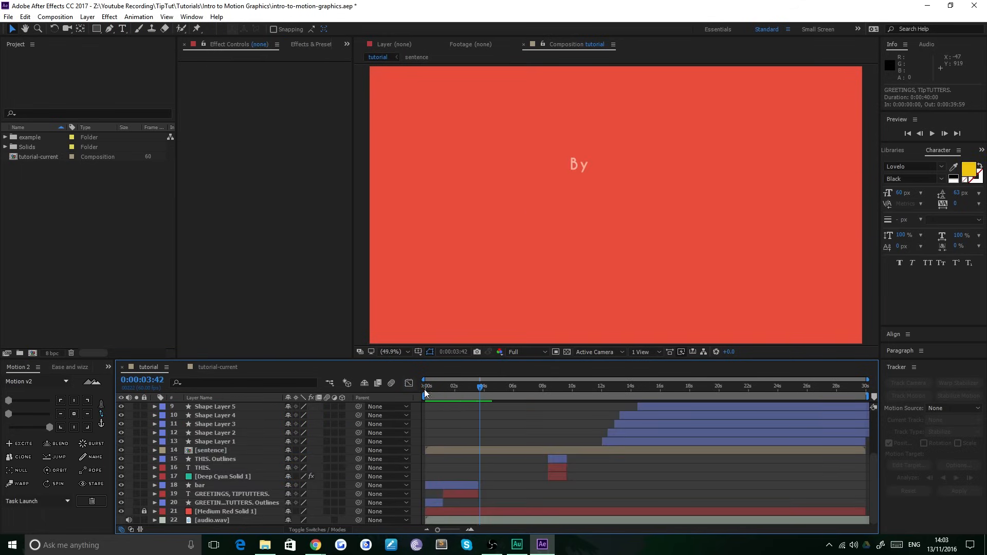
{"action": "left_click", "coordinate": [451, 389]}
{"action": "left_click_drag", "start_coordinate": [451, 393], "coordinate": [408, 397]}
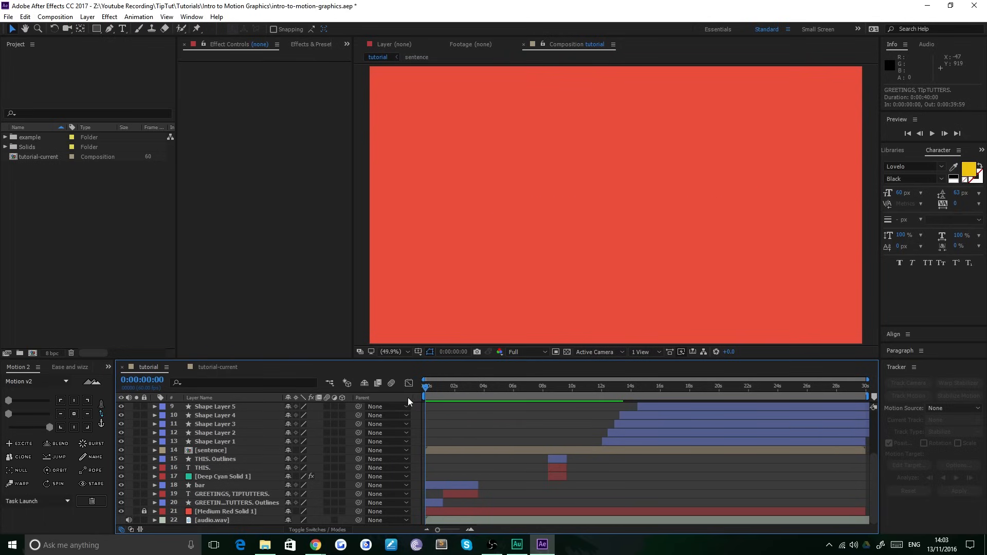
{"action": "key", "text": "space"}
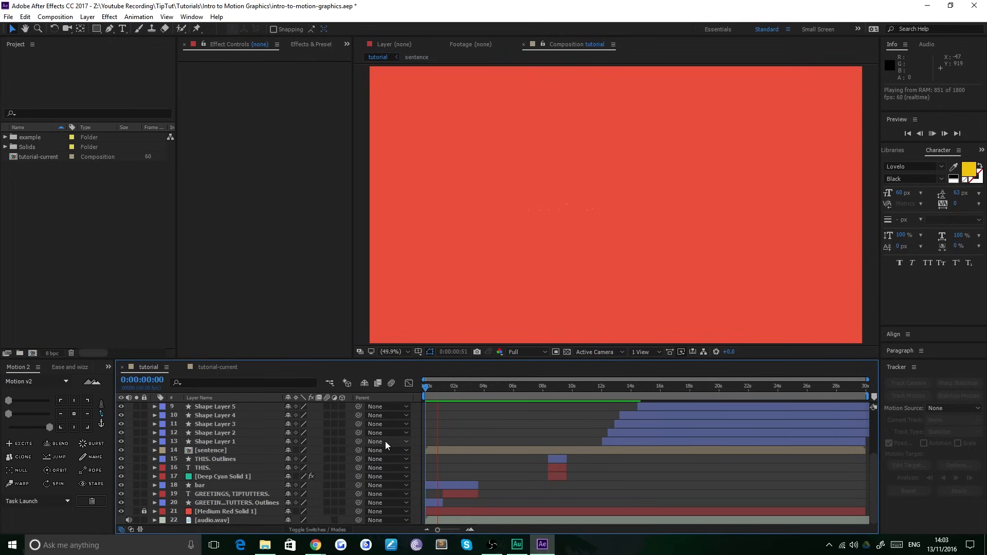
{"action": "key", "text": "space"}
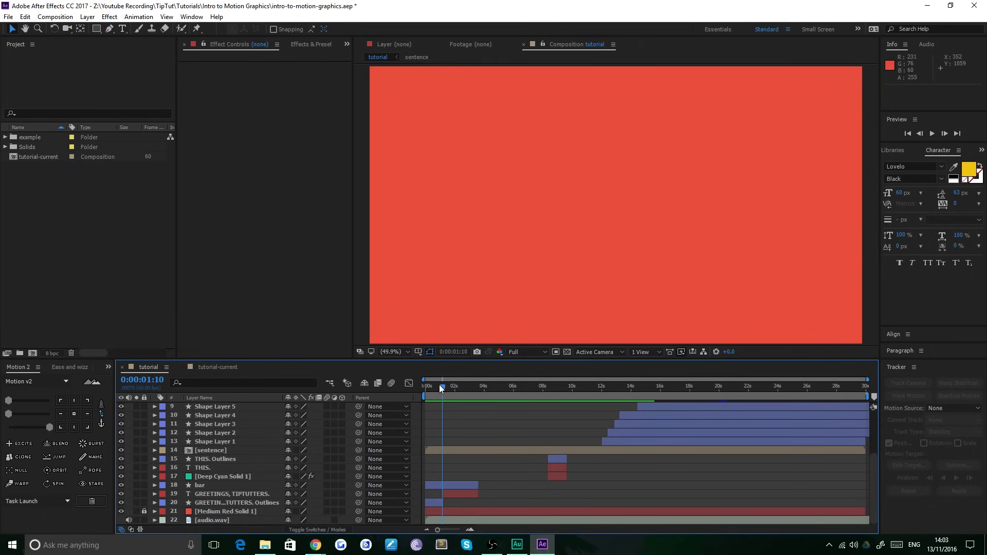
{"action": "left_click_drag", "start_coordinate": [442, 384], "coordinate": [429, 387]}
{"action": "left_click_drag", "start_coordinate": [425, 385], "coordinate": [425, 385]}
{"action": "key", "text": "space"}
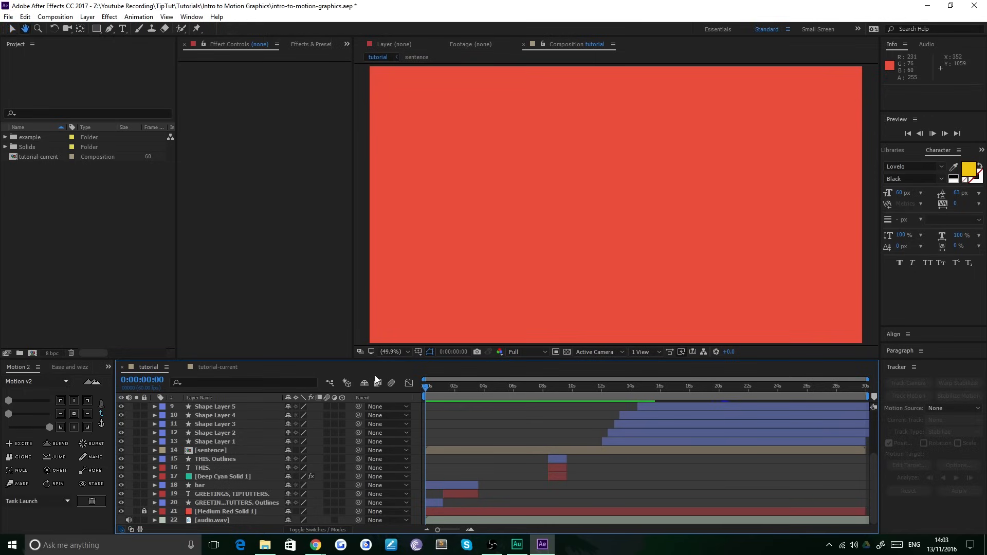
{"action": "key", "text": "space"}
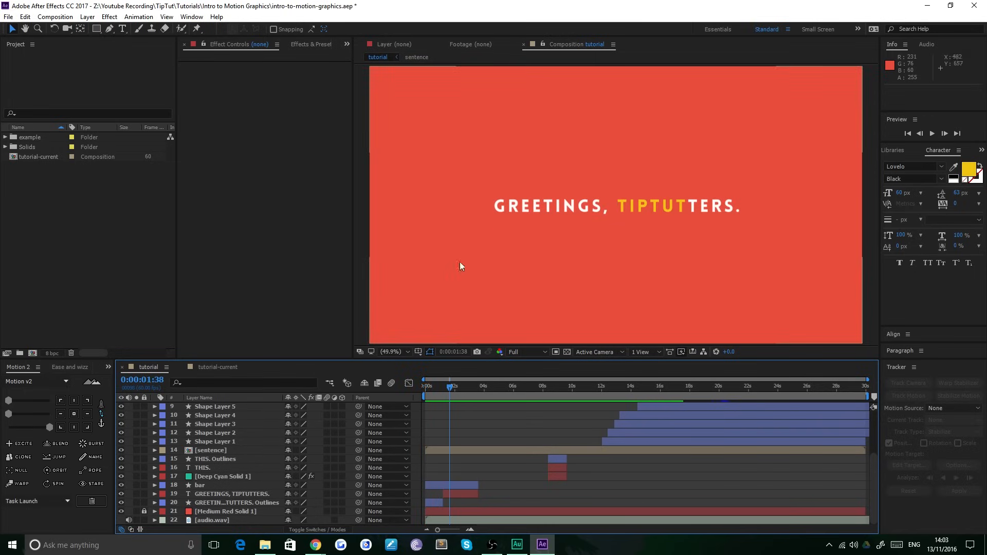
- Return to the tutorial-current composition and select all of the greeting text for character editing
{"action": "left_click", "coordinate": [212, 369]}
{"action": "key", "text": "p"}
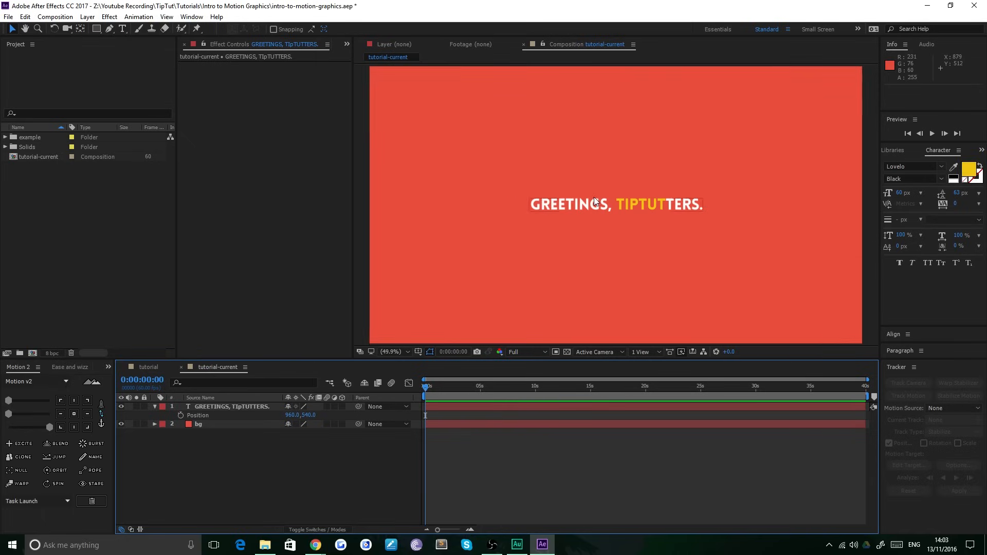
{"action": "left_click", "coordinate": [594, 201]}
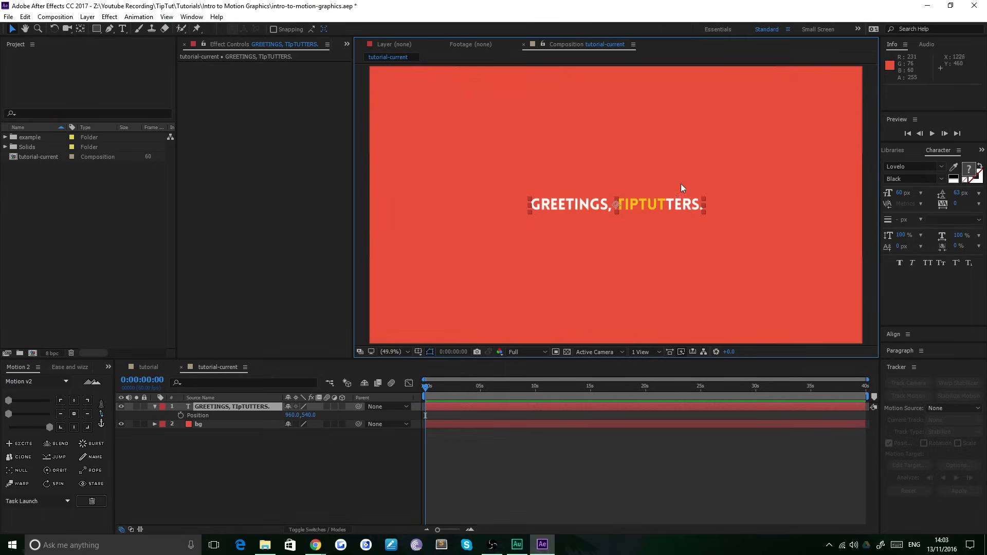
{"action": "double_click", "coordinate": [564, 206]}
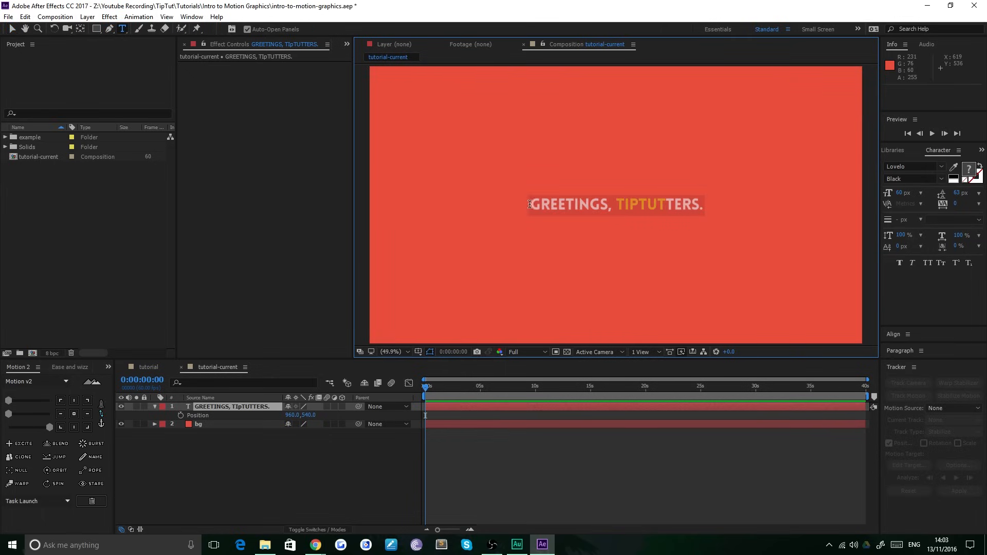
{"action": "left_click_drag", "start_coordinate": [741, 212], "coordinate": [746, 211]}
{"action": "left_click_drag", "start_coordinate": [957, 205], "coordinate": [921, 205]}
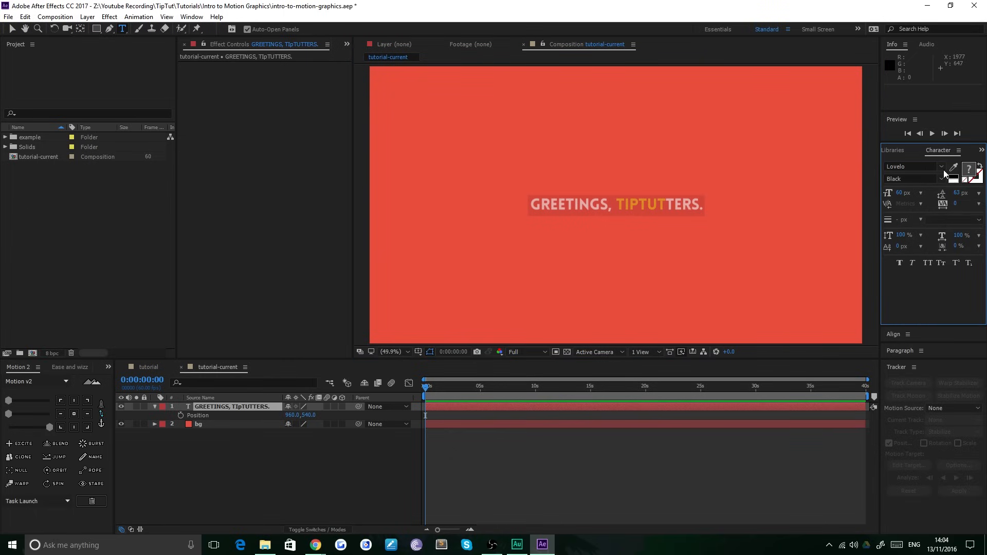
- Show the Audio panel, close it and show it again beside the Info panel
{"action": "left_click", "coordinate": [190, 17]}
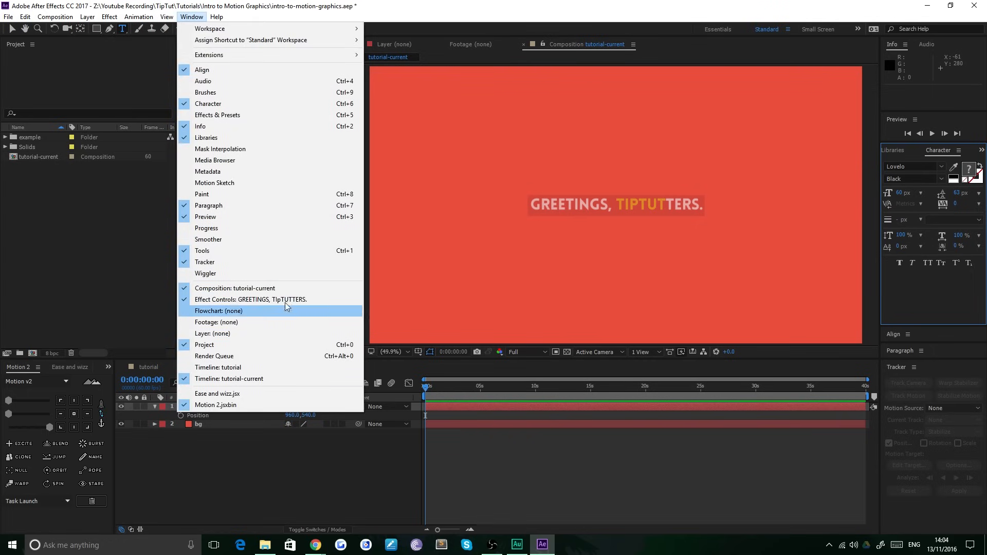
{"action": "left_click", "coordinate": [201, 82]}
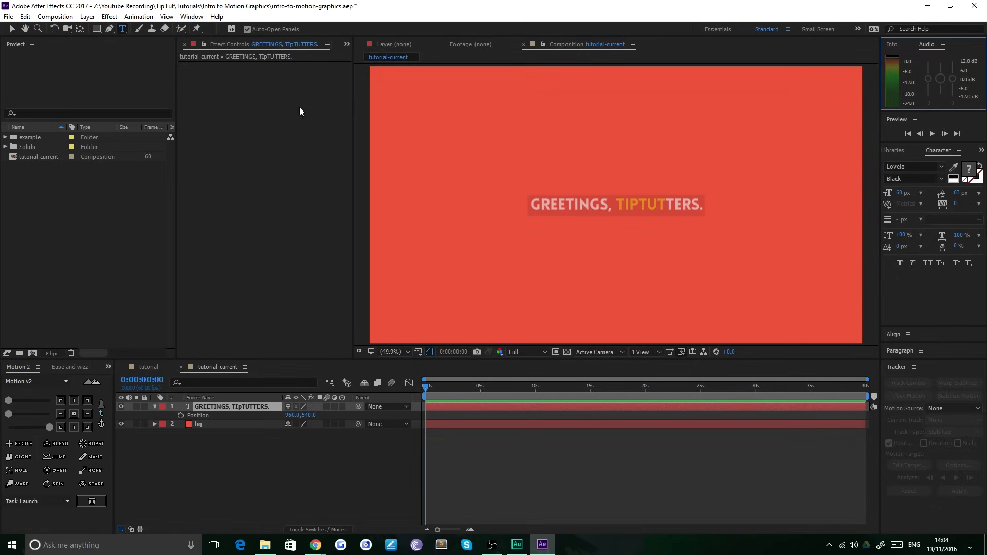
{"action": "left_click", "coordinate": [192, 17]}
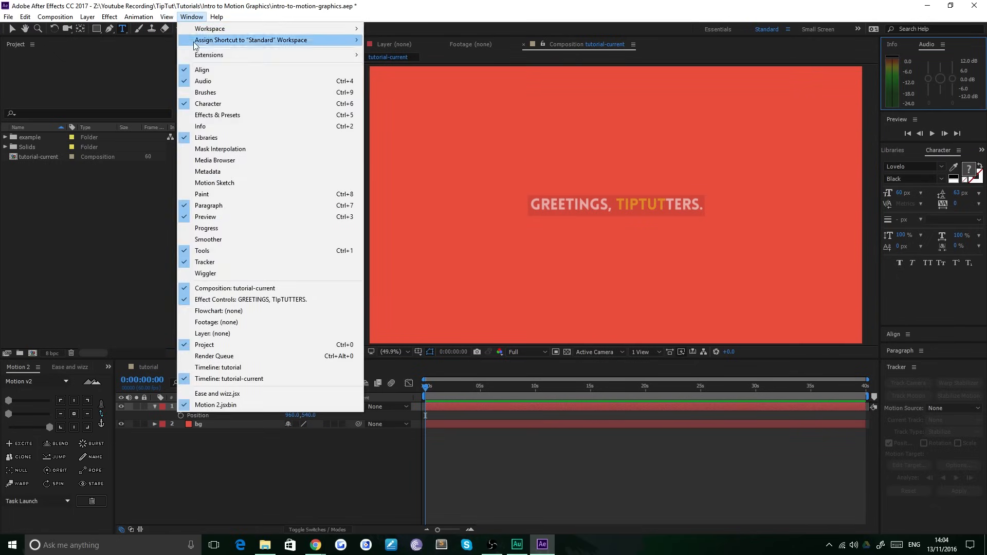
{"action": "left_click", "coordinate": [217, 81]}
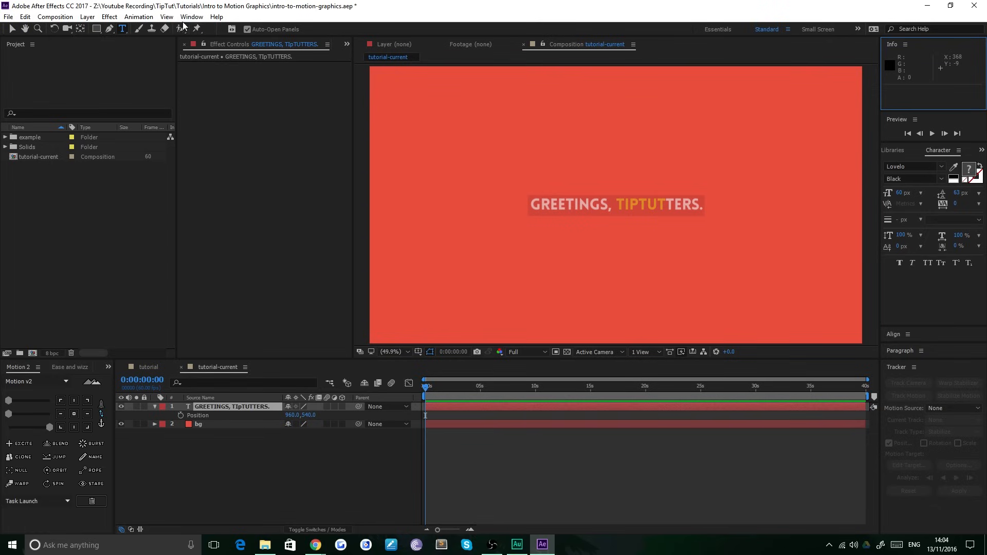
{"action": "left_click", "coordinate": [192, 17]}
{"action": "left_click", "coordinate": [215, 83]}
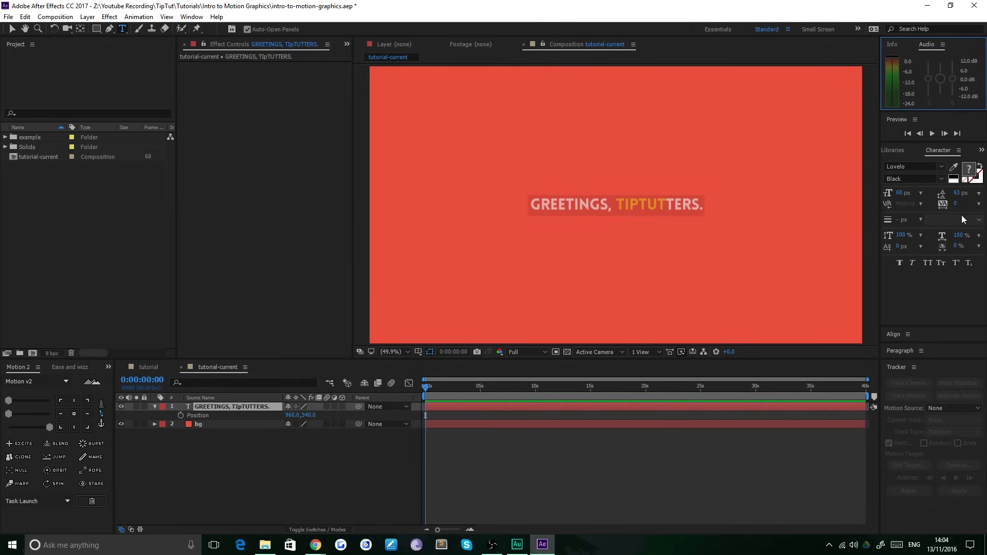
- Set the tracking of the selected greeting text to 50, trying 25 first
{"action": "left_click", "coordinate": [979, 204]}
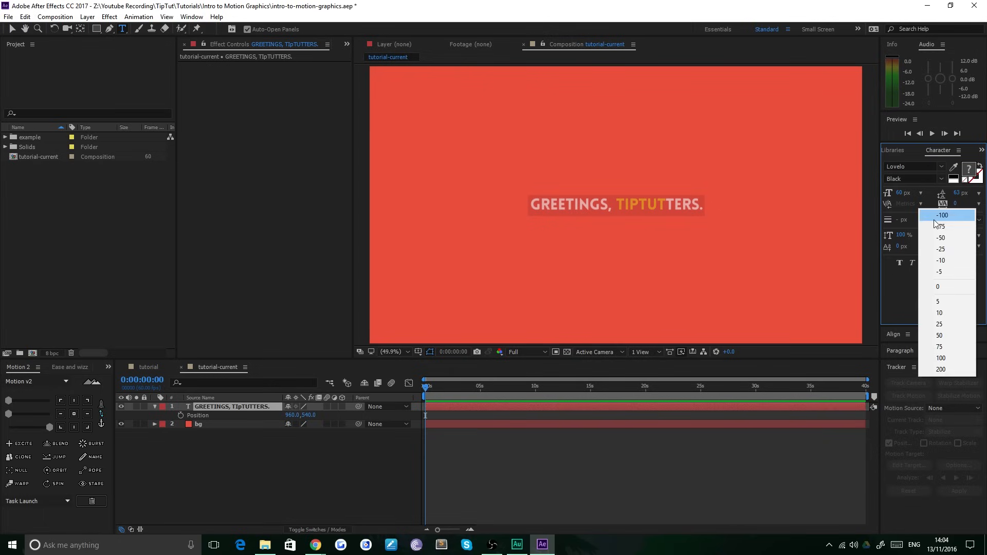
{"action": "left_click", "coordinate": [940, 325]}
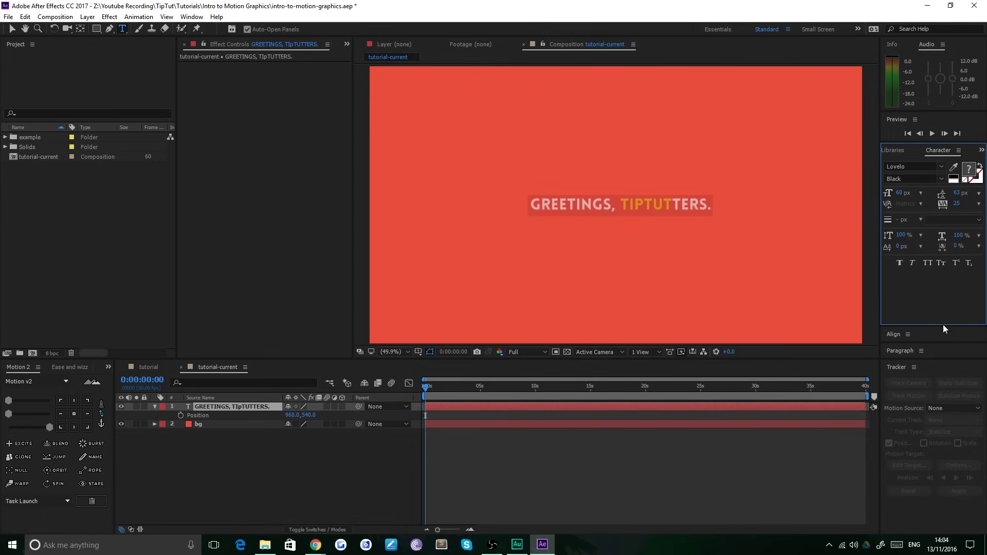
{"action": "left_click", "coordinate": [979, 204]}
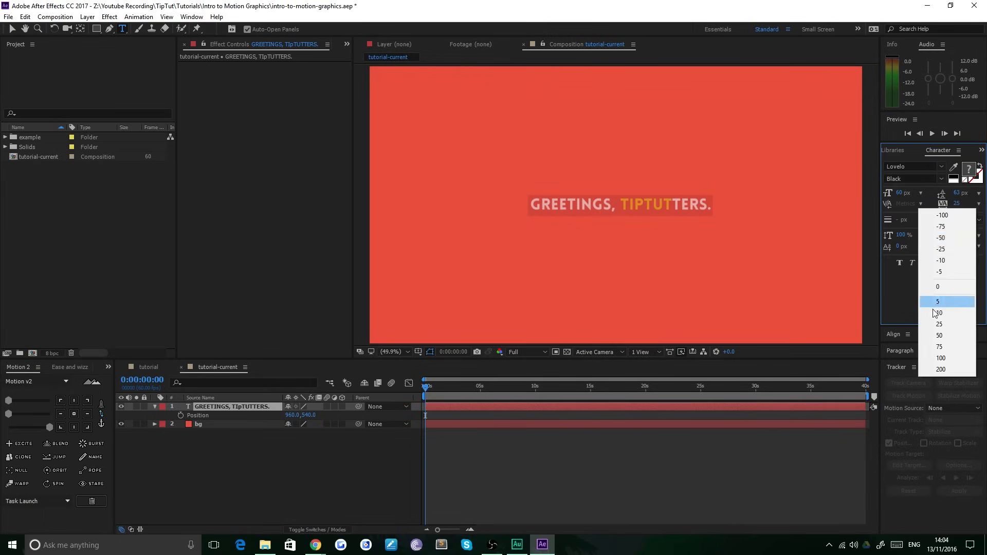
{"action": "left_click", "coordinate": [940, 336]}
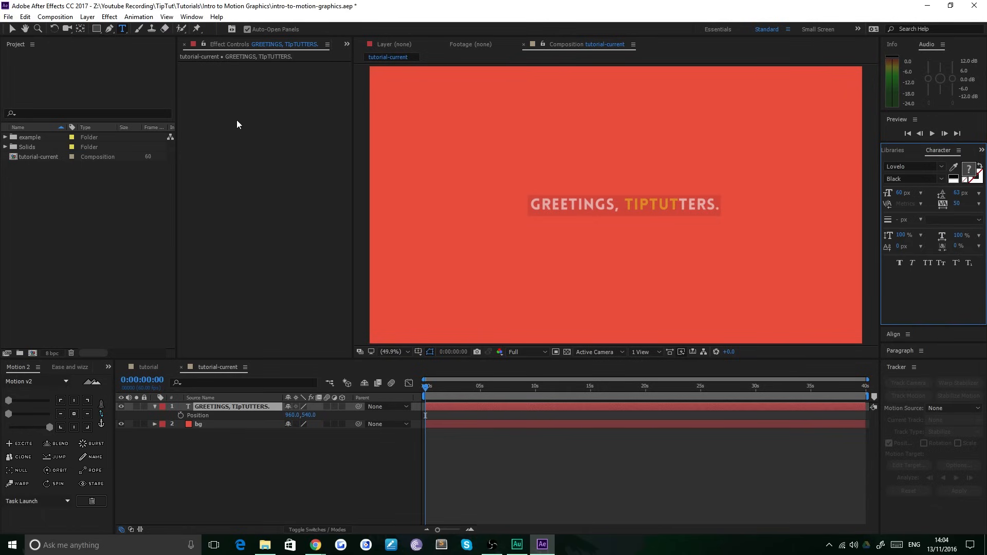
- Recenter the greeting layer's anchor point with Motion v2 and set its X position to 960
{"action": "left_click", "coordinate": [12, 29]}
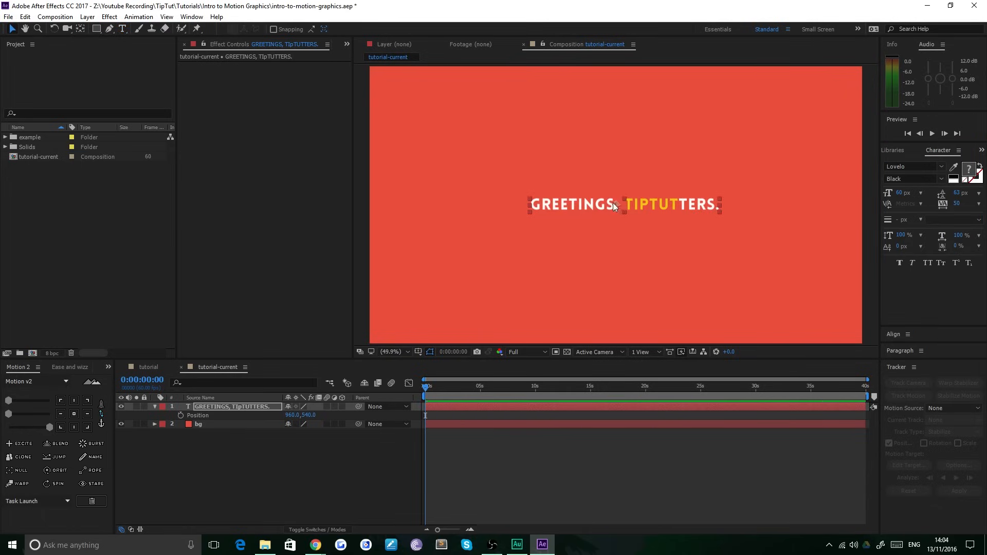
{"action": "left_click", "coordinate": [74, 414]}
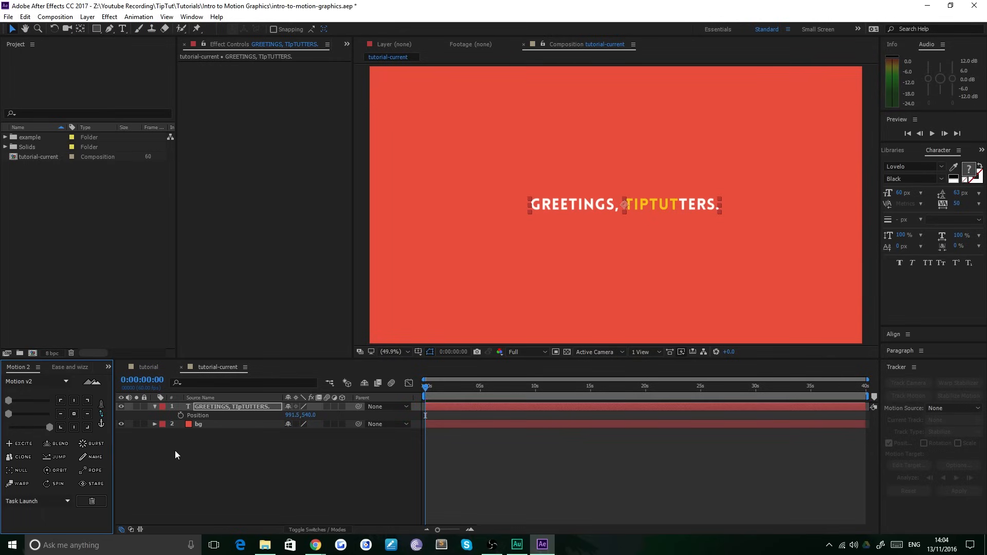
{"action": "left_click", "coordinate": [289, 420]}
{"action": "left_click", "coordinate": [289, 416]}
{"action": "type", "text": "960"}
{"action": "key", "text": "Return"}
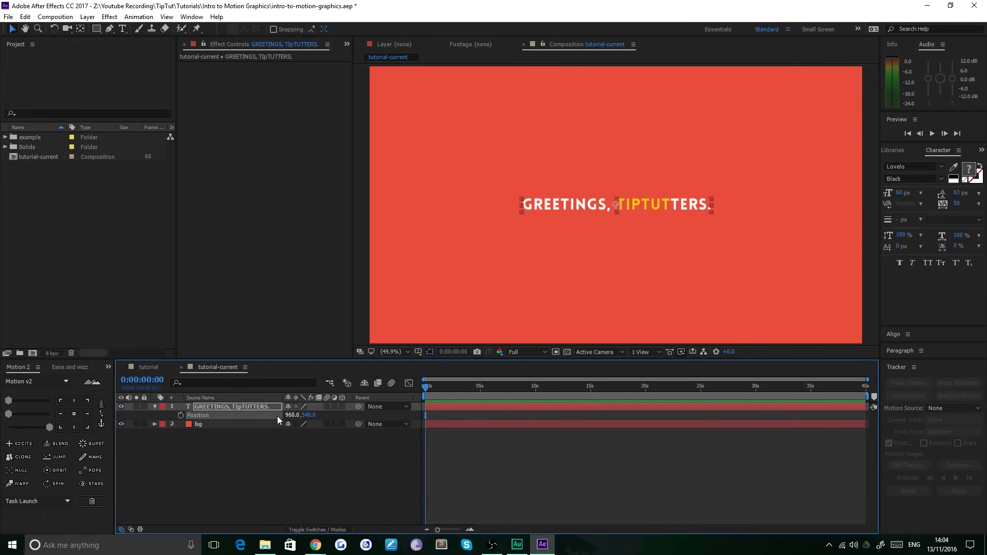
{"action": "left_click", "coordinate": [331, 459]}
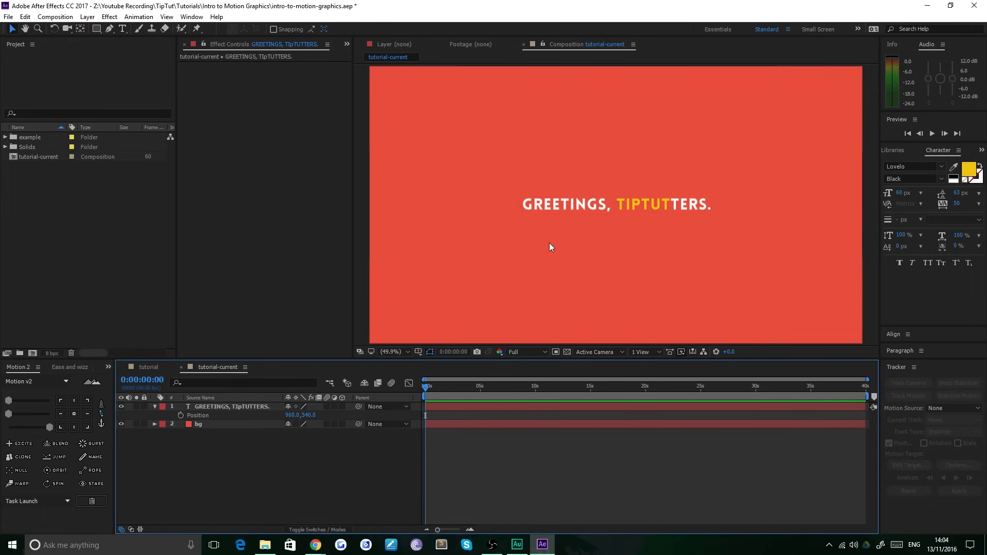
- Duplicate the greeting text layer in the tutorial-current composition
{"action": "left_click", "coordinate": [588, 204]}
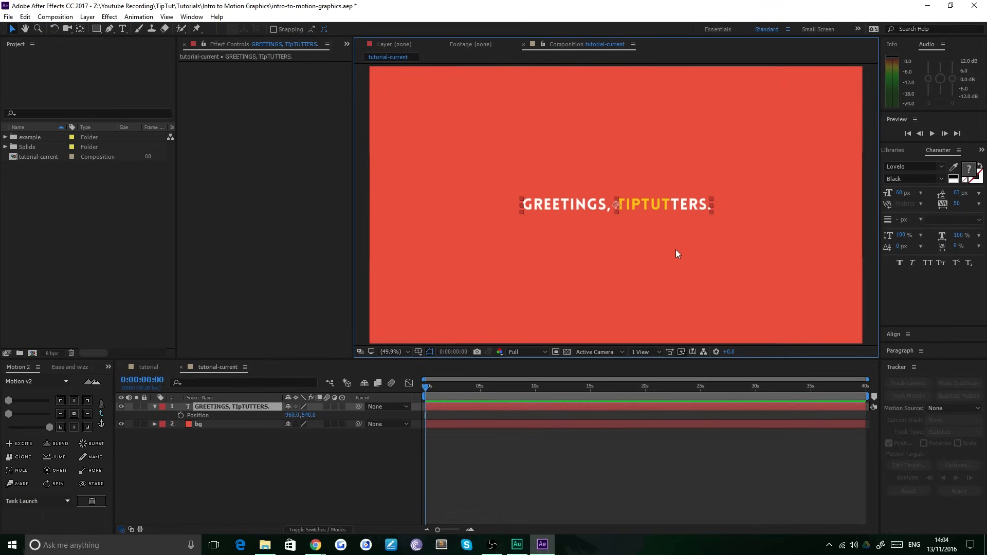
{"action": "left_click", "coordinate": [243, 455]}
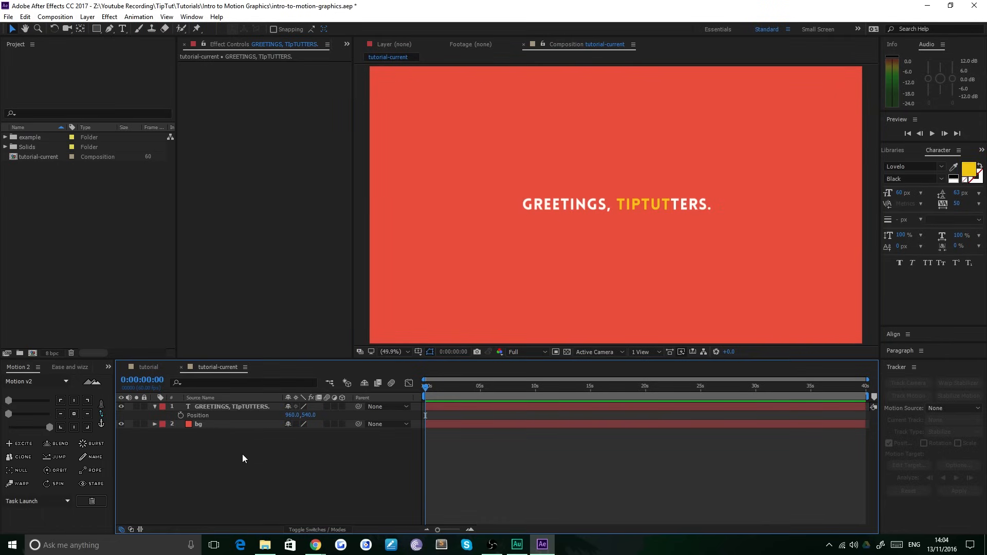
{"action": "left_click", "coordinate": [240, 409]}
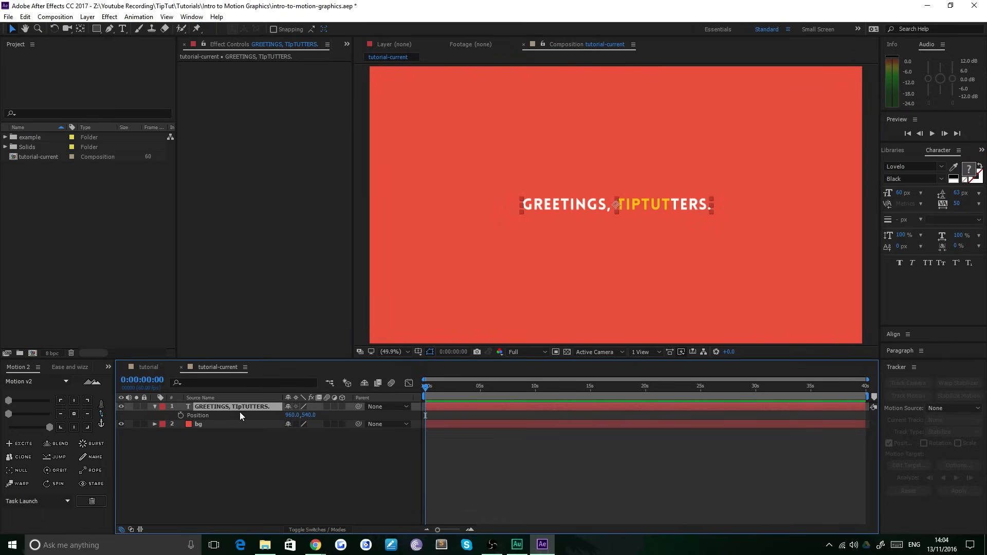
{"action": "key", "text": "ctrl+d"}
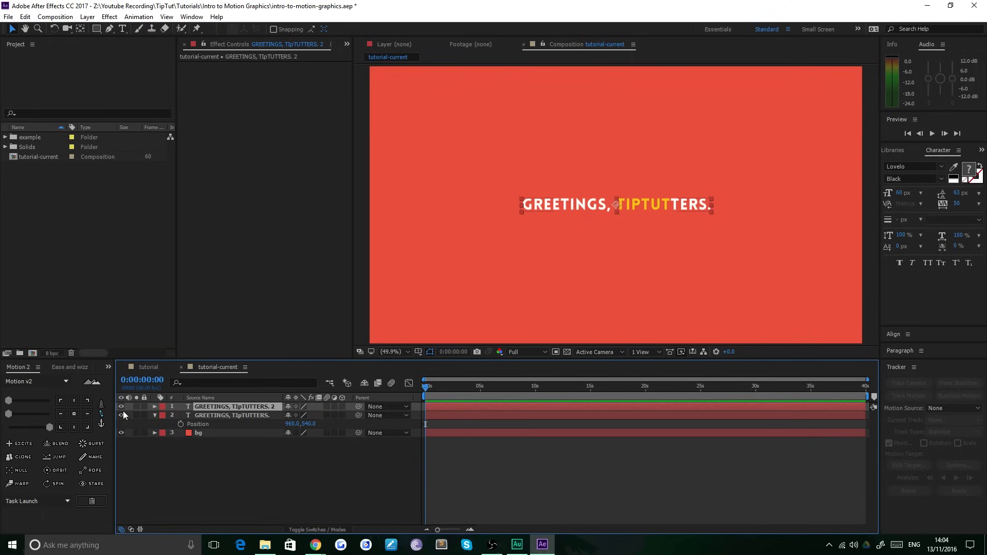
- Hide the original greeting text layer and create shapes from the duplicated greeting text
{"action": "left_click", "coordinate": [122, 416]}
{"action": "left_click", "coordinate": [228, 416]}
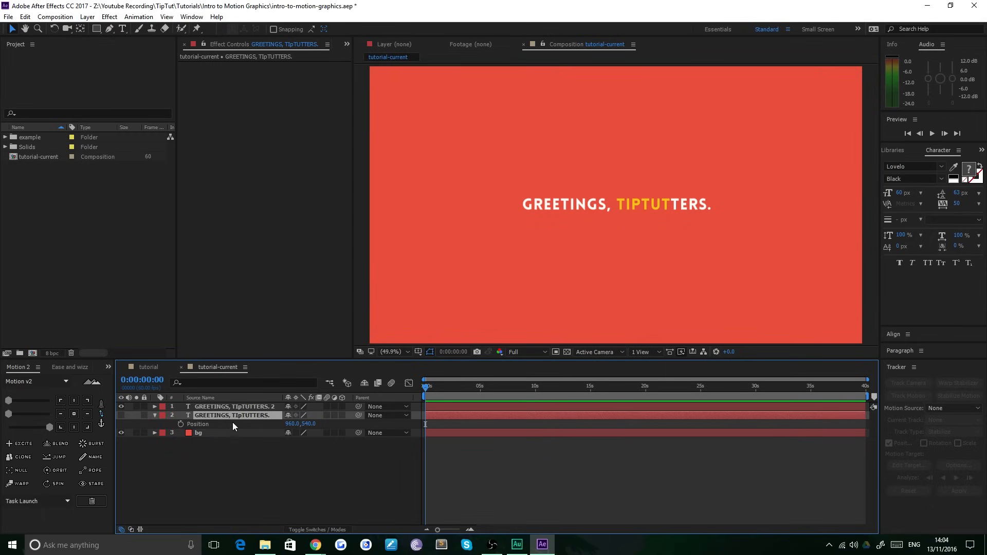
{"action": "left_click", "coordinate": [224, 407]}
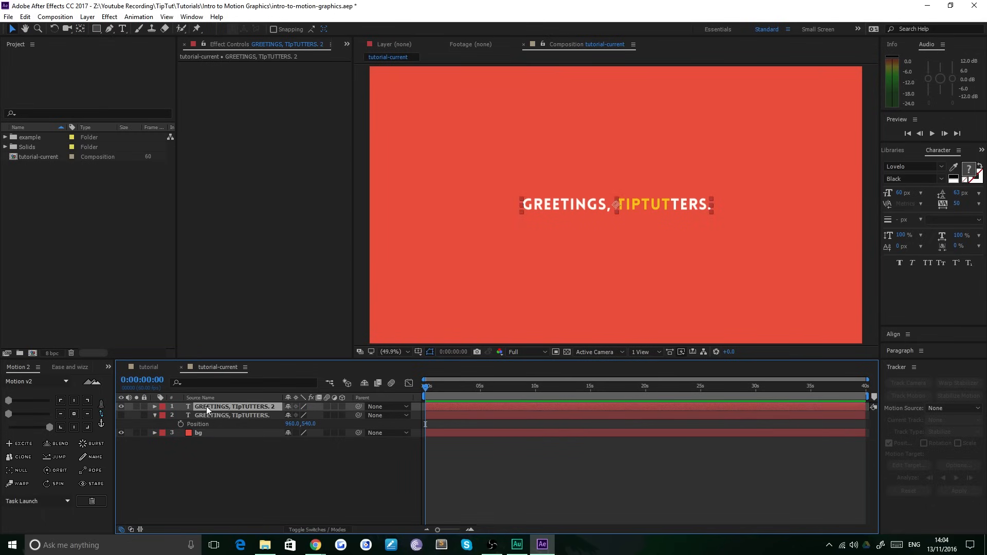
{"action": "right_click", "coordinate": [208, 404]}
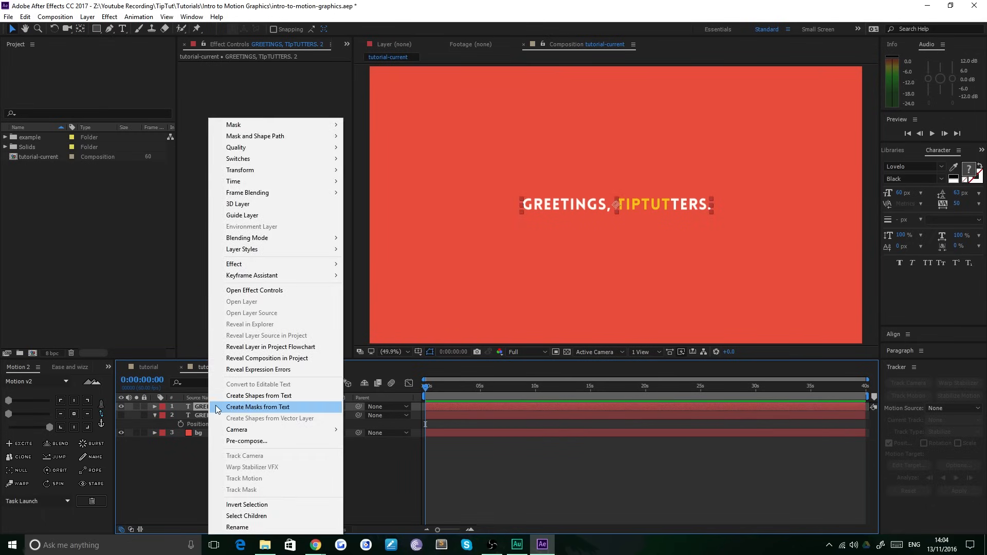
{"action": "left_click", "coordinate": [271, 400]}
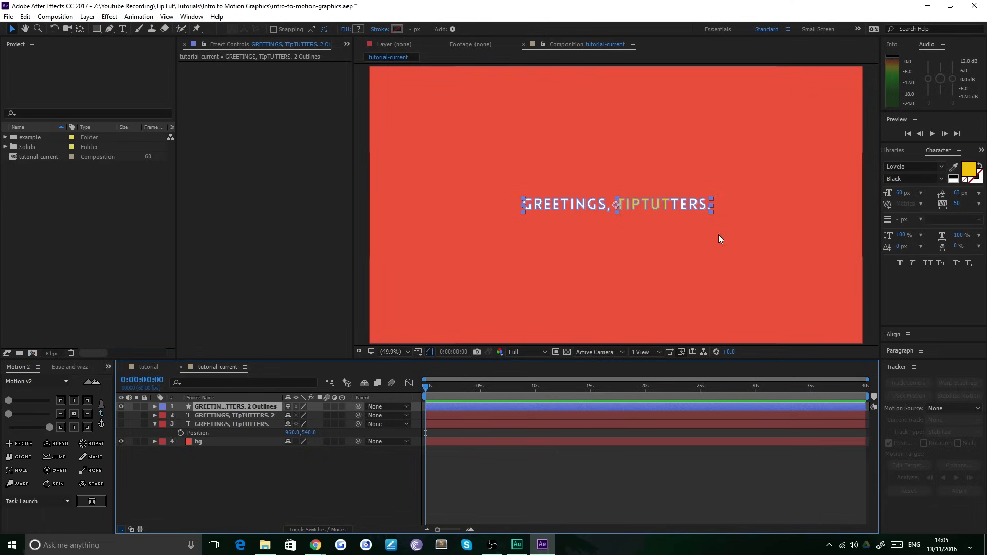
- Select single letter shapes of the new greeting outlines in the composition and deselect them
{"action": "double_click", "coordinate": [660, 210]}
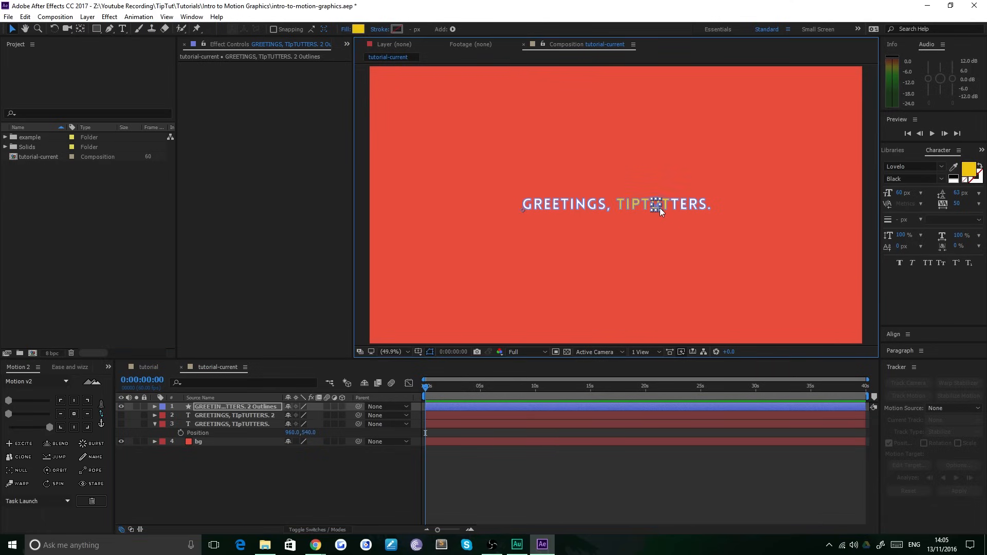
{"action": "left_click", "coordinate": [568, 207]}
{"action": "left_click", "coordinate": [200, 480]}
- Hide the outlines layer, show the duplicated greeting text and retype the "EE" in GREETINGS as "ee"
{"action": "left_click", "coordinate": [121, 407]}
{"action": "left_click", "coordinate": [121, 416]}
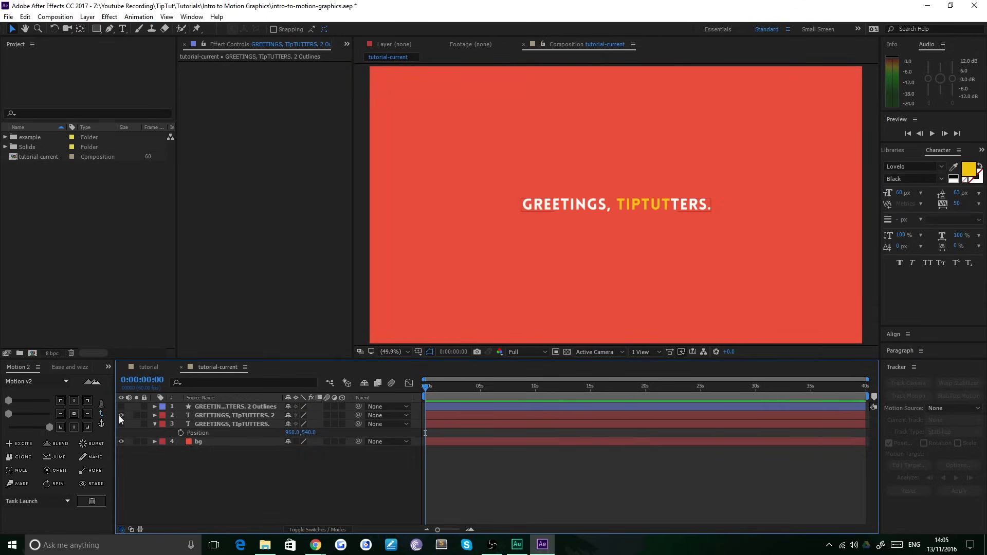
{"action": "left_click", "coordinate": [585, 205]}
{"action": "double_click", "coordinate": [586, 205]}
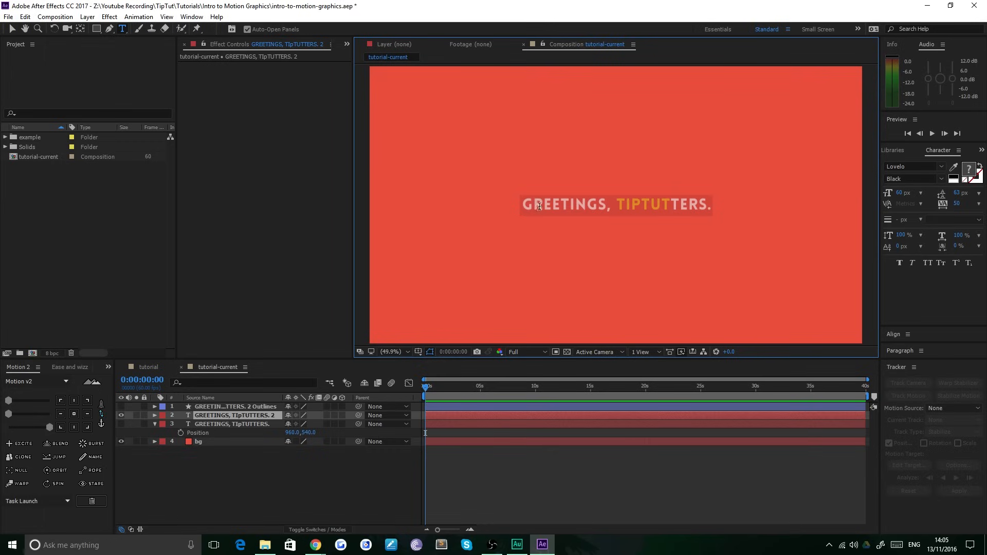
{"action": "left_click", "coordinate": [561, 205]}
{"action": "key", "text": "BackSpace"}
{"action": "key", "text": "BackSpace"}
{"action": "type", "text": "ee"}
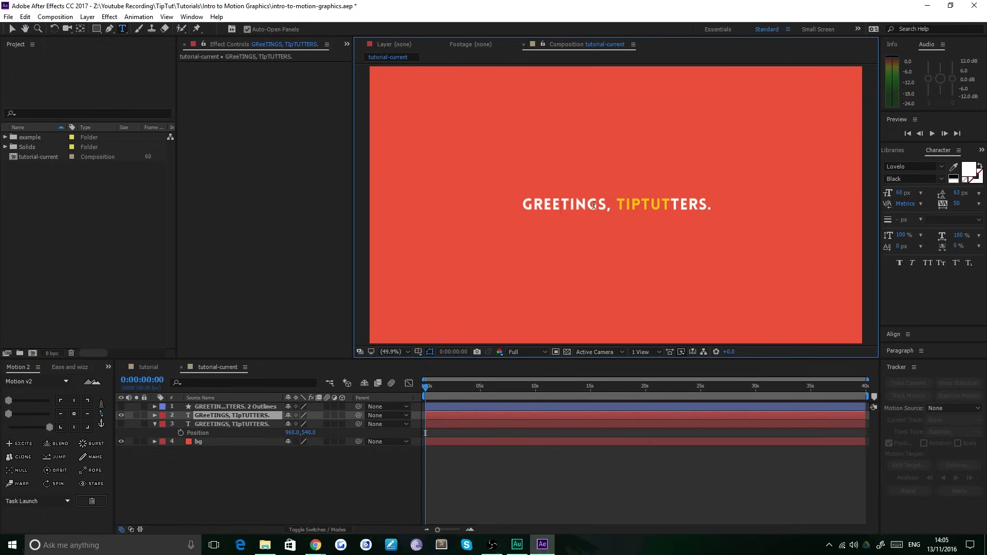
{"action": "left_click", "coordinate": [190, 455]}
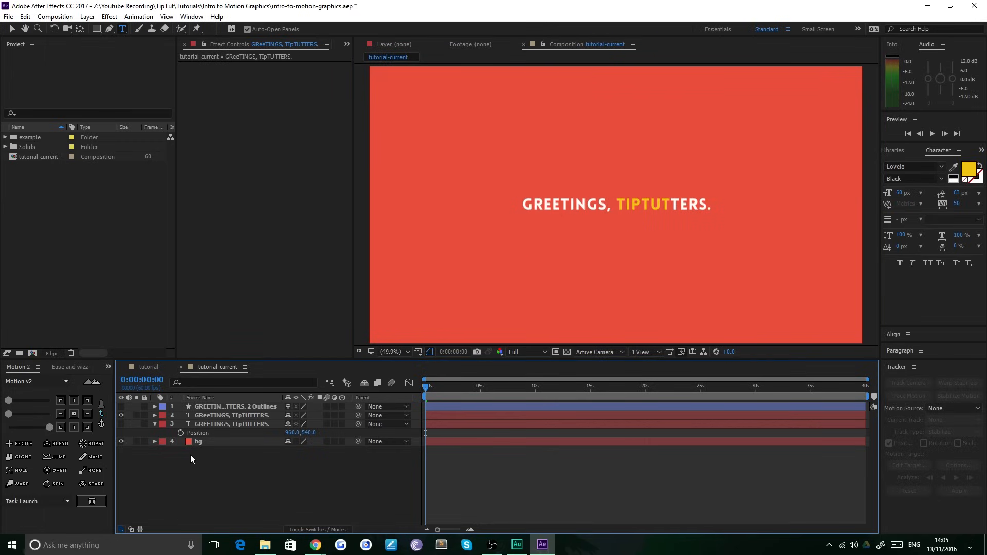
- Hide the duplicated text layer and show the greeting outlines layer again
{"action": "left_click", "coordinate": [211, 406]}
{"action": "left_click", "coordinate": [119, 415]}
{"action": "left_click", "coordinate": [121, 406]}
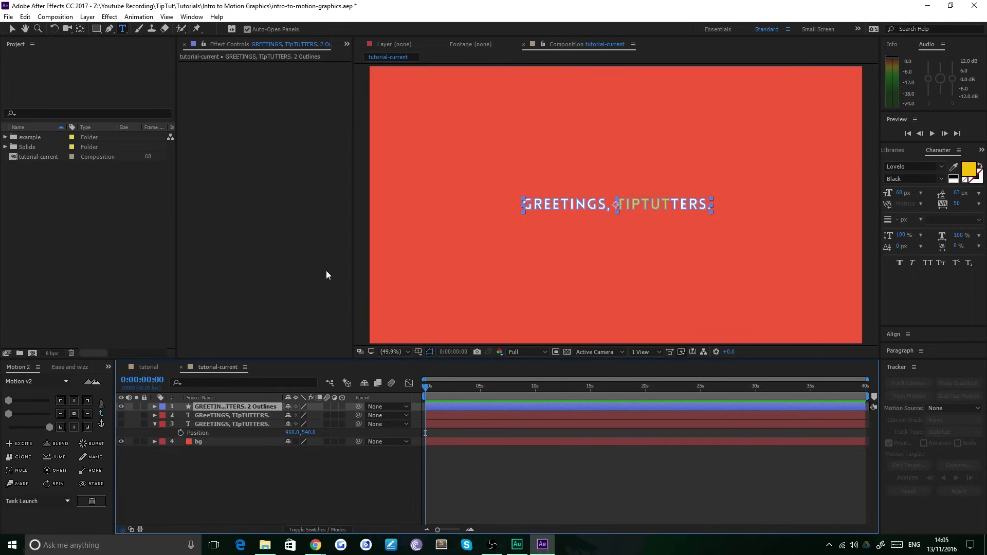
{"action": "left_click", "coordinate": [220, 454]}
- Set the fill color of the whole greeting outlines layer to yellow F1C40F
{"action": "left_click", "coordinate": [232, 408]}
{"action": "left_click", "coordinate": [12, 28]}
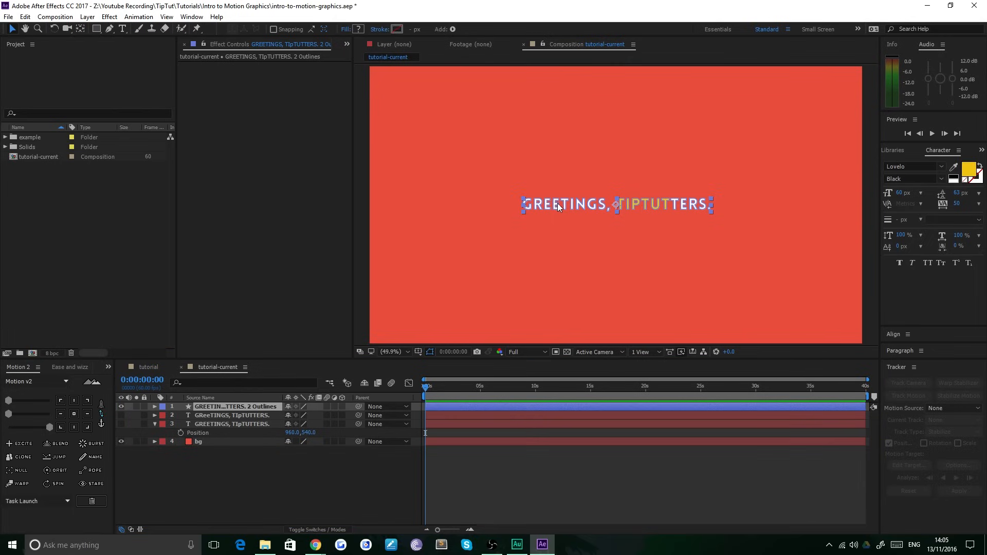
{"action": "left_click", "coordinate": [363, 31]}
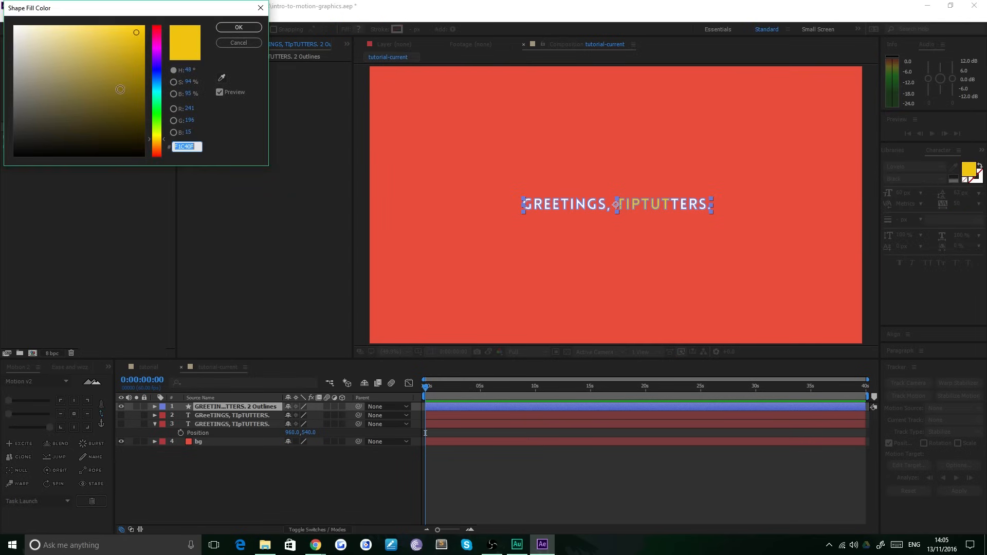
{"action": "left_click", "coordinate": [237, 28]}
{"action": "left_click", "coordinate": [504, 155]}
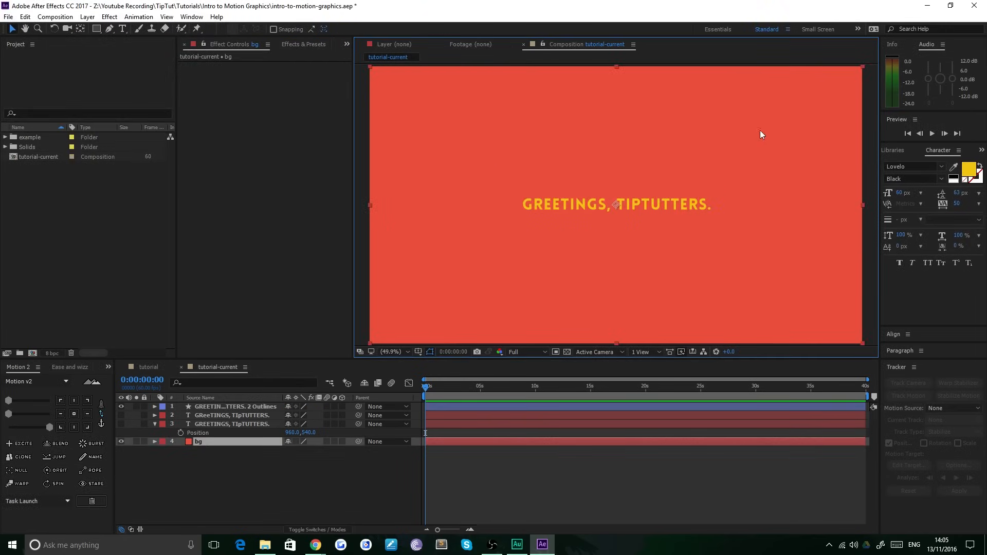
{"action": "left_click", "coordinate": [211, 465]}
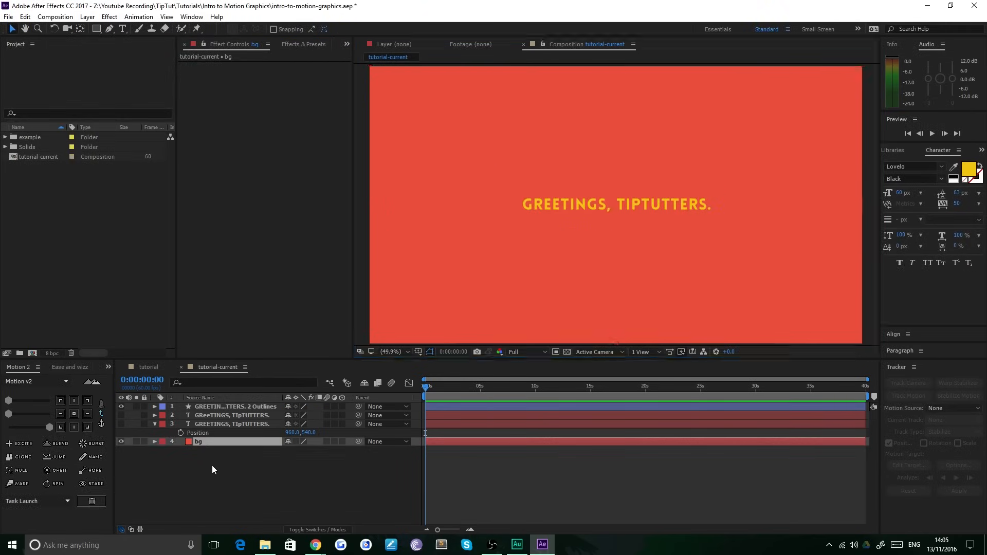
- Cycle the fill type of the greeting outlines layer to remove the letters' fill
{"action": "left_click", "coordinate": [217, 407]}
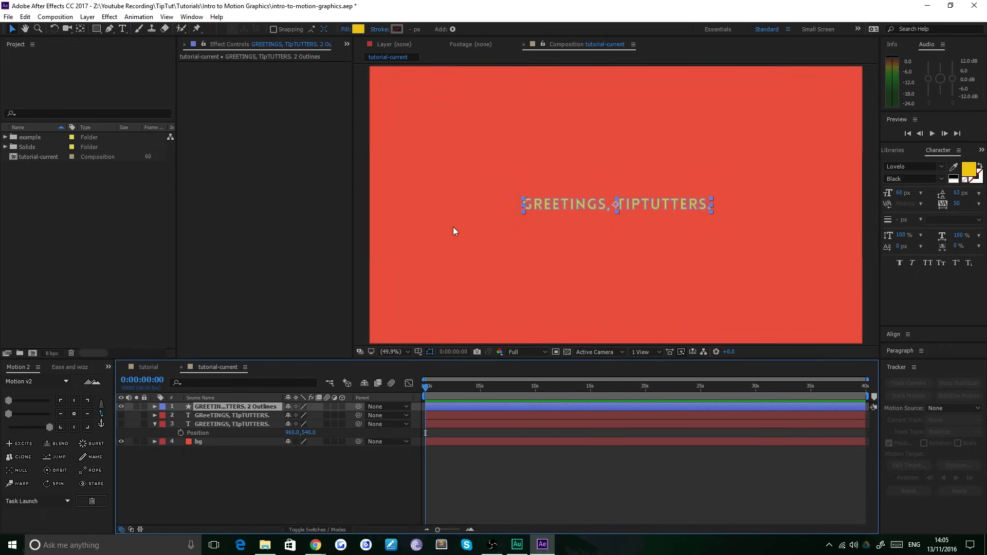
{"action": "left_click", "coordinate": [397, 29], "text": "alt"}
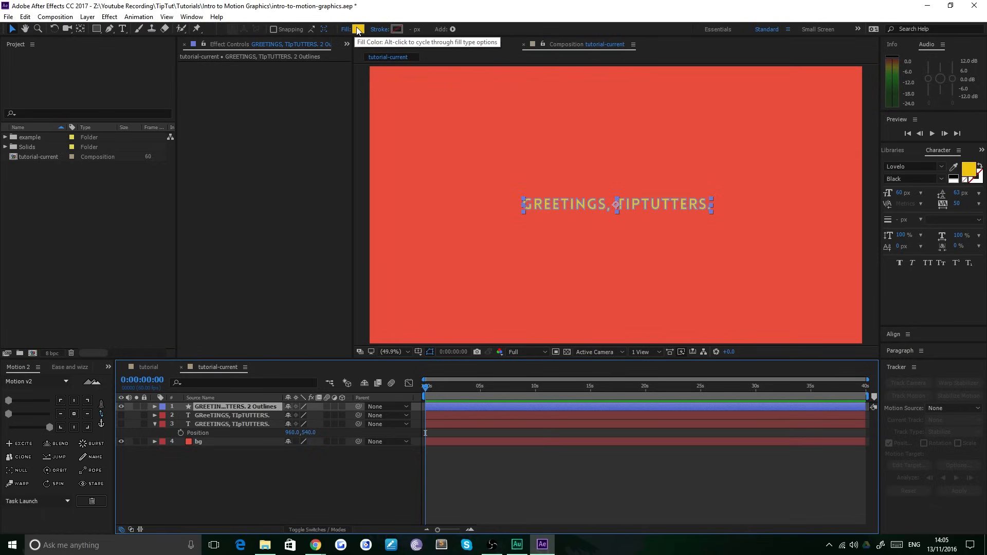
{"action": "left_click", "coordinate": [359, 29], "text": "alt"}
{"action": "left_click", "coordinate": [359, 29], "text": "alt"}
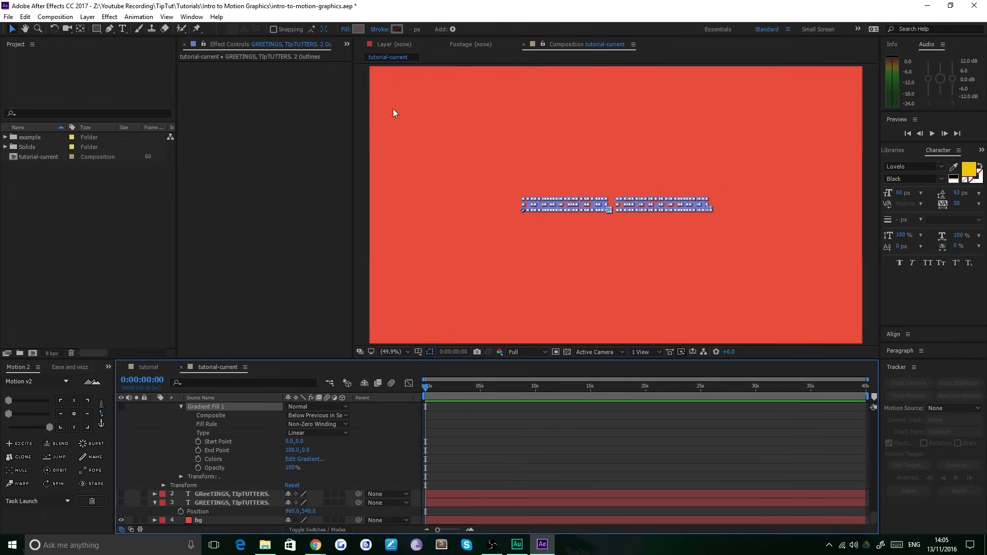
- Apply a yellow F1C40F stroke to the greeting outlines and deselect to check the letters
{"action": "left_click", "coordinate": [394, 29]}
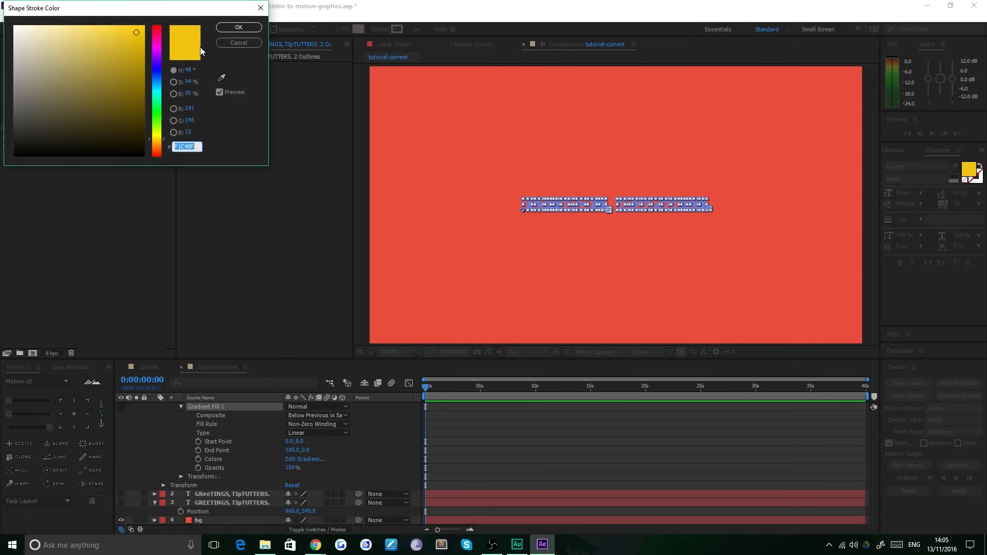
{"action": "left_click", "coordinate": [239, 26]}
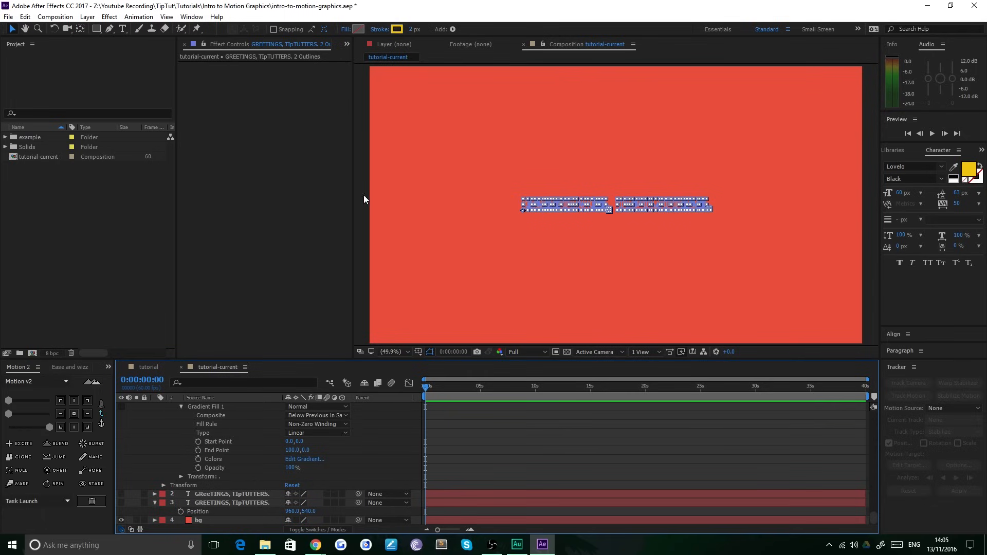
{"action": "left_click", "coordinate": [429, 183]}
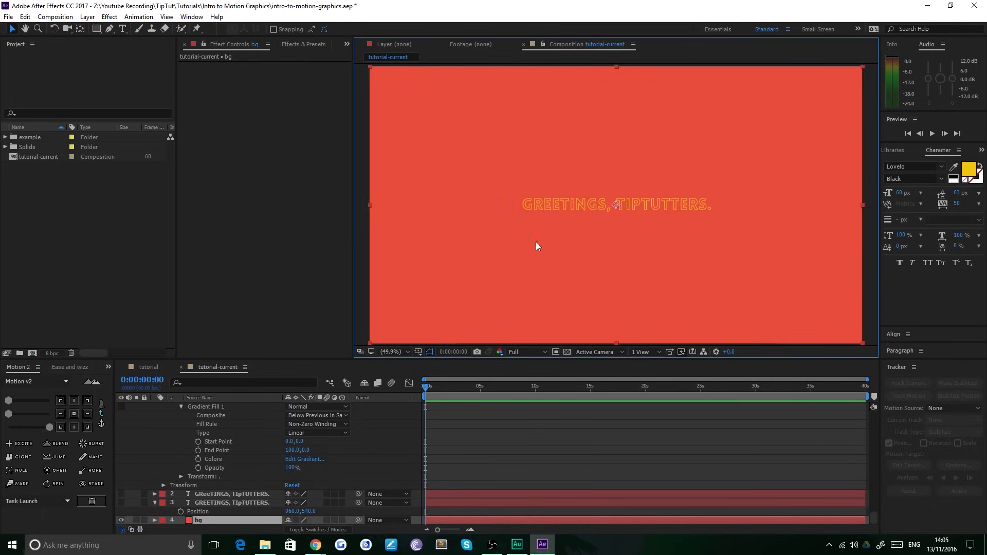
{"action": "left_click", "coordinate": [364, 189]}
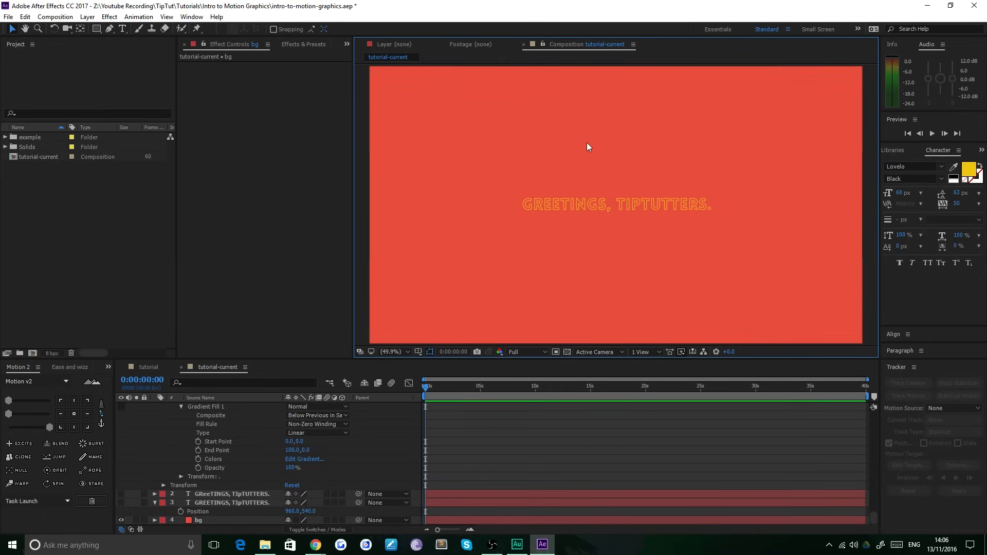
- Select the greeting outlines layer and collapse its expanded properties in the timeline
{"action": "scroll", "coordinate": [215, 428], "scroll_direction": "up", "scroll_amount": 18}
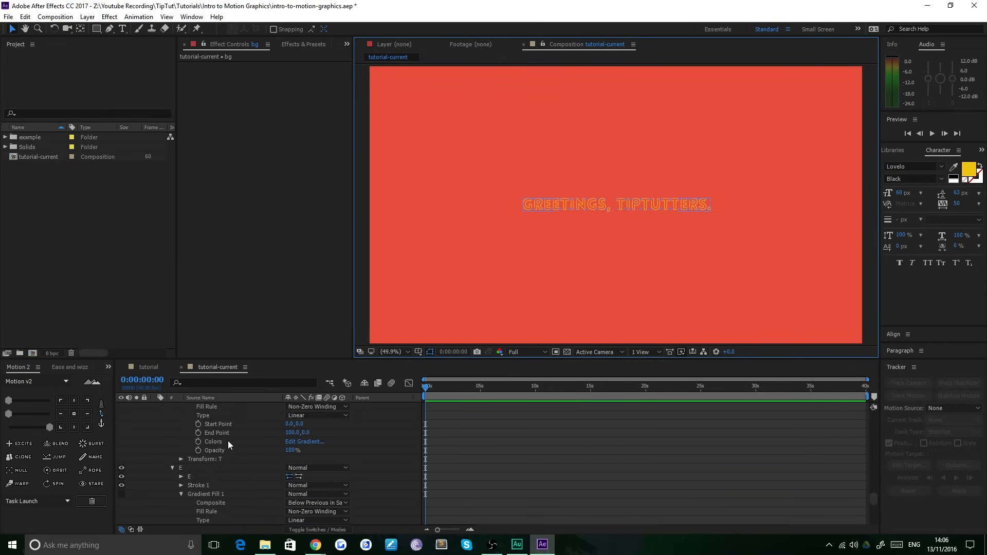
{"action": "left_click_drag", "start_coordinate": [873, 486], "coordinate": [872, 415]}
{"action": "left_click", "coordinate": [250, 409]}
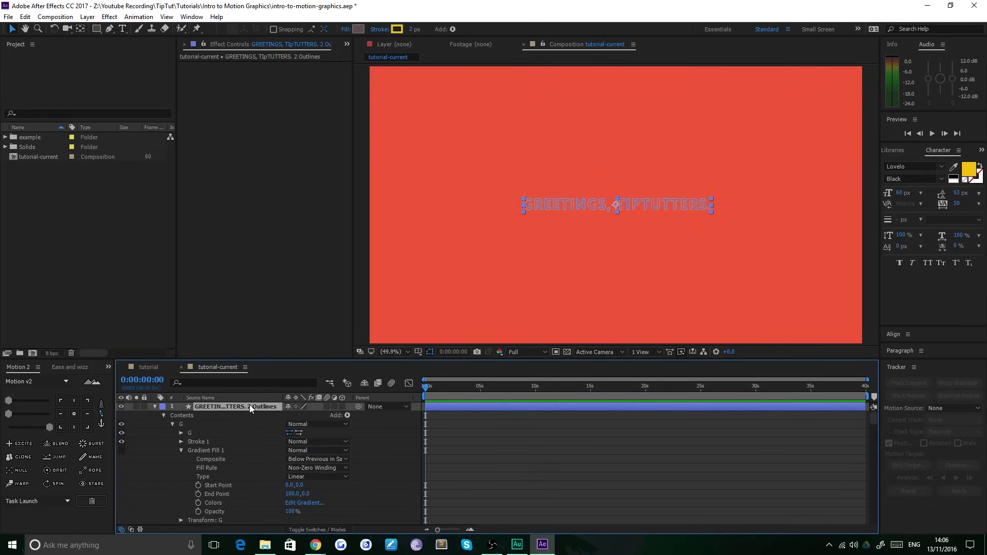
{"action": "key", "text": "u"}
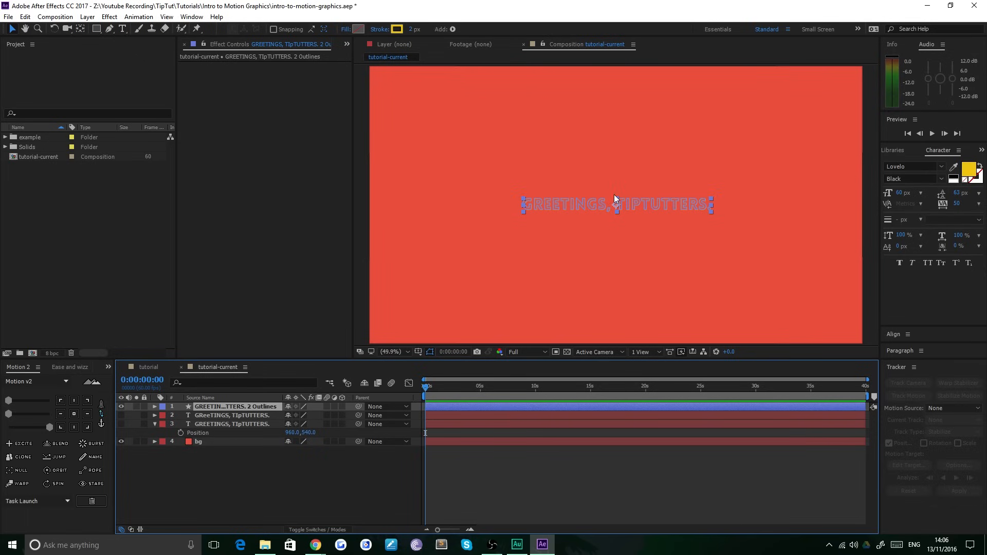
- Try to select the letter shapes of GREETINGS one by one in the outlines layer
{"action": "scroll", "coordinate": [614, 196], "scroll_direction": "up", "scroll_amount": 3}
{"action": "scroll", "coordinate": [614, 201], "scroll_direction": "down", "scroll_amount": 1}
{"action": "left_click", "coordinate": [455, 200]}
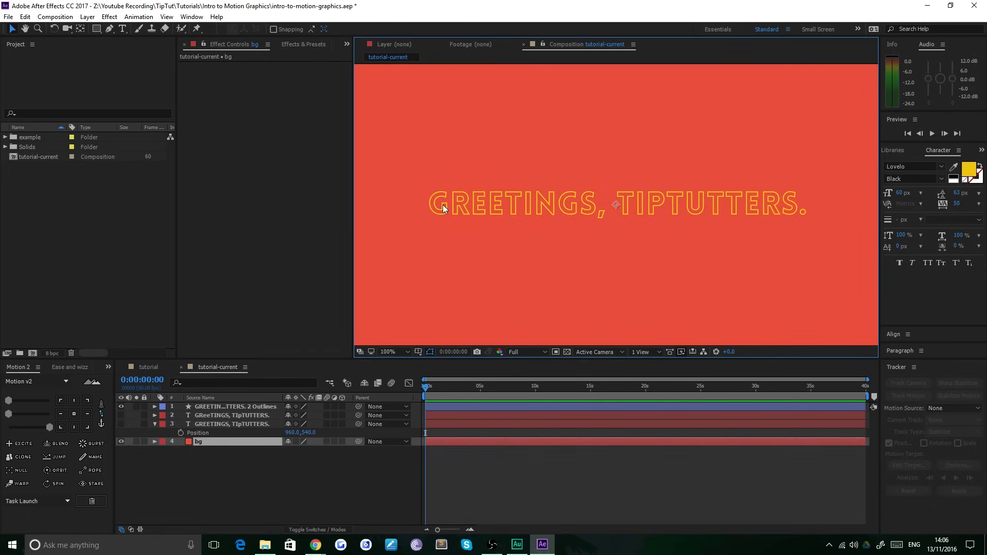
{"action": "left_click", "coordinate": [443, 205]}
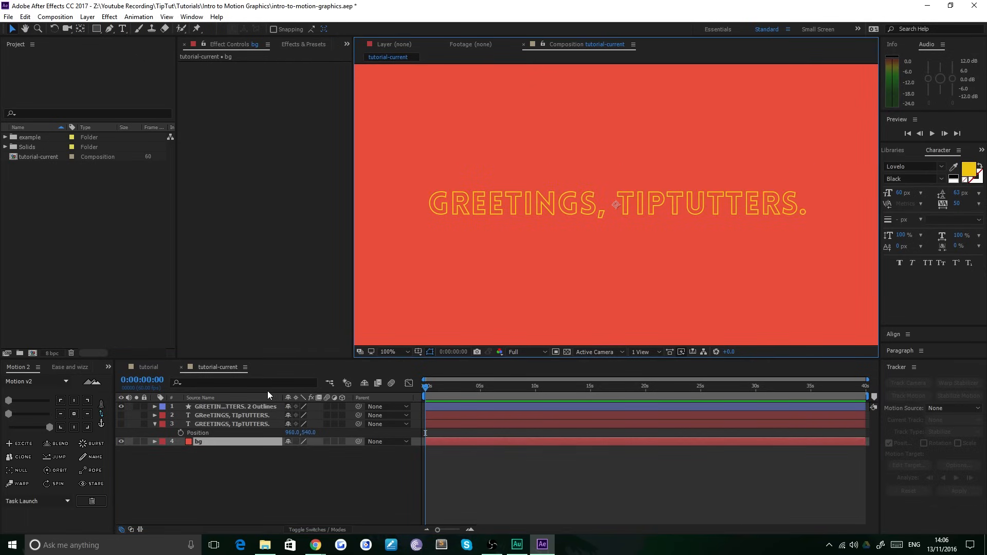
{"action": "double_click", "coordinate": [442, 210]}
{"action": "left_click", "coordinate": [493, 208]}
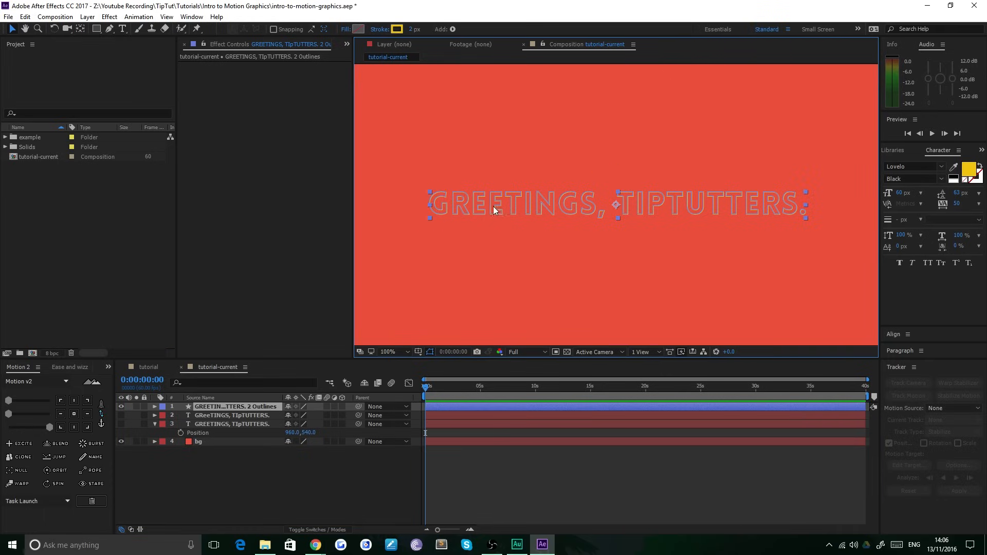
{"action": "left_click_drag", "start_coordinate": [438, 208], "coordinate": [595, 207]}
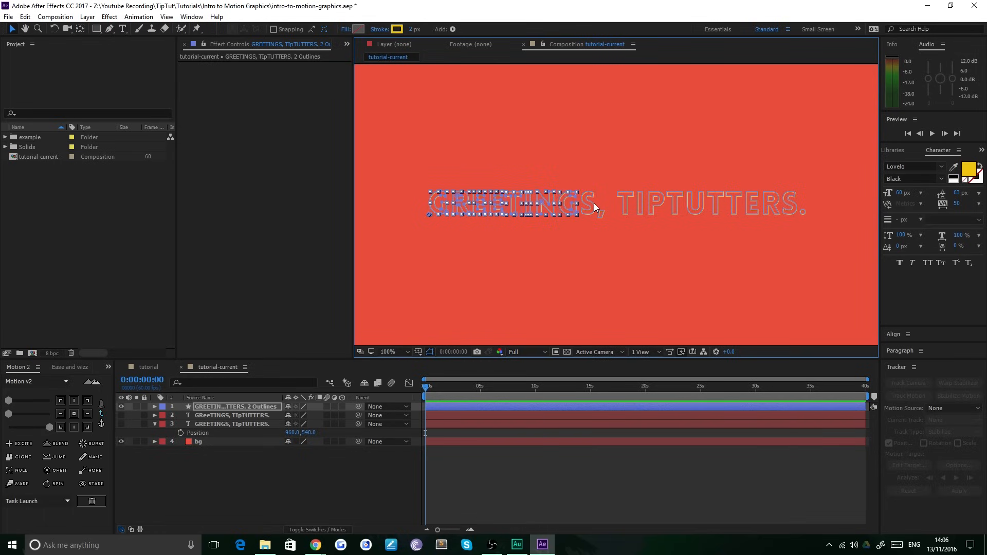
{"action": "left_click", "coordinate": [602, 216]}
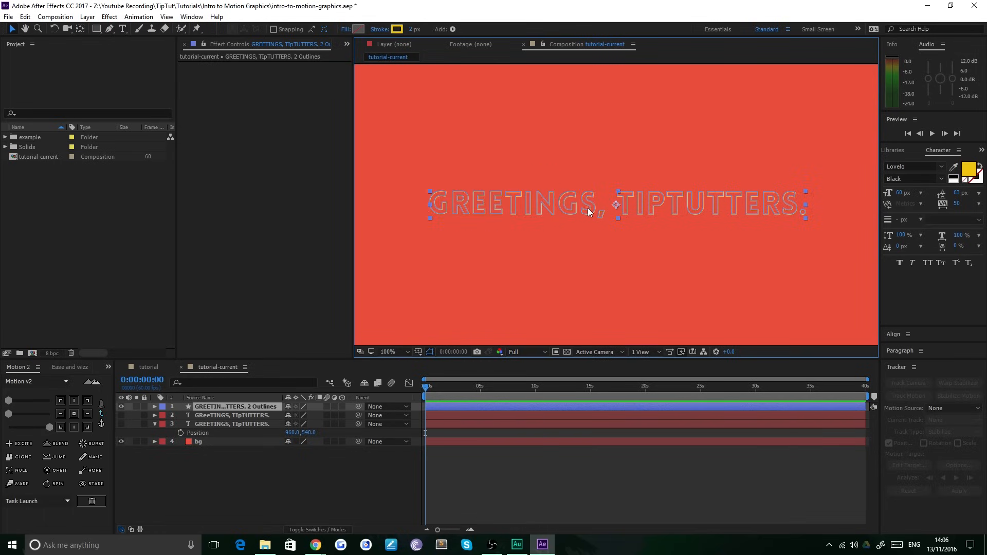
{"action": "key", "text": "ctrl+z"}
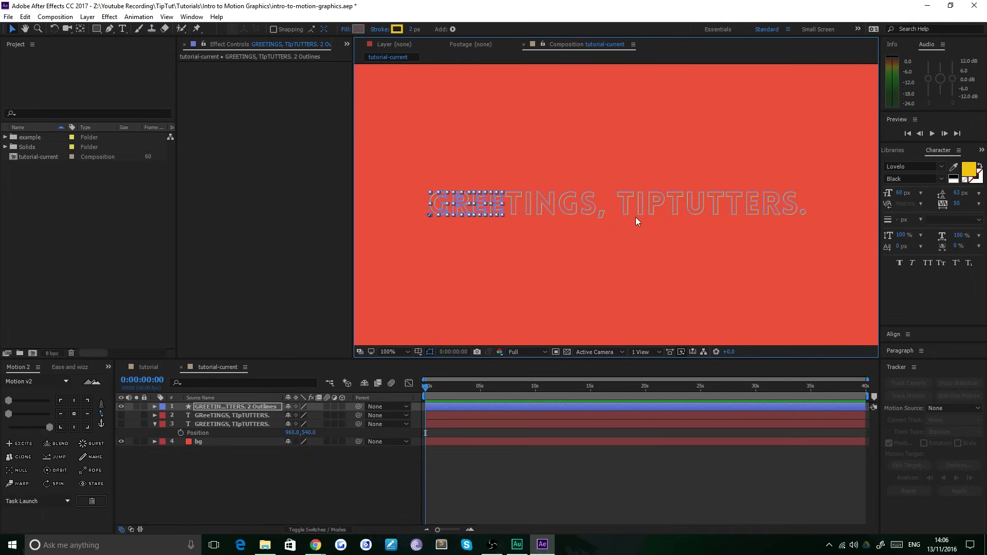
- Lock the bg layer and reselect the greeting outlines in the composition
{"action": "left_click", "coordinate": [143, 441]}
{"action": "left_click", "coordinate": [401, 186]}
{"action": "left_click_drag", "start_coordinate": [389, 156], "coordinate": [441, 179]}
{"action": "double_click", "coordinate": [590, 206]}
{"action": "left_click", "coordinate": [437, 208]}
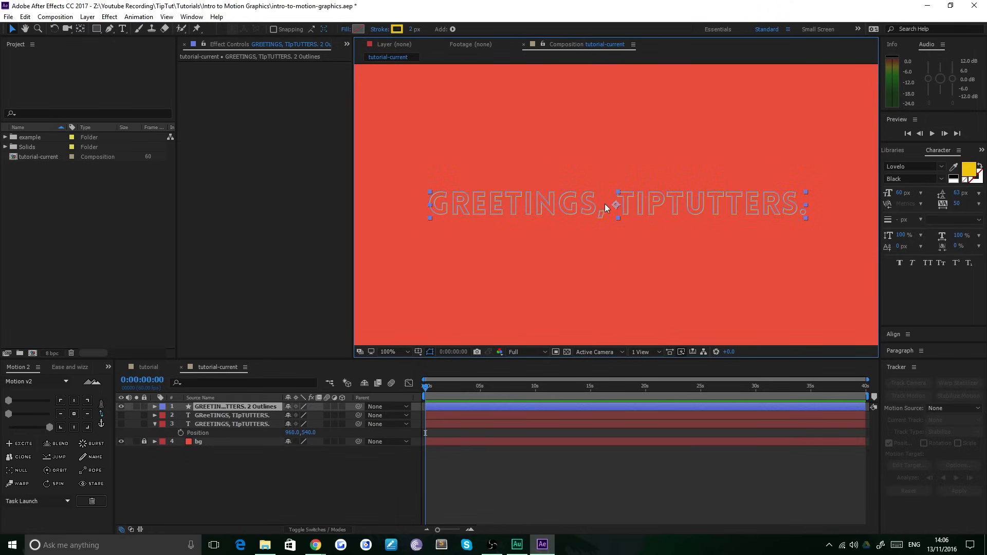
- Set the stroke color of all the greeting outlines to white FFFFFF
{"action": "left_click", "coordinate": [396, 28]}
{"action": "left_click", "coordinate": [16, 26]}
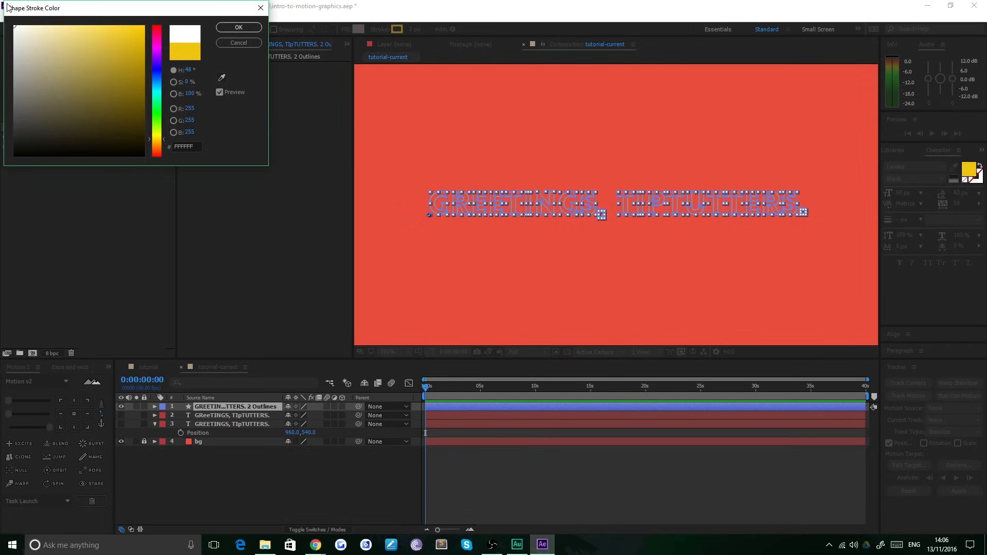
{"action": "left_click", "coordinate": [238, 27]}
- Select the six letter shapes of TIPTUT together in the greeting outlines layer
{"action": "left_click", "coordinate": [618, 209]}
{"action": "left_click", "coordinate": [631, 209]}
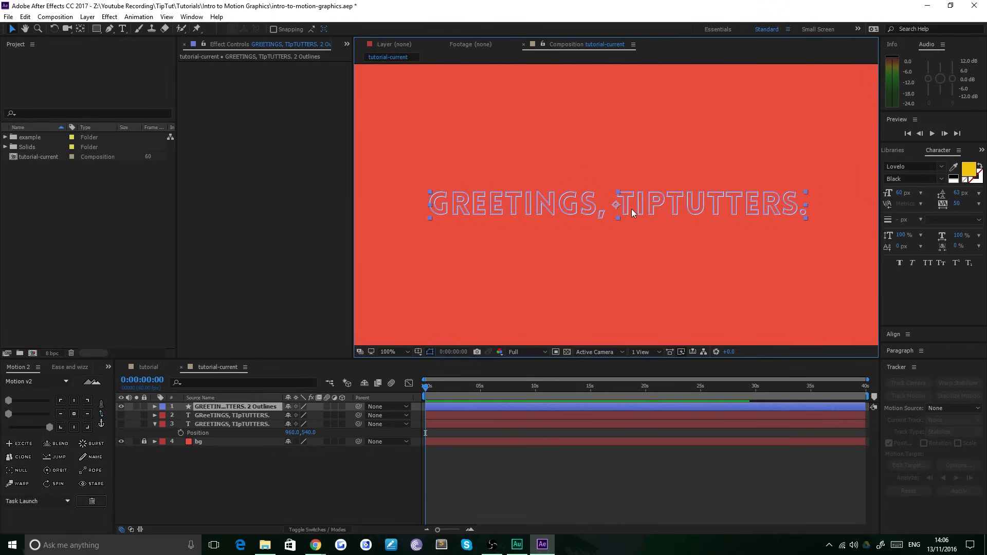
{"action": "double_click", "coordinate": [630, 207]}
{"action": "left_click", "coordinate": [643, 205], "text": "shift"}
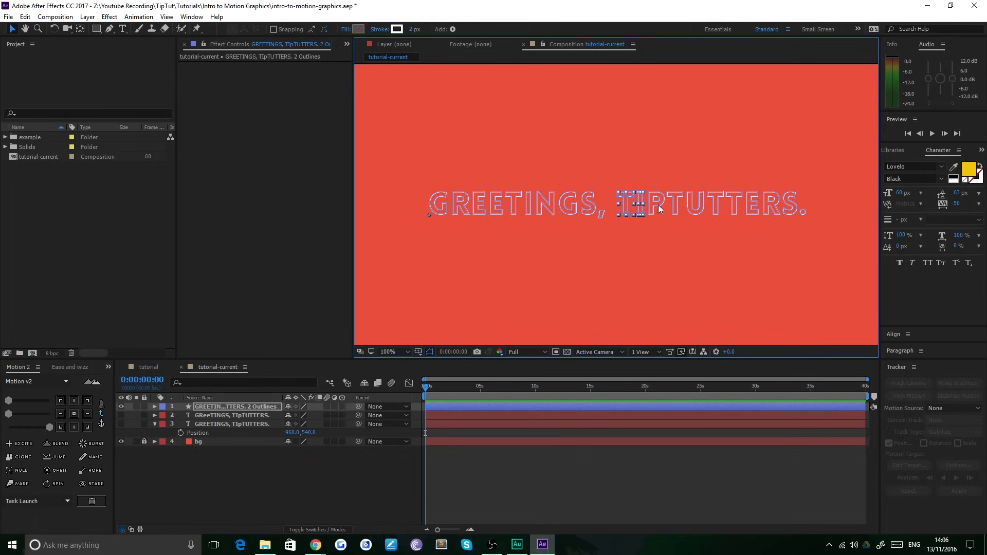
{"action": "left_click", "coordinate": [658, 206], "text": "shift"}
{"action": "left_click", "coordinate": [678, 205], "text": "shift"}
{"action": "left_click", "coordinate": [697, 214], "text": "shift"}
{"action": "left_click", "coordinate": [718, 202], "text": "shift"}
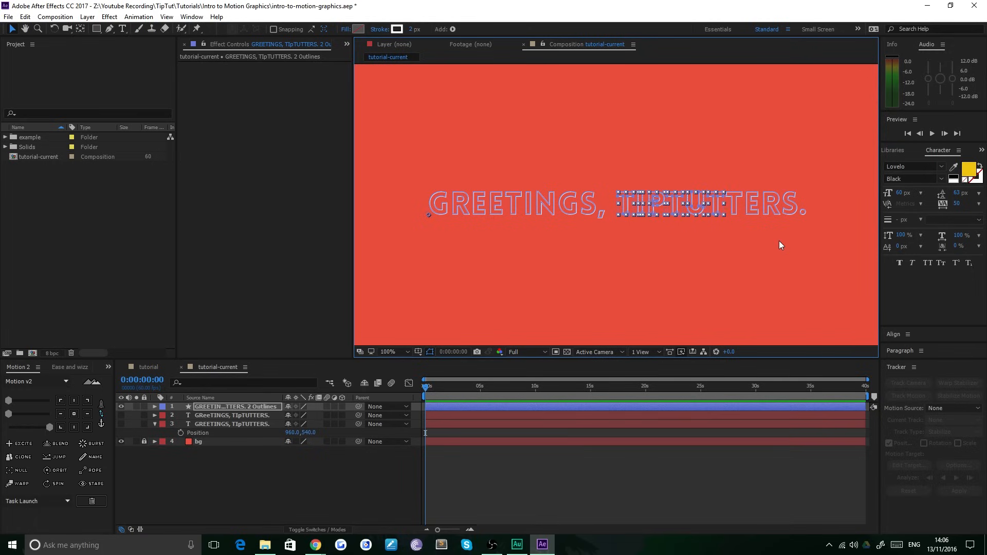
- Open the stroke color for the selected letters and copy the yellow swatch from flatuicolors.com in Chrome
{"action": "left_click", "coordinate": [399, 29]}
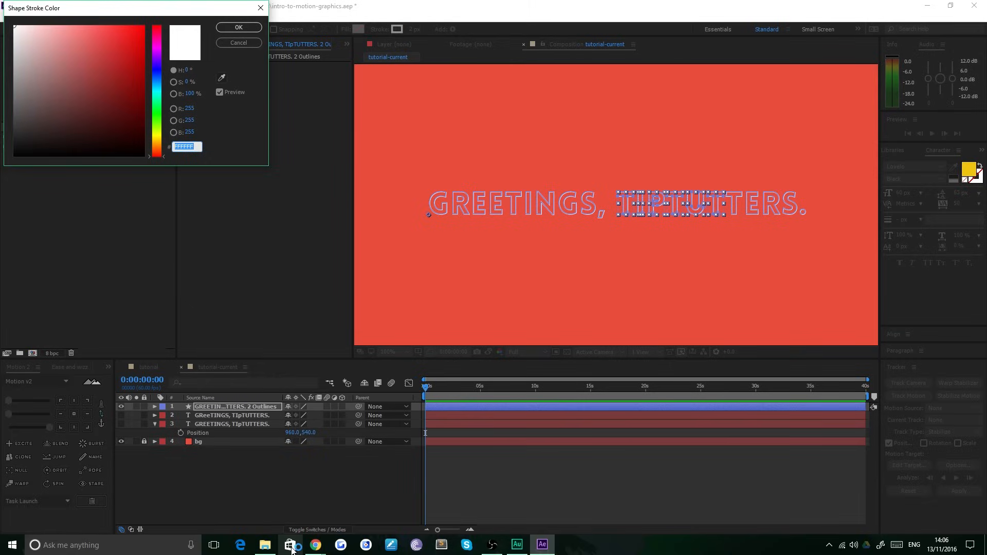
{"action": "left_click", "coordinate": [316, 545]}
{"action": "left_click", "coordinate": [358, 501]}
{"action": "left_click", "coordinate": [164, 386]}
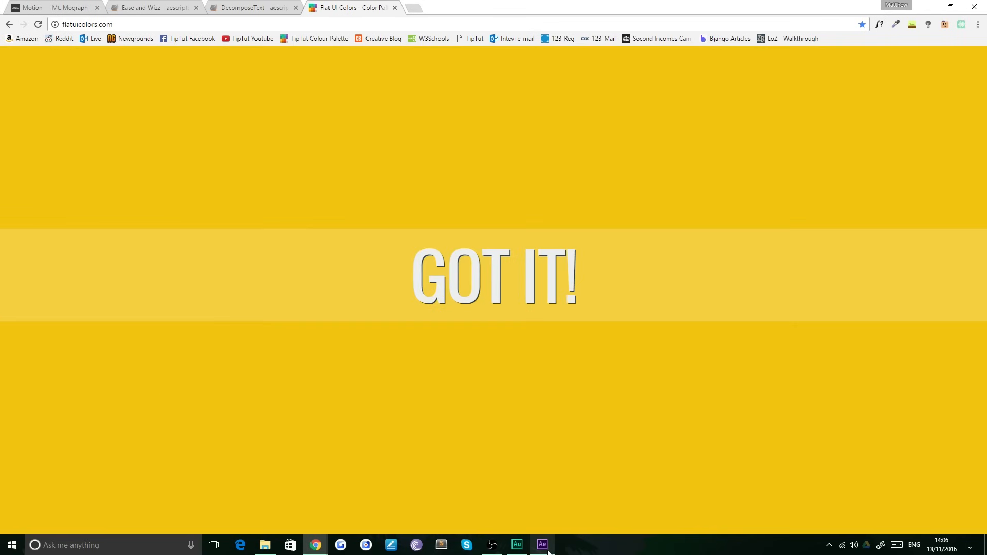
- Switch back to After Effects and set the stroke color of the TIPTUT letters to F1C40F
{"action": "left_click", "coordinate": [542, 545]}
{"action": "left_click_drag", "start_coordinate": [198, 147], "coordinate": [103, 145]}
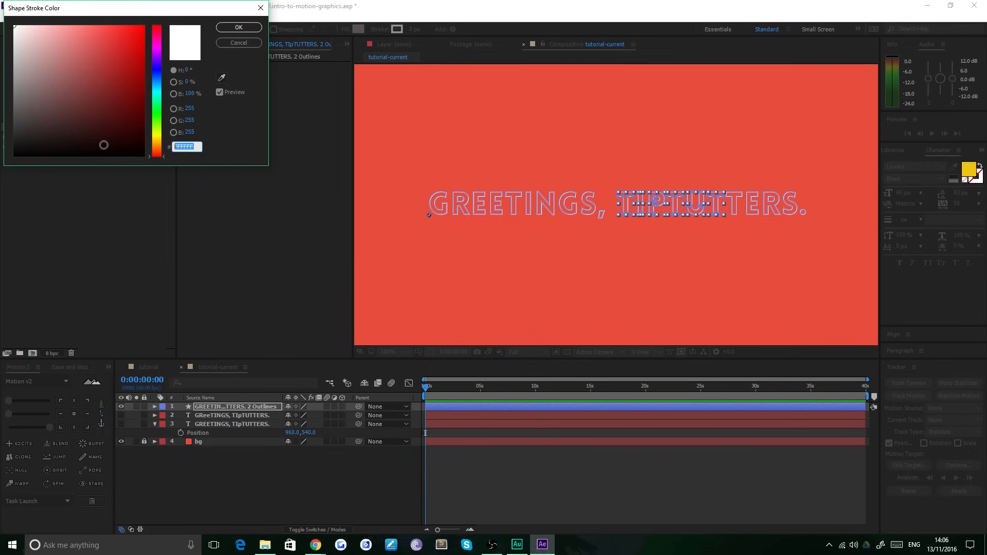
{"action": "type", "text": "F1C40F"}
{"action": "key", "text": "Return"}
{"action": "left_click", "coordinate": [671, 142]}
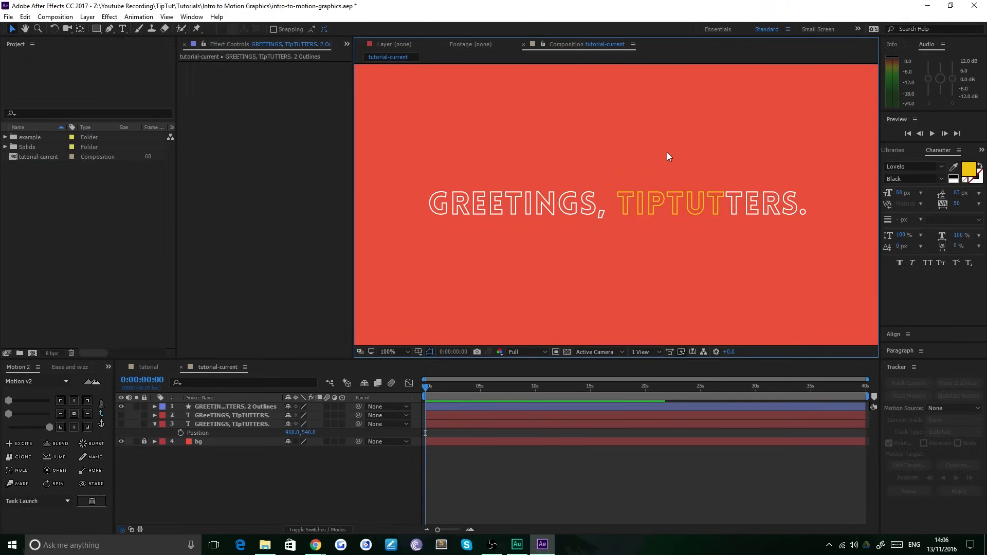
{"action": "scroll", "coordinate": [612, 227], "scroll_direction": "down", "scroll_amount": 1}
{"action": "scroll", "coordinate": [610, 241], "scroll_direction": "down", "scroll_amount": 1}
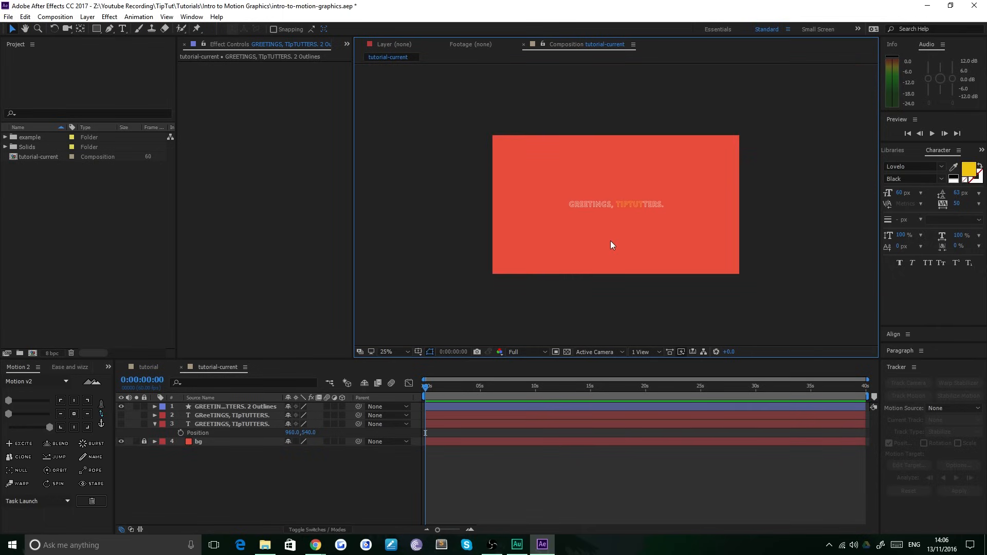
{"action": "scroll", "coordinate": [615, 242], "scroll_direction": "up", "scroll_amount": 1}
{"action": "scroll", "coordinate": [615, 241], "scroll_direction": "up", "scroll_amount": 2}
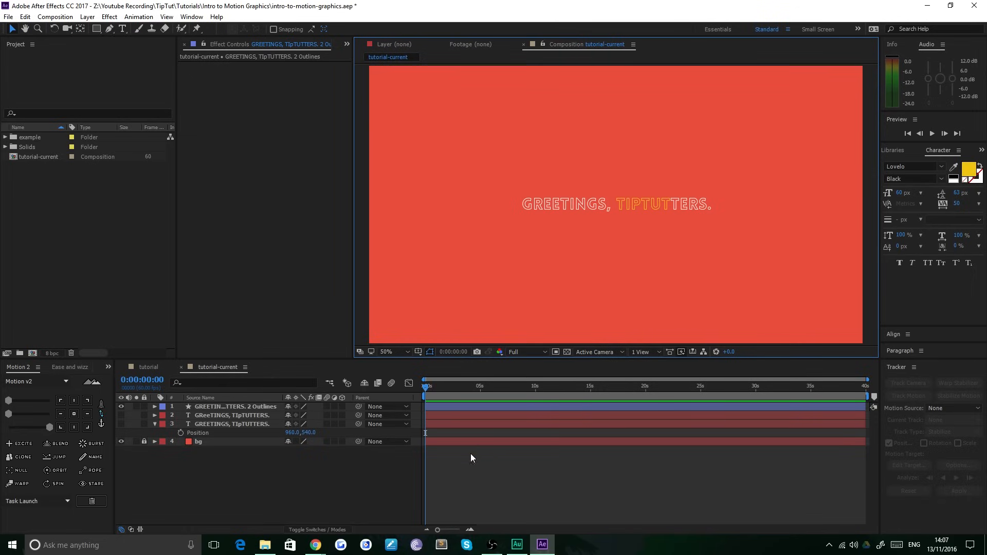
- Select the greeting outlines layer, play the greeting opening in the tutorial example composition, and return to tutorial-current
{"action": "left_click", "coordinate": [409, 483]}
{"action": "left_click", "coordinate": [229, 405]}
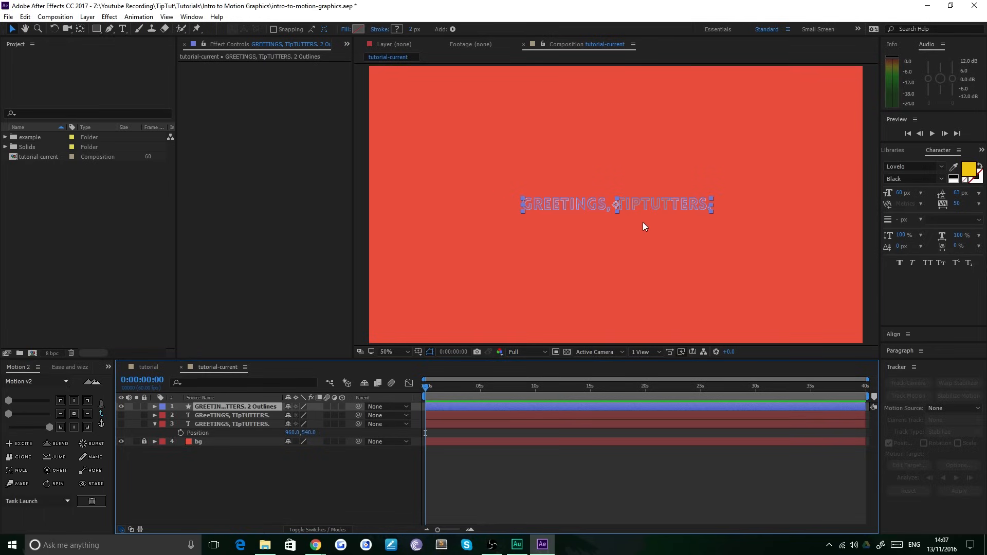
{"action": "left_click", "coordinate": [399, 235]}
{"action": "left_click", "coordinate": [237, 408]}
{"action": "left_click", "coordinate": [149, 368]}
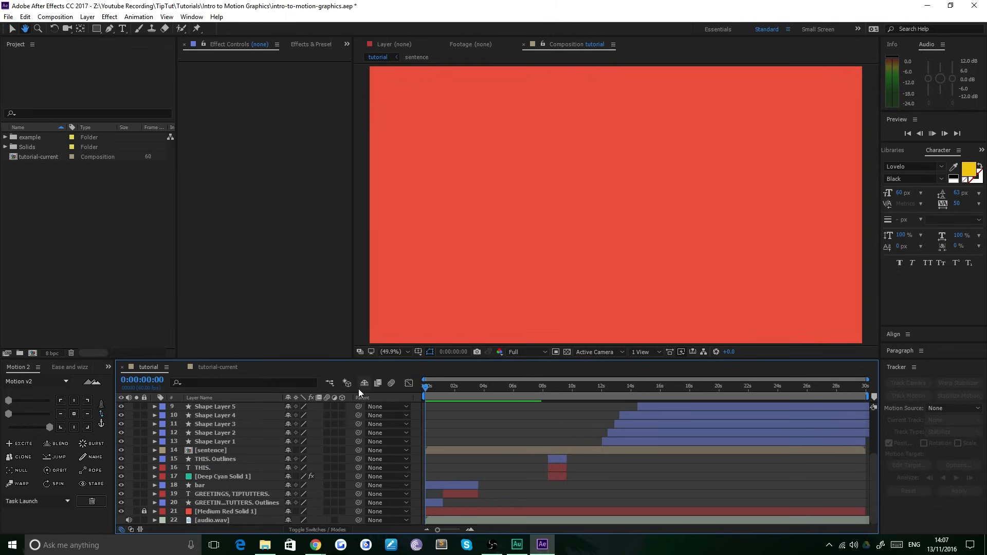
{"action": "key", "text": "space"}
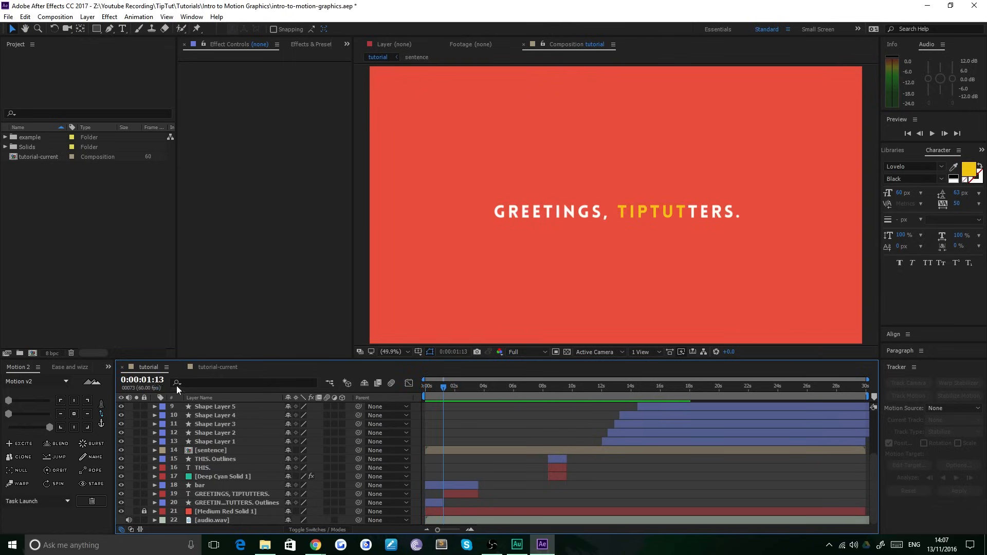
{"action": "left_click", "coordinate": [208, 370]}
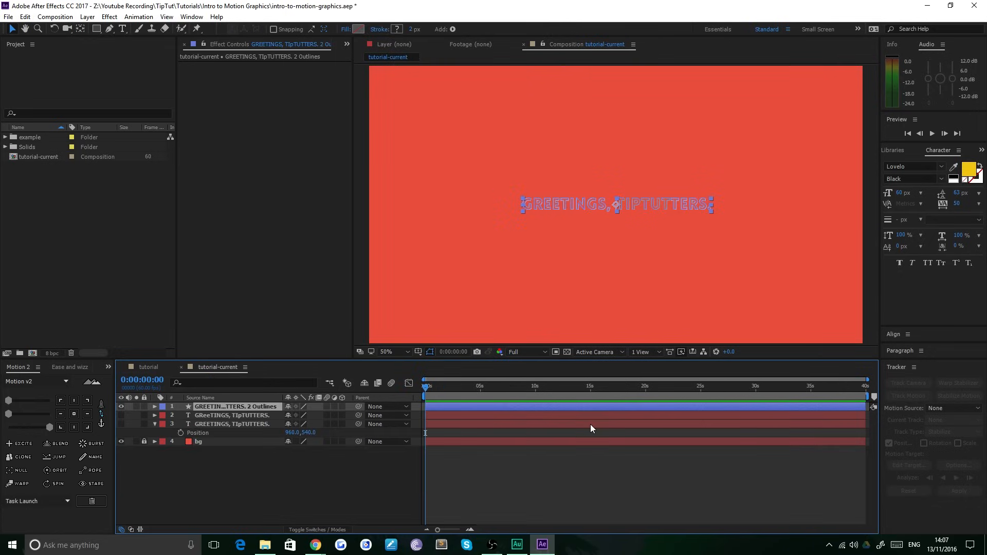
- Add Trim Paths to the contents of the greeting outlines layer and expand its properties
{"action": "left_click", "coordinate": [155, 407]}
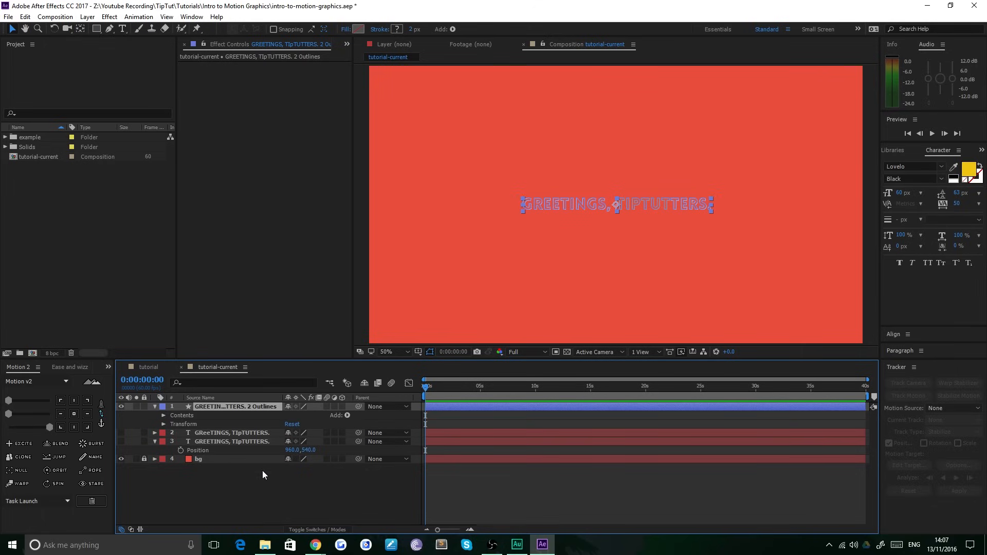
{"action": "left_click", "coordinate": [347, 416]}
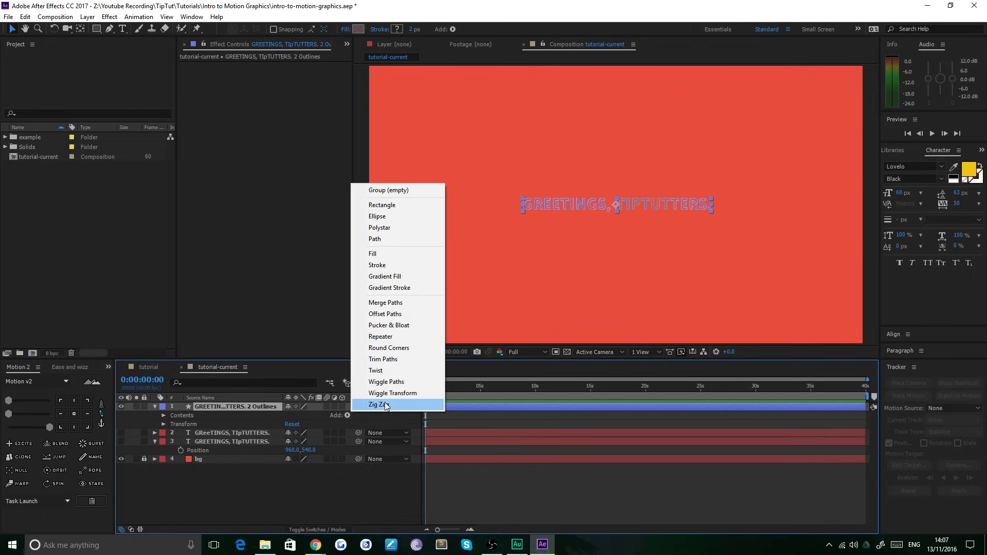
{"action": "left_click", "coordinate": [381, 359]}
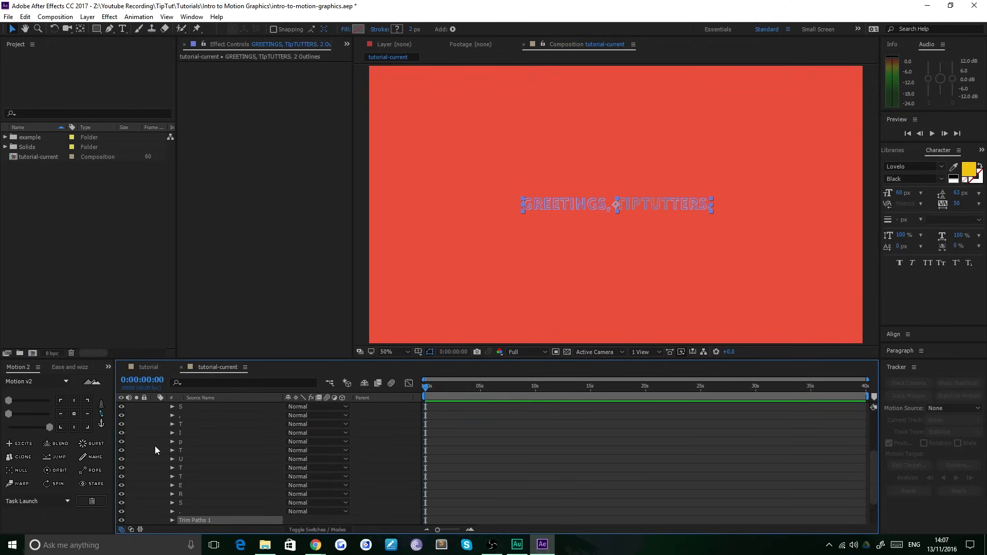
{"action": "scroll", "coordinate": [186, 427], "scroll_direction": "down", "scroll_amount": 4}
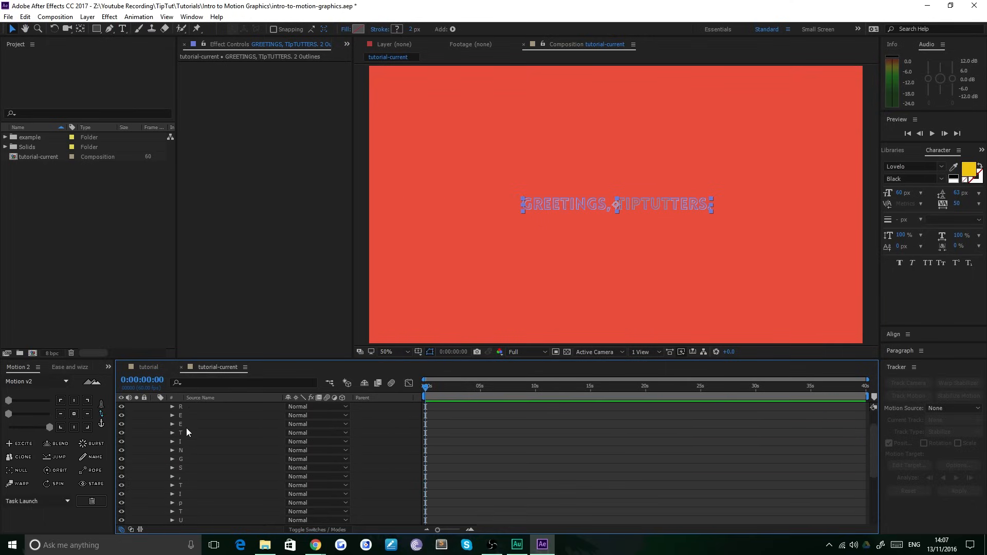
{"action": "scroll", "coordinate": [207, 420], "scroll_direction": "down", "scroll_amount": 1}
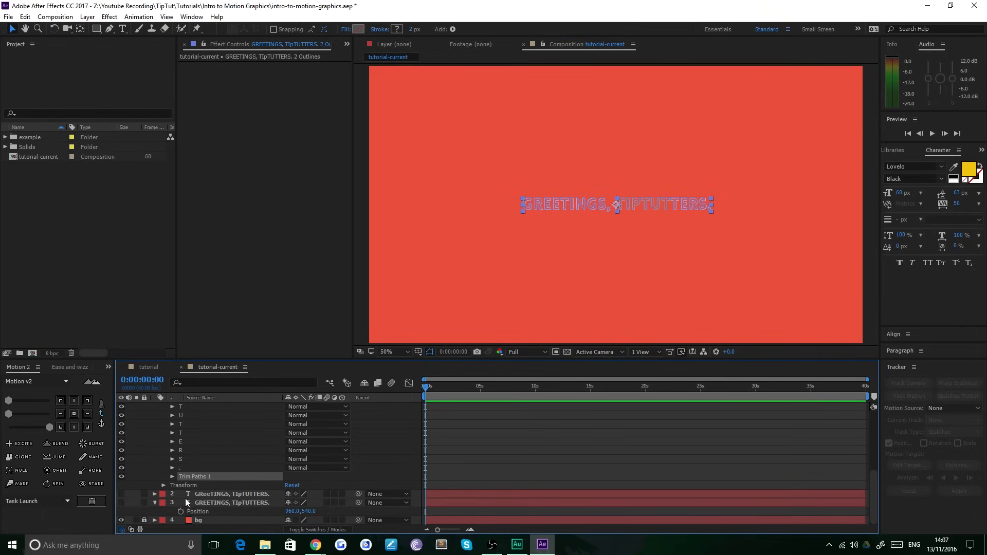
{"action": "left_click", "coordinate": [173, 477]}
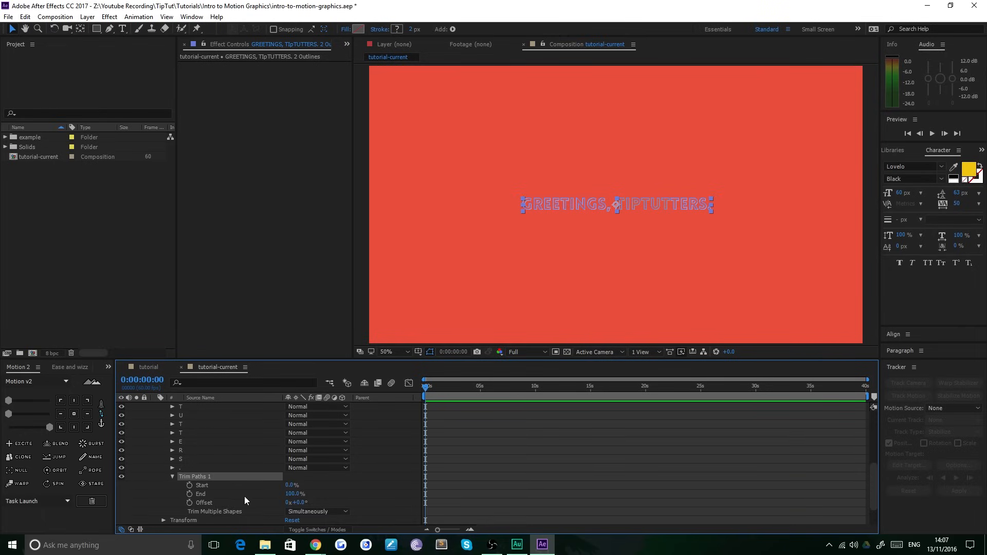
{"action": "scroll", "coordinate": [211, 468], "scroll_direction": "down", "scroll_amount": 1}
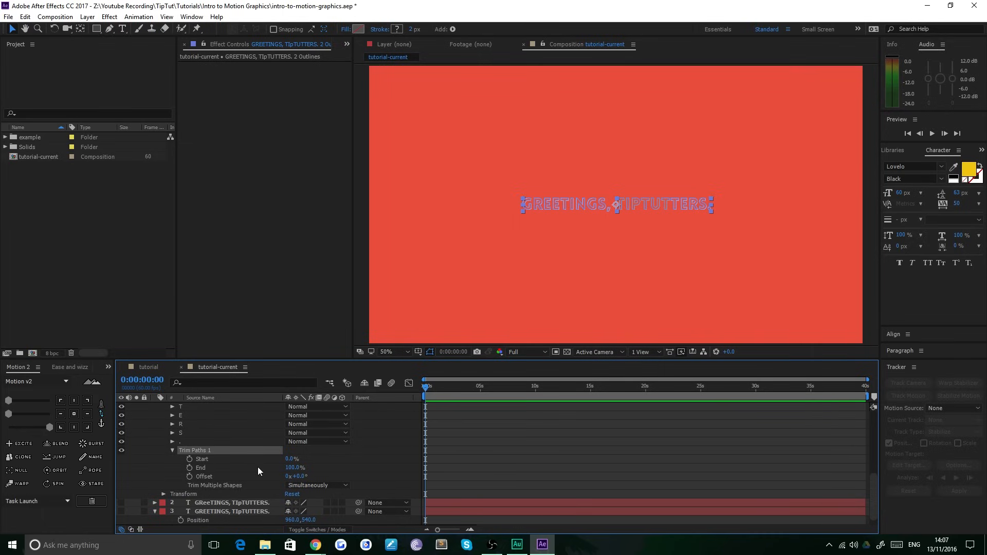
- Start keyframing the Trim Paths Start and End properties at 0:00:00:00
{"action": "left_click", "coordinate": [190, 459]}
{"action": "left_click", "coordinate": [189, 468]}
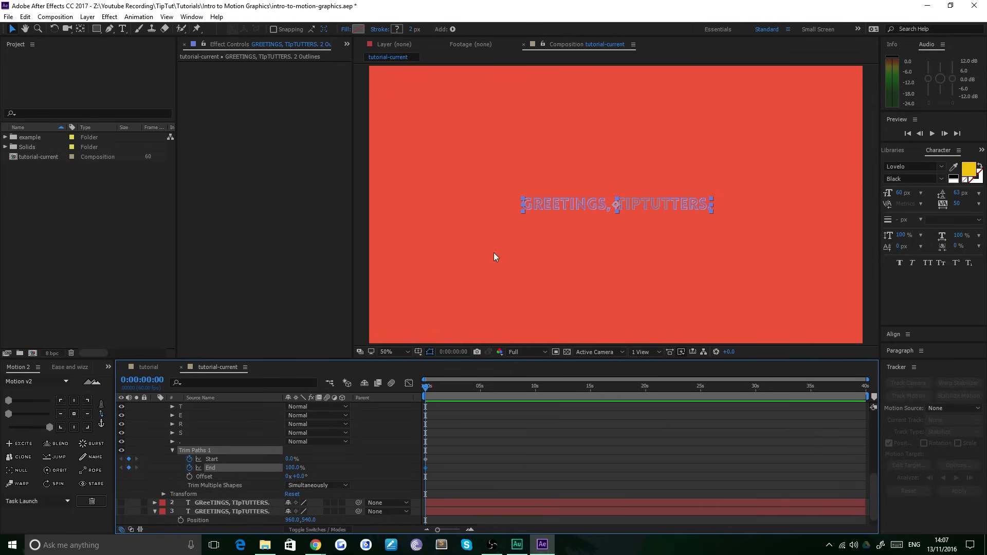
{"action": "left_click", "coordinate": [632, 149]}
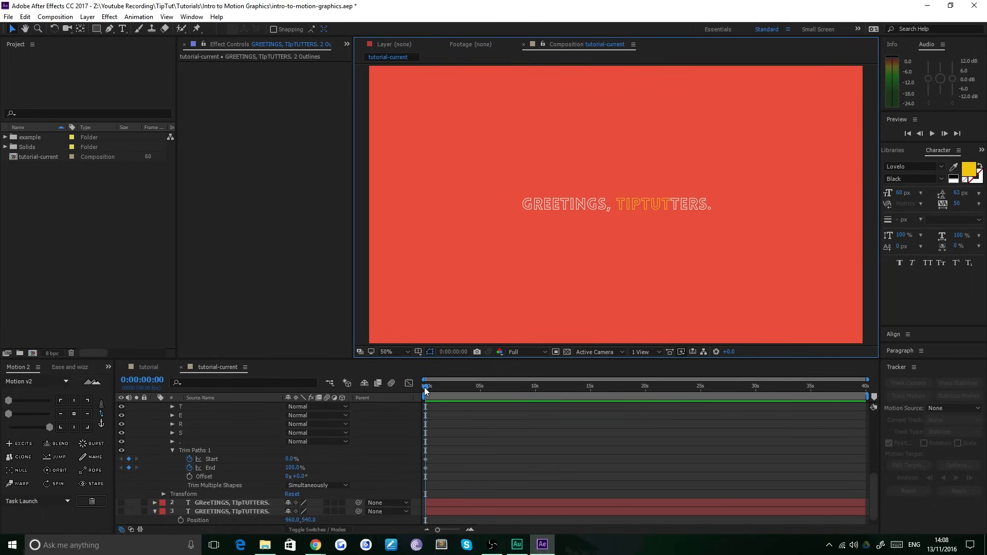
- Add a second pair of Trim Paths Start and End keyframes at 0:00:01:00
{"action": "left_click", "coordinate": [211, 451]}
{"action": "key", "text": "shift+Page_Down"}
{"action": "key", "text": "shift+Page_Down"}
{"action": "key", "text": "shift+Page_Down"}
{"action": "key", "text": "shift+Page_Down"}
{"action": "key", "text": "shift+Page_Down"}
{"action": "key", "text": "shift+Page_Down"}
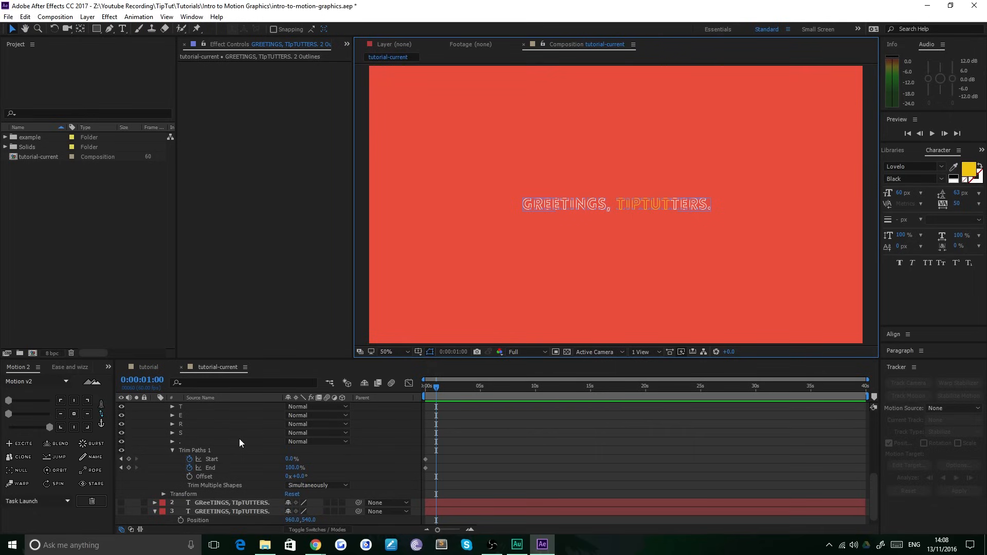
{"action": "left_click", "coordinate": [129, 459]}
{"action": "left_click", "coordinate": [129, 469]}
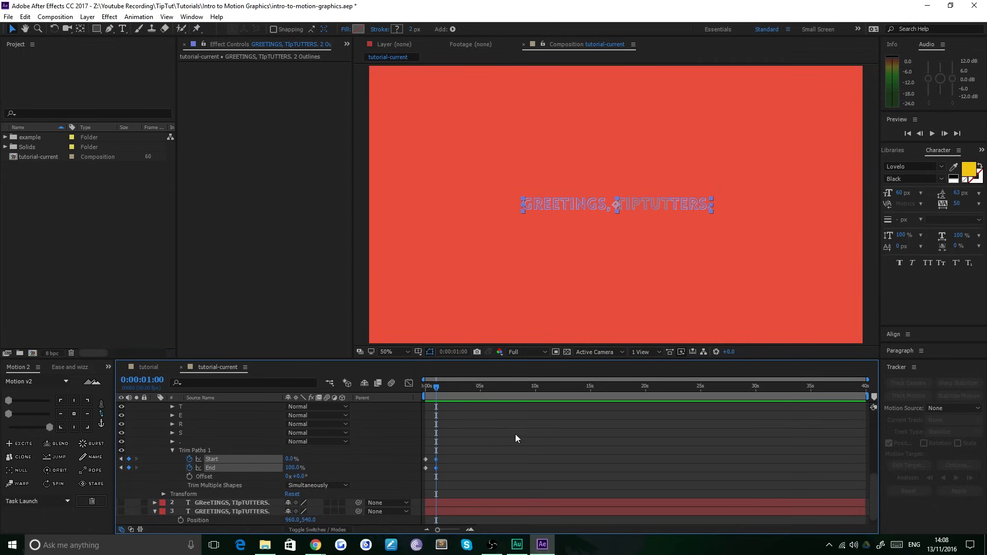
- Set the Trim Paths Start value to 100% at the 0:00:01:00 keyframe
{"action": "left_click_drag", "start_coordinate": [436, 387], "coordinate": [416, 394]}
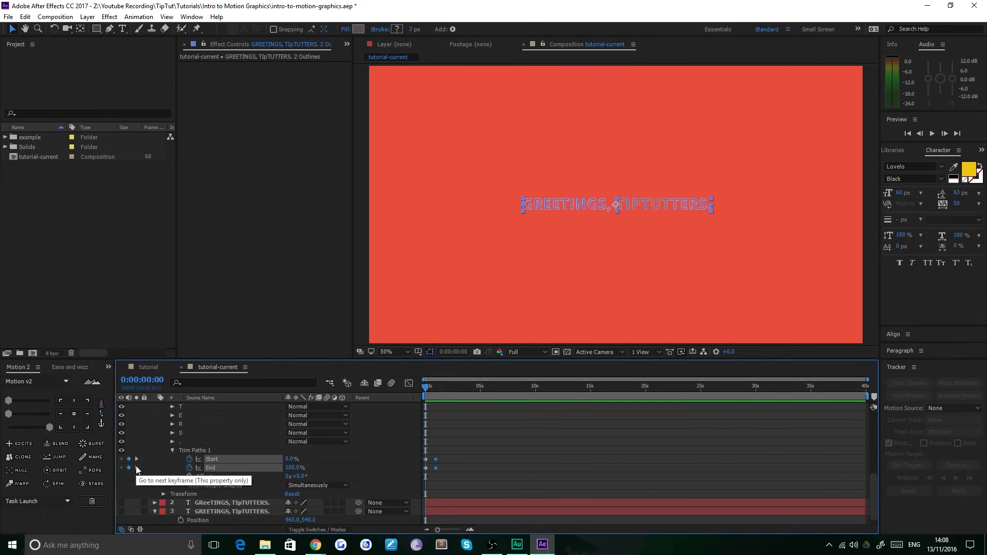
{"action": "left_click", "coordinate": [136, 467]}
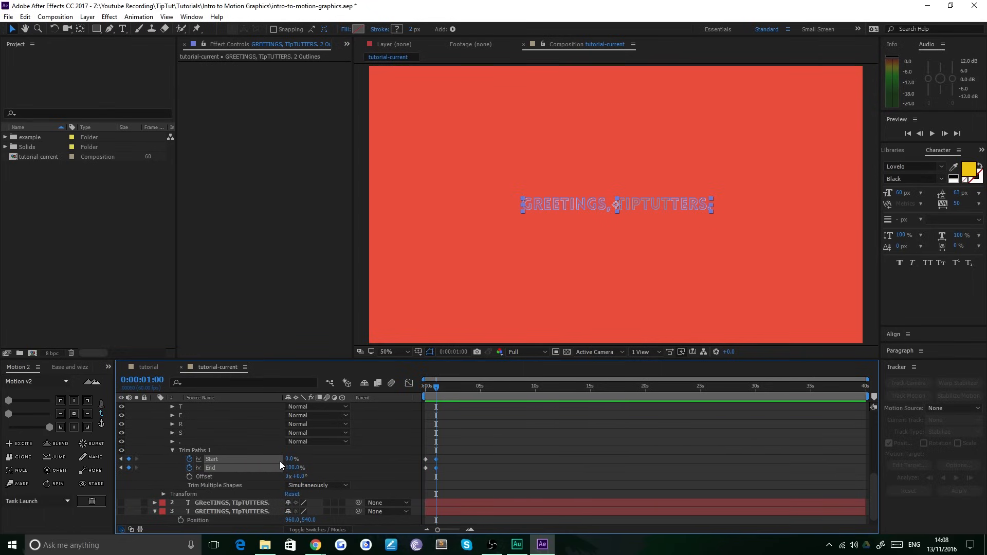
{"action": "left_click", "coordinate": [302, 465]}
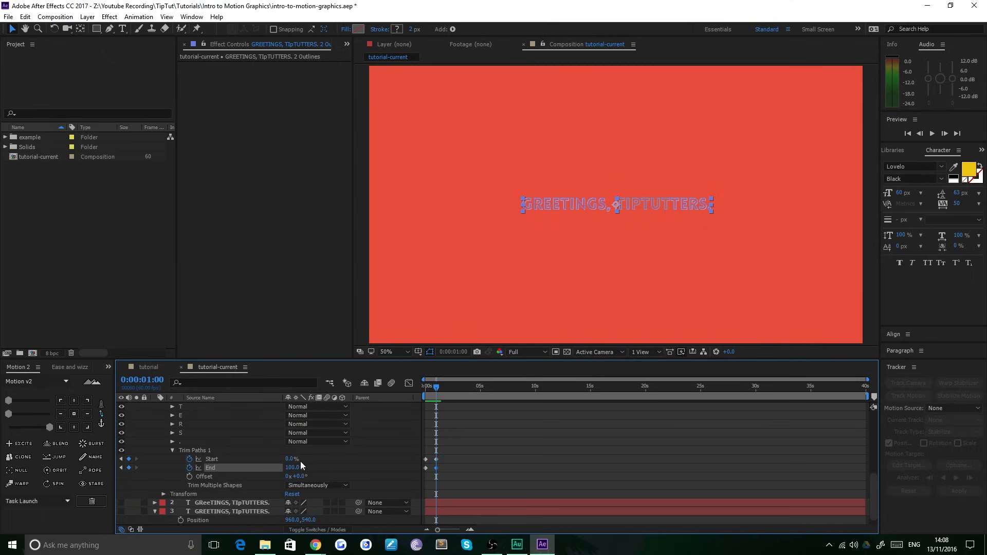
{"action": "left_click_drag", "start_coordinate": [294, 458], "coordinate": [433, 451]}
{"action": "left_click", "coordinate": [508, 433]}
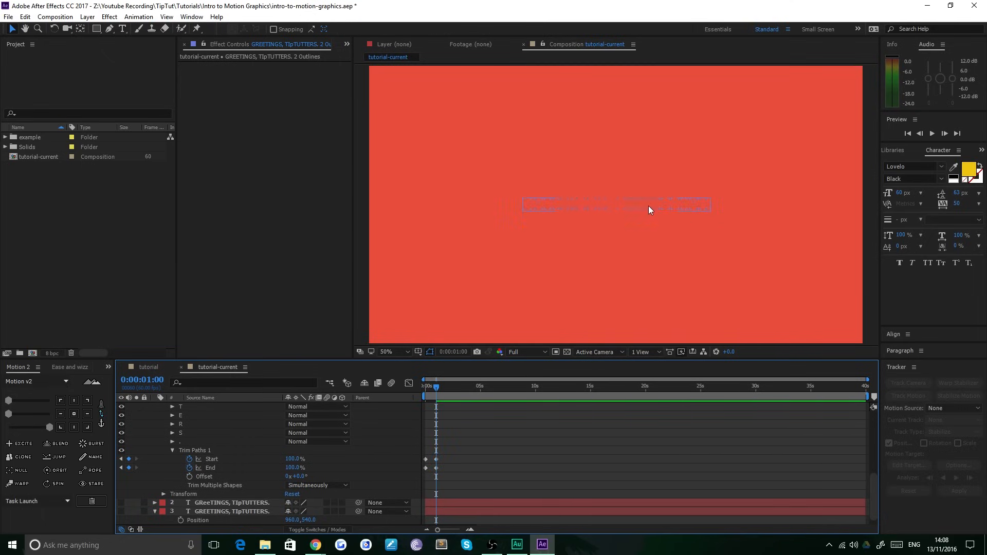
- Try out different Trim Paths End values at 0:00:01:00 and reset End to 100%
{"action": "scroll", "coordinate": [569, 208], "scroll_direction": "up", "scroll_amount": 1}
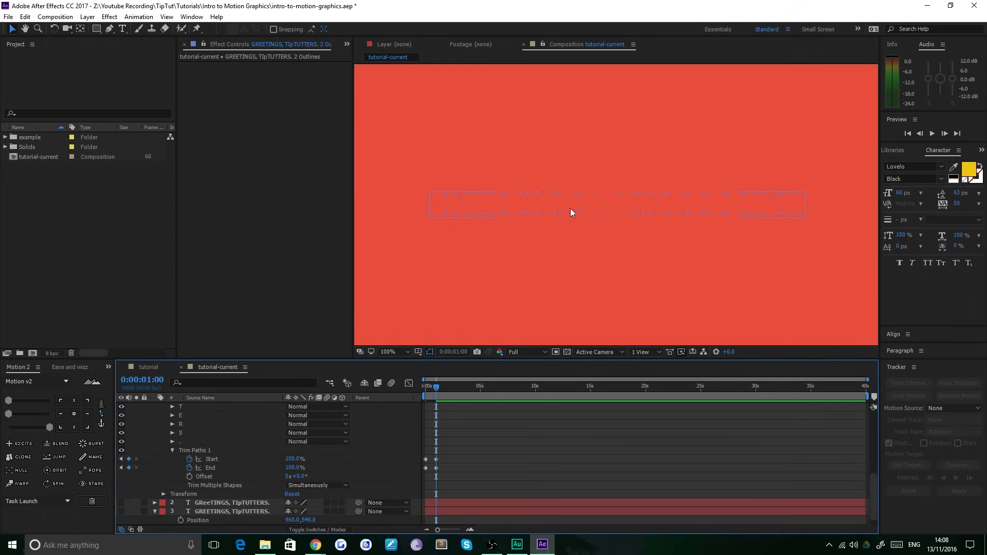
{"action": "left_click", "coordinate": [589, 202]}
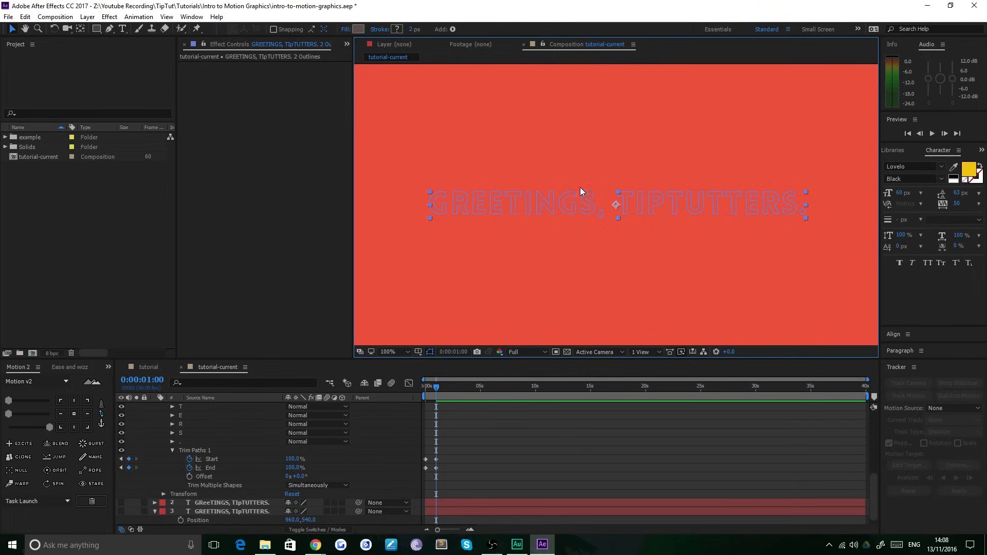
{"action": "mouse_move", "coordinate": [287, 471]}
{"action": "left_mouse_down"}
{"action": "mouse_move", "coordinate": [231, 471]}
{"action": "mouse_move", "coordinate": [363, 454]}
{"action": "left_mouse_up"}
{"action": "left_click", "coordinate": [294, 468]}
{"action": "type", "text": "100"}
{"action": "key", "text": "Return"}
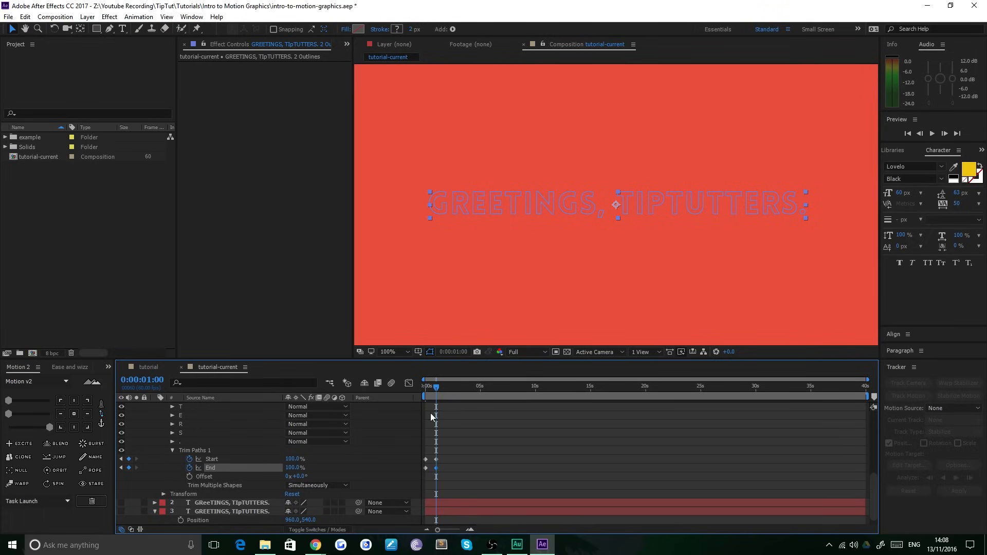
- Set the Trim Paths End value to 0% at the 0:00:00:00 keyframe
{"action": "left_click_drag", "start_coordinate": [434, 390], "coordinate": [397, 390]}
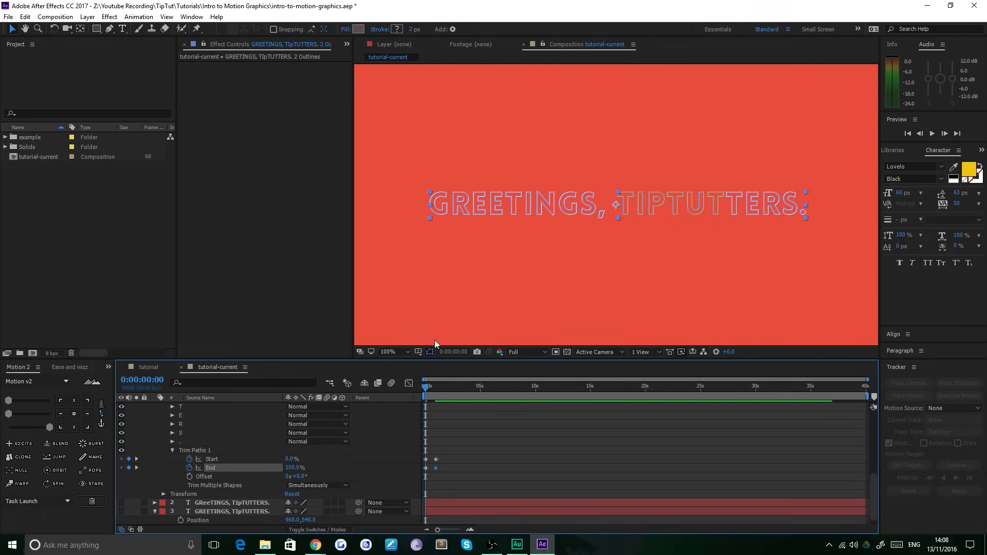
{"action": "left_click_drag", "start_coordinate": [430, 443], "coordinate": [421, 471]}
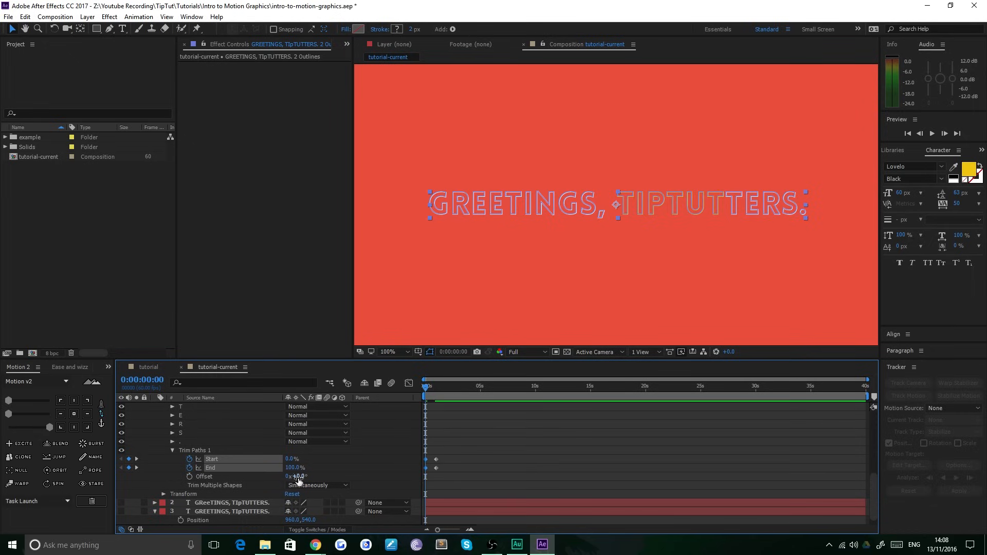
{"action": "mouse_move", "coordinate": [294, 469]}
{"action": "left_mouse_down"}
{"action": "mouse_move", "coordinate": [247, 469]}
{"action": "mouse_move", "coordinate": [301, 458]}
{"action": "left_mouse_up"}
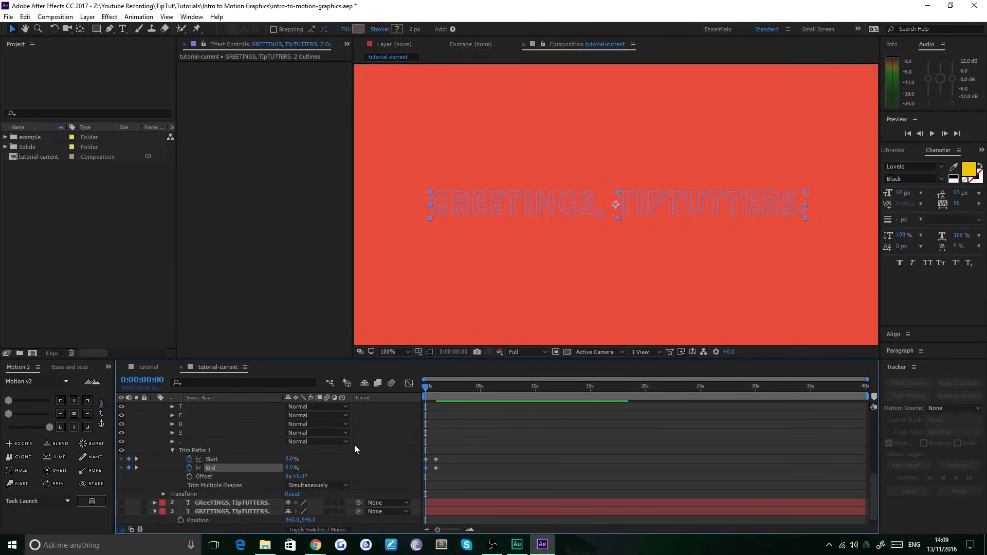
{"action": "left_click_drag", "start_coordinate": [427, 387], "coordinate": [380, 393]}
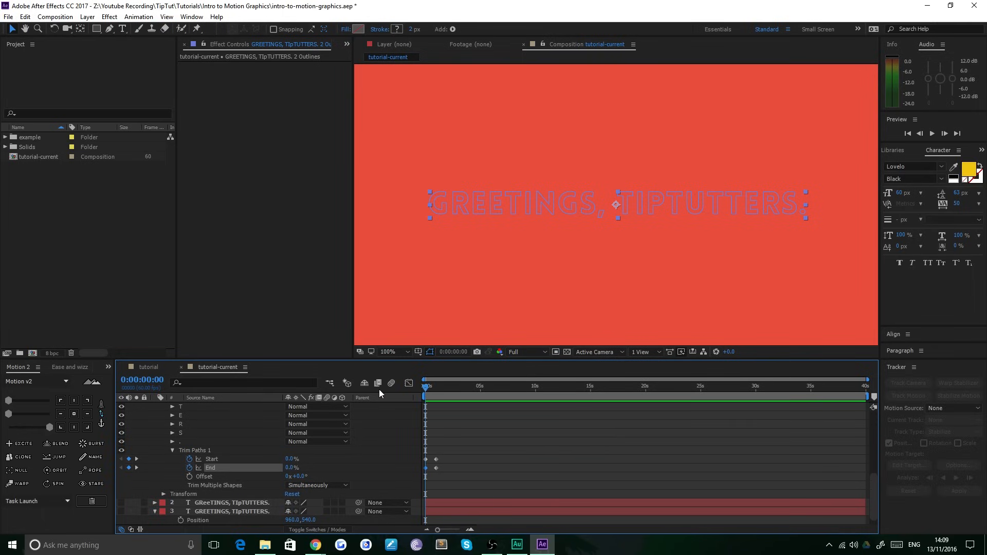
- Offset both Trim Paths End keyframes a few frames later than the Start keyframes and preview the stroke animation
{"action": "left_click_drag", "start_coordinate": [449, 490], "coordinate": [412, 468]}
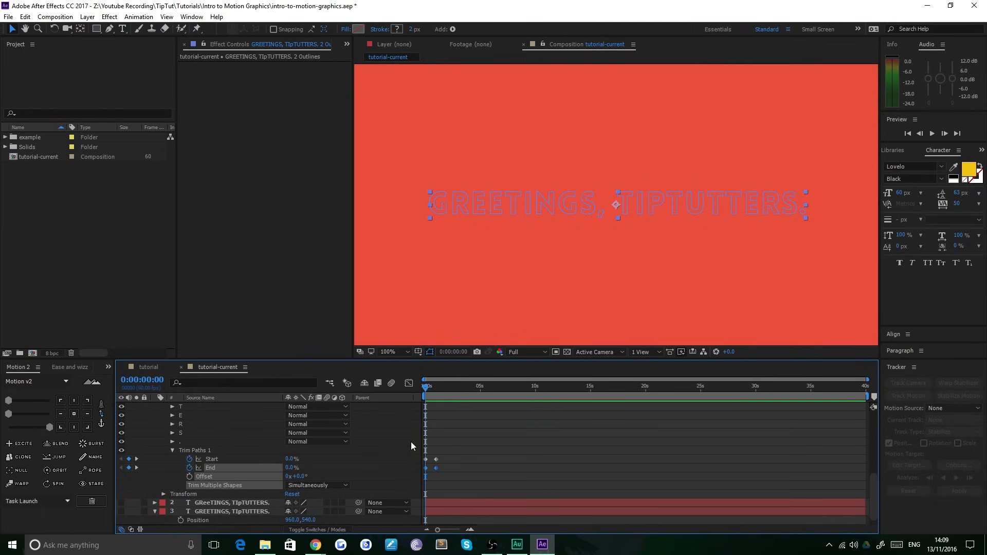
{"action": "key", "text": "alt+Right"}
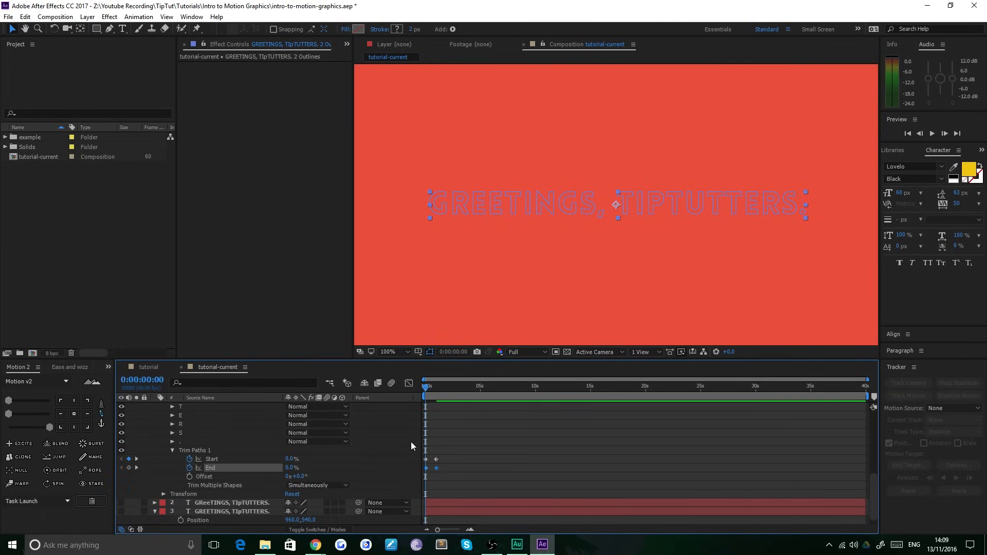
{"action": "left_click_drag", "start_coordinate": [422, 387], "coordinate": [427, 394]}
{"action": "left_click", "coordinate": [505, 273]}
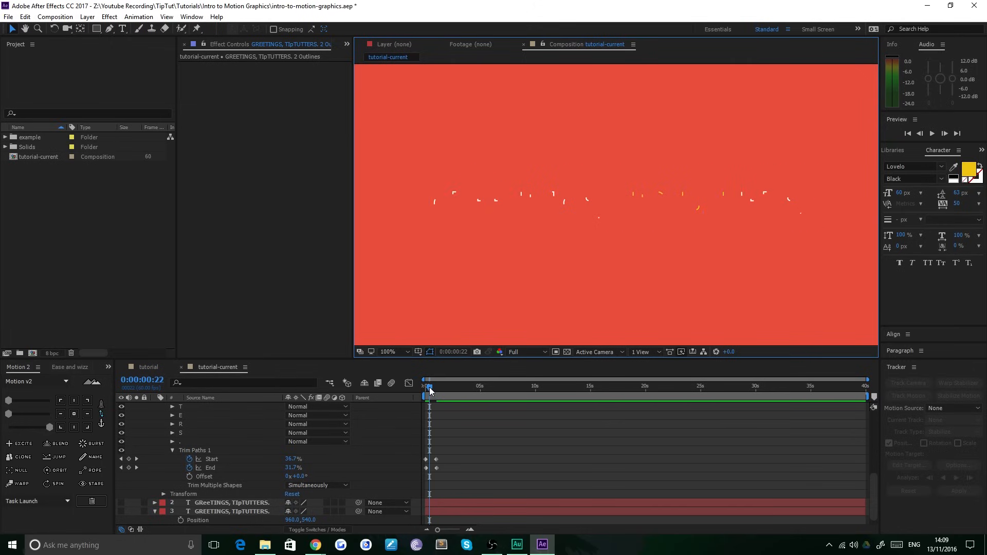
{"action": "left_click_drag", "start_coordinate": [429, 393], "coordinate": [394, 393]}
{"action": "key", "text": "space"}
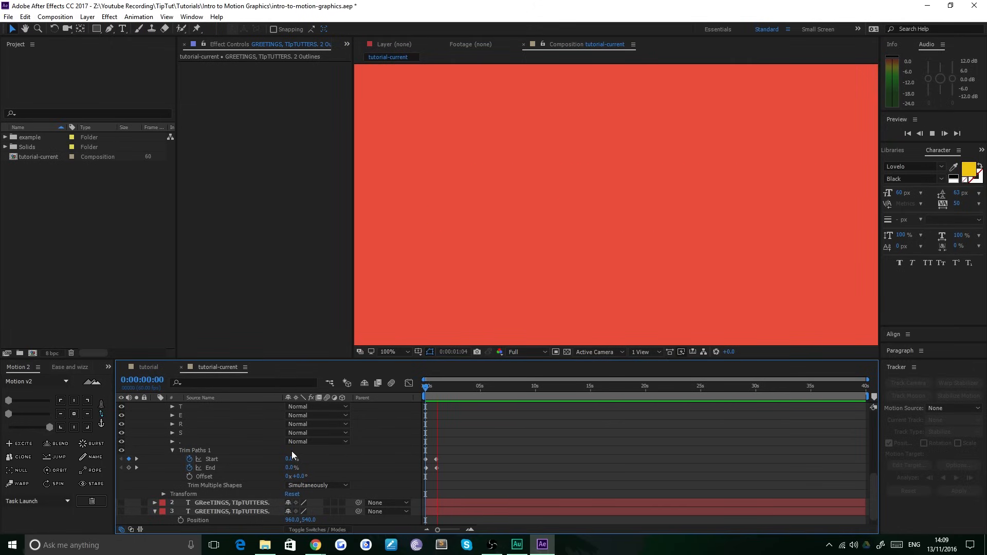
{"action": "key", "text": "space"}
- Show only the keyframed properties of the greeting outlines layer and preview the animation from 0:00:00:00
{"action": "scroll", "coordinate": [525, 475], "scroll_direction": "down", "scroll_amount": 1}
{"action": "scroll", "coordinate": [517, 479], "scroll_direction": "up", "scroll_amount": 6}
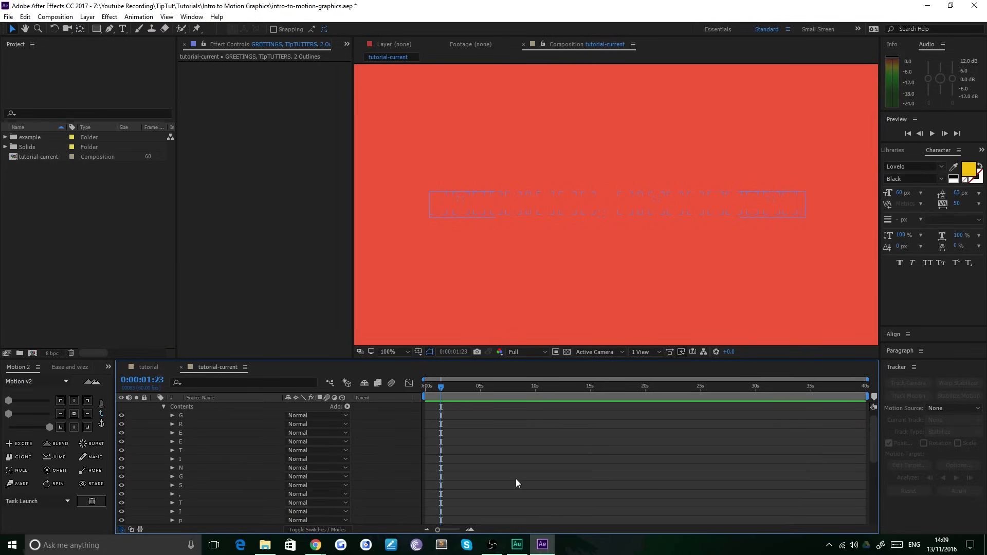
{"action": "left_click", "coordinate": [424, 388]}
{"action": "left_click", "coordinate": [227, 407]}
{"action": "key", "text": "u"}
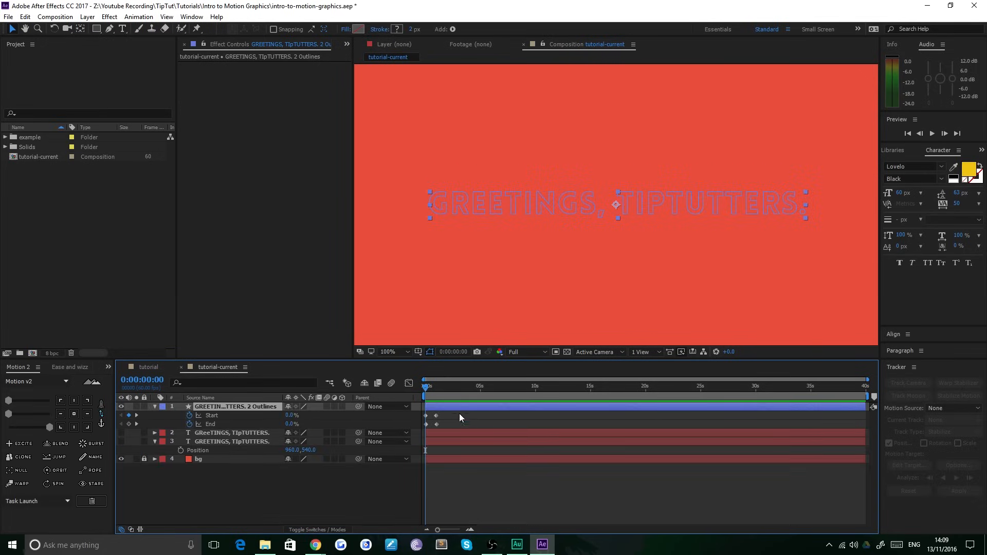
{"action": "key", "text": "space"}
{"action": "key", "text": "space"}
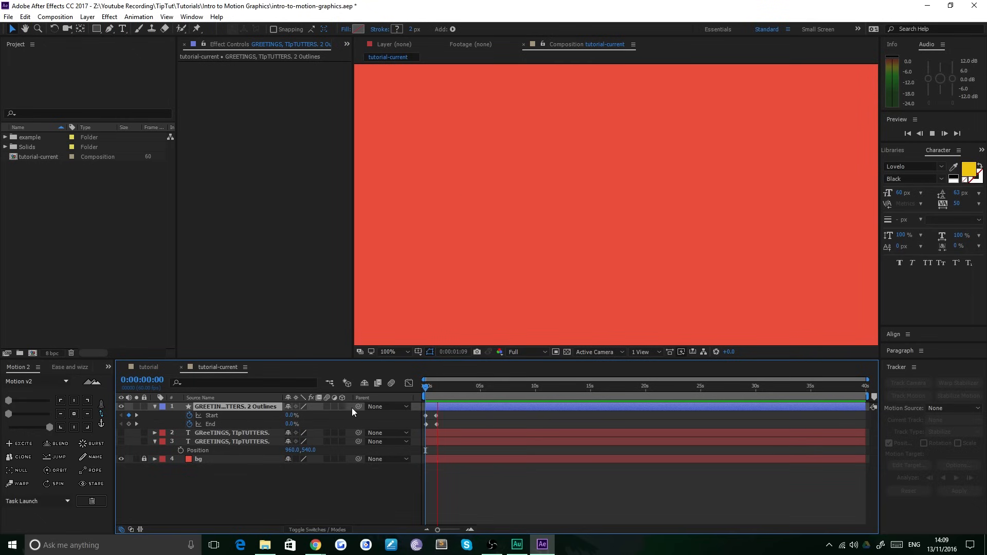
- Play the opening of the tutorial composition and compare it with the opening of tutorial-current
{"action": "left_click", "coordinate": [164, 366]}
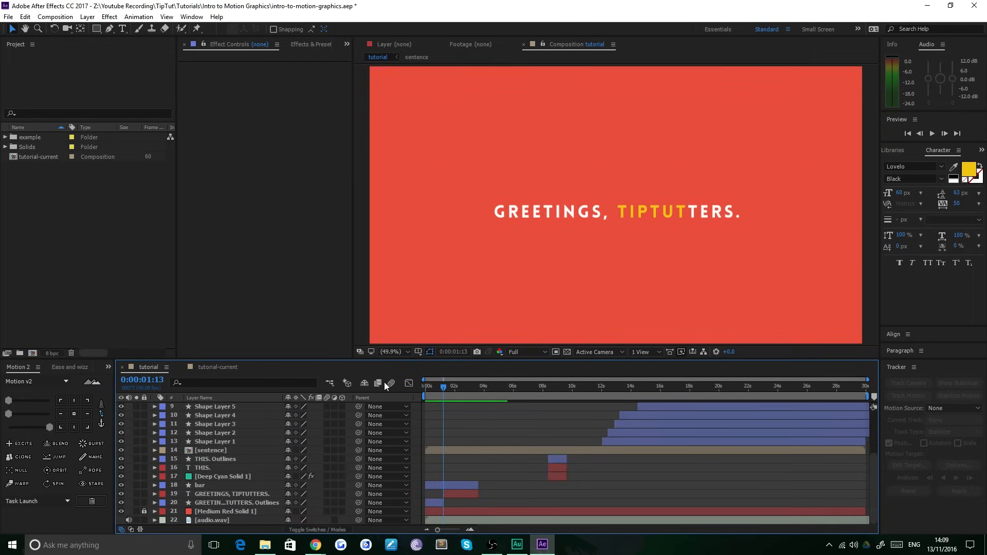
{"action": "key", "text": "Home"}
{"action": "key", "text": "space"}
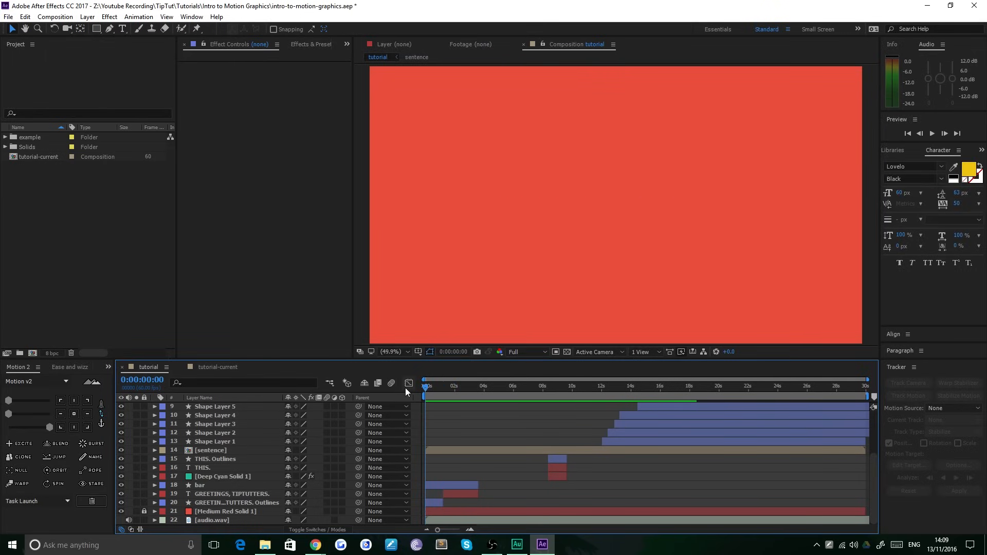
{"action": "key", "text": "space"}
{"action": "left_click", "coordinate": [216, 367]}
{"action": "left_click", "coordinate": [426, 393]}
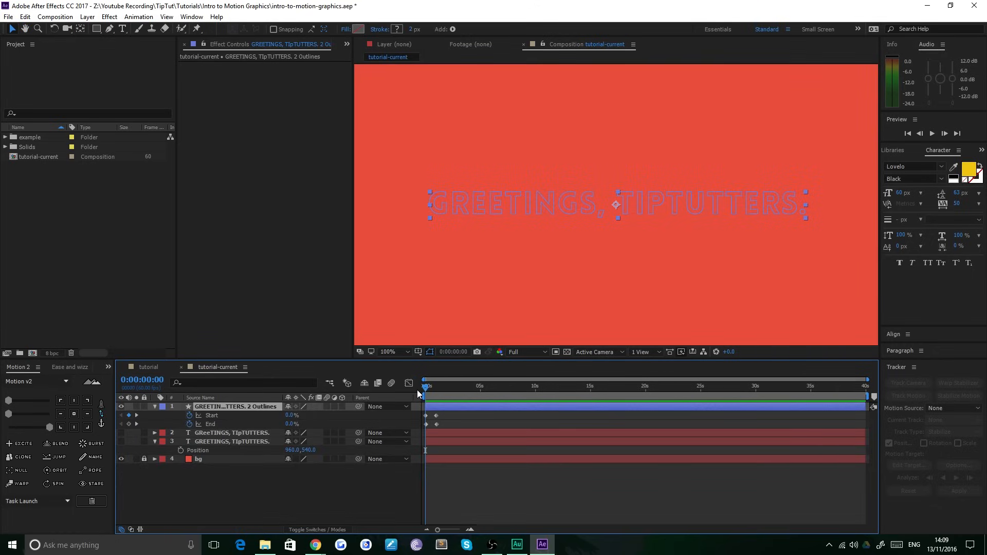
{"action": "key", "text": "space"}
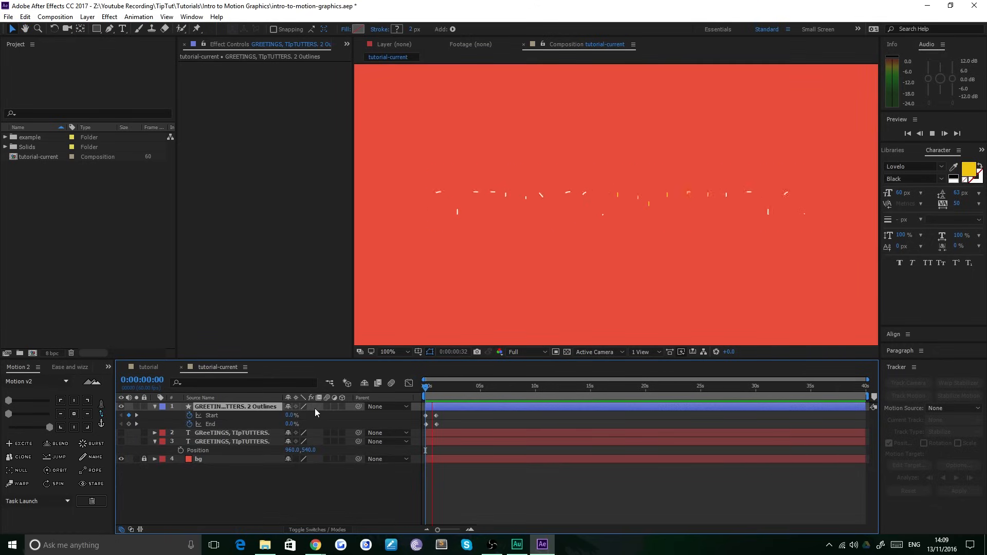
{"action": "key", "text": "space"}
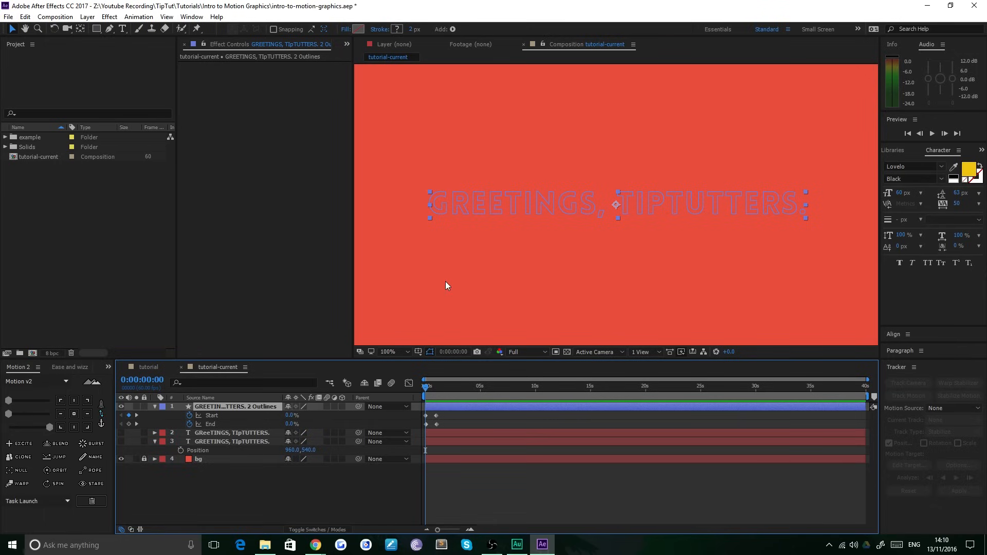
- Add audio.wav from the example audio folder below the bg layer in tutorial-current and display its waveform
{"action": "left_click", "coordinate": [5, 137]}
{"action": "left_click", "coordinate": [15, 147]}
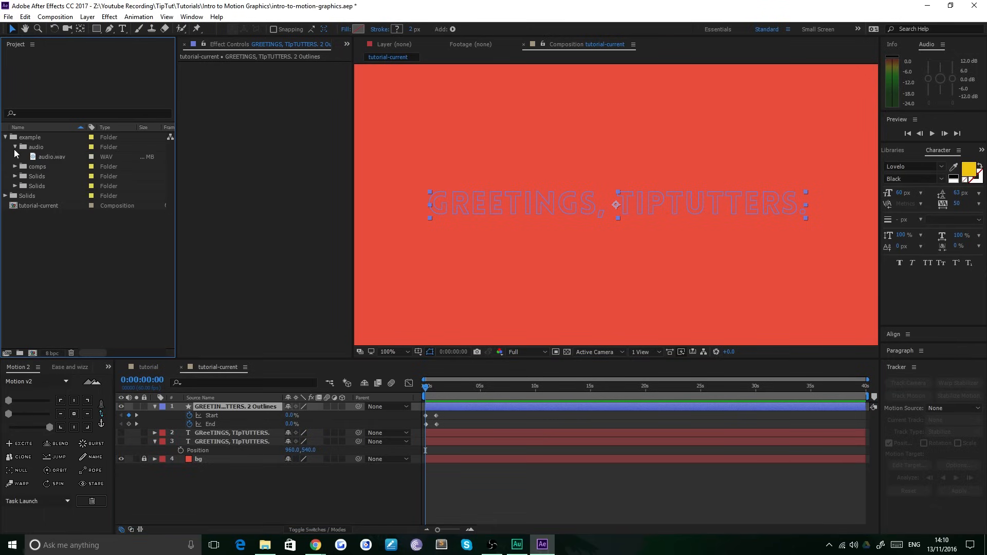
{"action": "left_click", "coordinate": [34, 157]}
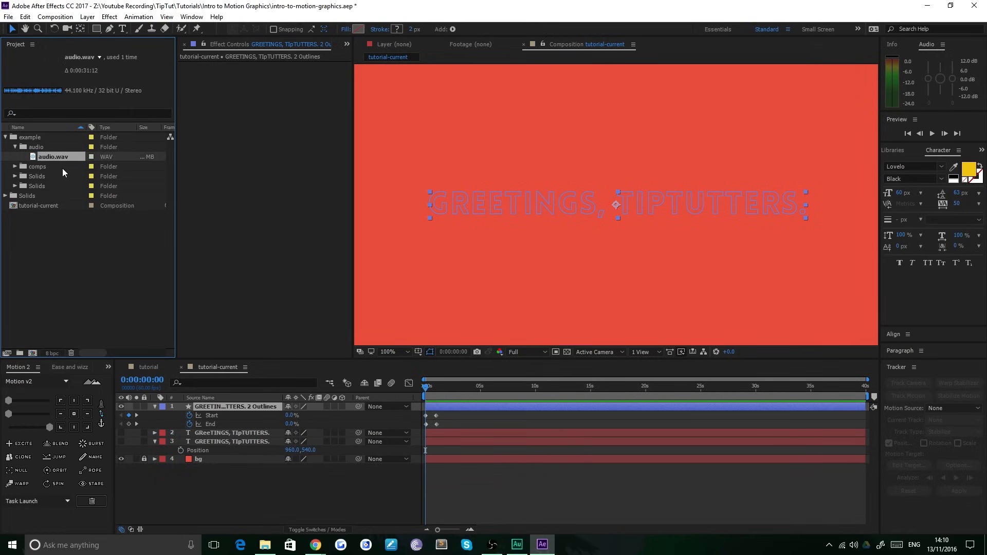
{"action": "left_click_drag", "start_coordinate": [44, 156], "coordinate": [215, 510]}
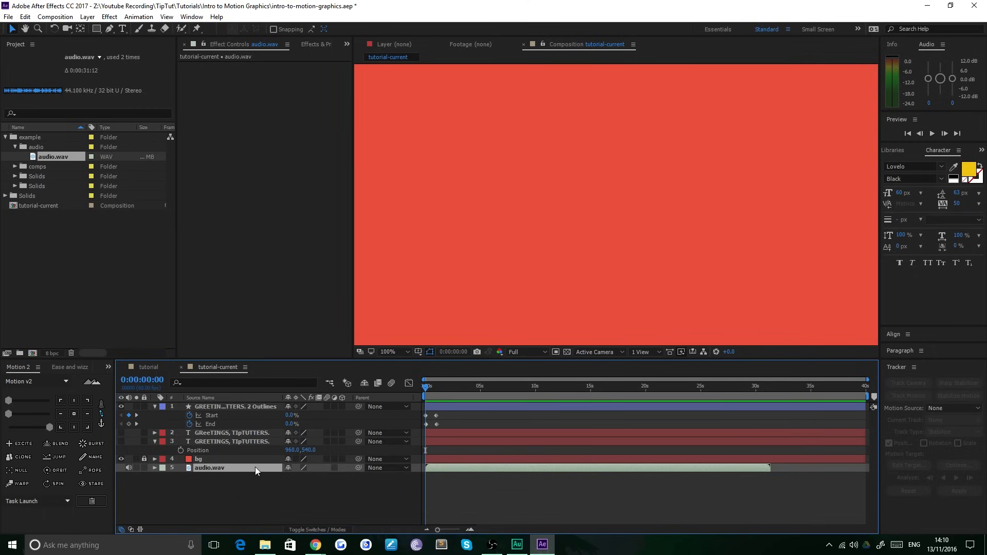
{"action": "key", "text": "l"}
{"action": "key", "text": "l"}
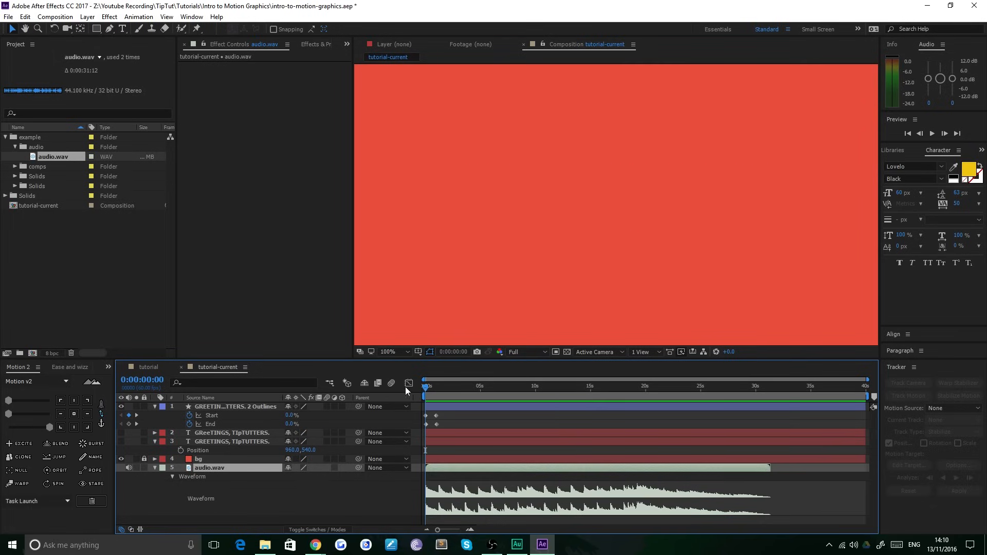
- Preview the greeting animation together with the audio from 0:00:00:00
{"action": "key", "text": "space"}
{"action": "key", "text": "space"}
{"action": "left_click_drag", "start_coordinate": [434, 387], "coordinate": [374, 388]}
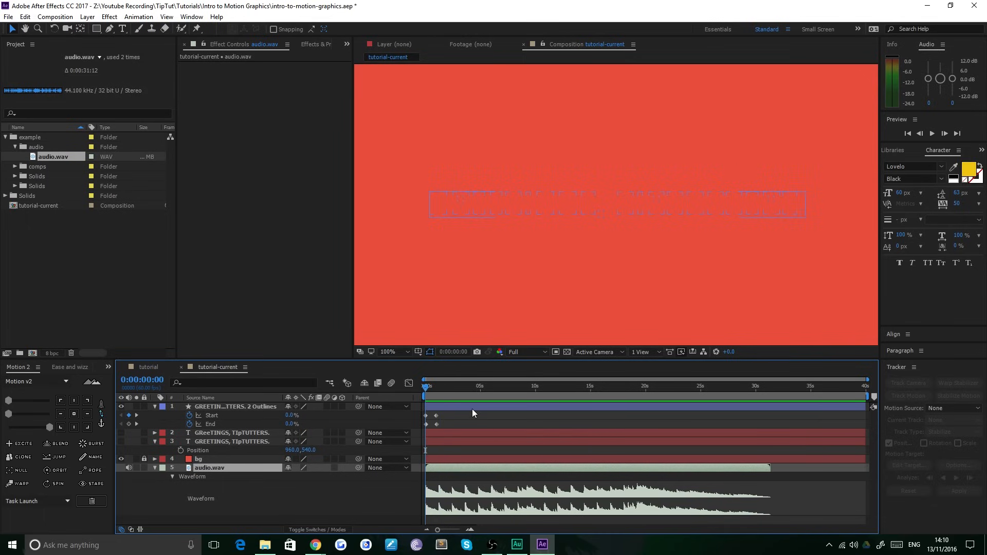
{"action": "key", "text": "space"}
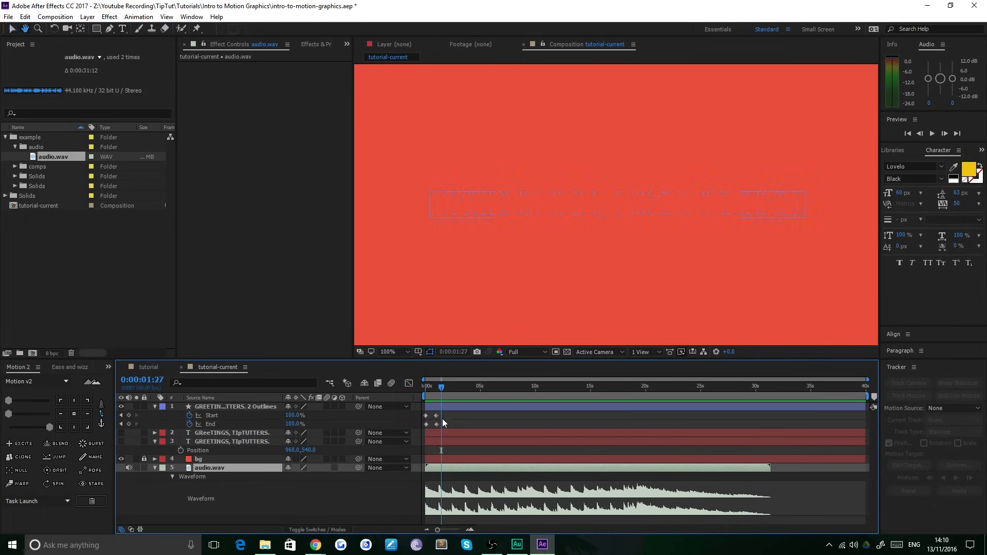
{"action": "key", "text": "space"}
- Apply Easy Ease to all Trim Paths Start and End keyframes of the greeting outlines and preview the motion
{"action": "left_click_drag", "start_coordinate": [455, 427], "coordinate": [389, 416]}
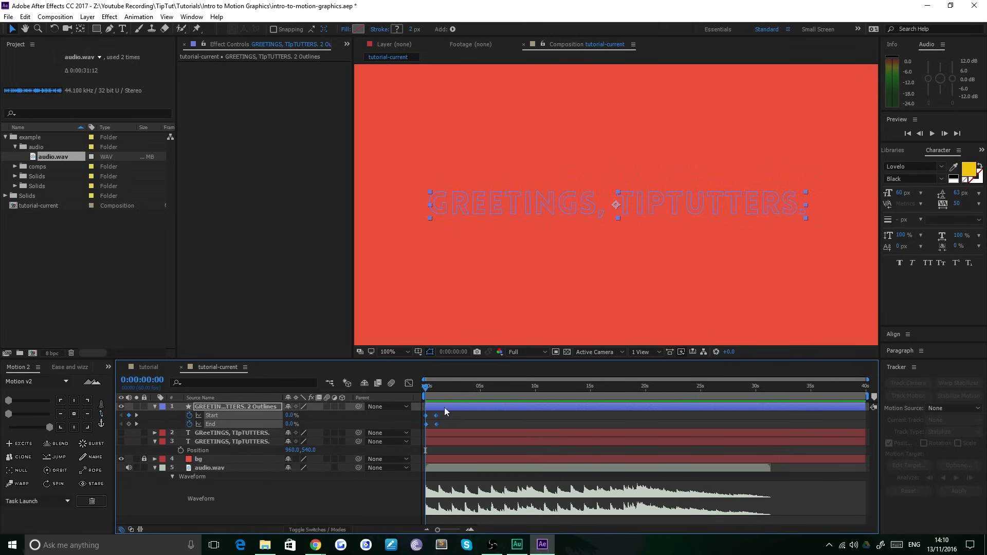
{"action": "left_click_drag", "start_coordinate": [438, 530], "coordinate": [451, 530]}
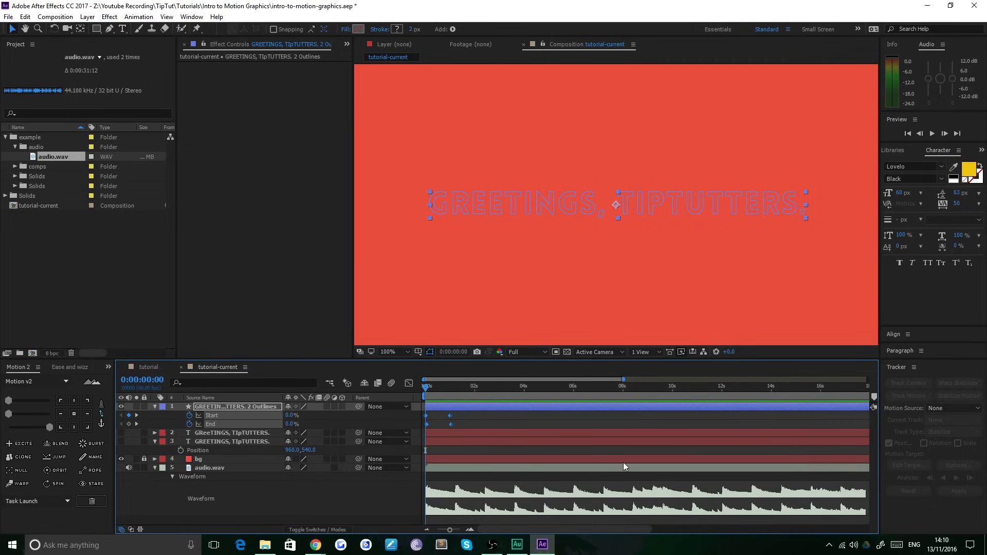
{"action": "right_click", "coordinate": [427, 425]}
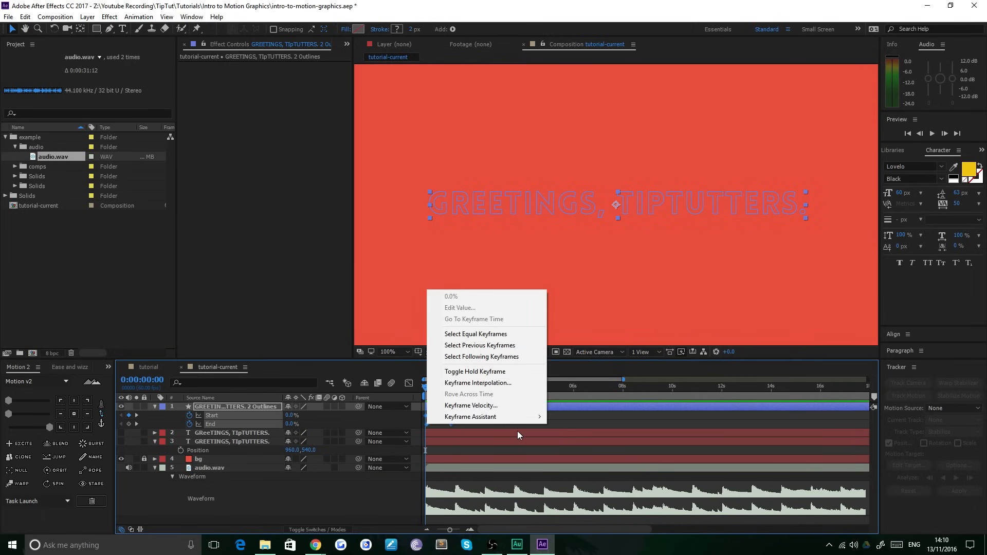
{"action": "mouse_move", "coordinate": [508, 416]}
{"action": "left_click", "coordinate": [575, 440]}
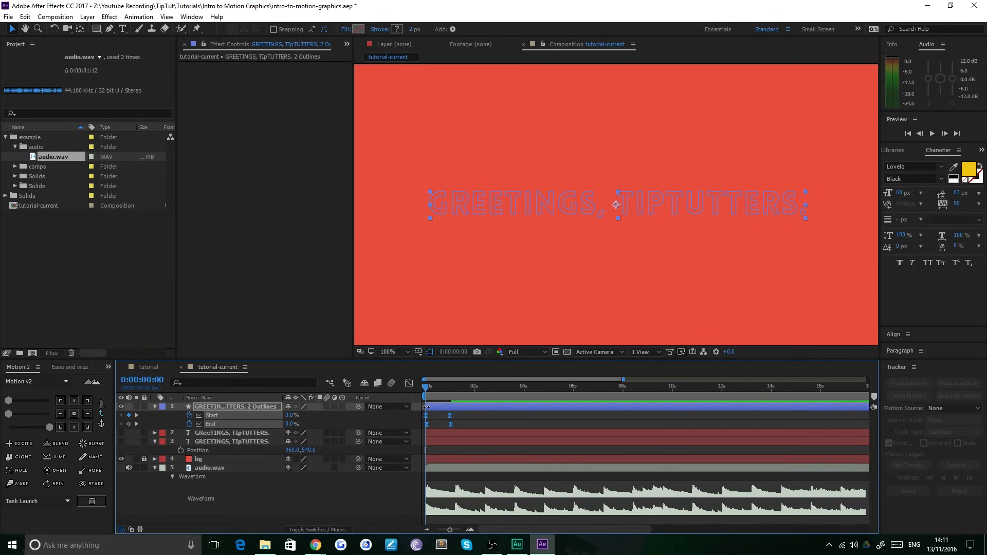
{"action": "left_click", "coordinate": [377, 270]}
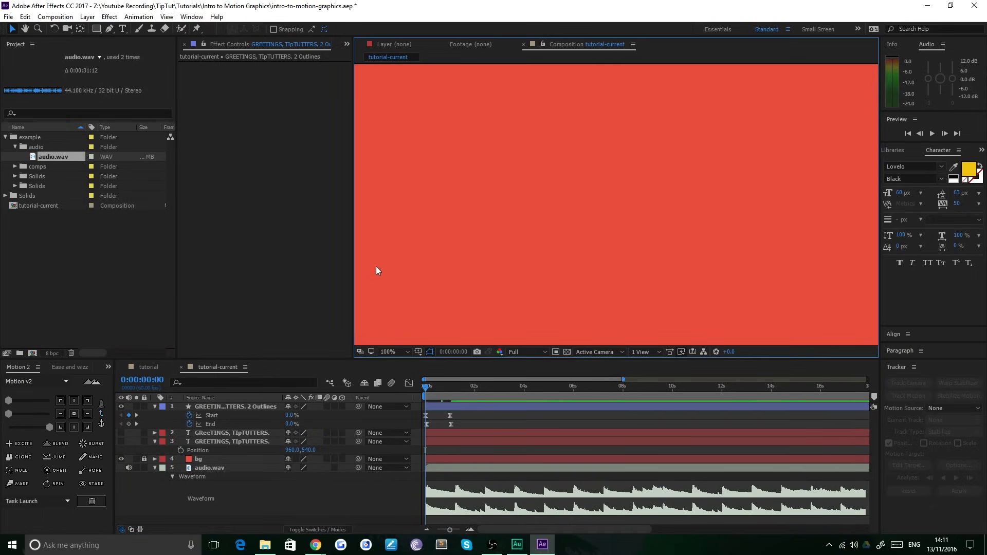
{"action": "key", "text": "space"}
{"action": "key", "text": "space"}
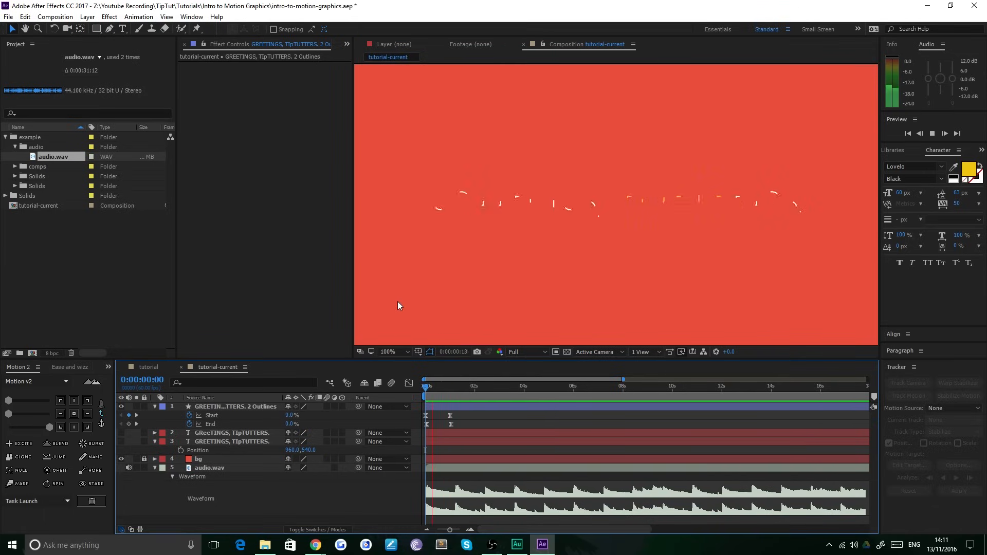
{"action": "key", "text": "space"}
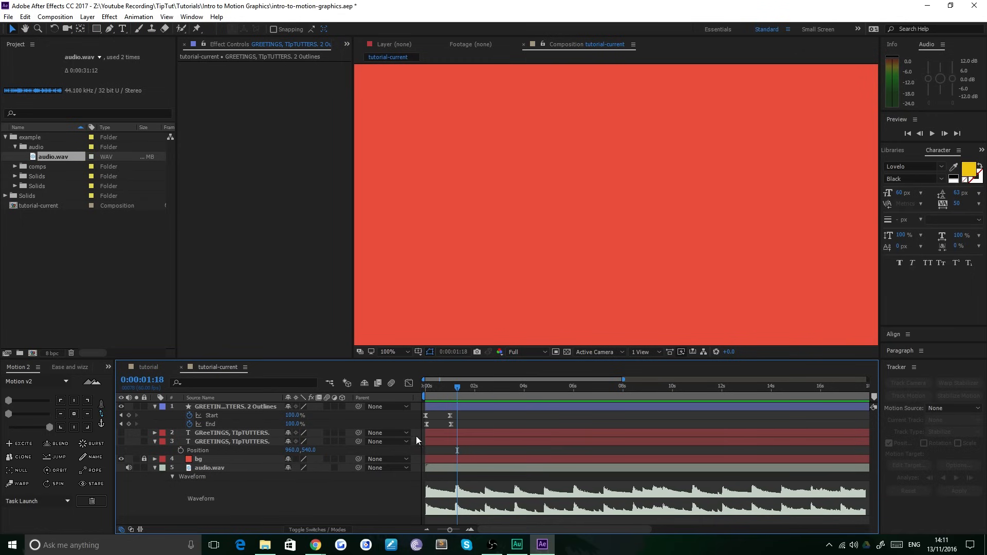
- In the speed graph, lengthen the ease into the final Start and End keyframes so the speed peaks early at about 400 %/sec
{"action": "left_click_drag", "start_coordinate": [461, 413], "coordinate": [417, 426]}
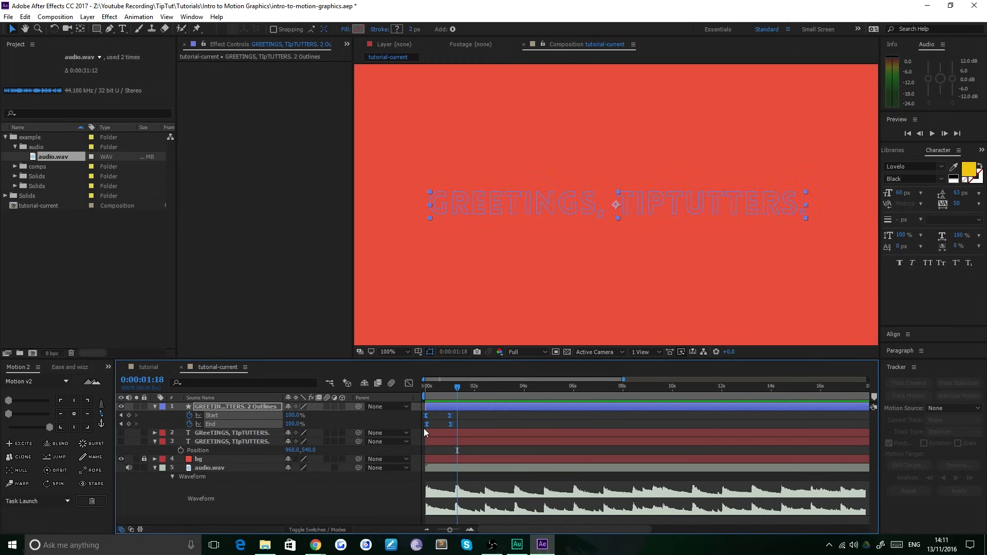
{"action": "left_click", "coordinate": [409, 383]}
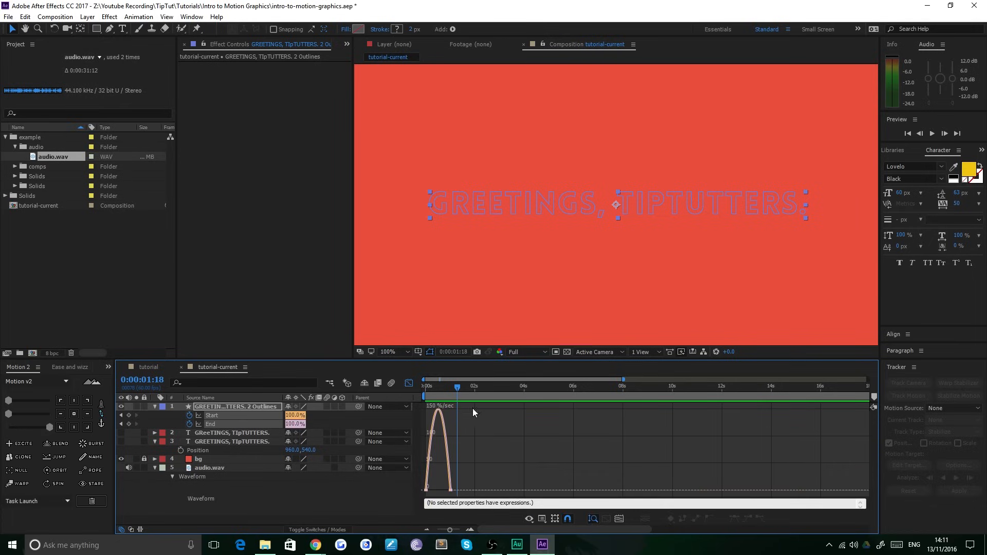
{"action": "left_click_drag", "start_coordinate": [451, 530], "coordinate": [456, 528]}
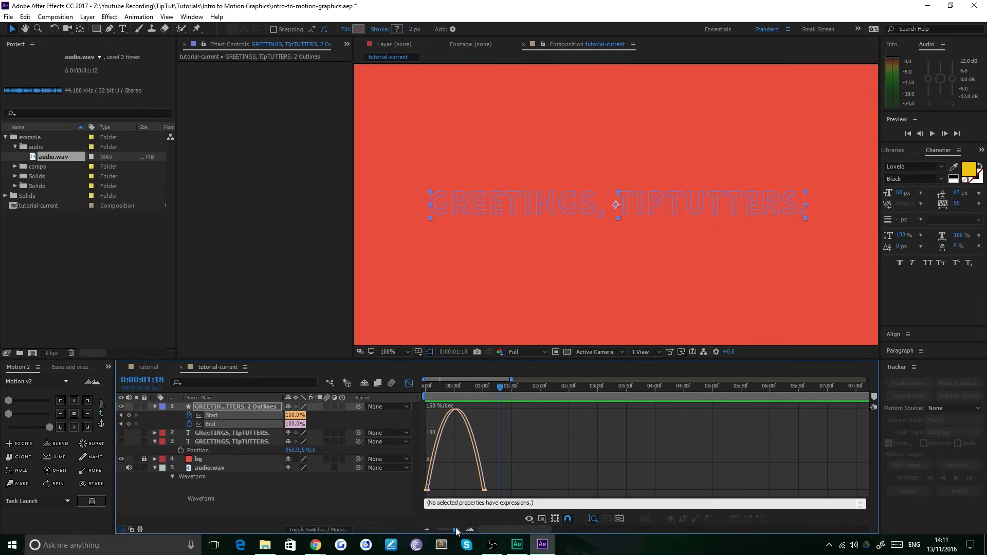
{"action": "left_click_drag", "start_coordinate": [495, 494], "coordinate": [402, 477]}
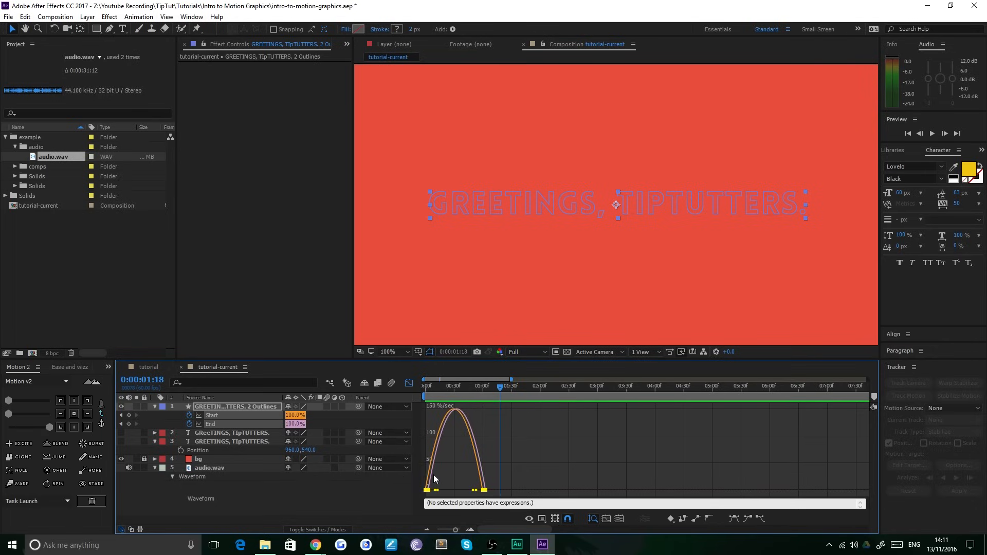
{"action": "mouse_move", "coordinate": [426, 489]}
{"action": "left_click_drag", "start_coordinate": [504, 418], "coordinate": [390, 508]}
{"action": "left_click_drag", "start_coordinate": [471, 493], "coordinate": [445, 494]}
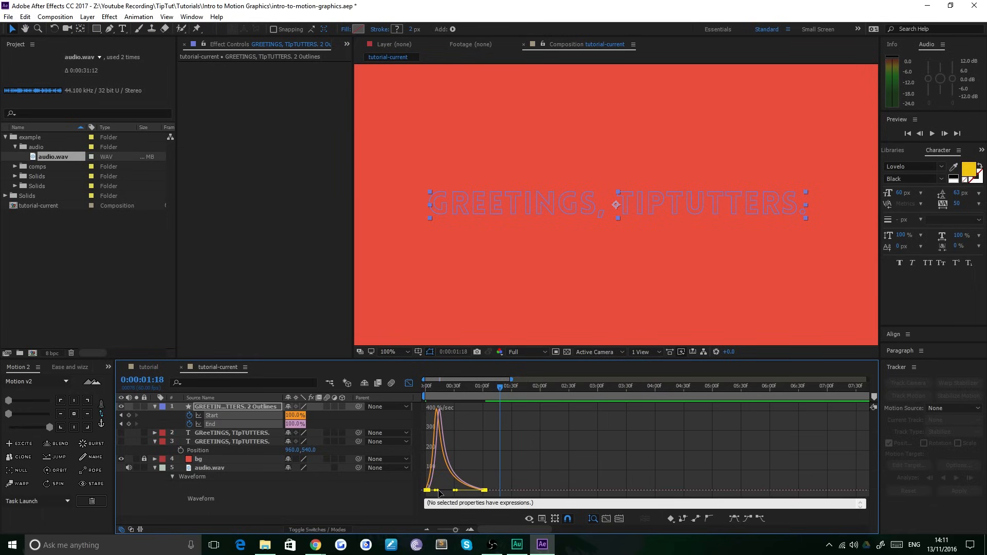
- Try shortening the ease out of the first Start and End keyframes to almost nothing, preview it and undo the change
{"action": "left_click_drag", "start_coordinate": [440, 494], "coordinate": [427, 493]}
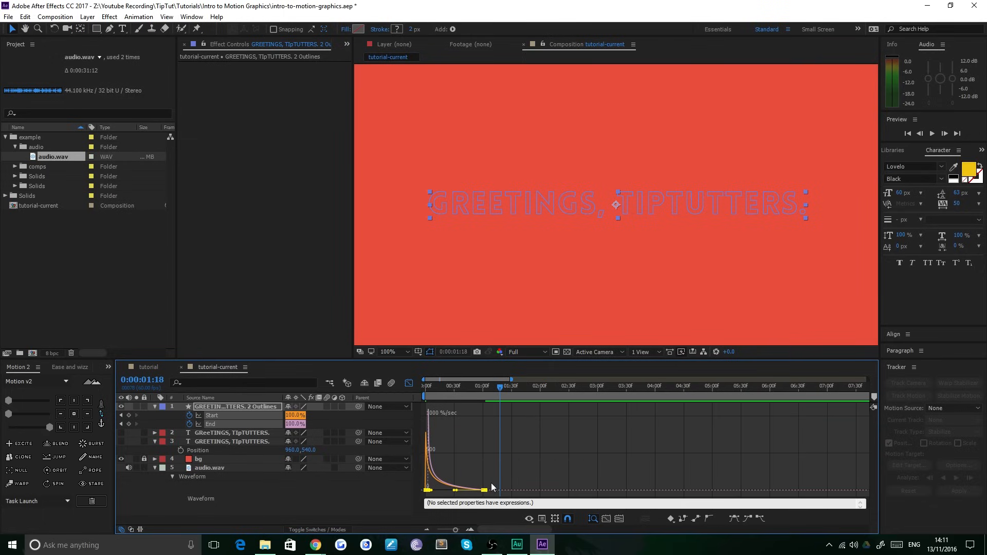
{"action": "key", "text": "space"}
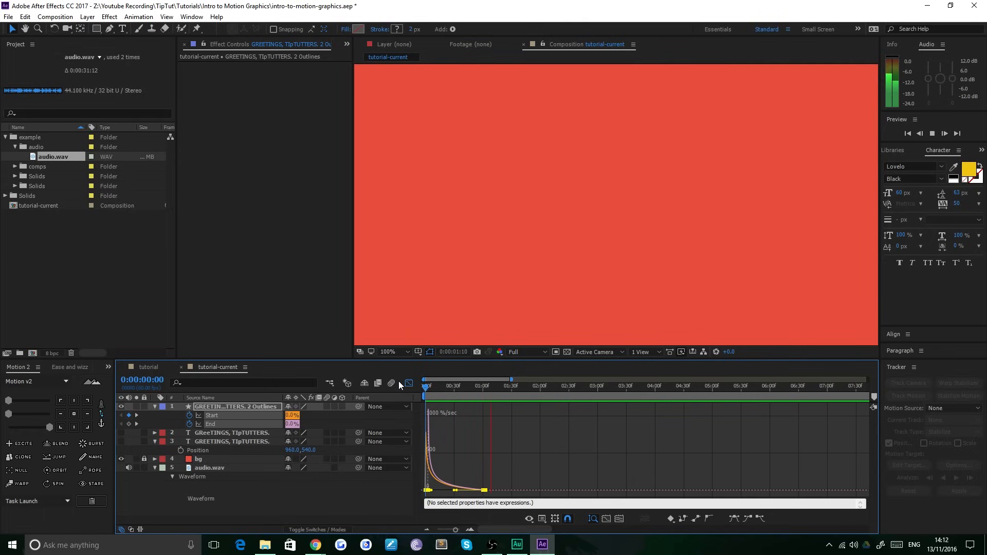
{"action": "key", "text": "space"}
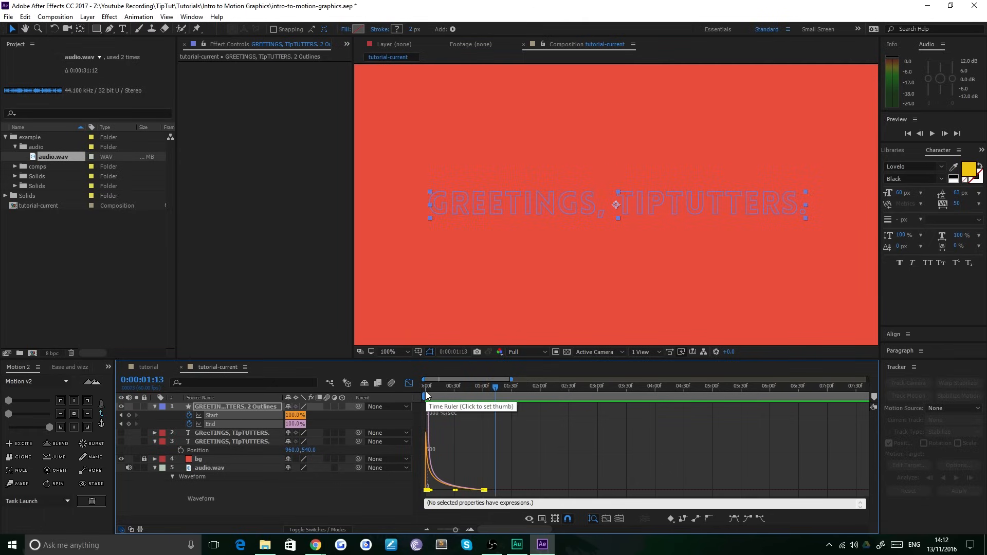
{"action": "key", "text": "Home"}
{"action": "key", "text": "space"}
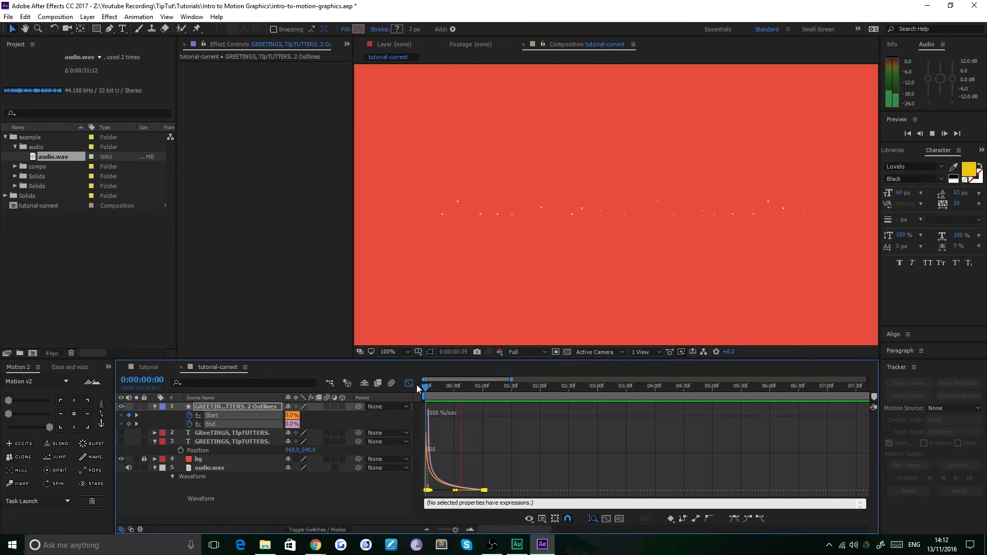
{"action": "key", "text": "space"}
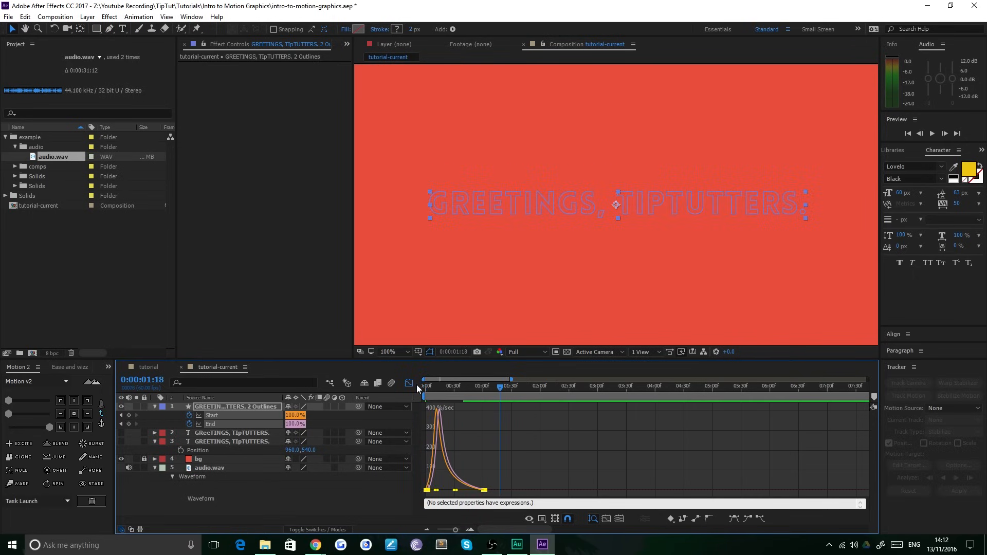
- Preview the greeting outlines animation with the audio from 0:00:00:00
{"action": "key", "text": "Home"}
{"action": "key", "text": "space"}
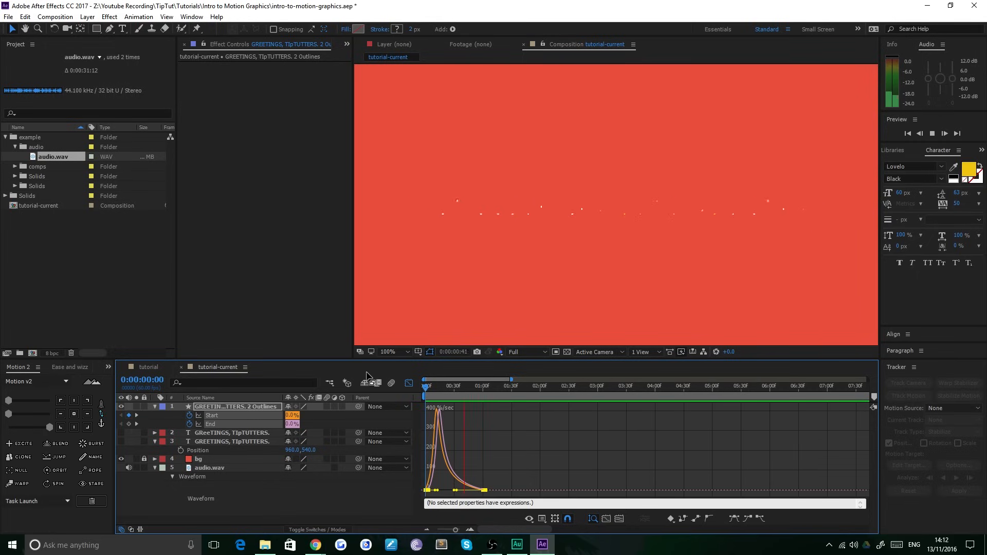
{"action": "key", "text": "space"}
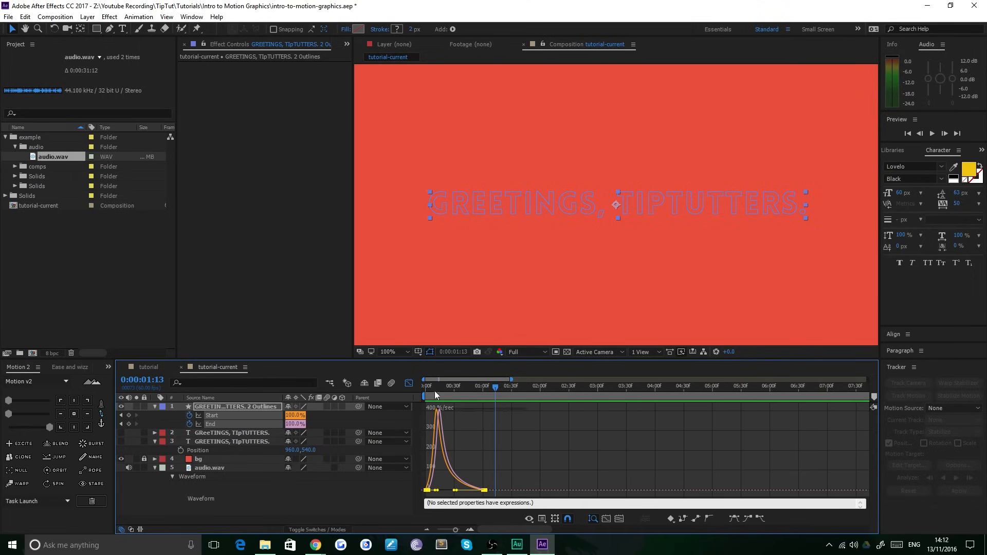
- Try shortening the ease out of the first Start and End keyframes to nothing in the speed graph and preview the motion from 0:00:00:00
{"action": "left_click", "coordinate": [428, 388]}
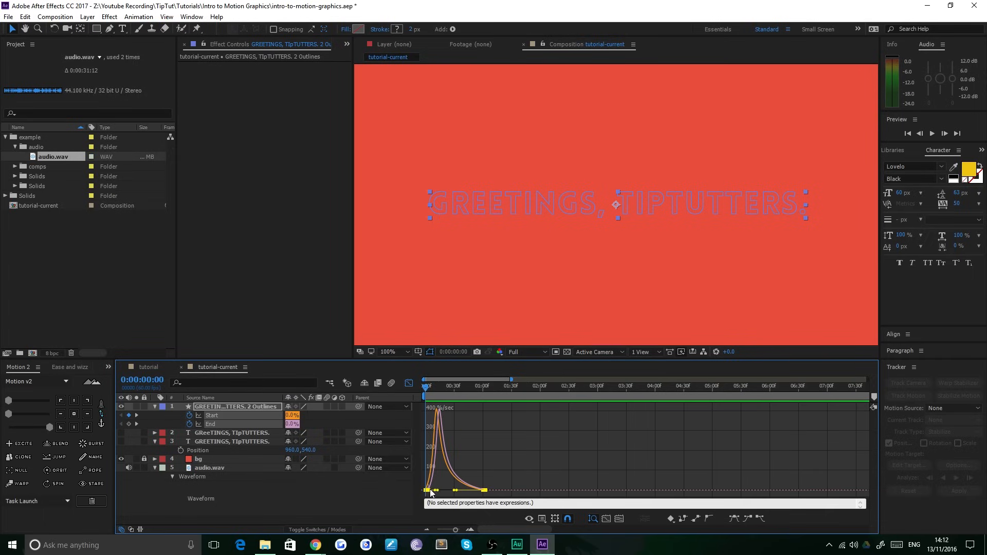
{"action": "left_click_drag", "start_coordinate": [436, 490], "coordinate": [401, 490]}
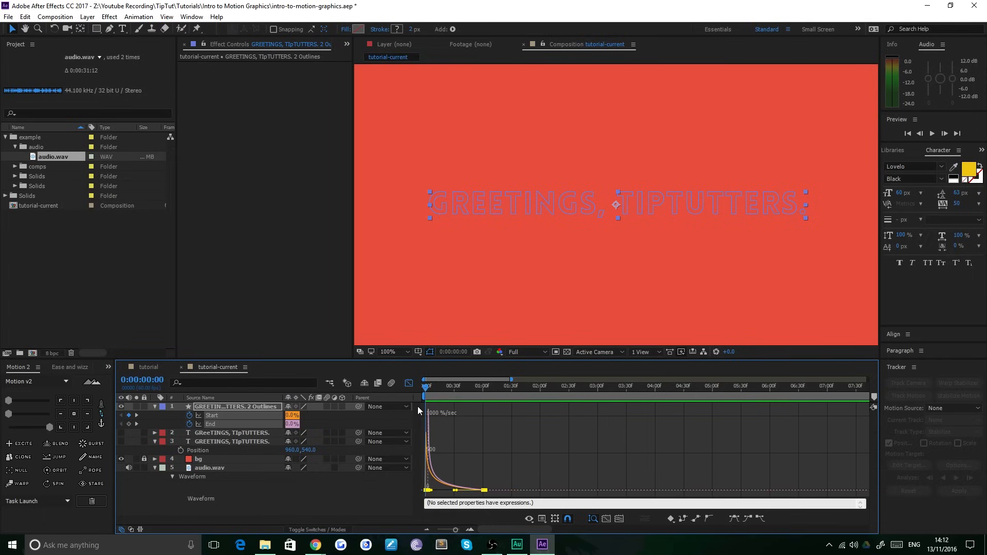
{"action": "left_click", "coordinate": [408, 384]}
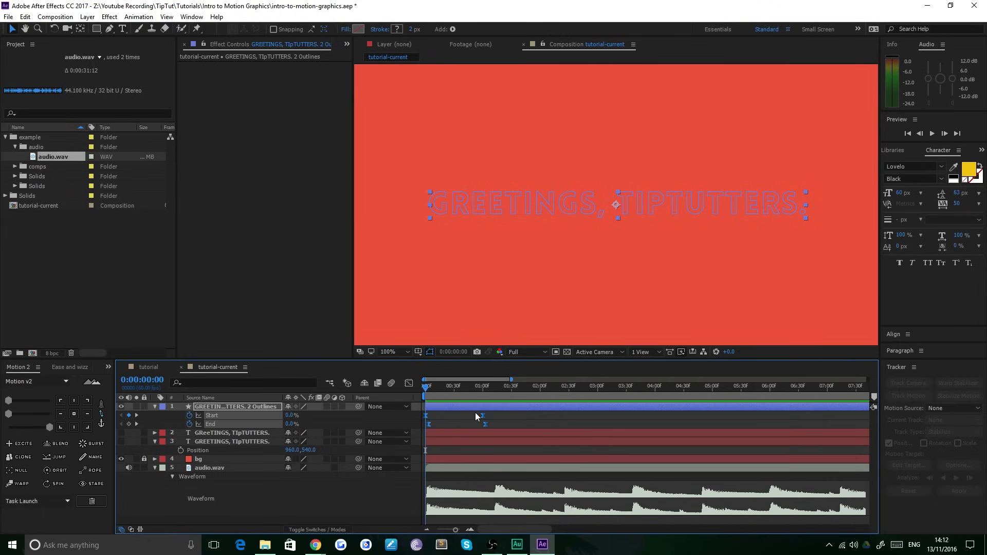
{"action": "key", "text": "space"}
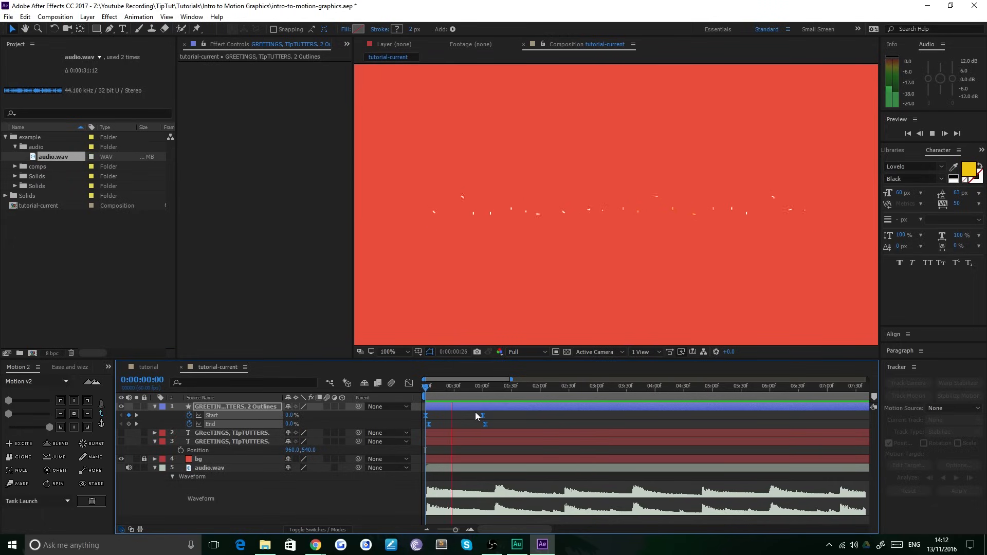
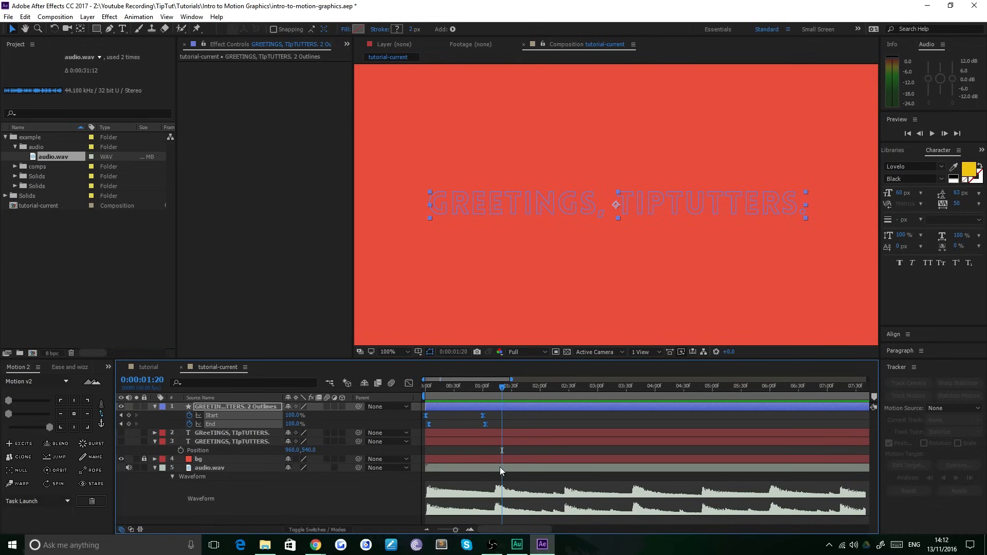
- Try converting the Start and End keyframes to linear interpolation and preview the motion
{"action": "left_click", "coordinate": [485, 425], "text": "ctrl"}
{"action": "key", "text": "space"}
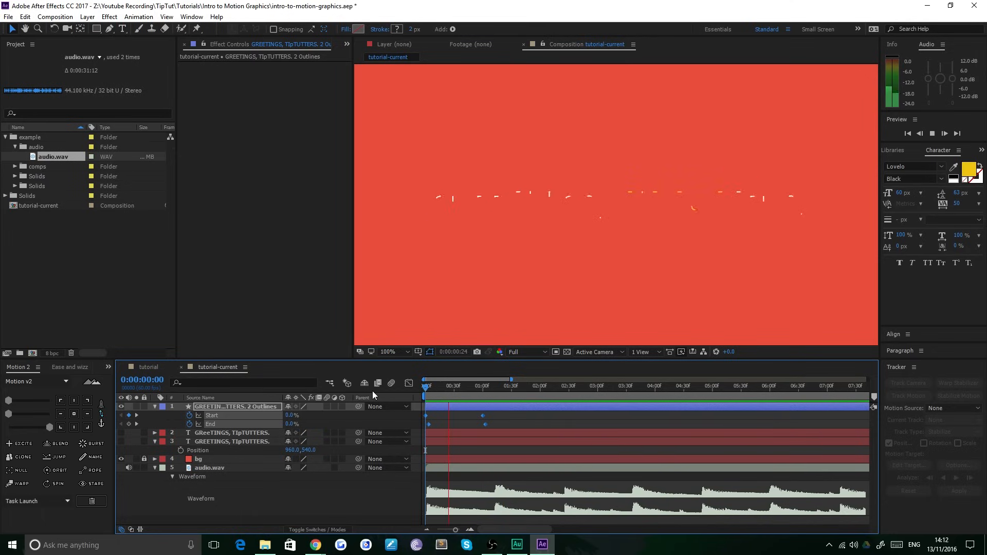
{"action": "key", "text": "space"}
- Select all Start and End keyframes of the outlines and ease them with Motion v2, setting its third ease slider to maximum
{"action": "left_click_drag", "start_coordinate": [500, 424], "coordinate": [419, 418]}
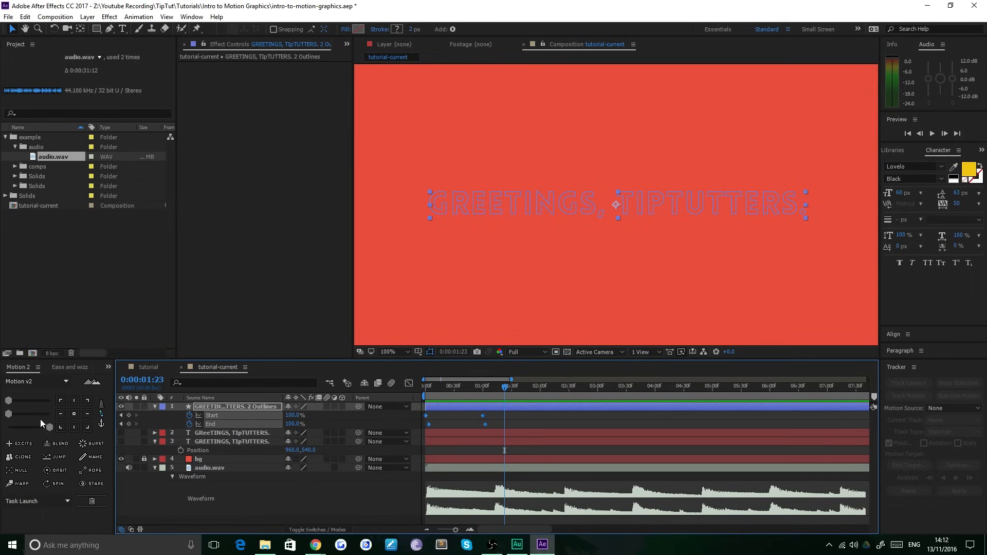
{"action": "left_click", "coordinate": [50, 430]}
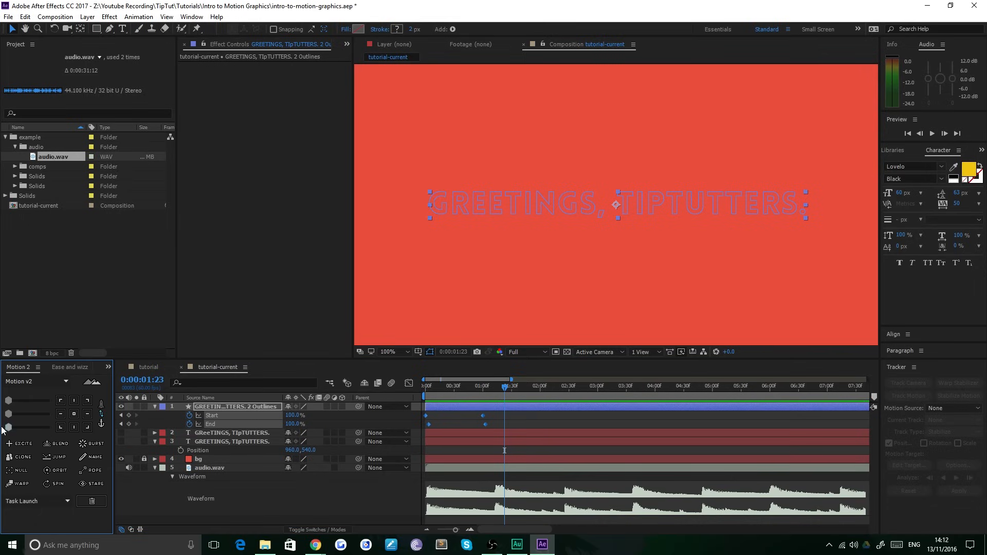
{"action": "mouse_move", "coordinate": [66, 429]}
{"action": "left_mouse_down"}
{"action": "mouse_move", "coordinate": [18, 428]}
{"action": "mouse_move", "coordinate": [75, 428]}
{"action": "mouse_move", "coordinate": [9, 430]}
{"action": "mouse_move", "coordinate": [59, 436]}
{"action": "left_mouse_up"}
{"action": "left_click_drag", "start_coordinate": [430, 388], "coordinate": [399, 387]}
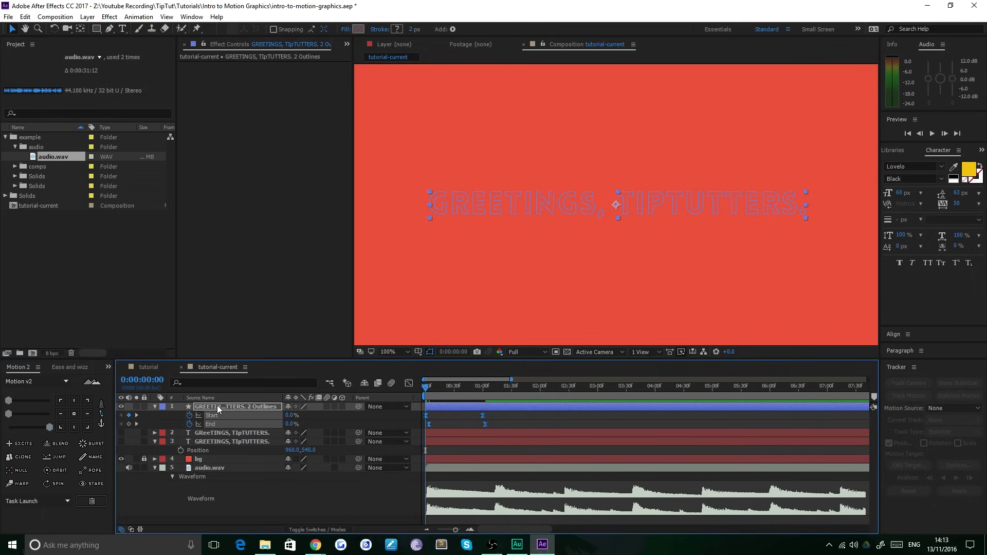
- Preview the eased greeting outlines from 0:00:00:00, inspect their Start and End speed curves, and replay with the whole frame in view
{"action": "key", "text": "space"}
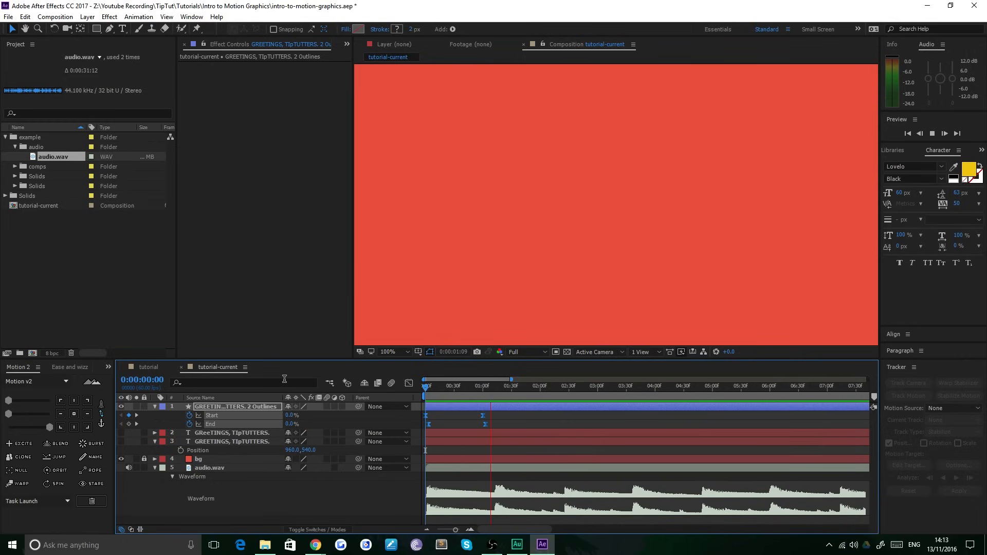
{"action": "key", "text": "shift+F3"}
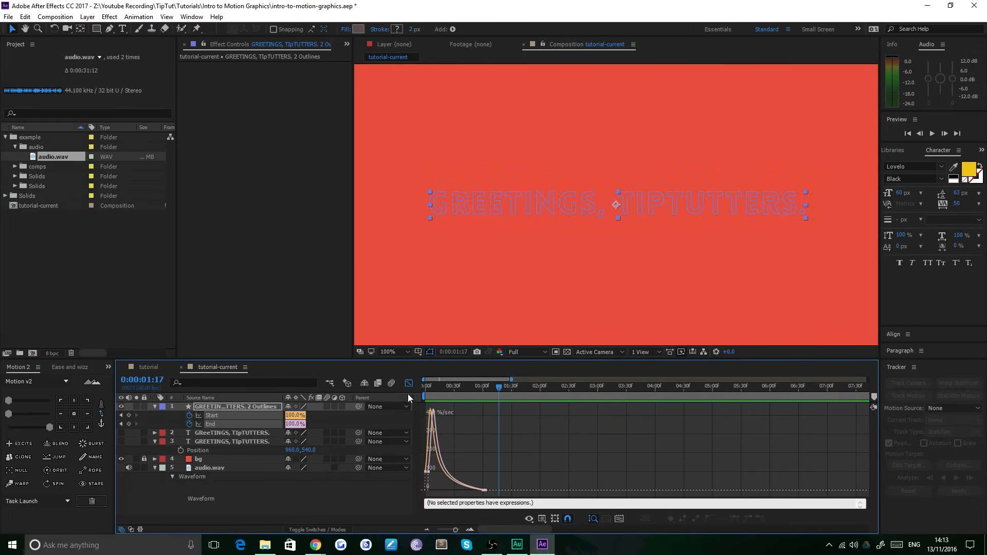
{"action": "key", "text": "shift+F3"}
{"action": "key", "text": "space"}
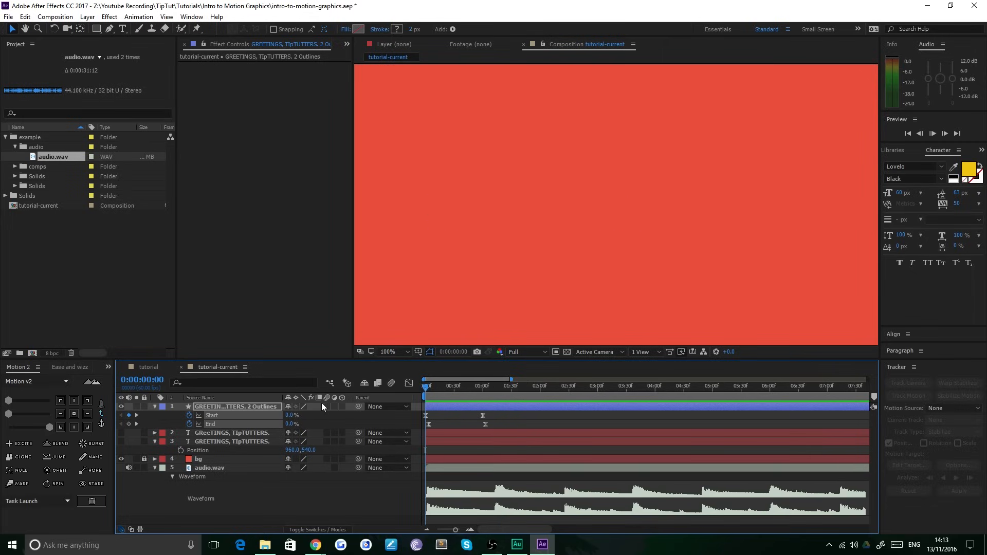
{"action": "key", "text": "space"}
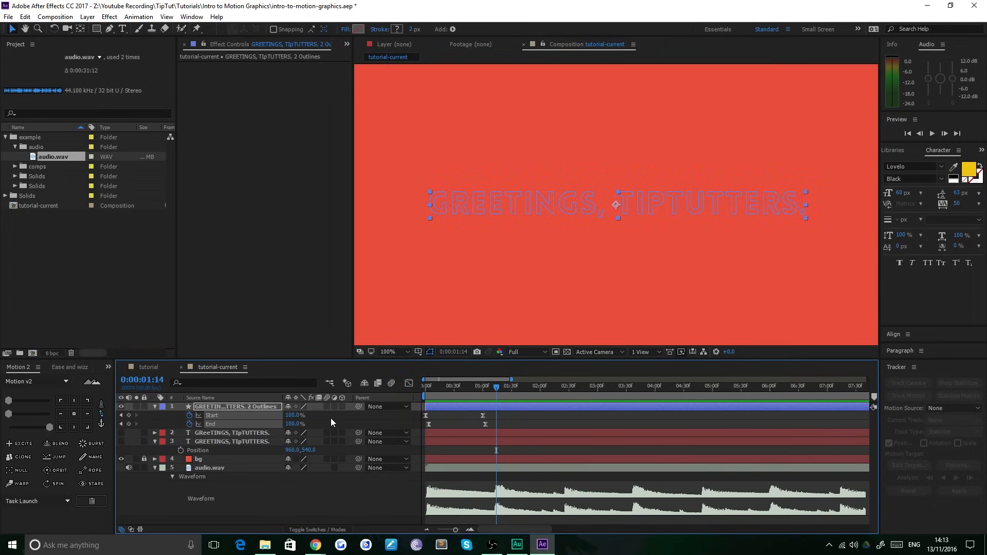
{"action": "left_click_drag", "start_coordinate": [440, 387], "coordinate": [107, 463]}
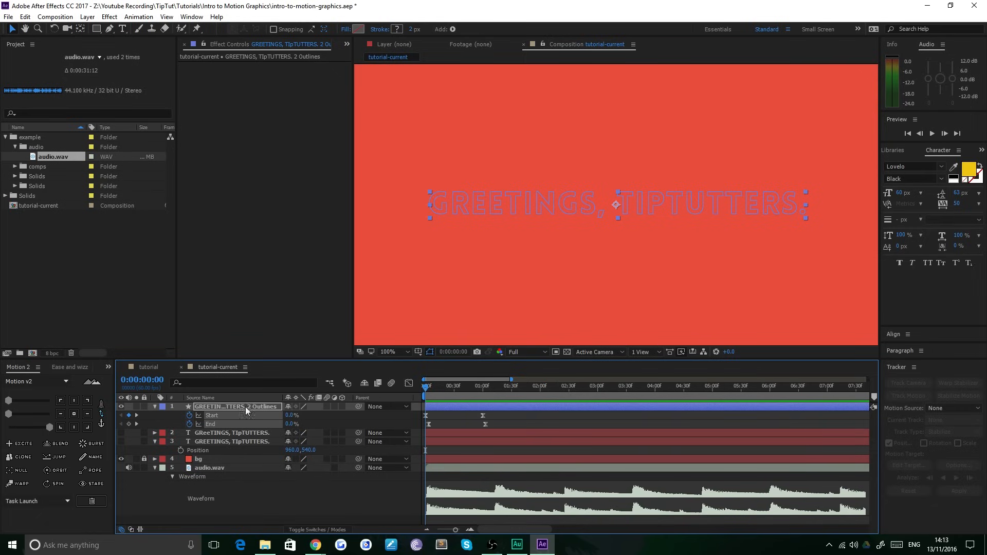
{"action": "left_click", "coordinate": [438, 422]}
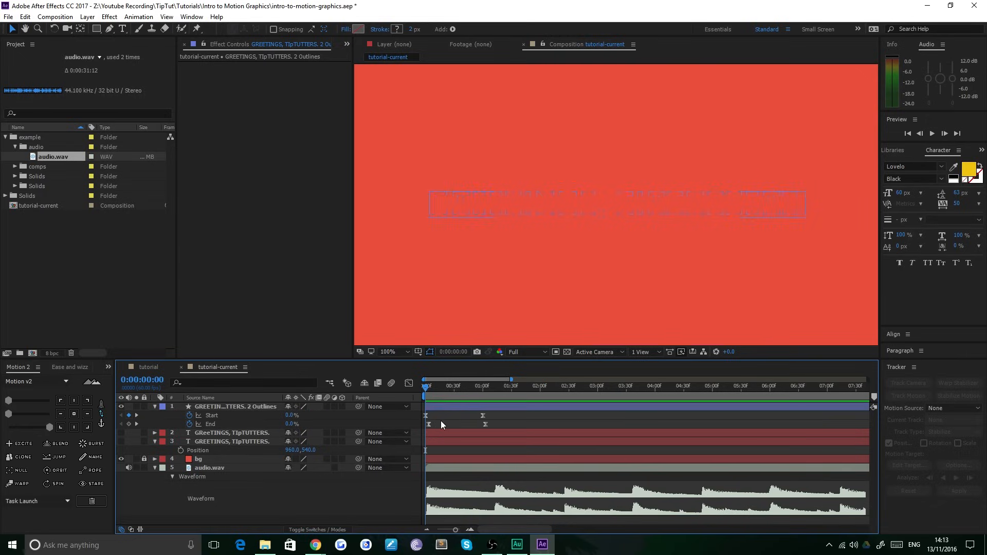
{"action": "scroll", "coordinate": [672, 190], "scroll_direction": "down", "scroll_amount": 2}
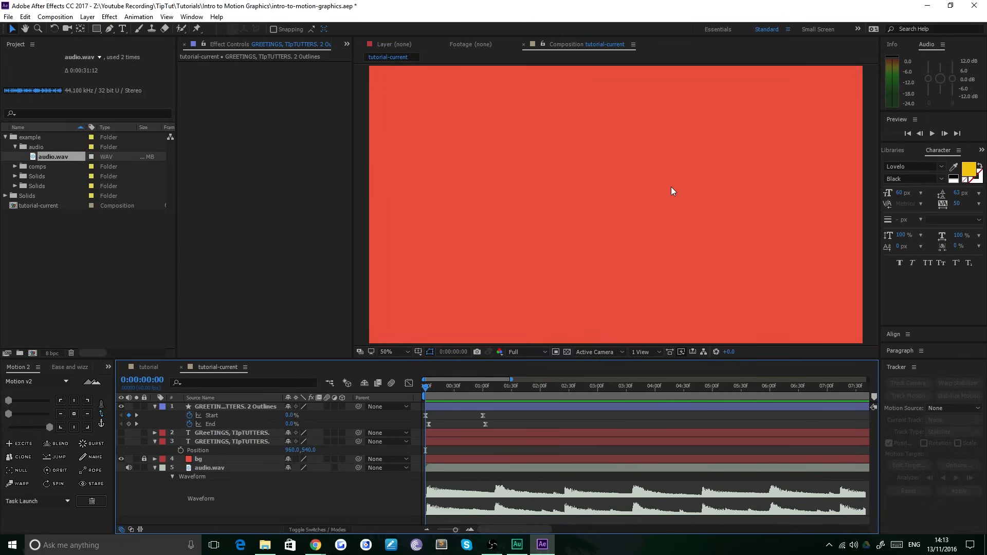
{"action": "key", "text": "space"}
- Play the finished greeting in the tutorial composition to study how the filled text appears
{"action": "left_click", "coordinate": [146, 366]}
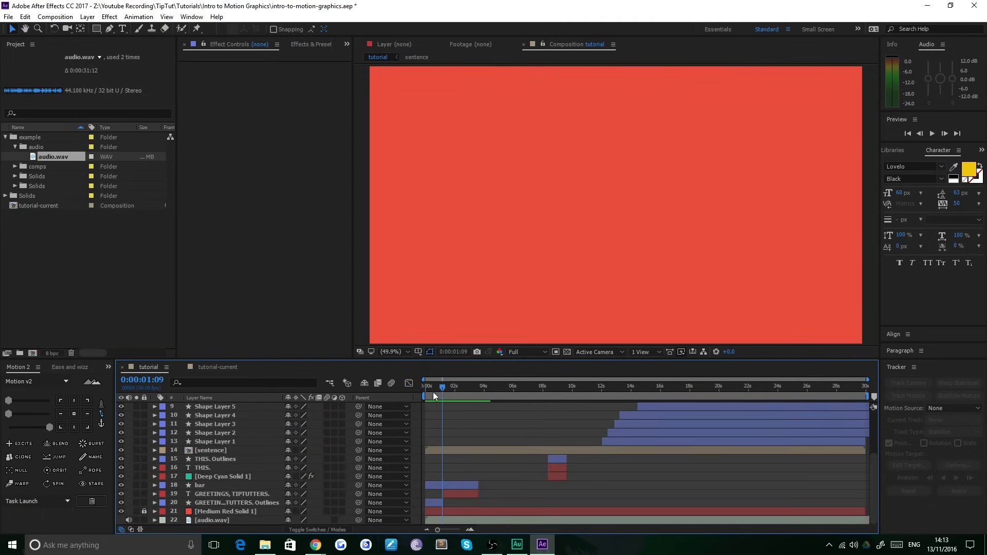
{"action": "key", "text": "space"}
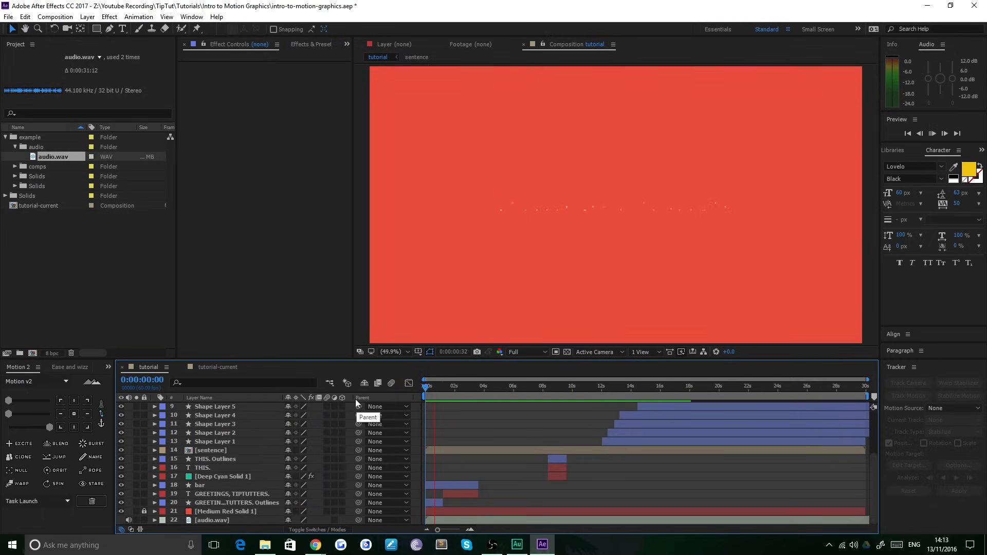
{"action": "key", "text": "space"}
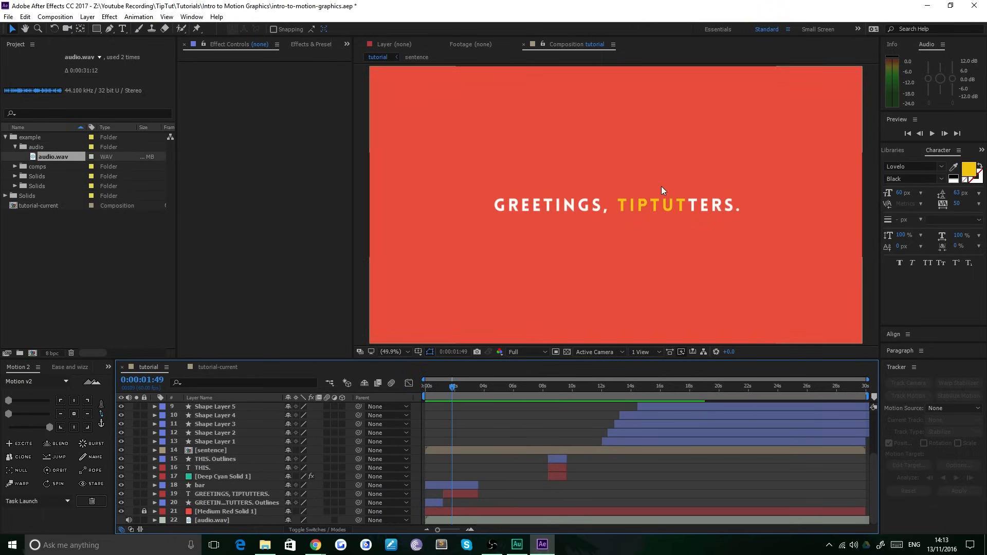
{"action": "key", "text": "space"}
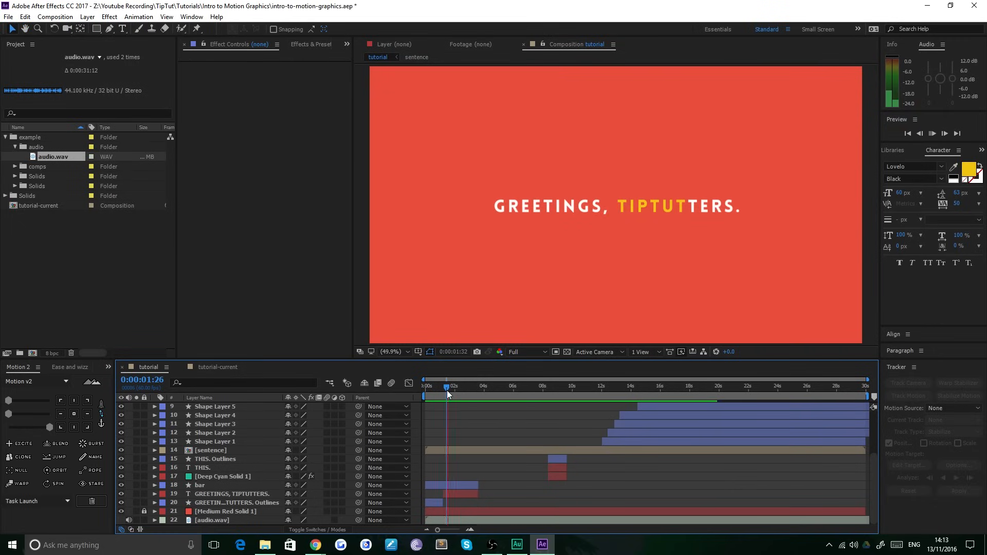
{"action": "left_click", "coordinate": [454, 394]}
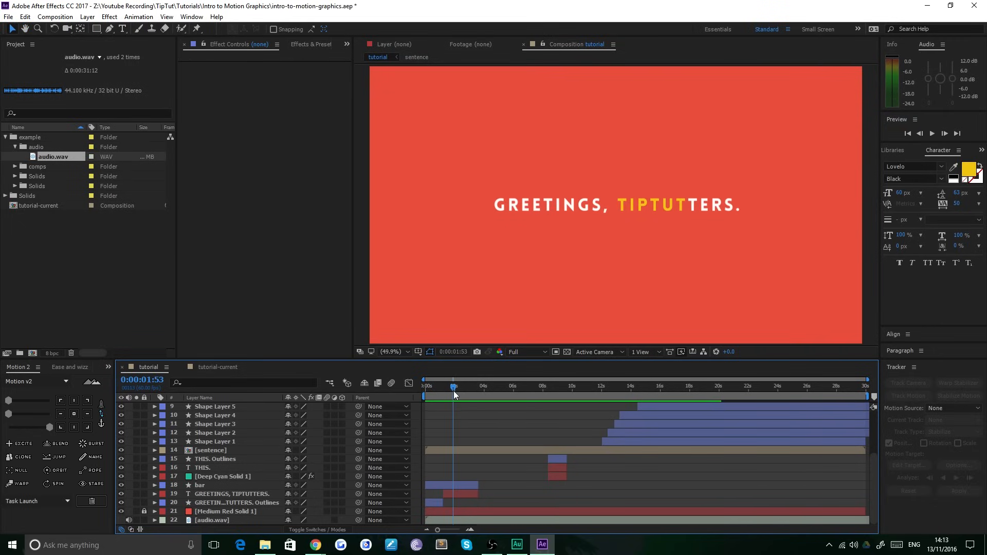
- In tutorial-current, make the upper filled greeting text layer visible and reveal its Position property
{"action": "left_click", "coordinate": [216, 367]}
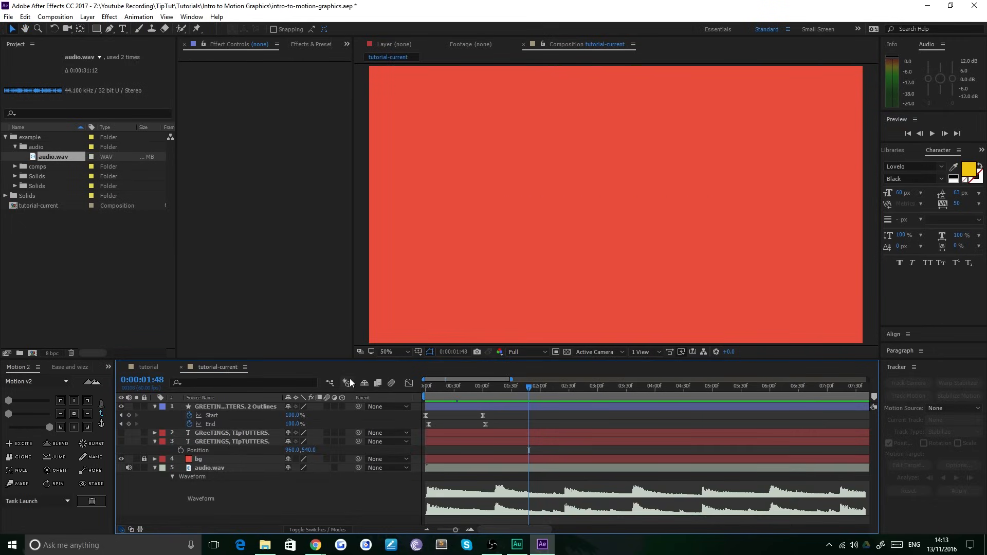
{"action": "left_click", "coordinate": [227, 432]}
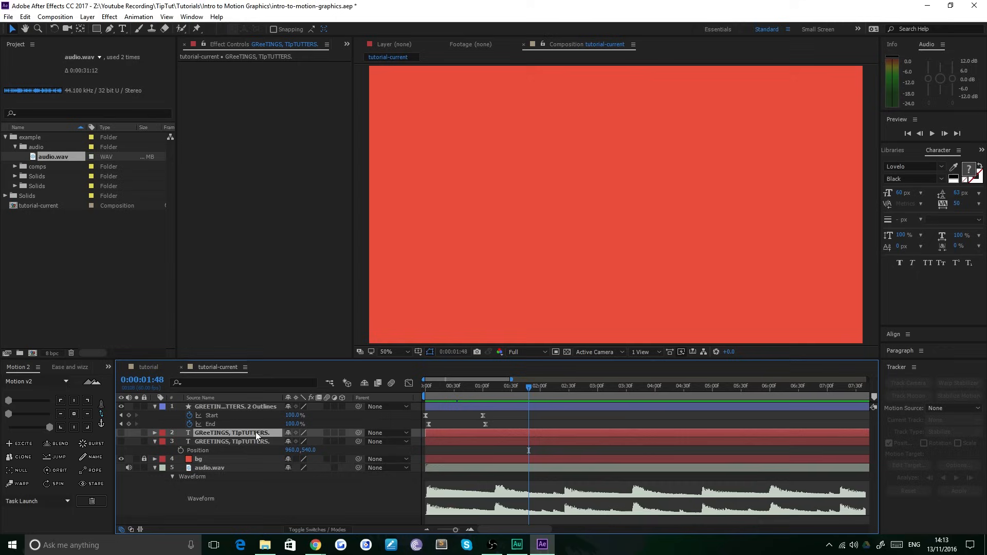
{"action": "left_click", "coordinate": [122, 433]}
{"action": "left_click", "coordinate": [122, 433]}
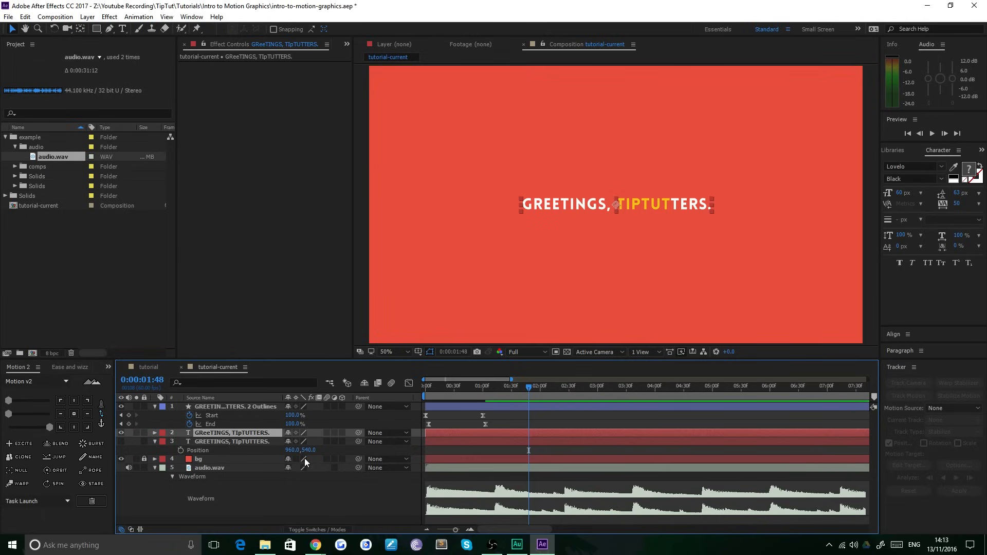
{"action": "key", "text": "p"}
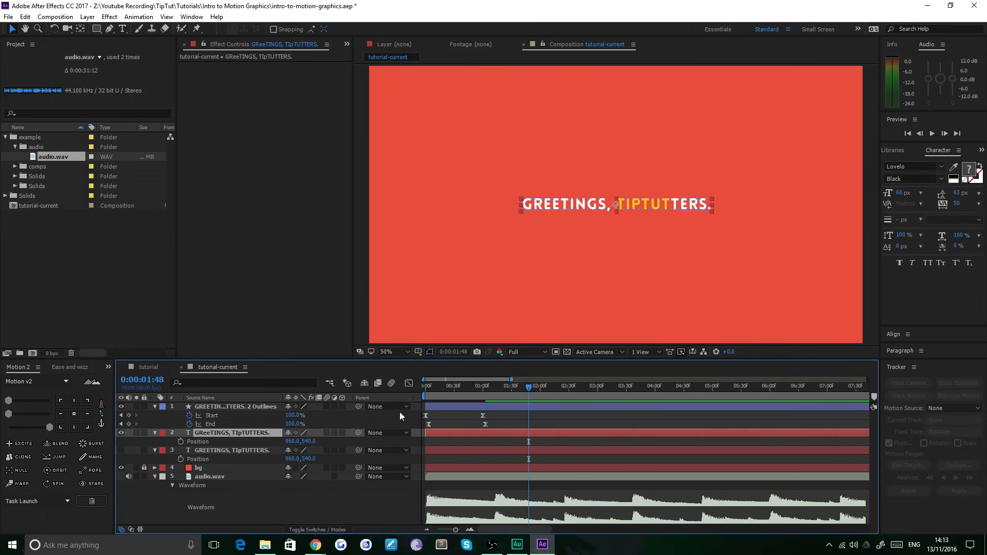
- Locate the second beat in the audio and set a Position keyframe on the upper greeting text layer at 0:00:01:13
{"action": "left_click_drag", "start_coordinate": [478, 387], "coordinate": [477, 385]}
{"action": "key", "text": "space"}
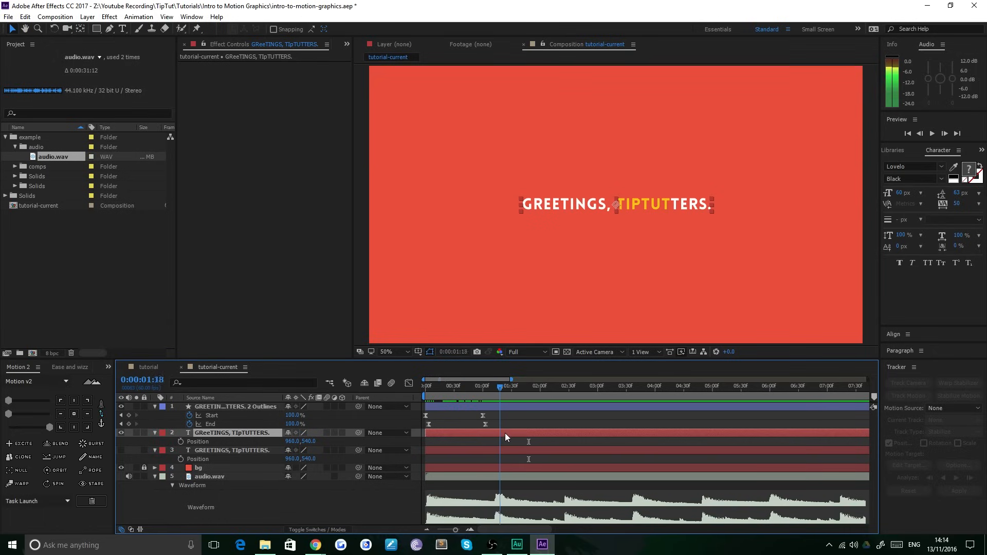
{"action": "left_click_drag", "start_coordinate": [557, 436], "coordinate": [495, 436]}
{"action": "key", "text": "space"}
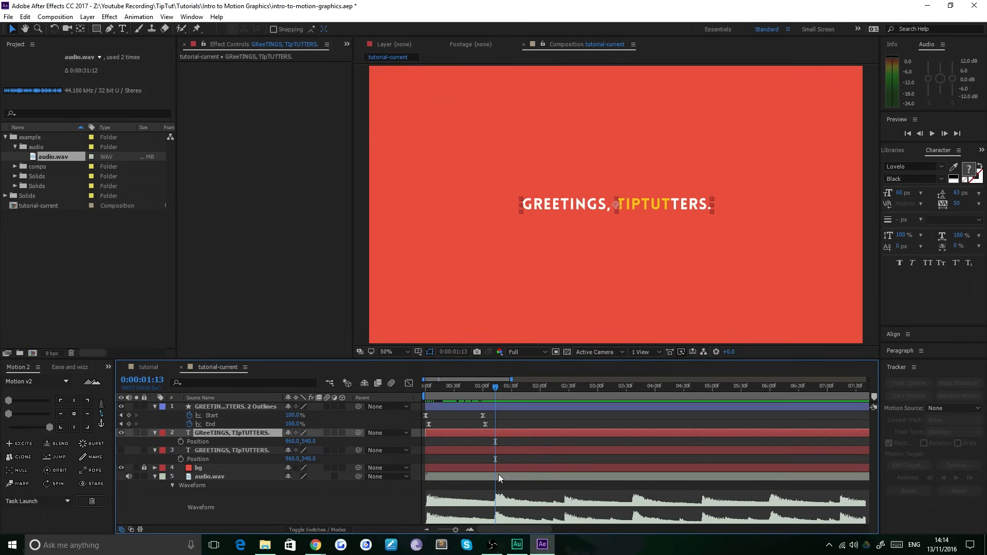
{"action": "left_click", "coordinate": [180, 441]}
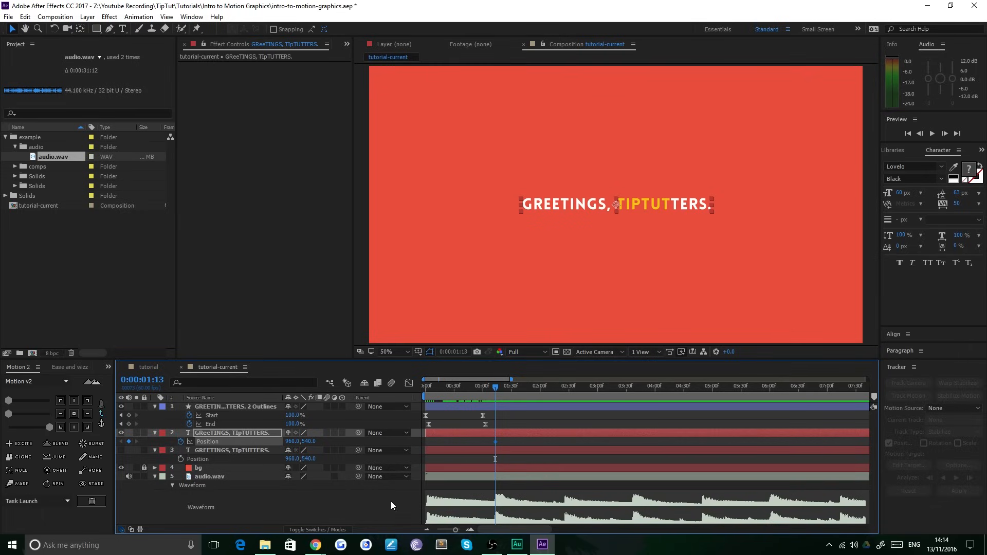
- Add a second Position keyframe to the upper greeting text layer at 0:00:02:13, keeping it at 960.0, 540.0
{"action": "key", "text": "shift+Page_Down"}
{"action": "key", "text": "shift+Page_Down"}
{"action": "key", "text": "shift+Page_Down"}
{"action": "key", "text": "shift+Page_Down"}
{"action": "key", "text": "shift+Page_Down"}
{"action": "key", "text": "shift+Page_Down"}
{"action": "key", "text": "shift+Page_Up"}
{"action": "key", "text": "shift+Page_Up"}
{"action": "key", "text": "shift+Page_Up"}
{"action": "key", "text": "shift+Page_Up"}
{"action": "key", "text": "shift+Page_Up"}
{"action": "key", "text": "shift+Page_Down"}
{"action": "key", "text": "shift+Page_Down"}
{"action": "key", "text": "shift+Page_Down"}
{"action": "key", "text": "shift+Page_Down"}
{"action": "key", "text": "shift+Page_Down"}
{"action": "key", "text": "comma"}
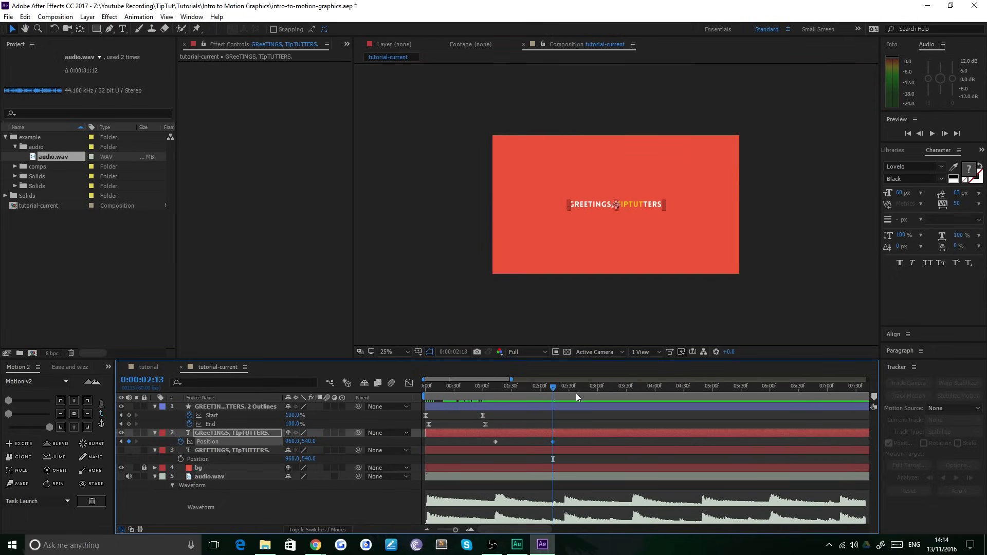
{"action": "left_click", "coordinate": [122, 442]}
- Move the greeting text down to 960.0, 600.0 at its first Position keyframe, 0:00:01:13
{"action": "key", "text": "period"}
{"action": "key", "text": "shift+Down"}
{"action": "key", "text": "shift+Down"}
{"action": "key", "text": "shift+Down"}
{"action": "key", "text": "shift+Down"}
{"action": "key", "text": "shift+Down"}
{"action": "key", "text": "shift+Down"}
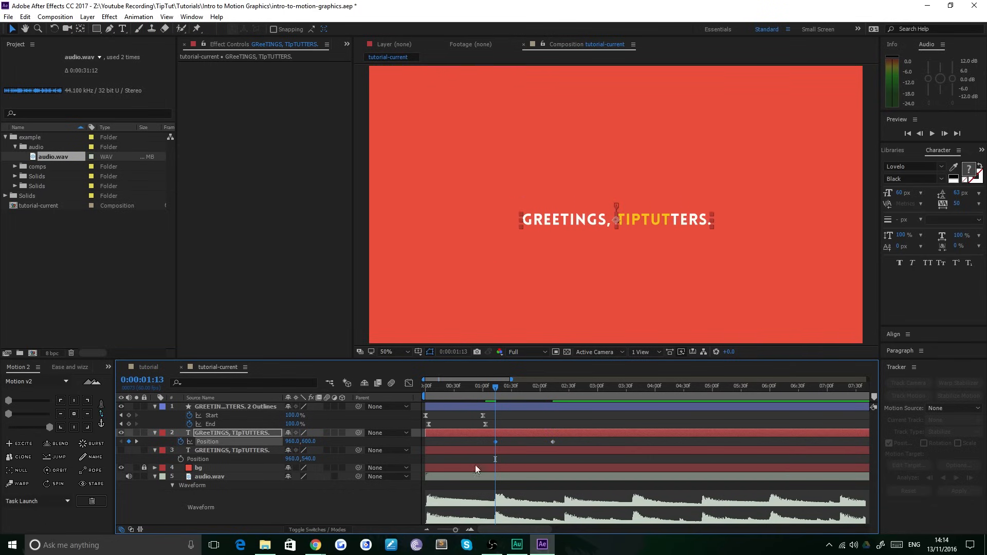
- Preview the text's upward Position movement with the audio from 0:00:01:02
{"action": "left_click", "coordinate": [484, 388]}
{"action": "key", "text": "space"}
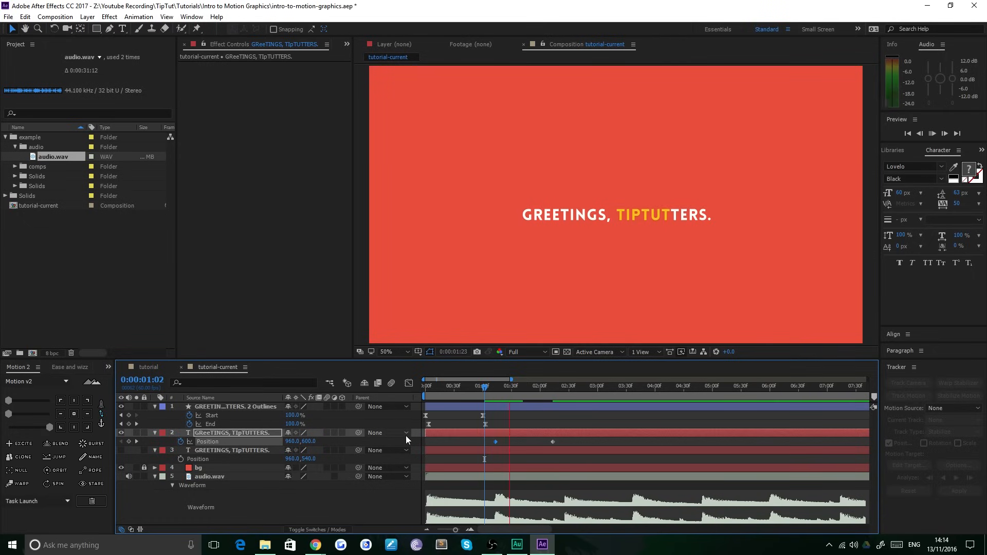
{"action": "key", "text": "space"}
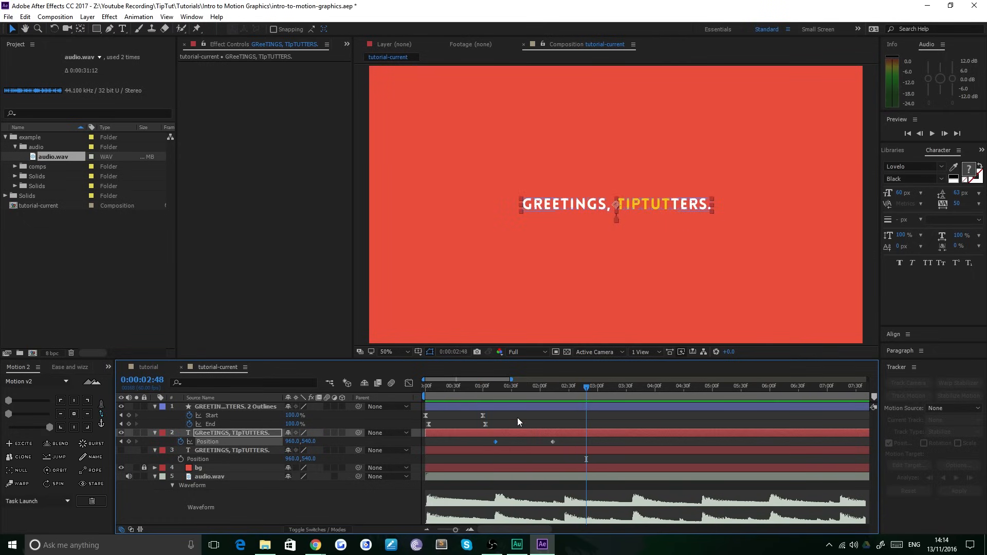
- Apply Easy Ease to both Position keyframes of the upper greeting text layer
{"action": "left_click_drag", "start_coordinate": [498, 387], "coordinate": [455, 447]}
{"action": "right_click", "coordinate": [495, 442]}
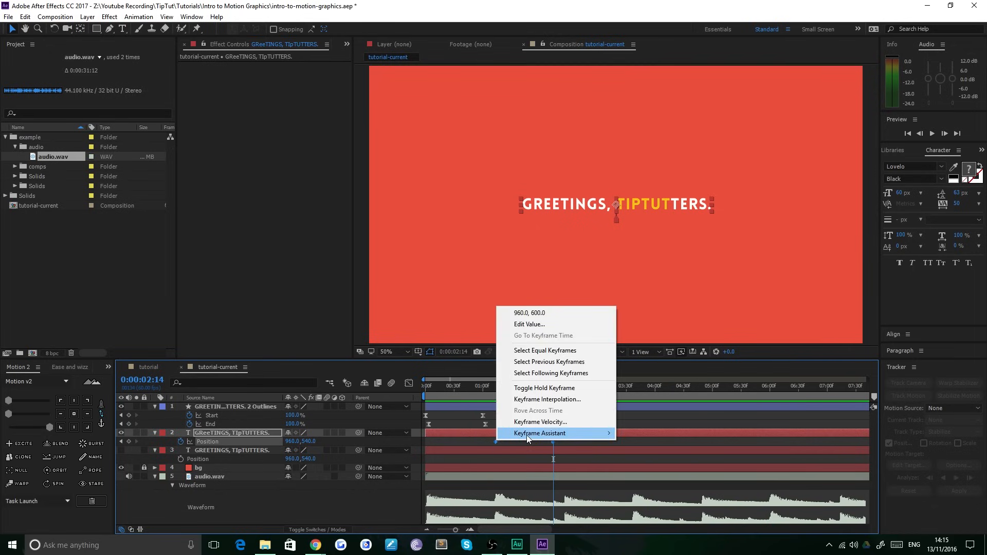
{"action": "mouse_move", "coordinate": [526, 435]}
{"action": "left_click", "coordinate": [637, 458]}
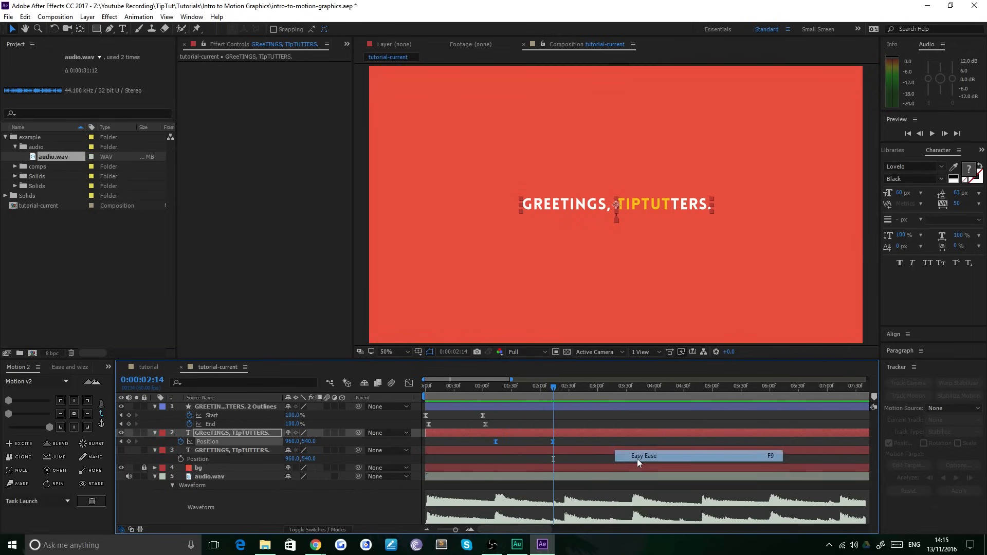
- Shape the text's Position speed graph into a fast start with a gradual slowdown, and preview the motion
{"action": "left_click", "coordinate": [409, 383]}
{"action": "left_click_drag", "start_coordinate": [615, 459], "coordinate": [487, 494]}
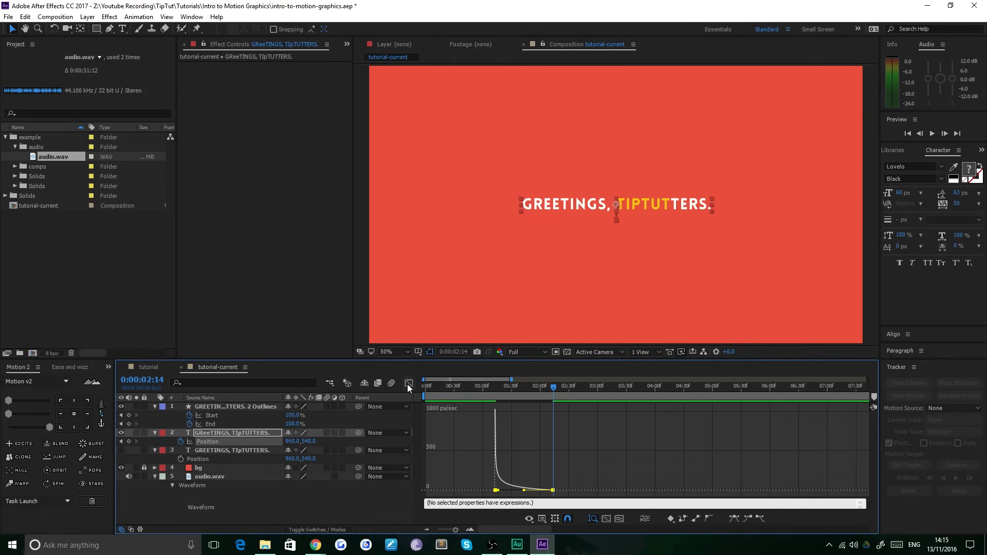
{"action": "left_click", "coordinate": [409, 384]}
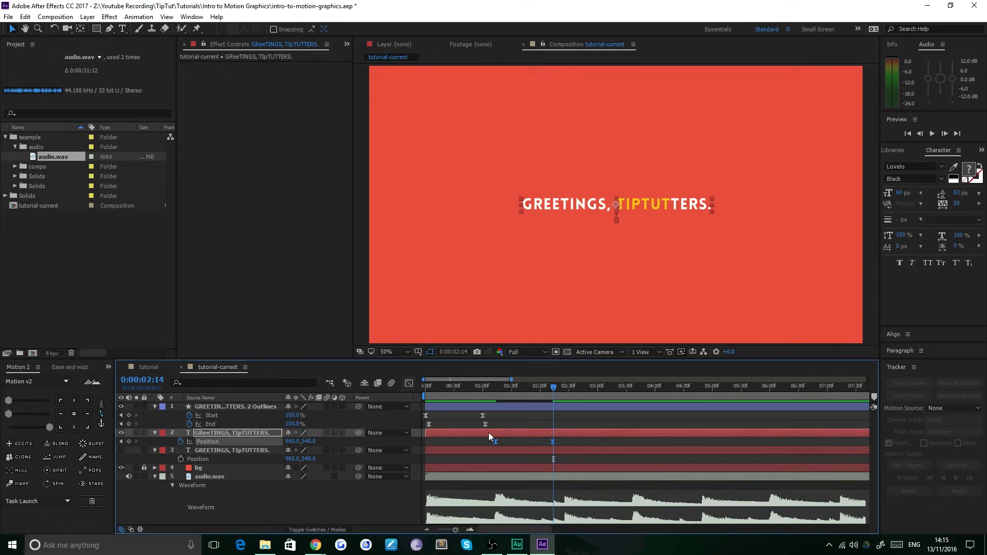
{"action": "left_click", "coordinate": [494, 389]}
{"action": "key", "text": "space"}
{"action": "key", "text": "space"}
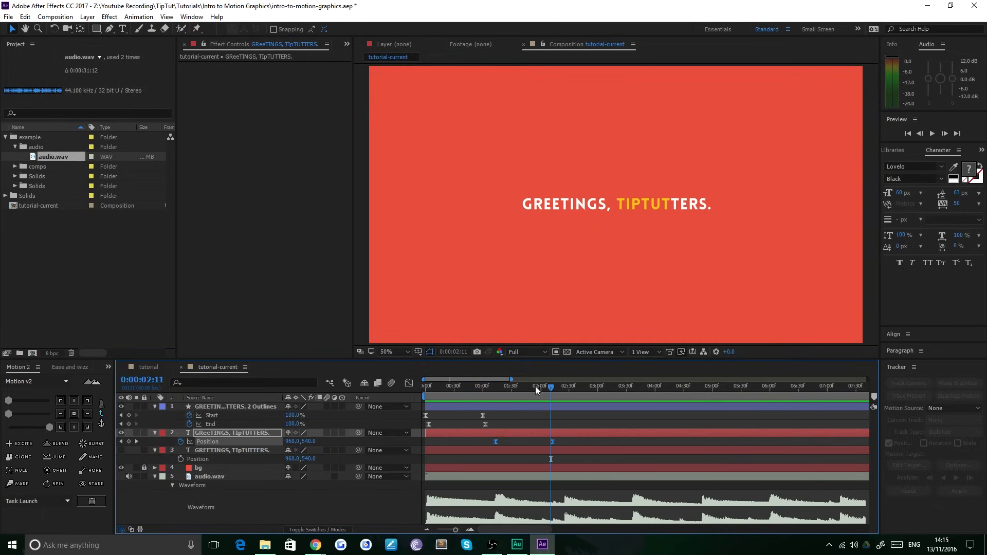
- Reset the upper text's two Position keyframes to linear, ease them with the Motion v2 sliders, and preview from 0:00:00:56
{"action": "left_click", "coordinate": [553, 443], "text": "ctrl"}
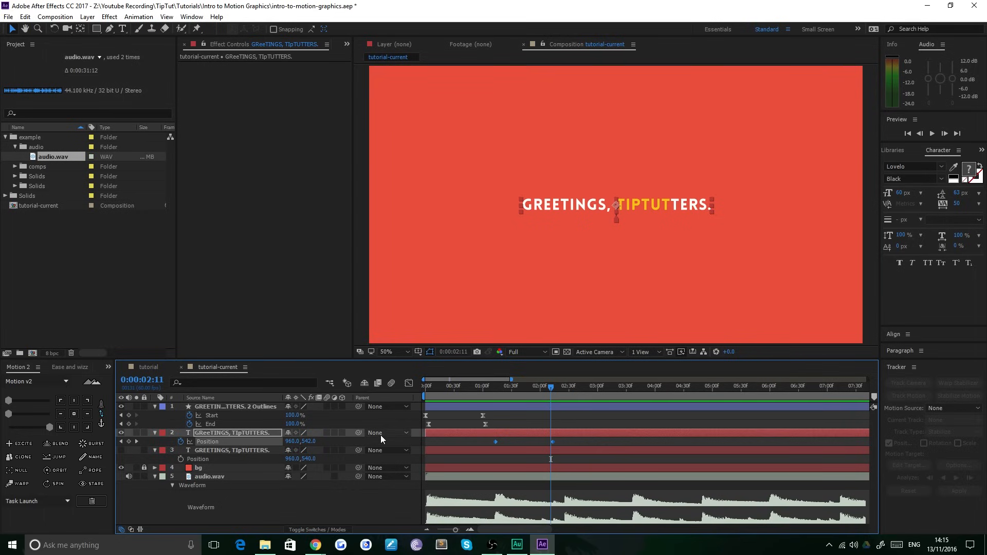
{"action": "left_click", "coordinate": [57, 428]}
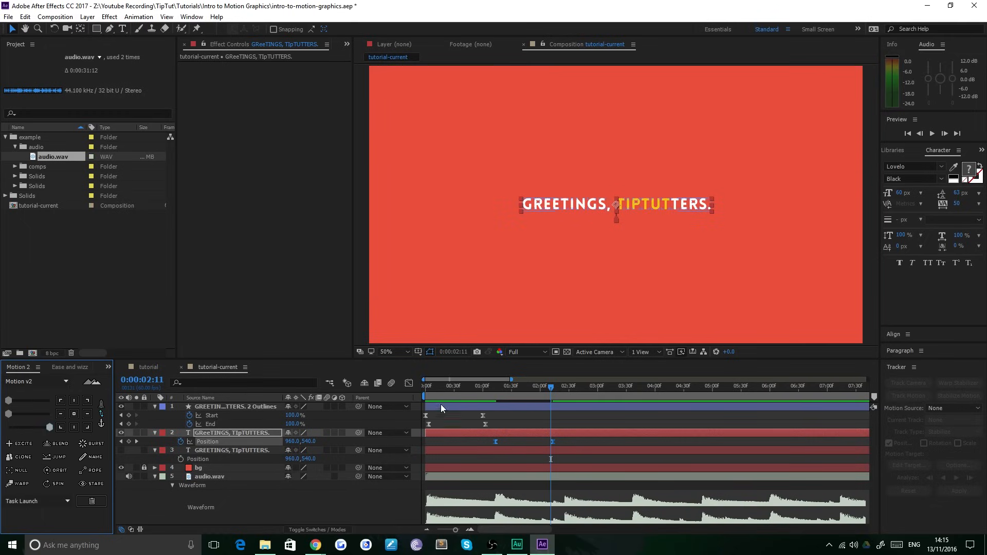
{"action": "left_click", "coordinate": [479, 384]}
{"action": "key", "text": "space"}
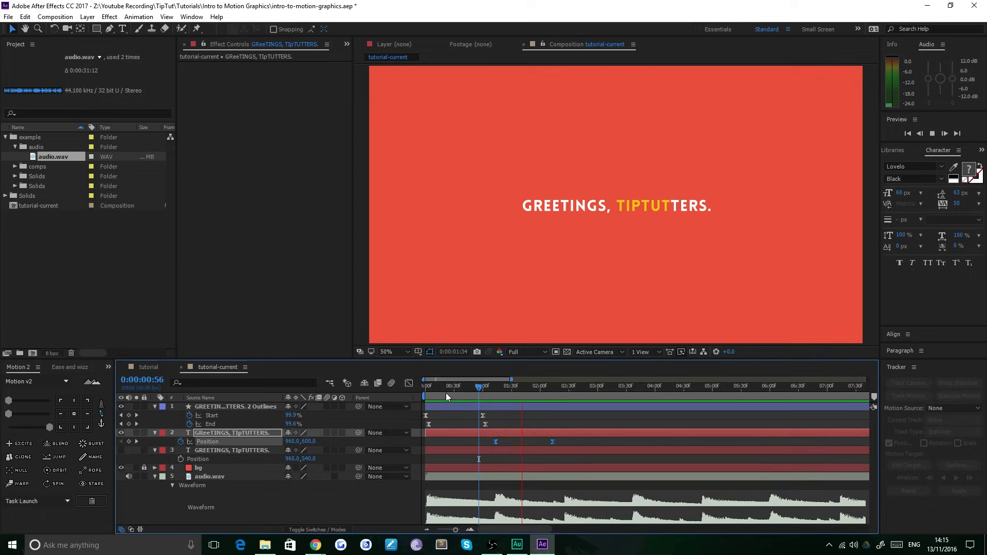
- Reshape the Position speed graph to peak sharply at the first keyframe and taper toward the second, and preview from 0:00:00:56
{"action": "left_click", "coordinate": [566, 437]}
{"action": "key", "text": "shift+F3"}
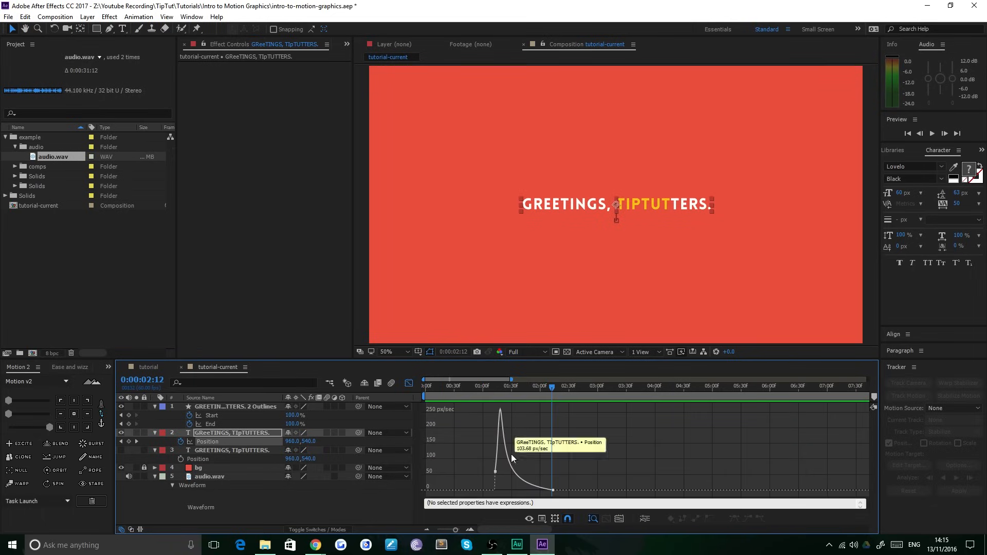
{"action": "left_click_drag", "start_coordinate": [579, 446], "coordinate": [481, 470]}
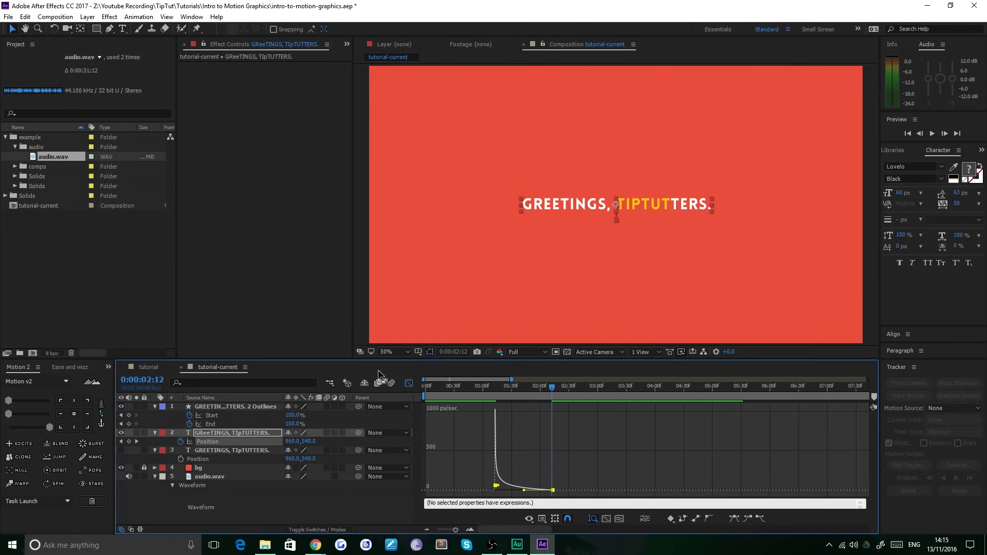
{"action": "left_click", "coordinate": [409, 383]}
{"action": "left_click", "coordinate": [478, 388]}
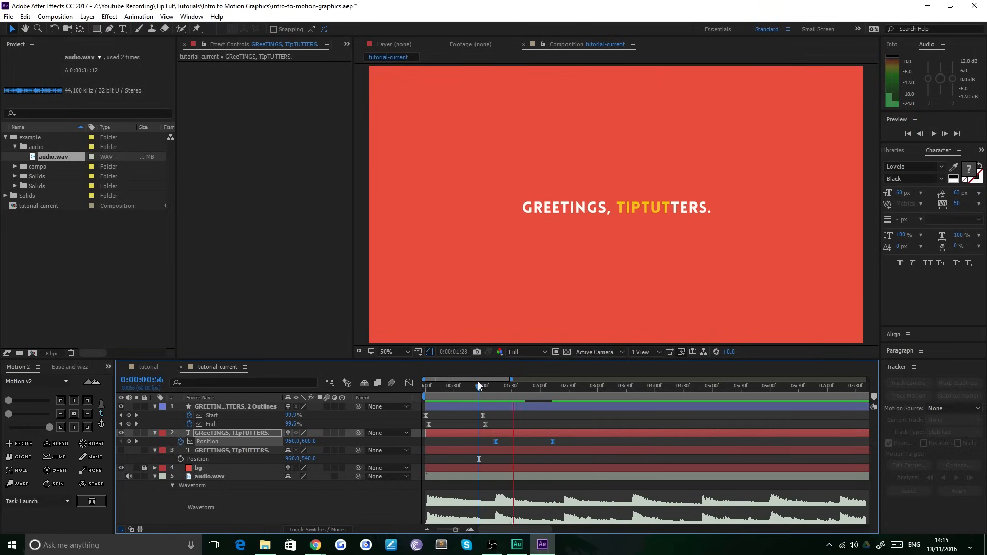
{"action": "key", "text": "space"}
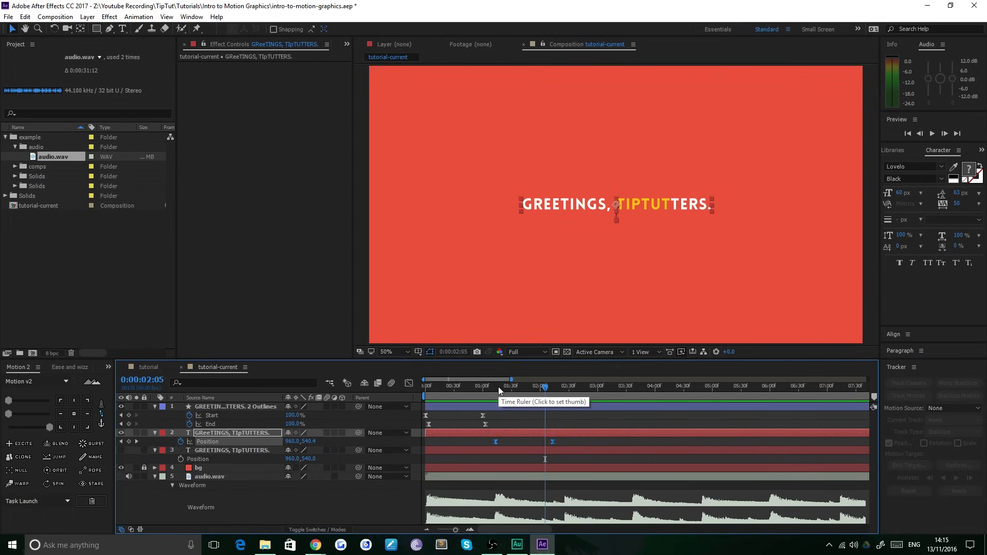
- Play the greeting section of the tutorial example composition around 0:00:00:50 to study how its filled text appears, and return to tutorial-current
{"action": "left_click", "coordinate": [495, 389]}
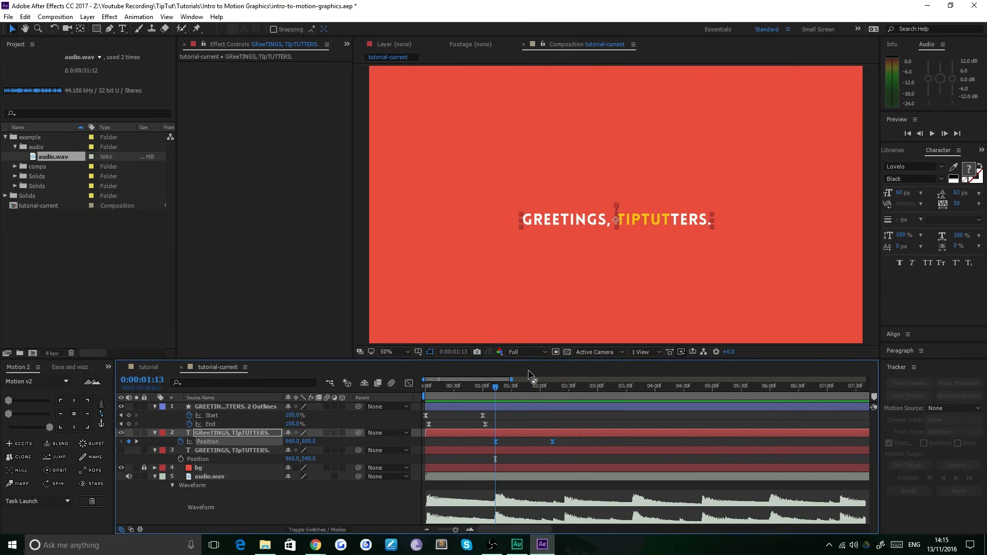
{"action": "left_click", "coordinate": [150, 368]}
{"action": "left_click", "coordinate": [442, 389]}
{"action": "left_click_drag", "start_coordinate": [443, 388], "coordinate": [439, 390]}
{"action": "key", "text": "space"}
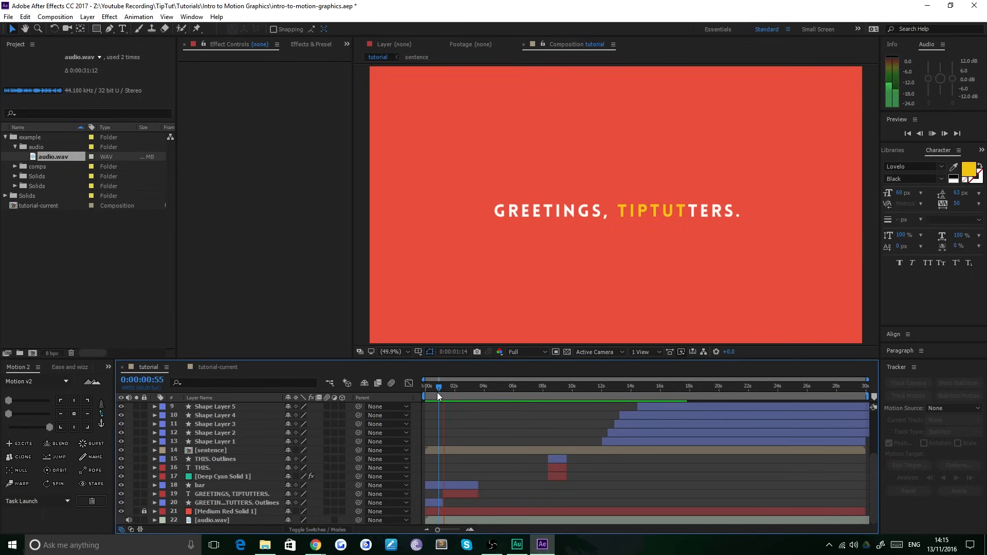
{"action": "key", "text": "space"}
{"action": "left_click", "coordinate": [438, 389]}
{"action": "key", "text": "space"}
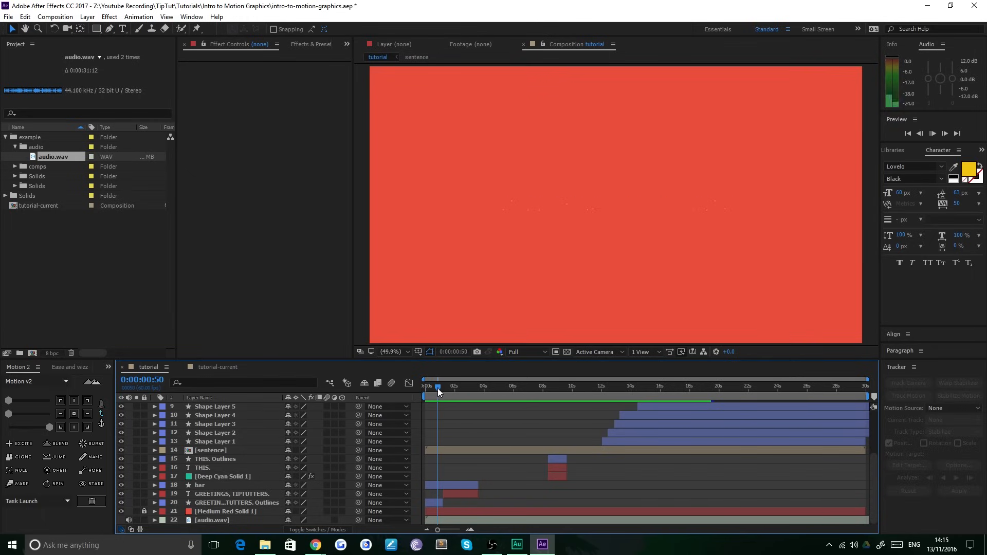
{"action": "key", "text": "space"}
{"action": "left_click", "coordinate": [205, 367]}
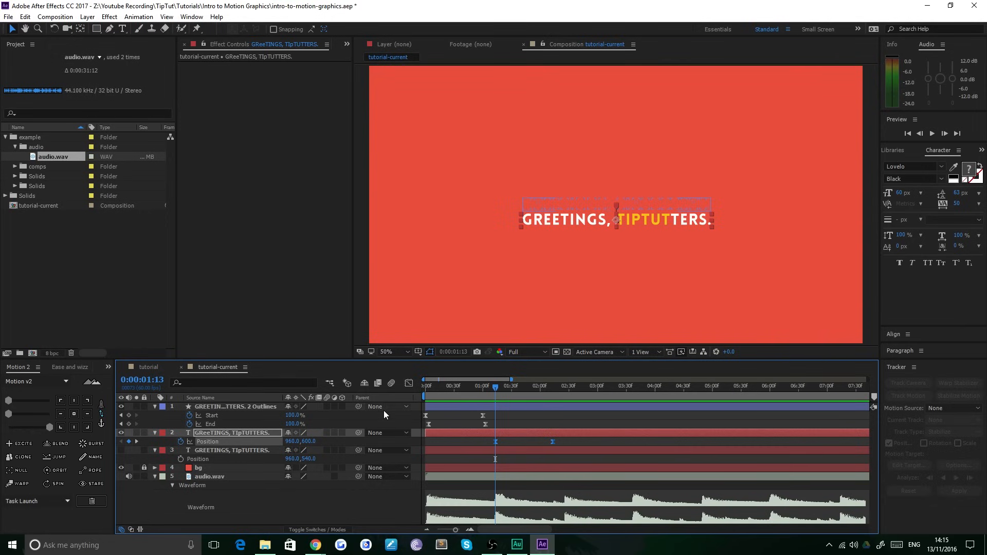
{"action": "key", "text": "Left"}
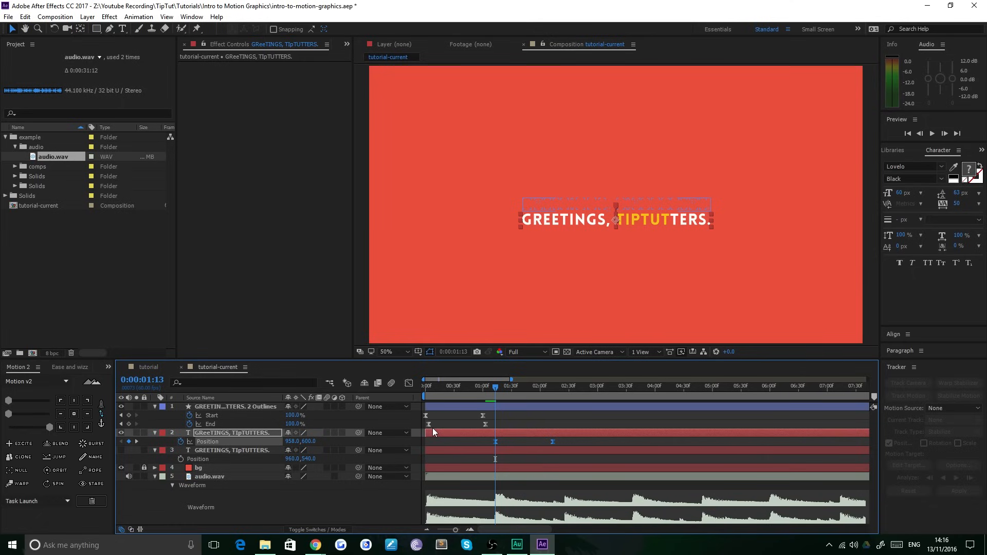
{"action": "key", "text": "Right"}
{"action": "key", "text": "Right"}
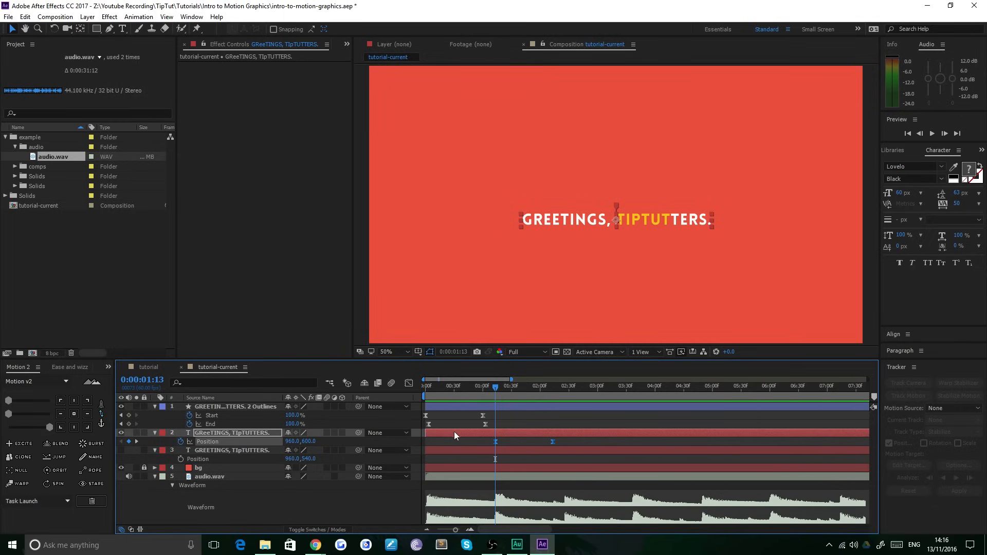
- Try moving the upper greeting text layer's in-point close to 0:00:01:13, and extend it back to the composition's start
{"action": "left_click_drag", "start_coordinate": [423, 436], "coordinate": [492, 437]}
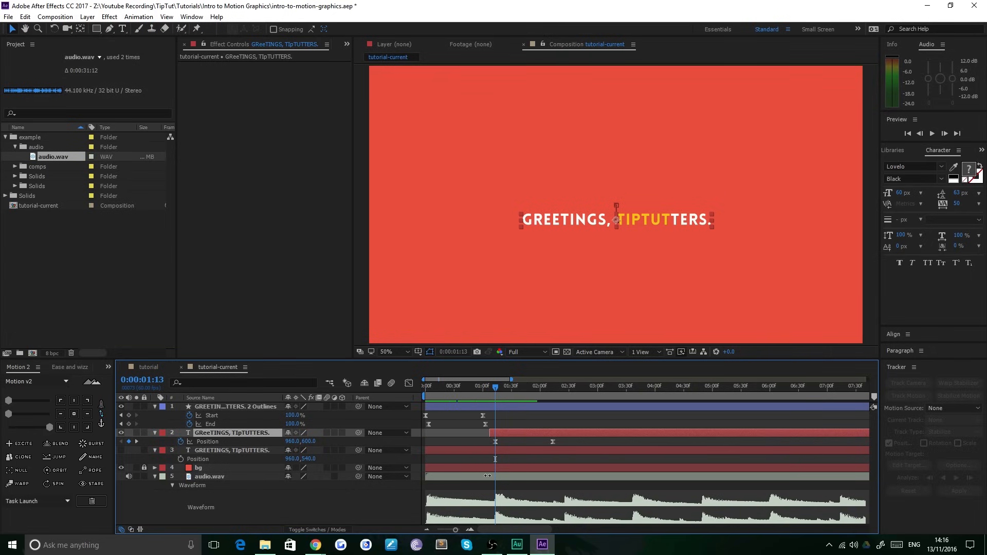
{"action": "left_click_drag", "start_coordinate": [490, 480], "coordinate": [516, 489]}
{"action": "left_click_drag", "start_coordinate": [496, 391], "coordinate": [518, 389]}
{"action": "left_click_drag", "start_coordinate": [517, 433], "coordinate": [386, 455]}
- Trim the start of the upper greeting text layer to its first Position keyframe at 0:00:01:13
{"action": "left_click_drag", "start_coordinate": [512, 387], "coordinate": [488, 389]}
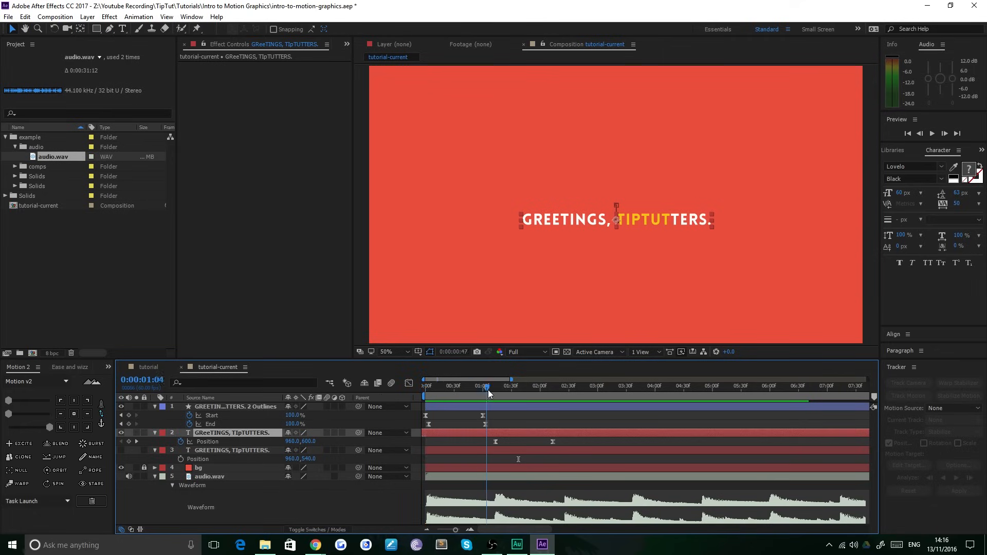
{"action": "left_click", "coordinate": [137, 441]}
{"action": "key", "text": "alt+bracketleft"}
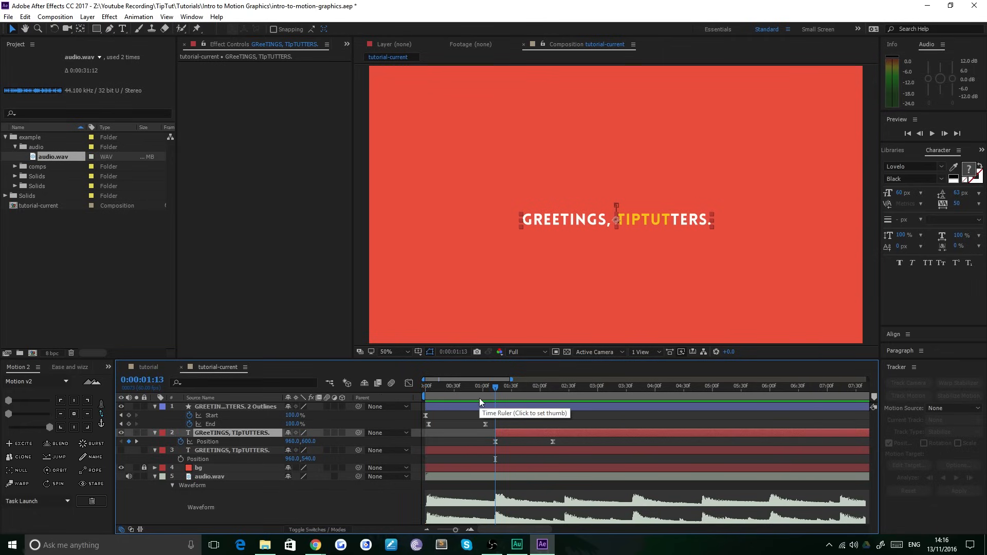
- Try trimming the end of the upper greeting text layer to its second Position keyframe at 0:00:02:13, and undo the trim
{"action": "left_click", "coordinate": [135, 440]}
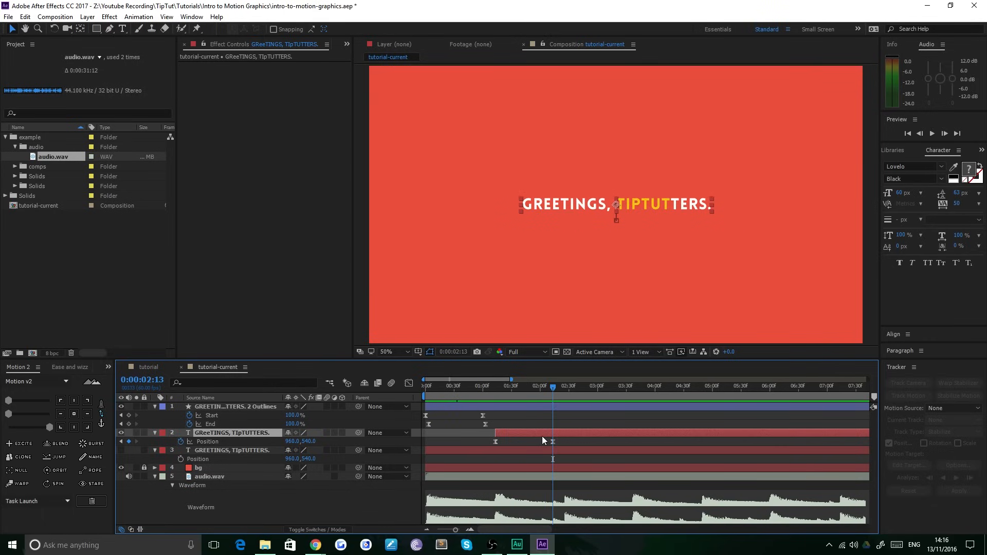
{"action": "key", "text": "alt+bracketright"}
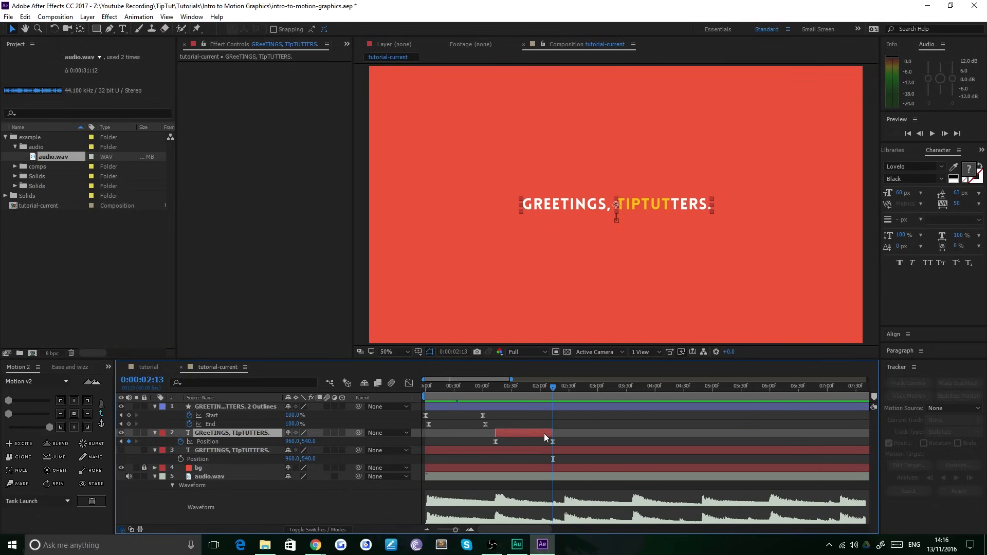
{"action": "key", "text": "ctrl+z"}
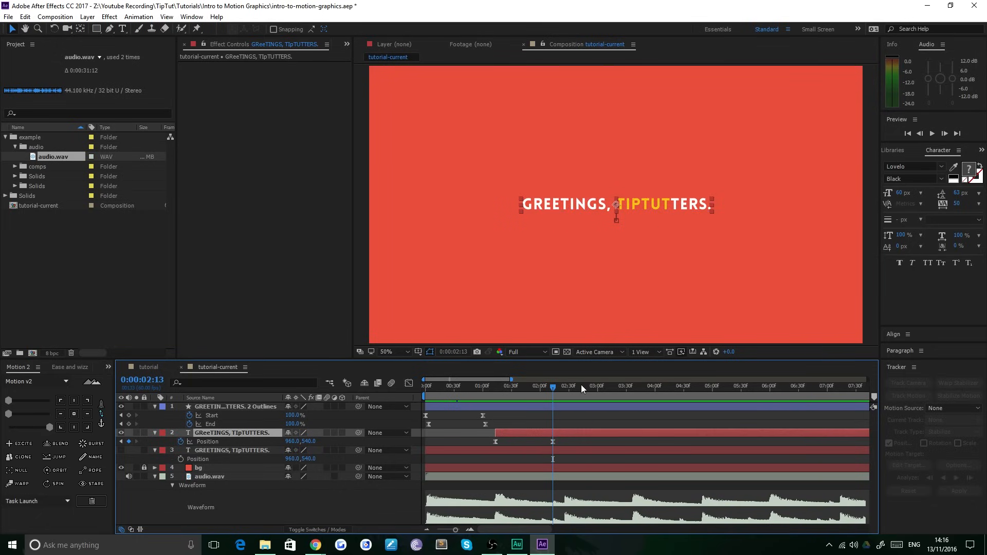
- Preview the outline and filled greeting text animation in tutorial-current from 0:00:00:00
{"action": "left_click_drag", "start_coordinate": [494, 387], "coordinate": [372, 387]}
{"action": "key", "text": "space"}
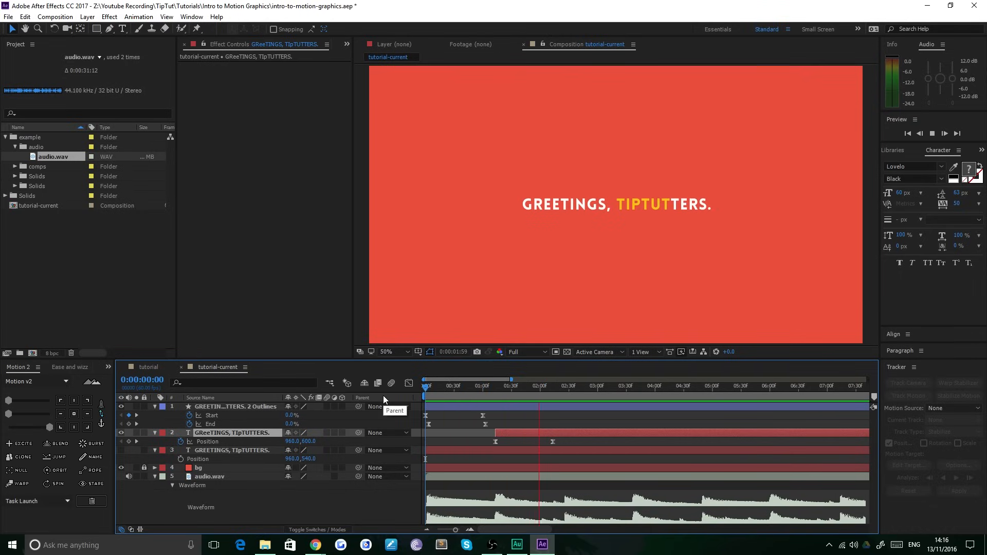
{"action": "key", "text": "space"}
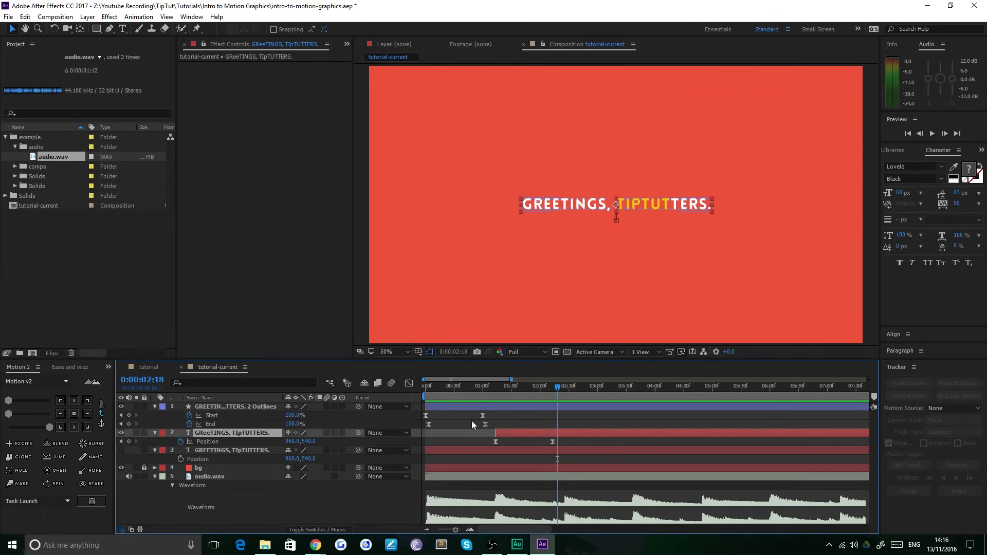
- Play the greeting in the tutorial example and again in tutorial-current to compare how far the text travels upward
{"action": "left_click", "coordinate": [146, 368]}
{"action": "left_click", "coordinate": [432, 389]}
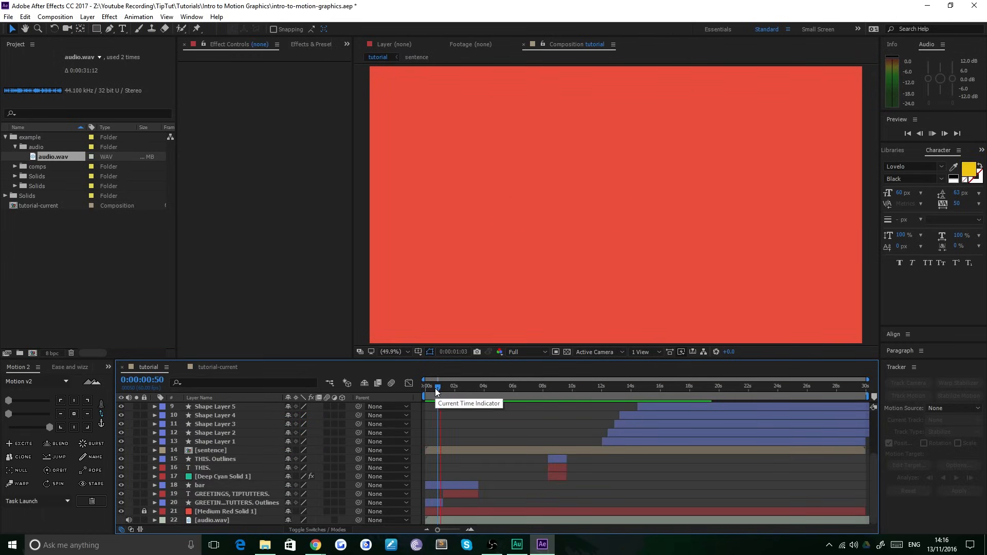
{"action": "key", "text": "space"}
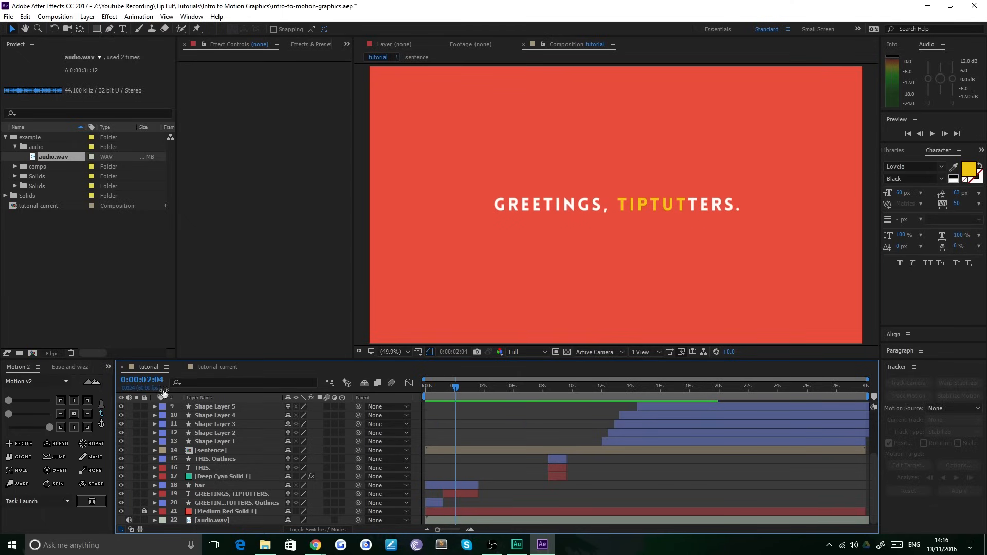
{"action": "left_click", "coordinate": [216, 367]}
{"action": "key", "text": "space"}
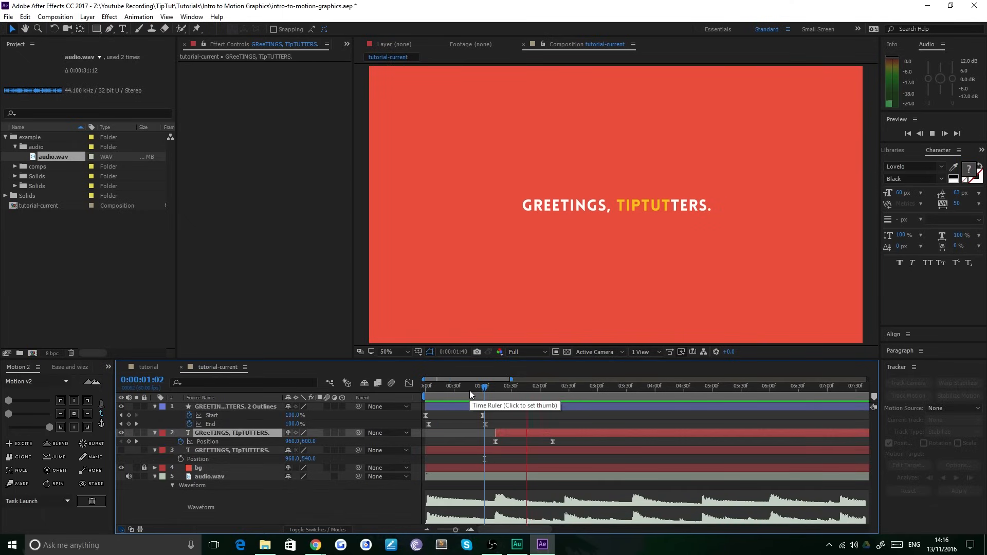
{"action": "key", "text": "space"}
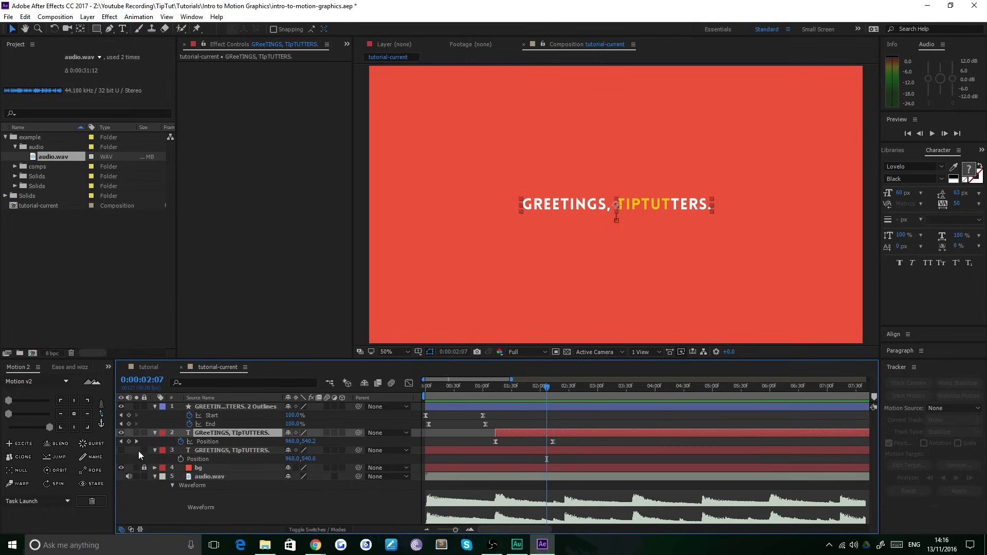
- Raise the upper greeting text to 960.0, 580.0 at its first Position keyframe, 0:00:01:13
{"action": "left_click", "coordinate": [122, 442]}
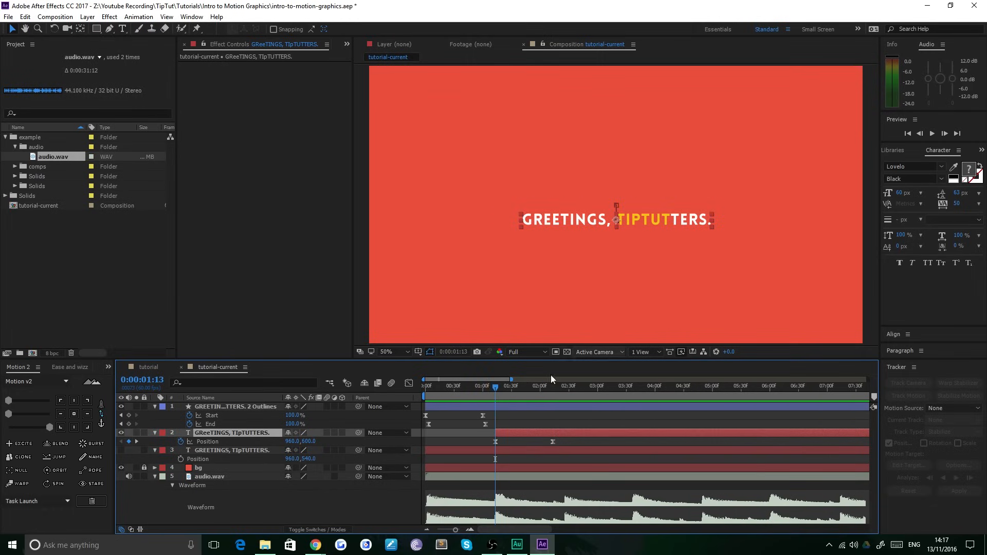
{"action": "left_click_drag", "start_coordinate": [478, 448], "coordinate": [519, 450]}
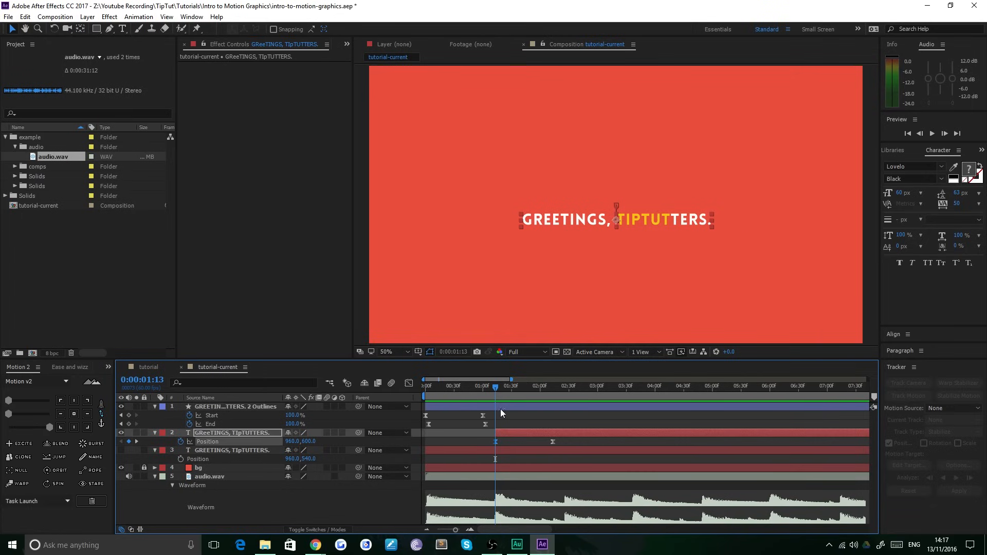
{"action": "key", "text": "shift+Up"}
{"action": "key", "text": "shift+Up"}
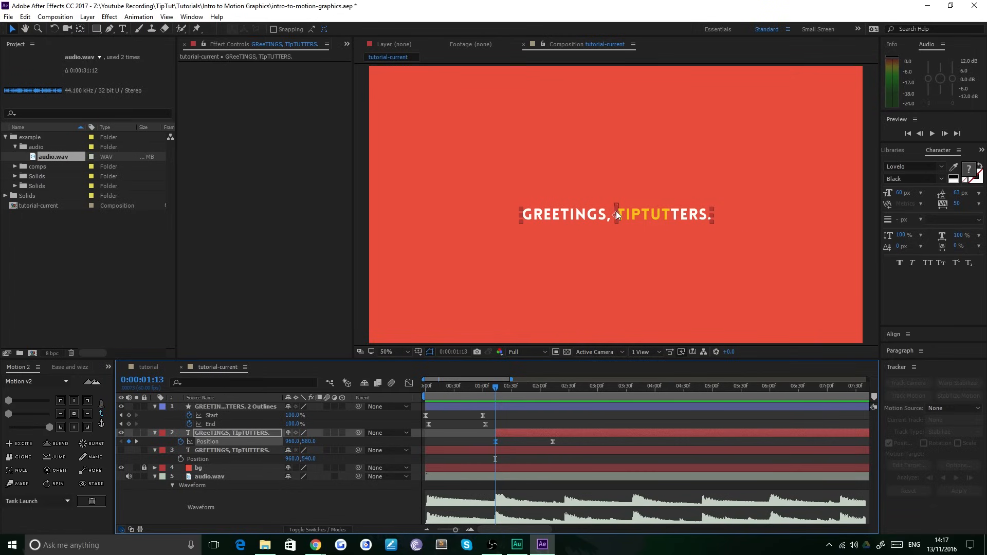
- Examine the upper greeting text's Position motion path up close at 0:00:01:13
{"action": "key", "text": "period"}
{"action": "key", "text": "period"}
{"action": "key", "text": "period"}
{"action": "key", "text": "period"}
{"action": "key", "text": "period"}
{"action": "key", "text": "period"}
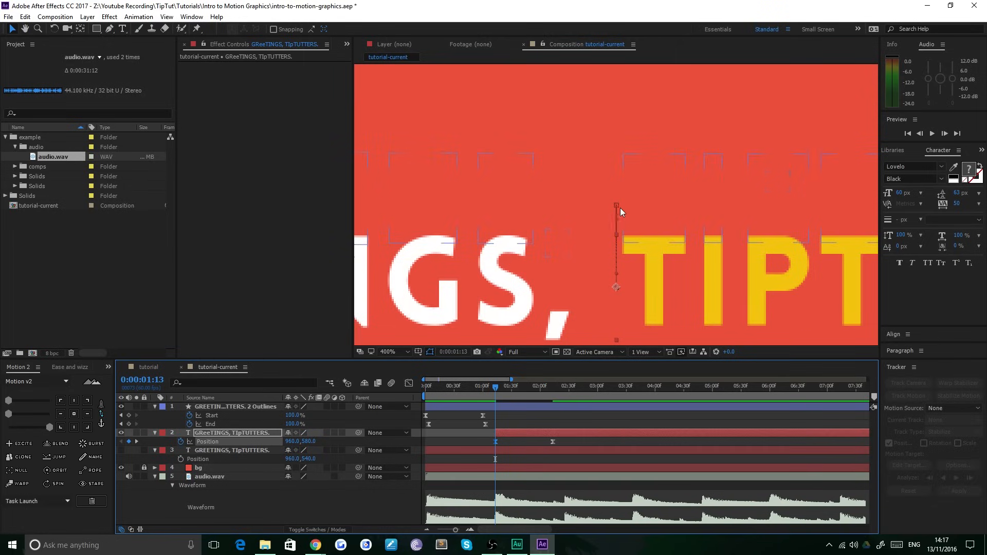
{"action": "key", "text": "comma"}
{"action": "key", "text": "comma"}
{"action": "key", "text": "comma"}
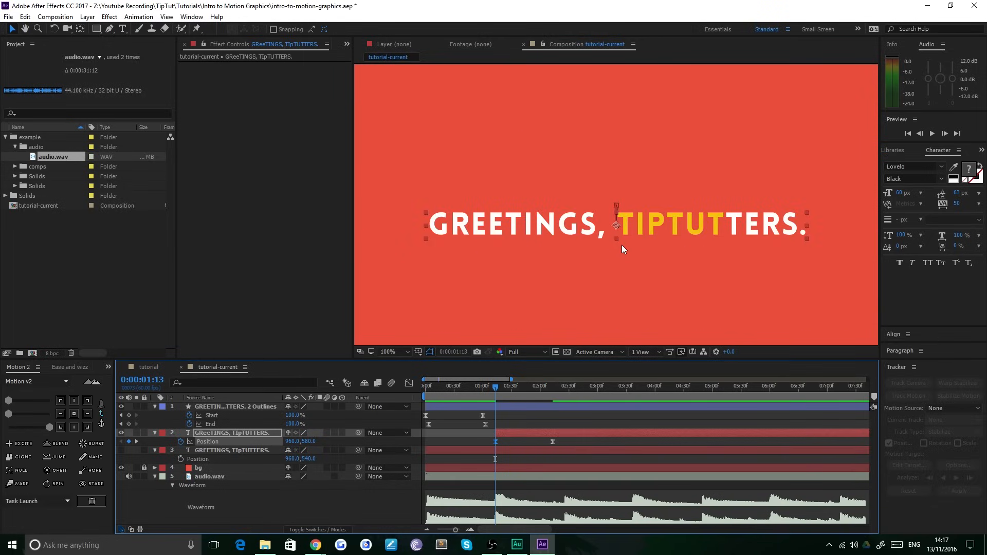
- Lower the upper greeting text to 960.0, 820.0 at its first Position keyframe, 0:00:01:13
{"action": "key", "text": "shift+Down"}
{"action": "key", "text": "shift+Down"}
{"action": "key", "text": "shift+Down"}
{"action": "key", "text": "shift+Down"}
{"action": "key", "text": "shift+Down"}
{"action": "key", "text": "shift+Down"}
{"action": "key", "text": "shift+Down"}
{"action": "key", "text": "shift+Down"}
{"action": "key", "text": "shift+Down"}
{"action": "key", "text": "shift+Down"}
{"action": "key", "text": "shift+Down"}
{"action": "key", "text": "shift+Down"}
{"action": "key", "text": "shift+Down"}
{"action": "key", "text": "shift+Down"}
{"action": "key", "text": "shift+Down"}
{"action": "key", "text": "shift+Down"}
{"action": "key", "text": "shift+Down"}
{"action": "key", "text": "shift+Down"}
{"action": "key", "text": "shift+Down"}
{"action": "key", "text": "shift+Down"}
{"action": "key", "text": "shift+Down"}
{"action": "key", "text": "shift+Down"}
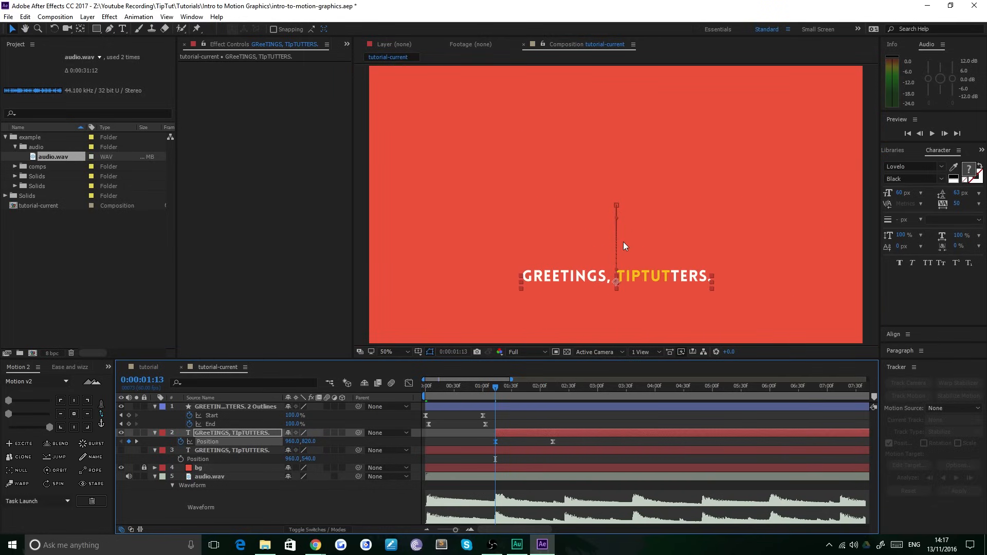
- Raise the upper greeting text to 960.0, 600.0 at its first Position keyframe, 0:00:01:13
{"action": "key", "text": "shift+Up"}
{"action": "key", "text": "shift+Up"}
{"action": "key", "text": "shift+Up"}
{"action": "key", "text": "shift+Up"}
{"action": "key", "text": "shift+Up"}
{"action": "key", "text": "shift+Up"}
{"action": "key", "text": "shift+Up"}
{"action": "key", "text": "shift+Up"}
{"action": "key", "text": "shift+Up"}
{"action": "key", "text": "shift+Up"}
{"action": "key", "text": "shift+Up"}
{"action": "key", "text": "shift+Up"}
{"action": "key", "text": "shift+Up"}
{"action": "key", "text": "shift+Up"}
{"action": "key", "text": "shift+Up"}
{"action": "key", "text": "shift+Up"}
{"action": "key", "text": "shift+Up"}
{"action": "key", "text": "shift+Up"}
{"action": "key", "text": "shift+Up"}
{"action": "key", "text": "shift+Up"}
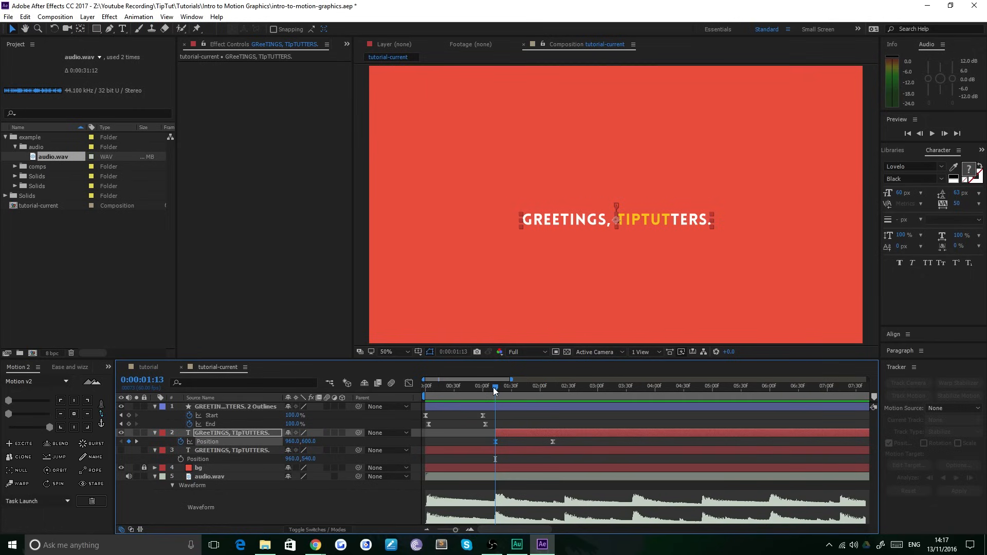
- Trim the upper greeting text layer to start at 0:00:01:18, just after its first Position keyframe
{"action": "left_click_drag", "start_coordinate": [494, 387], "coordinate": [499, 386]}
{"action": "left_click", "coordinate": [506, 412]}
{"action": "left_click", "coordinate": [515, 435]}
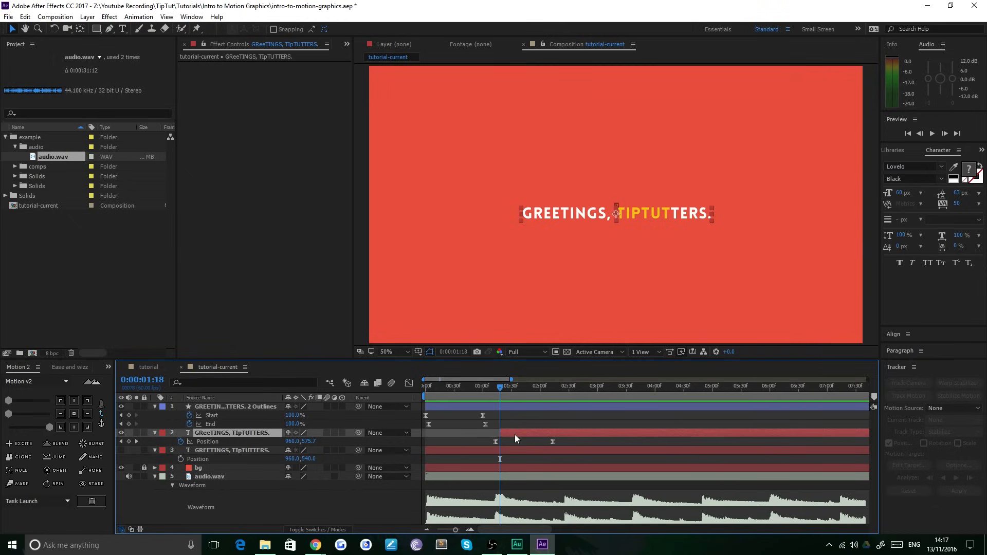
{"action": "key", "text": "space"}
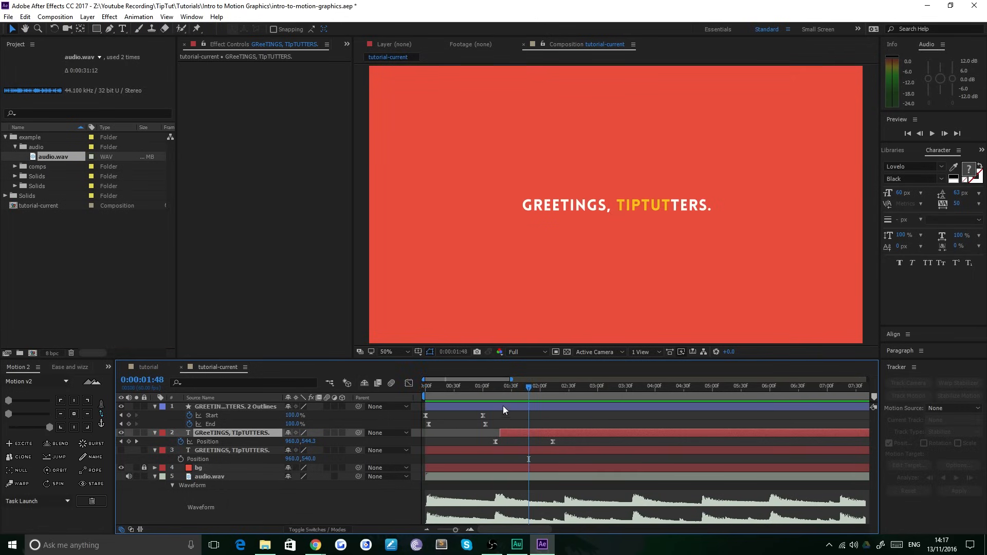
{"action": "left_click", "coordinate": [486, 386]}
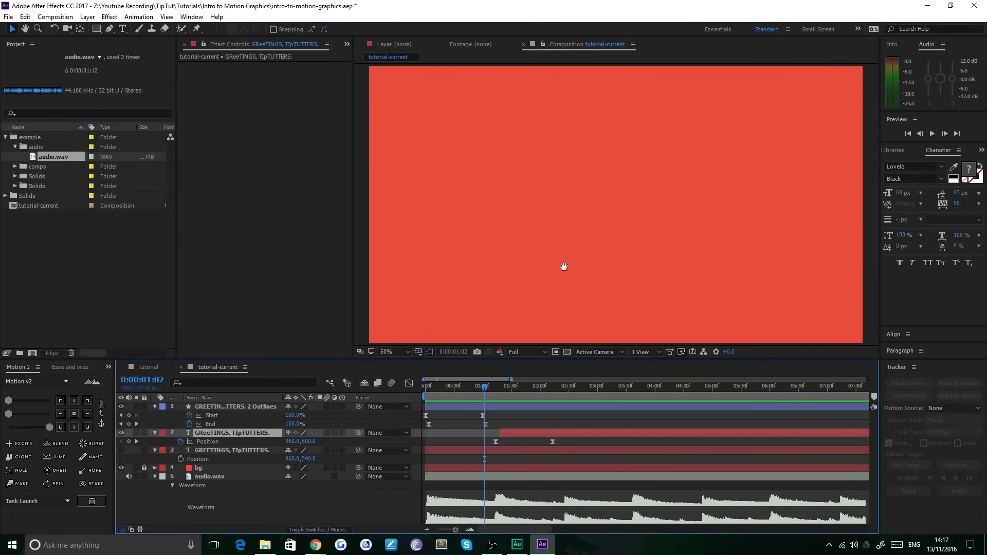
{"action": "left_click_drag", "start_coordinate": [494, 390], "coordinate": [496, 389]}
{"action": "left_click_drag", "start_coordinate": [497, 434], "coordinate": [495, 434]}
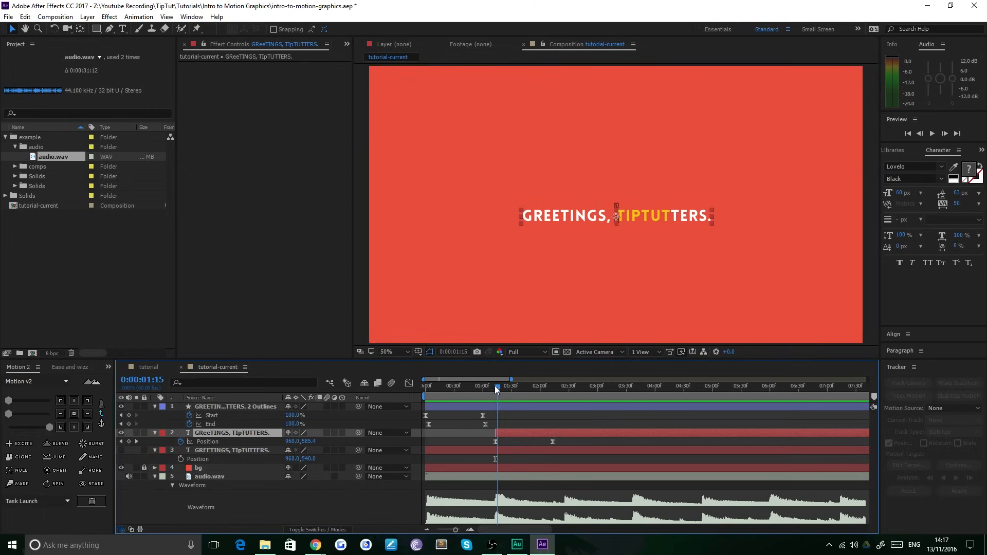
{"action": "left_click_drag", "start_coordinate": [494, 386], "coordinate": [498, 387]}
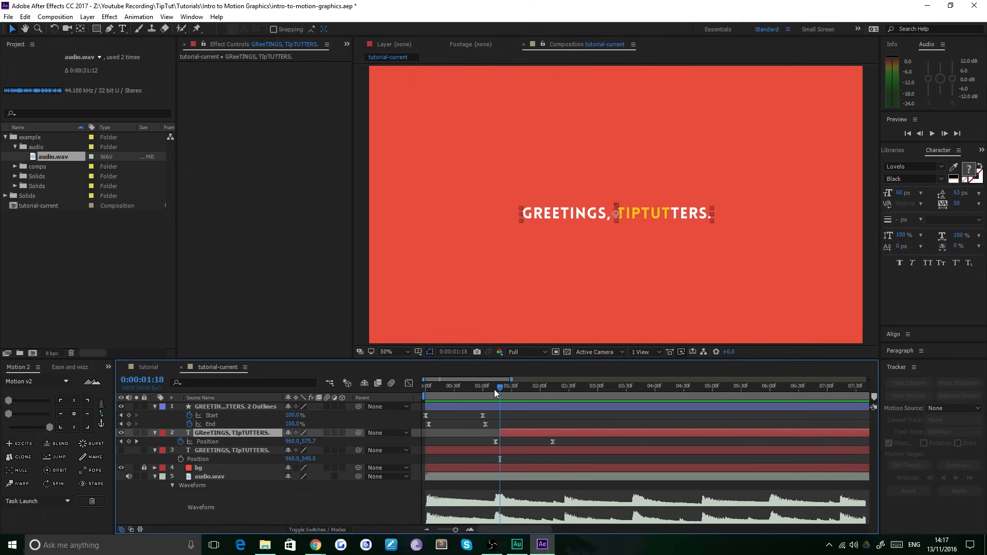
- Play the greeting from 0:00:00:49 to check the text's entrance, and go to the second Position keyframe at 0:00:02:13
{"action": "left_click_drag", "start_coordinate": [495, 387], "coordinate": [473, 389]}
{"action": "key", "text": "space"}
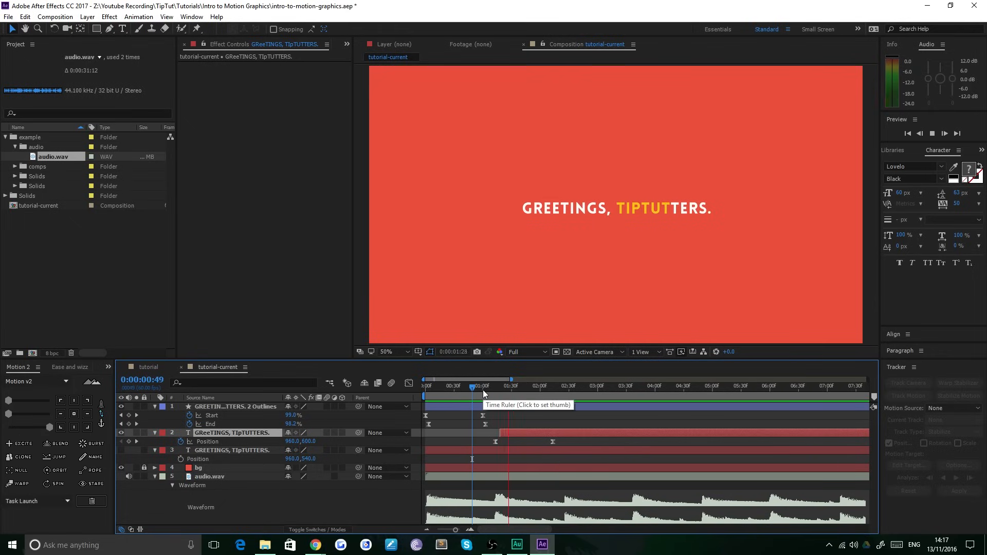
{"action": "key", "text": "space"}
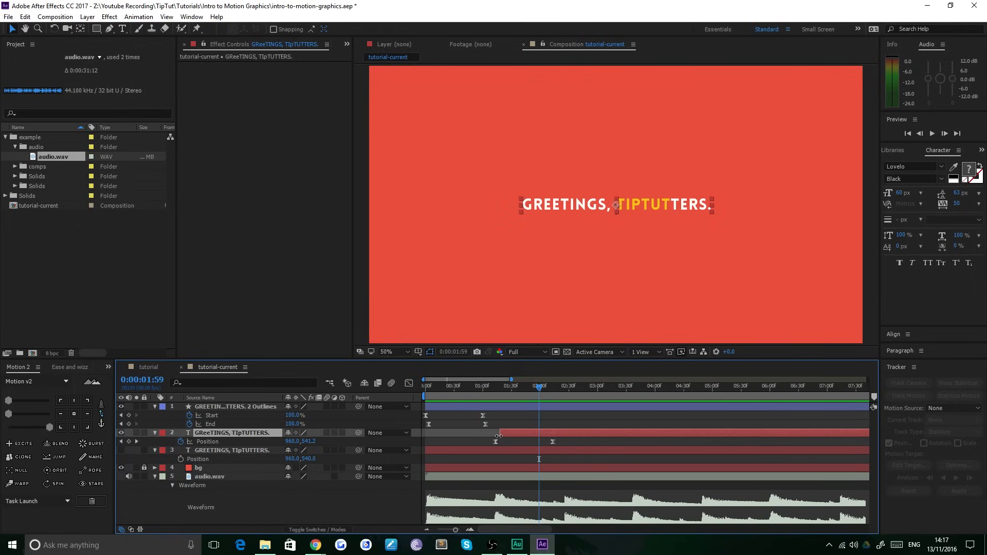
{"action": "key", "text": "k"}
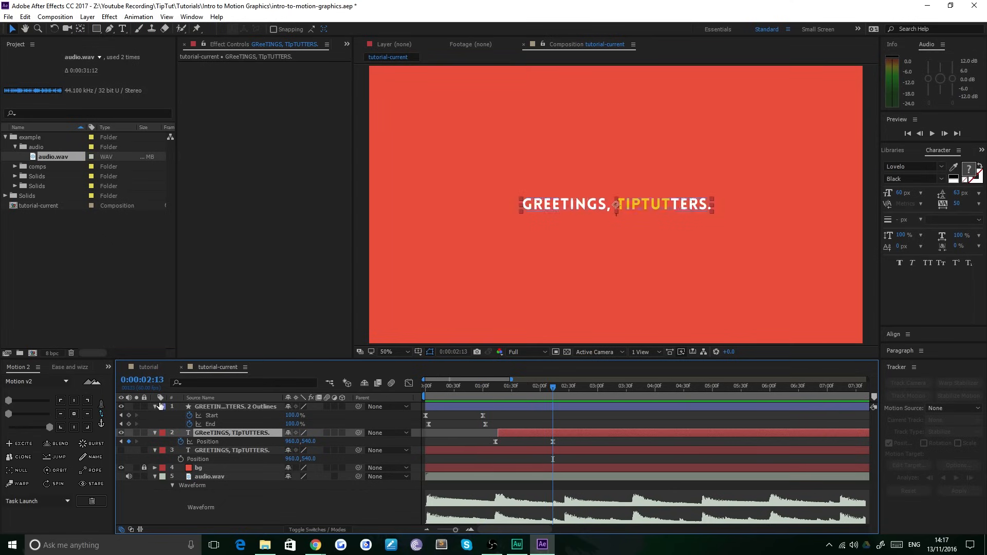
- Play the tutorial example from 0:00:02:04 and 0:00:02:14 to examine how the greeting grows, and return to tutorial-current
{"action": "left_click", "coordinate": [149, 367]}
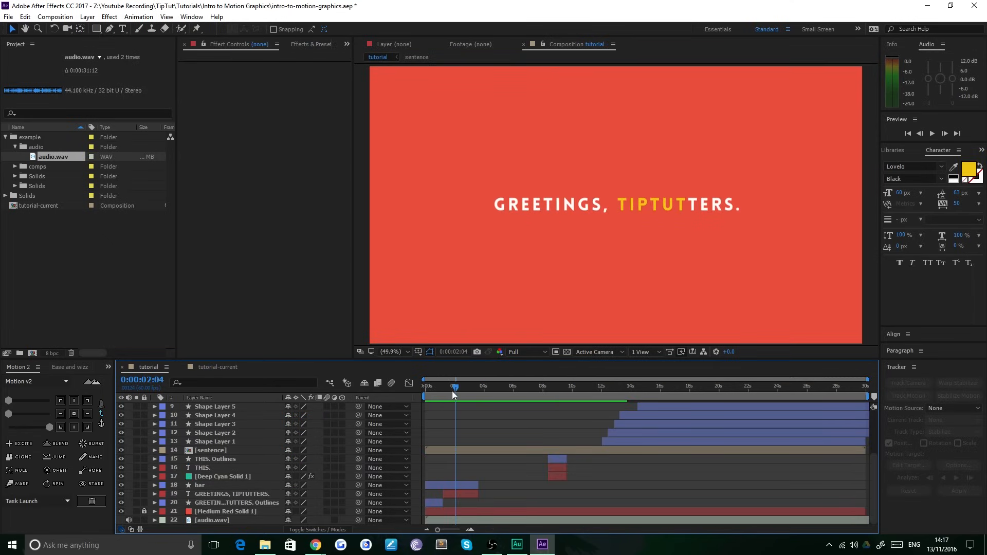
{"action": "key", "text": "space"}
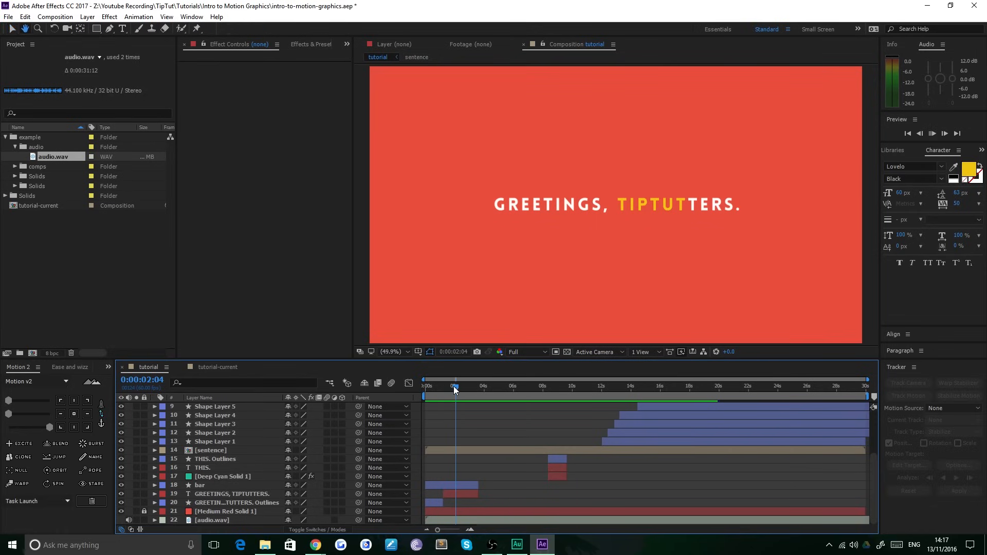
{"action": "mouse_move", "coordinate": [455, 387]}
{"action": "left_mouse_down"}
{"action": "mouse_move", "coordinate": [476, 388]}
{"action": "mouse_move", "coordinate": [459, 386]}
{"action": "left_mouse_up"}
{"action": "key", "text": "space"}
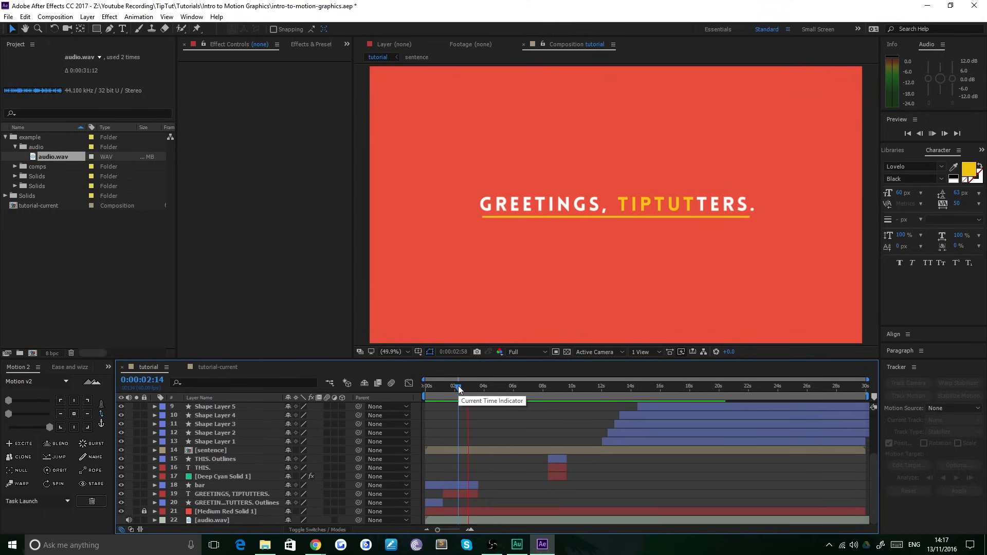
{"action": "key", "text": "space"}
{"action": "left_click", "coordinate": [210, 367]}
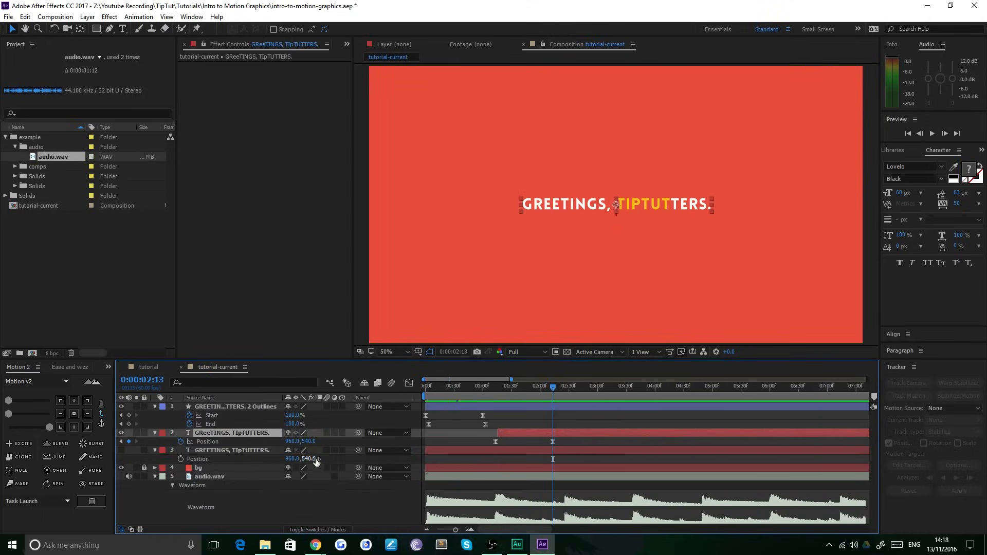
- Display only the Scale property of the upper greeting text layer
{"action": "left_click", "coordinate": [227, 450]}
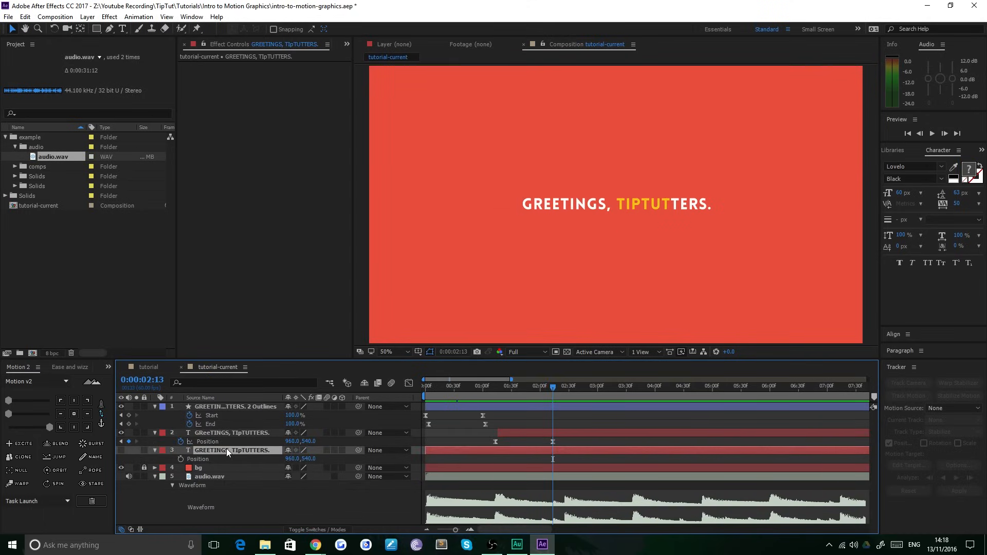
{"action": "left_click", "coordinate": [240, 435]}
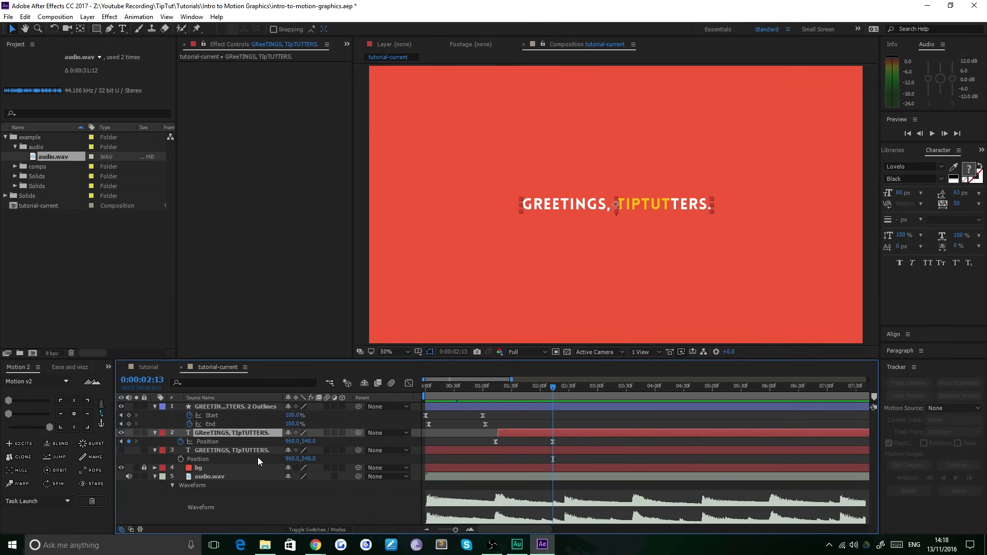
{"action": "key", "text": "shift+s"}
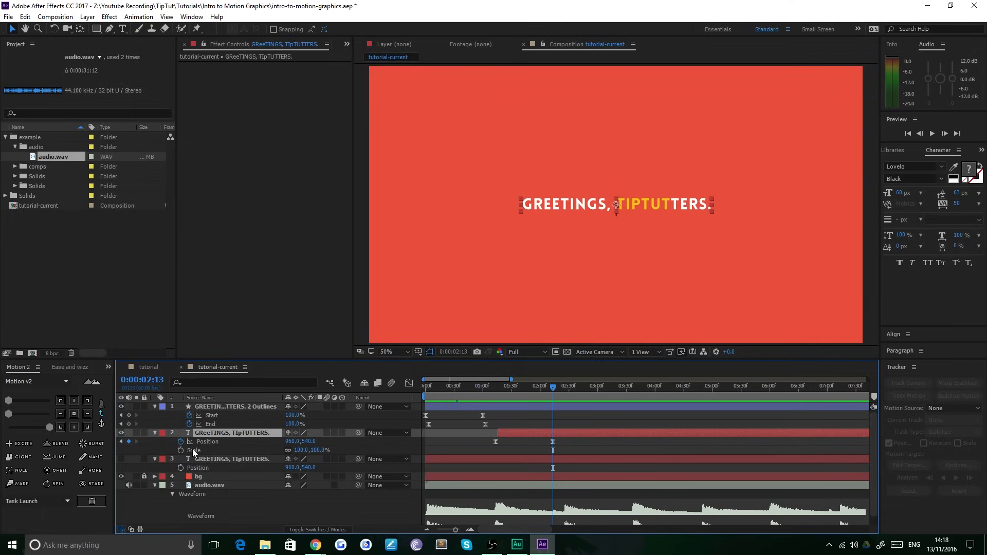
{"action": "key", "text": "u"}
{"action": "key", "text": "s"}
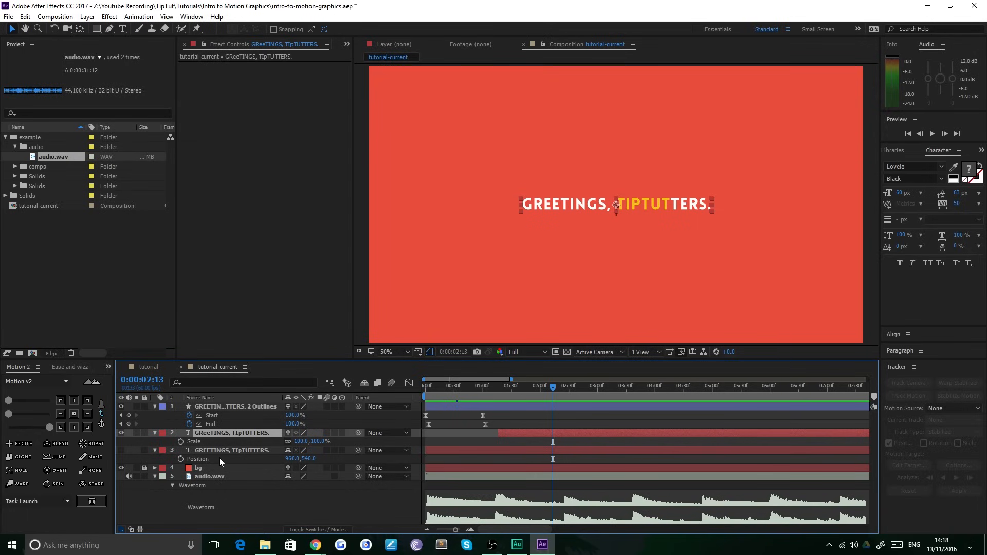
- Shift the upper greeting text layer to start at 0:00:02:13 and display its Position and Scale properties together
{"action": "key", "text": "ctrl+z"}
{"action": "key", "text": "ctrl+z"}
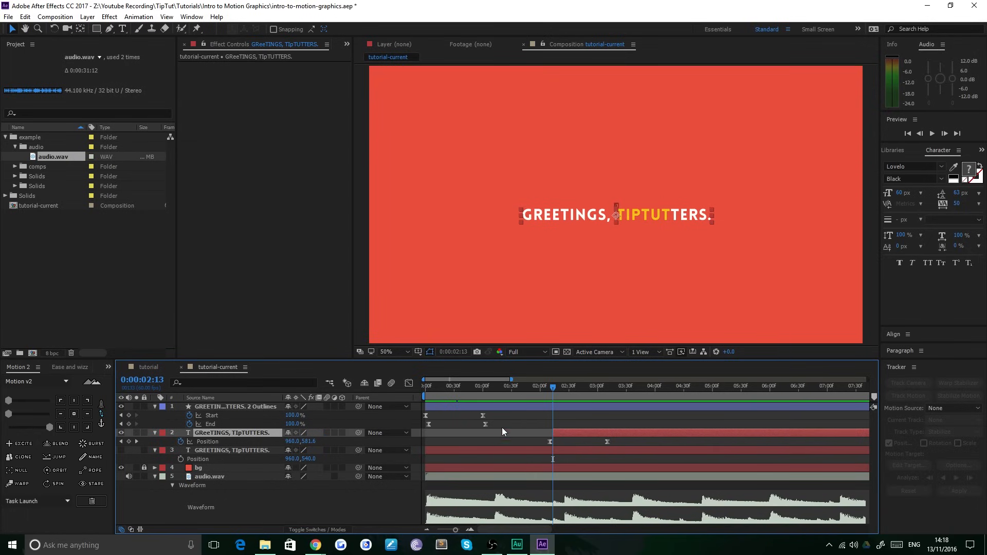
{"action": "key", "text": "s"}
{"action": "key", "text": "p"}
{"action": "key", "text": "shift+s"}
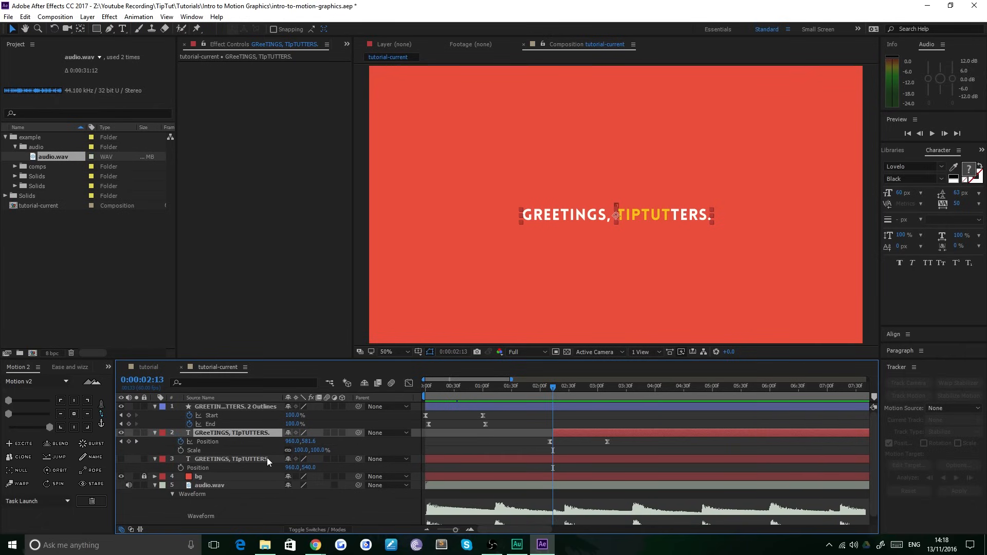
- Start animating the upper greeting text's Scale with a 100% keyframe at 0:00:03:38
{"action": "left_click", "coordinate": [121, 442]}
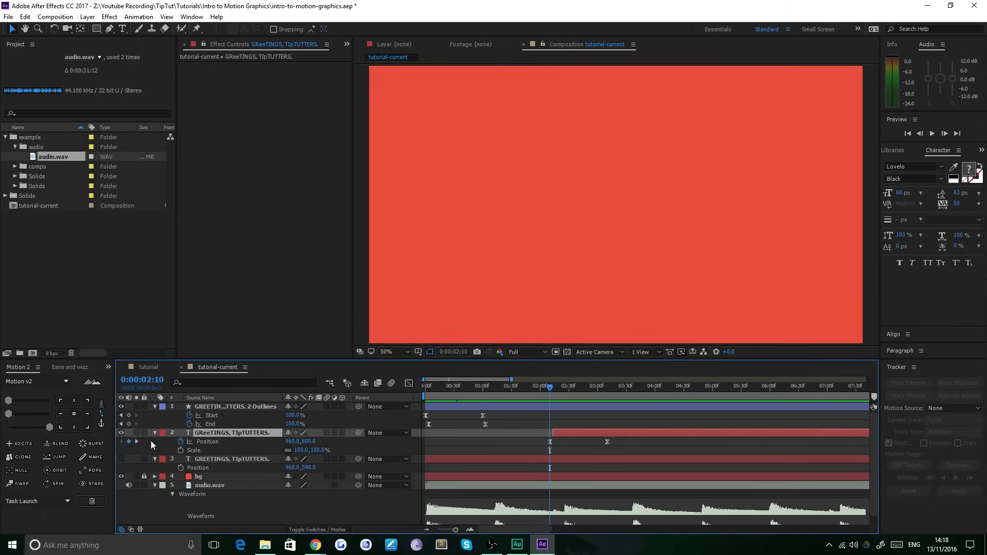
{"action": "left_click_drag", "start_coordinate": [552, 387], "coordinate": [632, 412]}
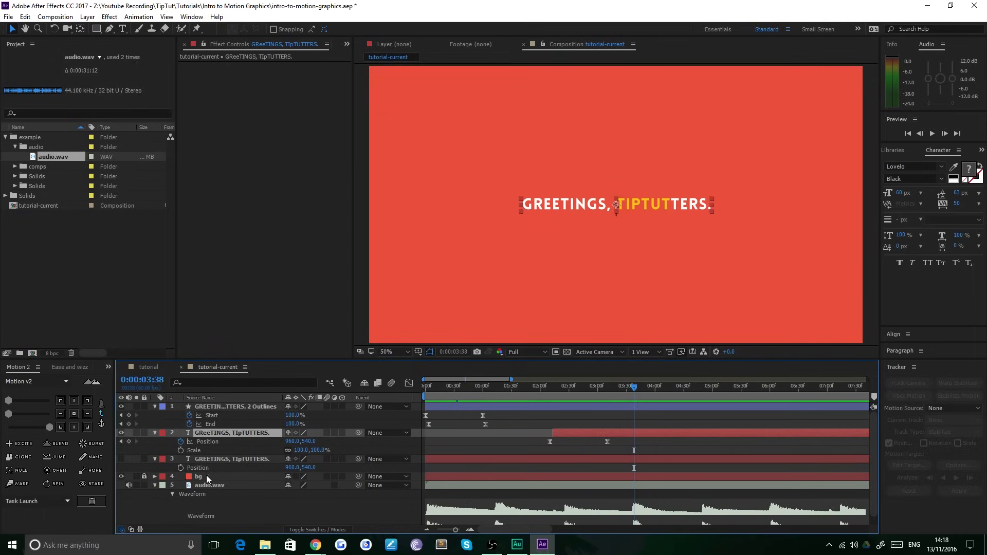
{"action": "left_click", "coordinate": [181, 450]}
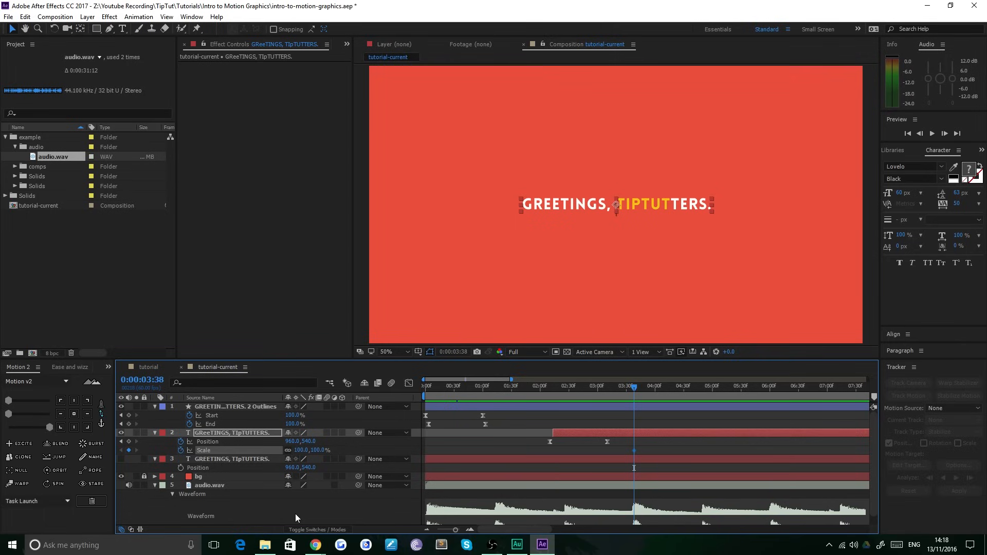
- Add a second Scale keyframe of 120% to the upper greeting text one second further on, at 0:00:04:38
{"action": "key", "text": "ctrl+shift+Right"}
{"action": "key", "text": "ctrl+shift+Right"}
{"action": "key", "text": "ctrl+shift+Right"}
{"action": "key", "text": "ctrl+shift+Right"}
{"action": "key", "text": "ctrl+shift+Right"}
{"action": "key", "text": "ctrl+shift+Right"}
{"action": "key", "text": "ctrl+shift+Down"}
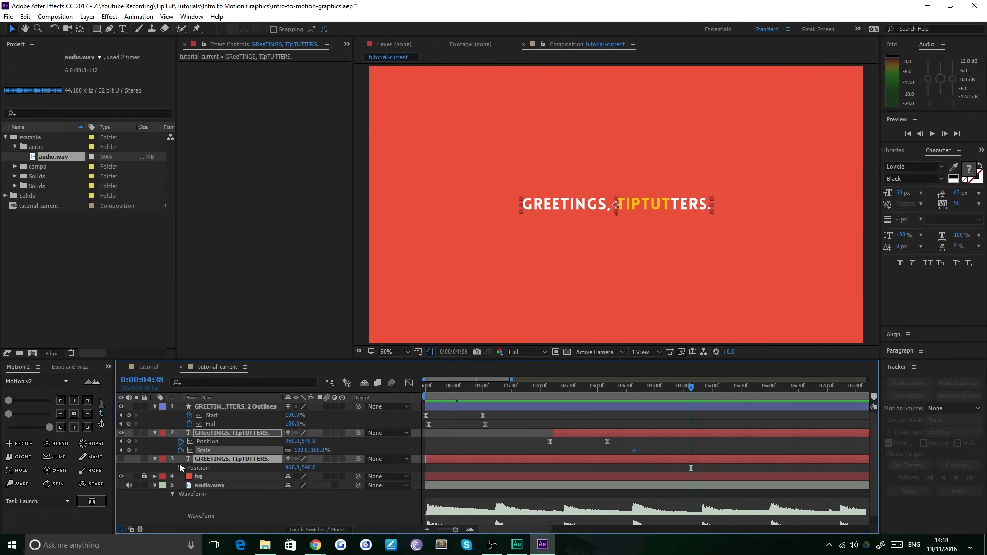
{"action": "left_click", "coordinate": [214, 450], "text": "ctrl"}
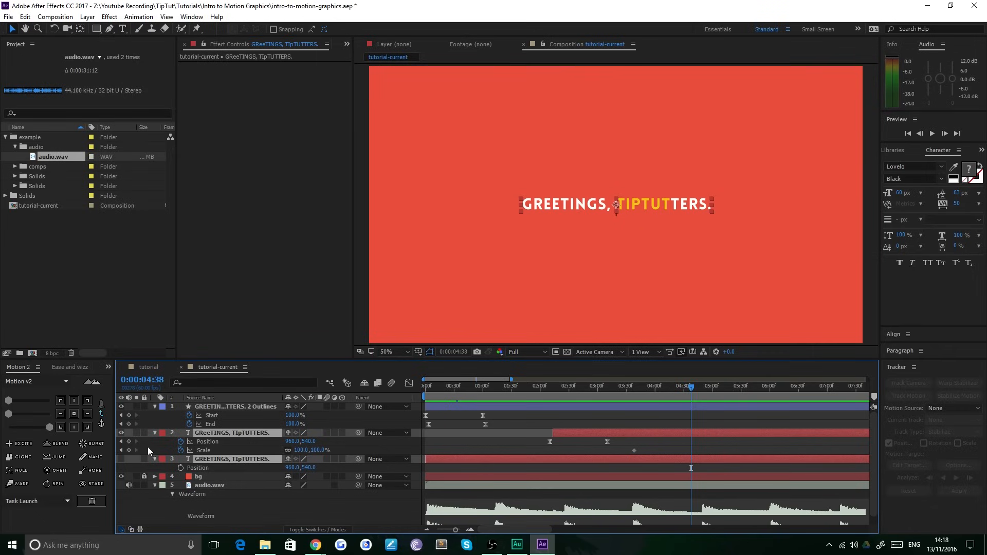
{"action": "left_click", "coordinate": [129, 450]}
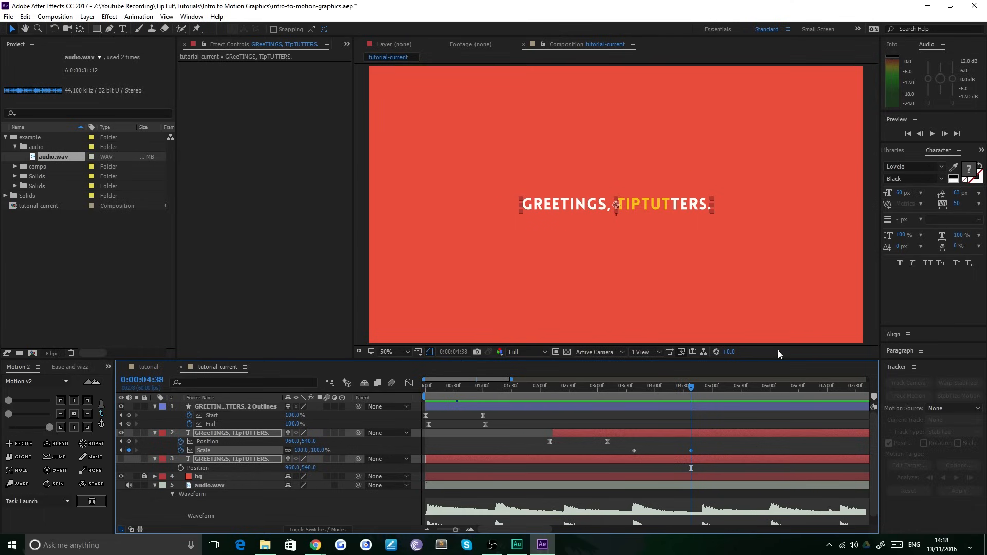
{"action": "left_click", "coordinate": [301, 450]}
{"action": "type", "text": "120"}
{"action": "key", "text": "Return"}
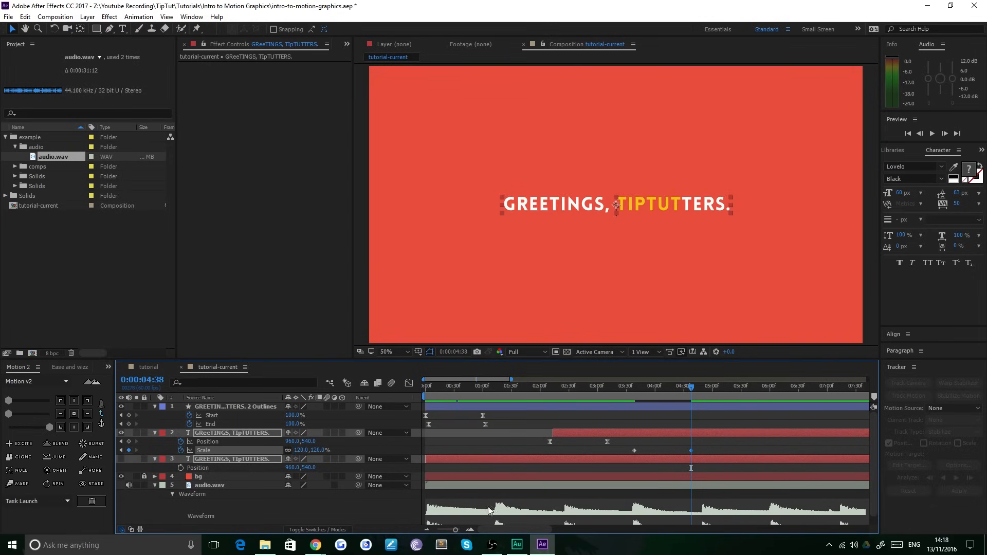
- Preview the scaling from 0:00:03:13 and apply easing to both Scale keyframes of the upper greeting text
{"action": "left_click", "coordinate": [612, 390]}
{"action": "key", "text": "space"}
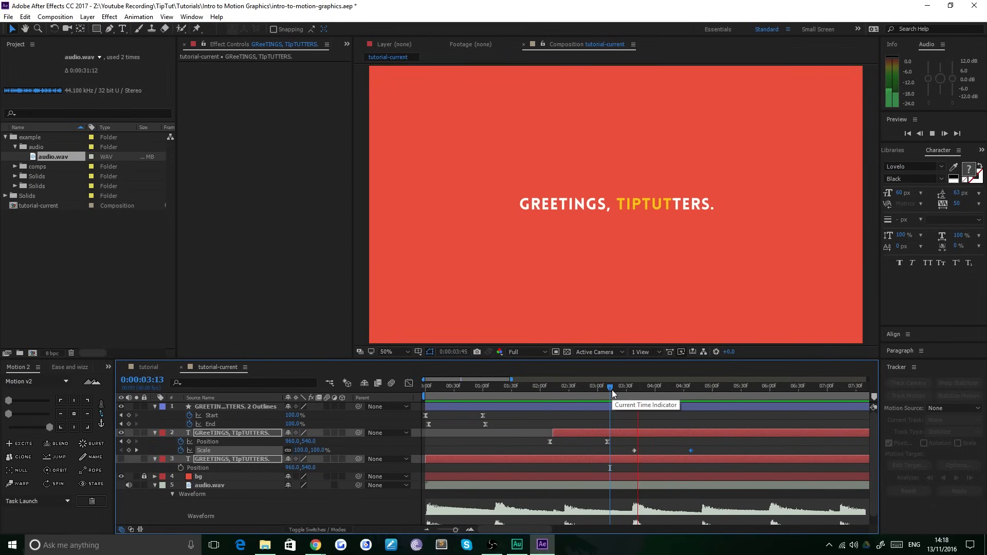
{"action": "left_click_drag", "start_coordinate": [710, 441], "coordinate": [624, 459]}
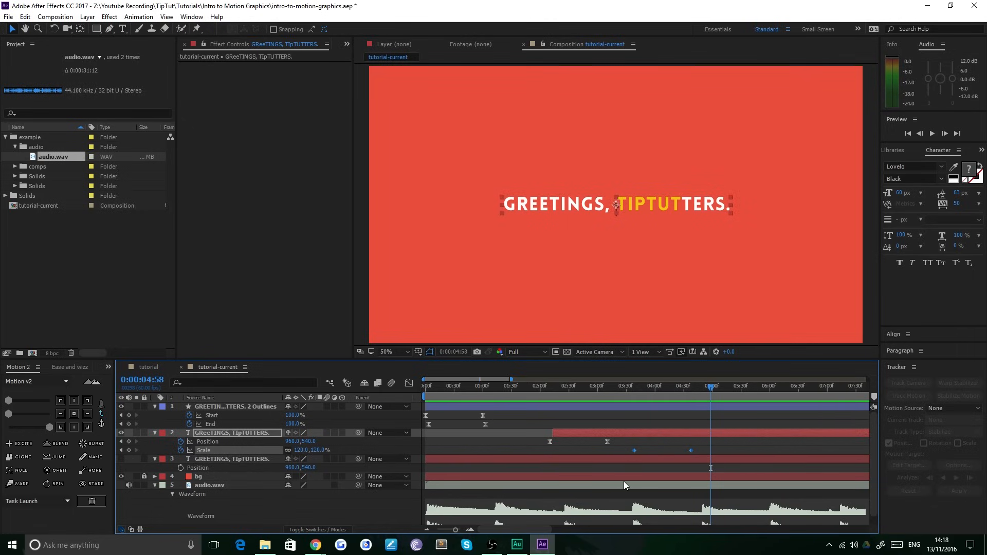
{"action": "left_click", "coordinate": [50, 428]}
- Replay the eased scaling from 0:00:03:14 and check the Scale curve in the Graph Editor
{"action": "left_click", "coordinate": [611, 386]}
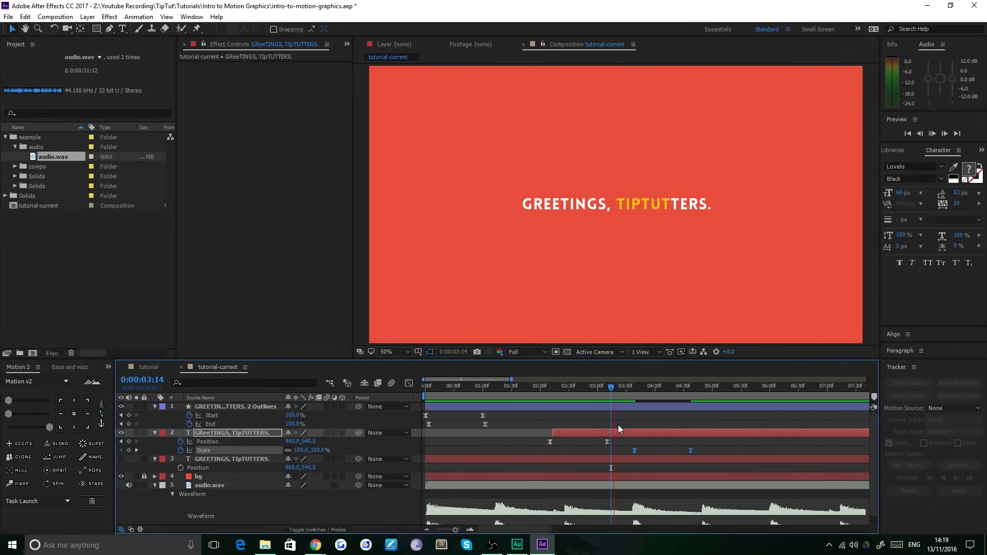
{"action": "key", "text": "space"}
{"action": "key", "text": "space"}
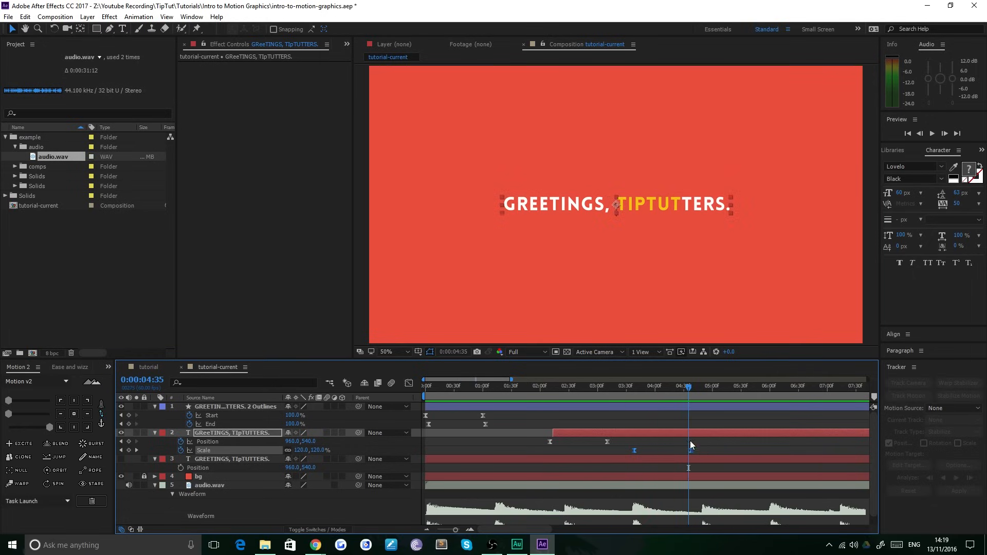
{"action": "left_click", "coordinate": [409, 384]}
{"action": "left_click_drag", "start_coordinate": [737, 460], "coordinate": [627, 470]}
{"action": "left_click", "coordinate": [409, 383]}
{"action": "left_click", "coordinate": [621, 393]}
{"action": "key", "text": "space"}
- Play the tutorial example from 0:00:00:40 and 0:00:00:48 to study the greeting's growth and underline, and return to tutorial-current
{"action": "left_click", "coordinate": [148, 368]}
{"action": "key", "text": "space"}
{"action": "left_click", "coordinate": [435, 388]}
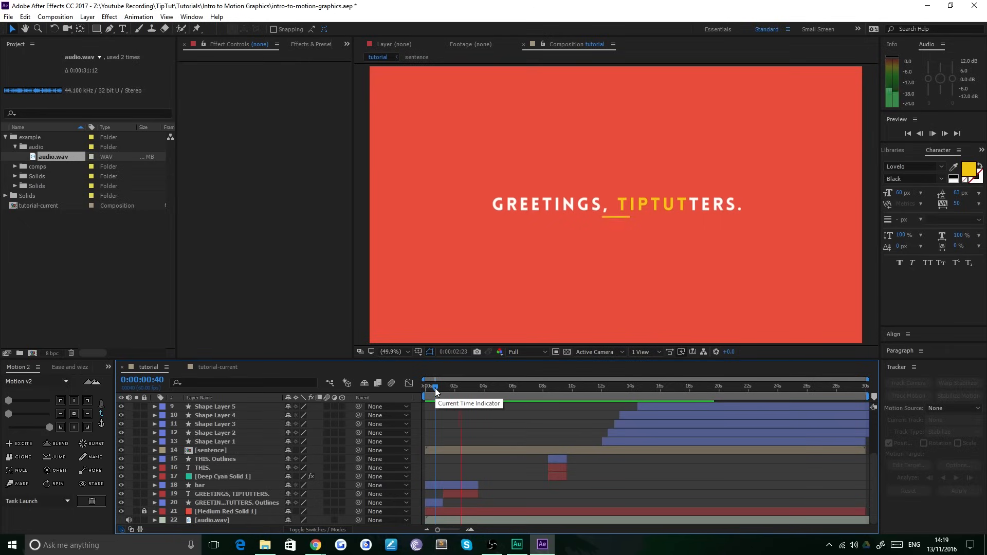
{"action": "left_click", "coordinate": [437, 388]}
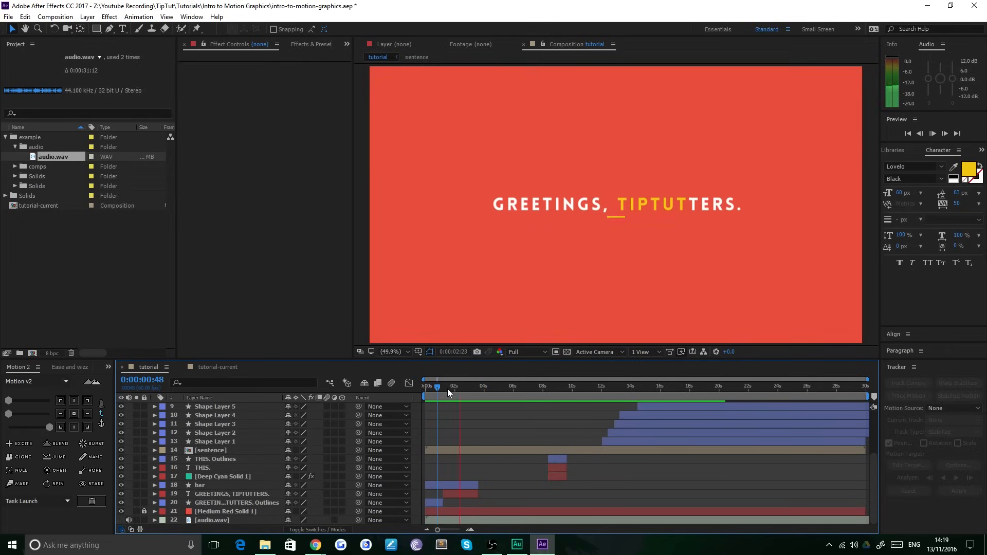
{"action": "left_click_drag", "start_coordinate": [449, 391], "coordinate": [468, 385]}
{"action": "key", "text": "space"}
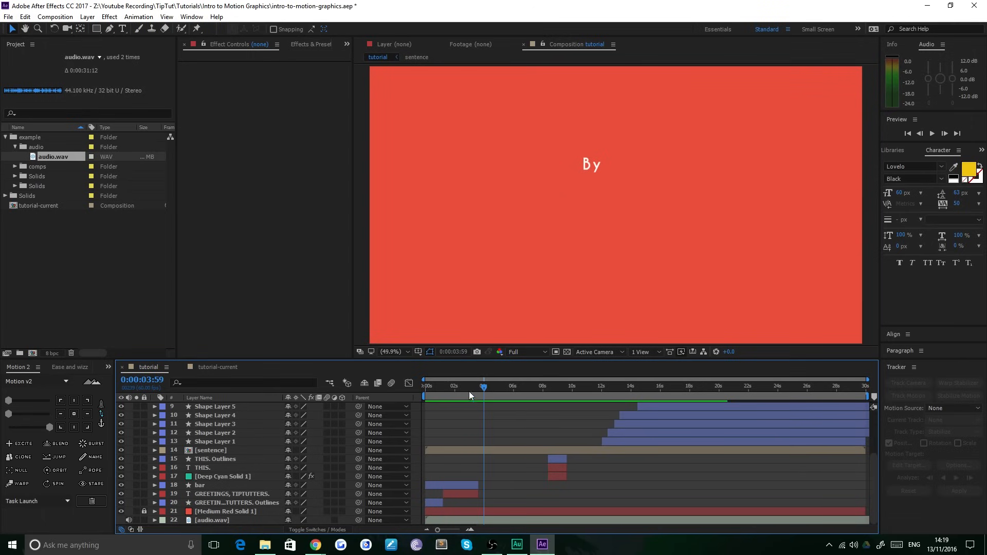
{"action": "left_click", "coordinate": [223, 368]}
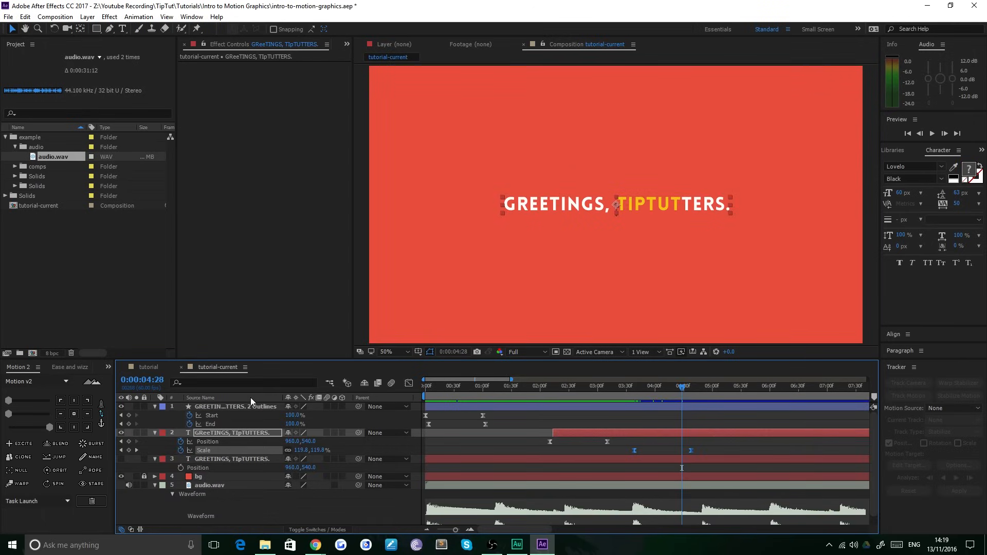
- At the second Scale keyframe, set up the Rectangle tool with a solid yellow F1C40F fill and no stroke
{"action": "left_click", "coordinate": [136, 451]}
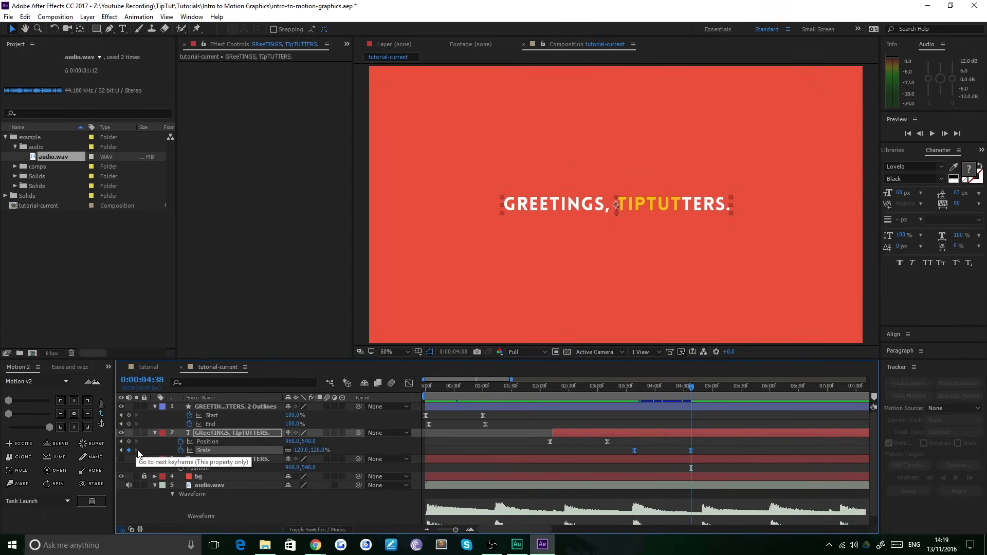
{"action": "key", "text": "comma"}
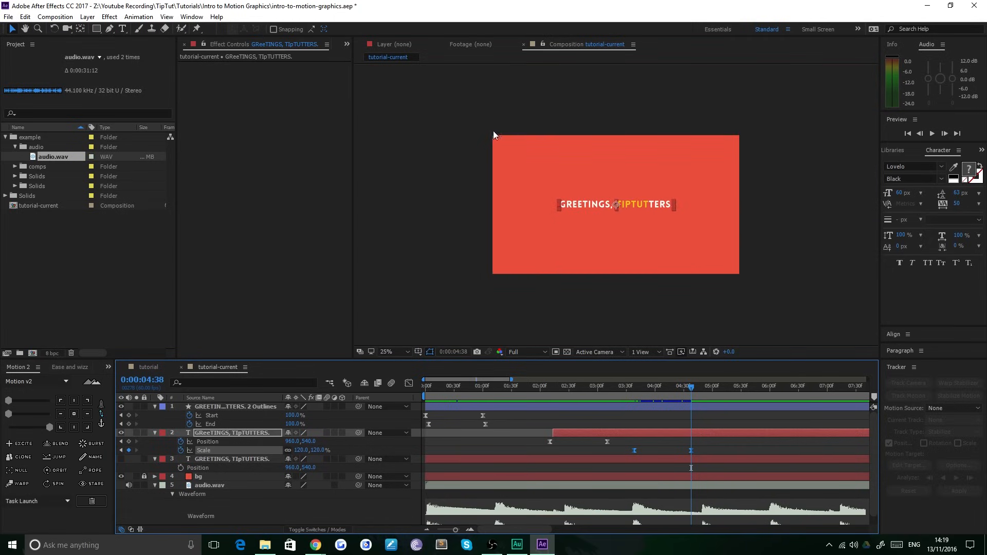
{"action": "left_click", "coordinate": [448, 208]}
{"action": "key", "text": "period"}
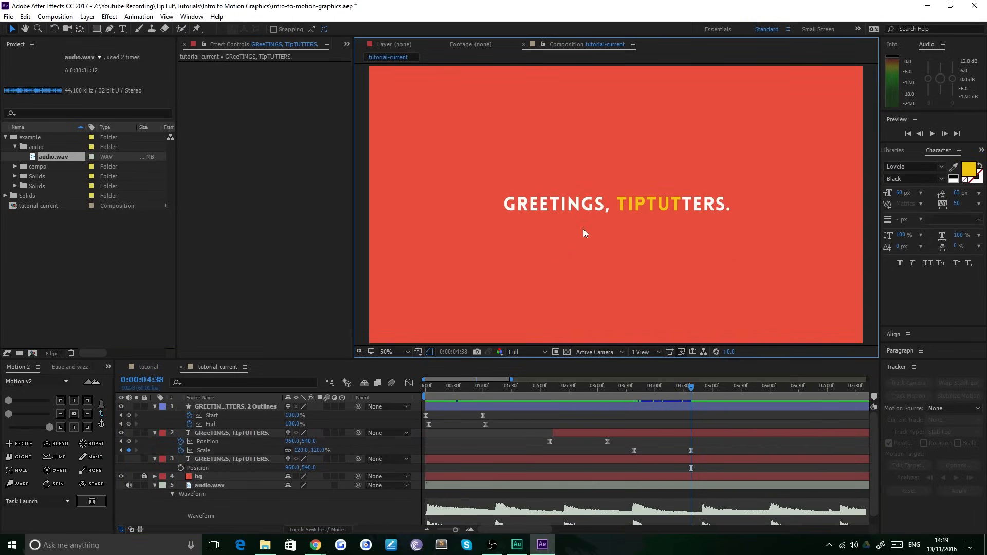
{"action": "left_click", "coordinate": [96, 29]}
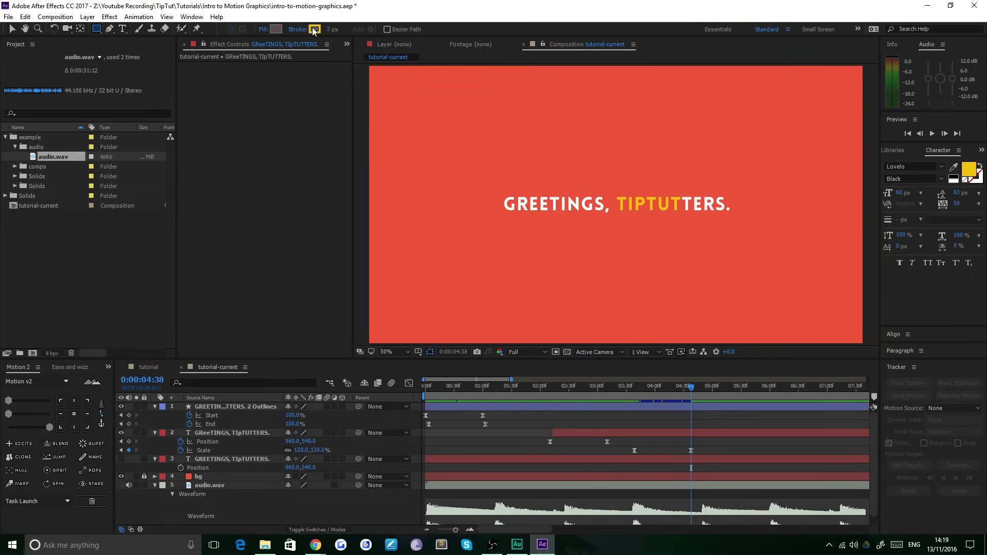
{"action": "left_click", "coordinate": [314, 31], "text": "alt"}
{"action": "left_click", "coordinate": [314, 31], "text": "alt"}
{"action": "left_click", "coordinate": [315, 30], "text": "alt"}
{"action": "left_click", "coordinate": [275, 30]}
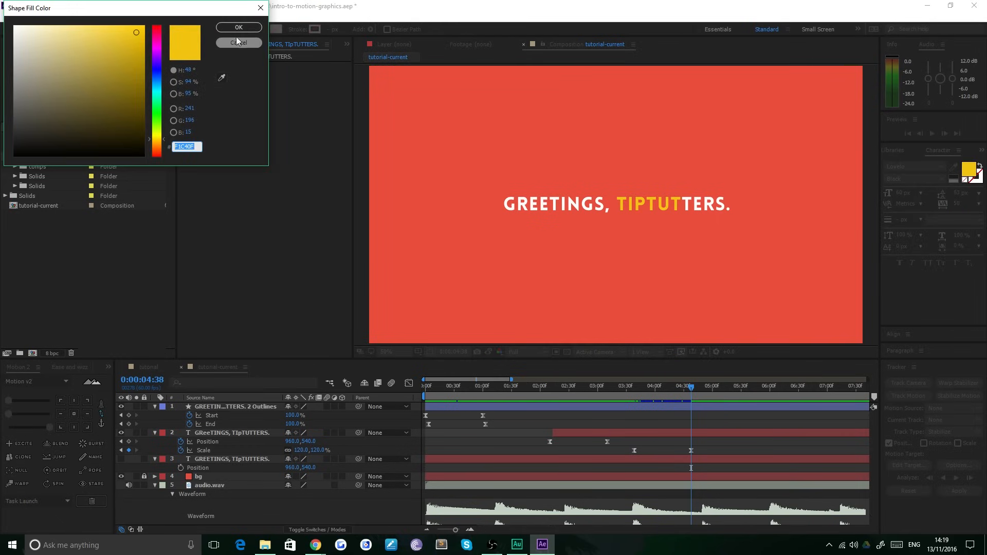
{"action": "left_click", "coordinate": [236, 32]}
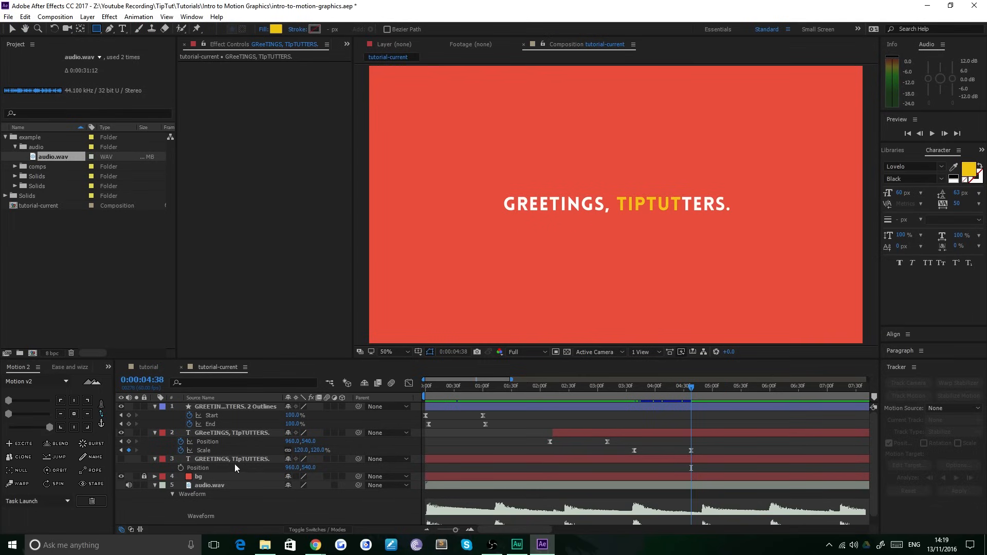
{"action": "left_click", "coordinate": [237, 433]}
{"action": "left_click_drag", "start_coordinate": [477, 242], "coordinate": [758, 216]}
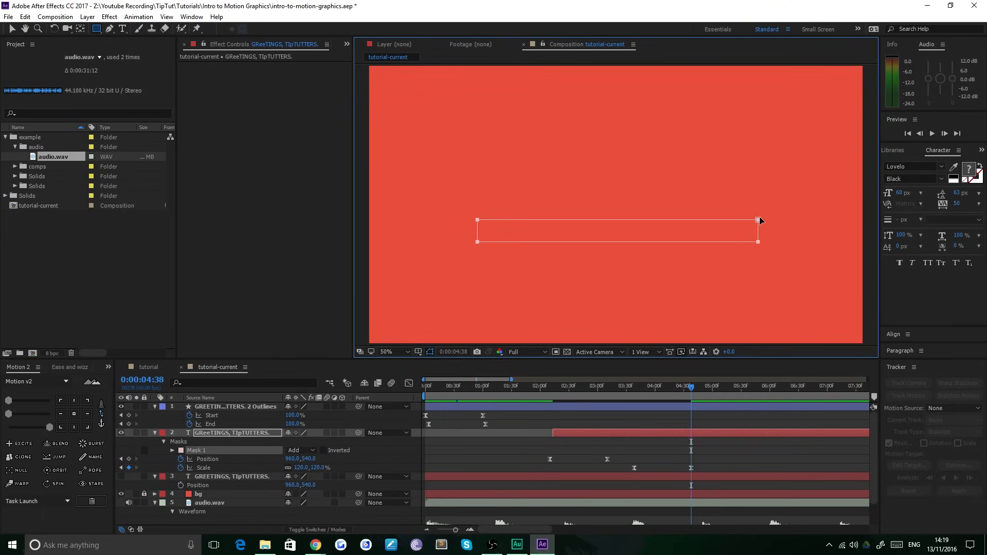
{"action": "key", "text": "Delete"}
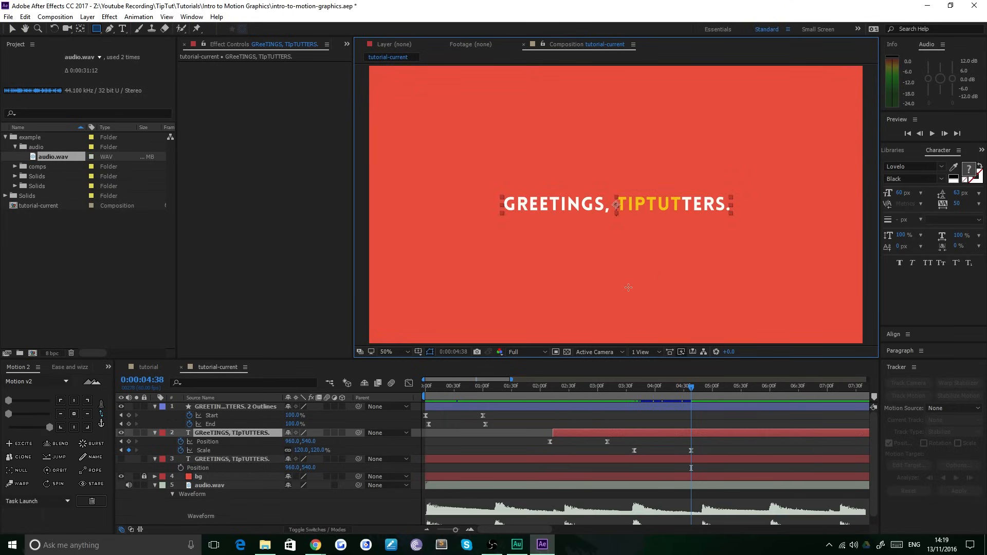
- Draw a thin yellow rectangle as a new shape layer beneath the greeting and centre its anchor point
{"action": "left_click", "coordinate": [159, 512]}
{"action": "mouse_move", "coordinate": [457, 240]}
{"action": "left_mouse_down"}
{"action": "mouse_move", "coordinate": [717, 291]}
{"action": "mouse_move", "coordinate": [667, 261]}
{"action": "mouse_move", "coordinate": [690, 240]}
{"action": "mouse_move", "coordinate": [712, 240]}
{"action": "left_mouse_up"}
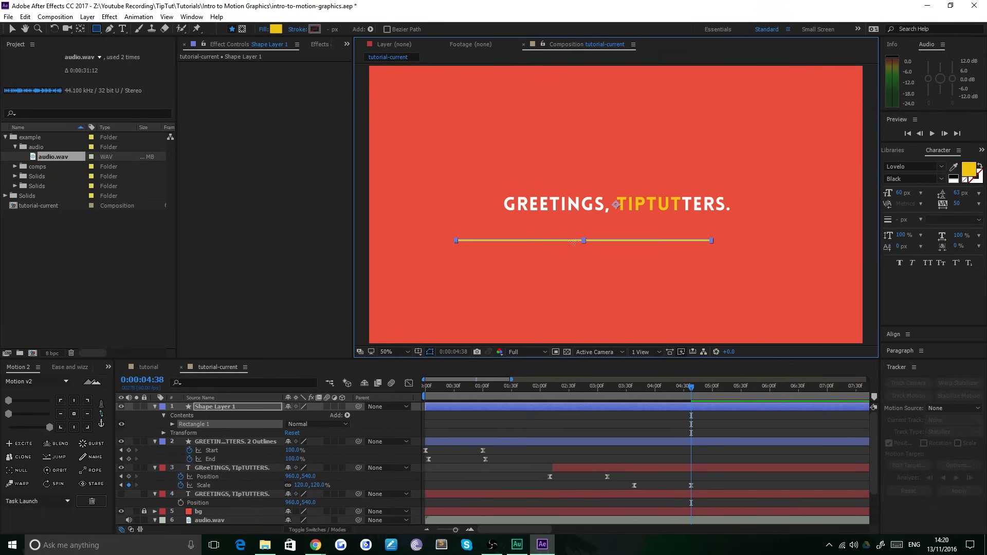
{"action": "left_click", "coordinate": [72, 415]}
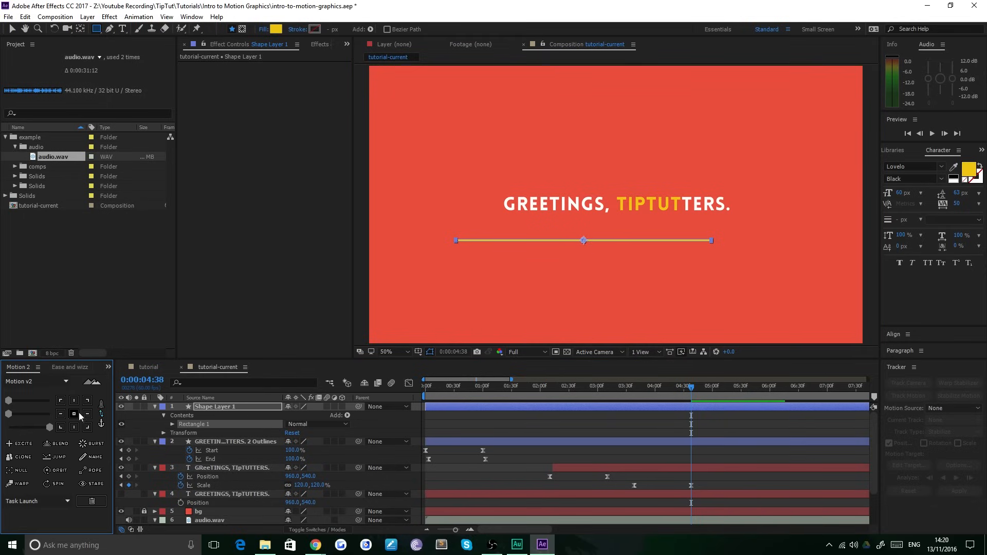
{"action": "left_click", "coordinate": [80, 29]}
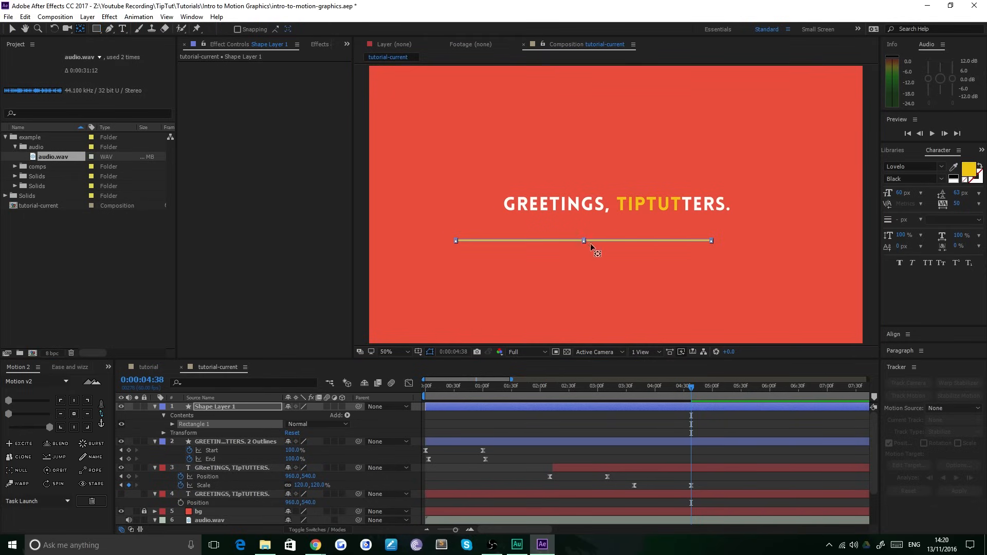
{"action": "left_click_drag", "start_coordinate": [583, 241], "coordinate": [624, 222]}
{"action": "key", "text": "ctrl+z"}
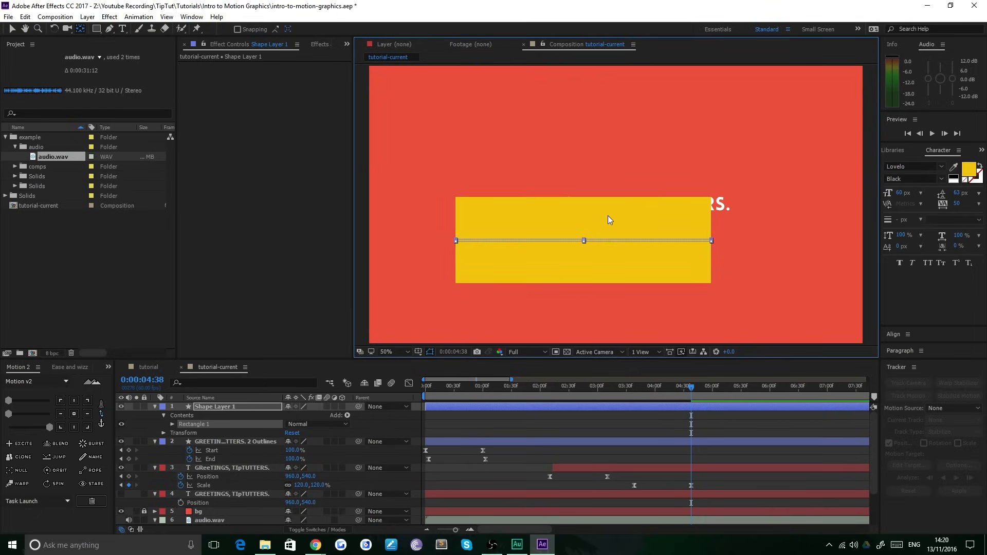
- Centre the line's anchor point again and set the shape layer's Position to 960, 540
{"action": "left_click", "coordinate": [11, 29]}
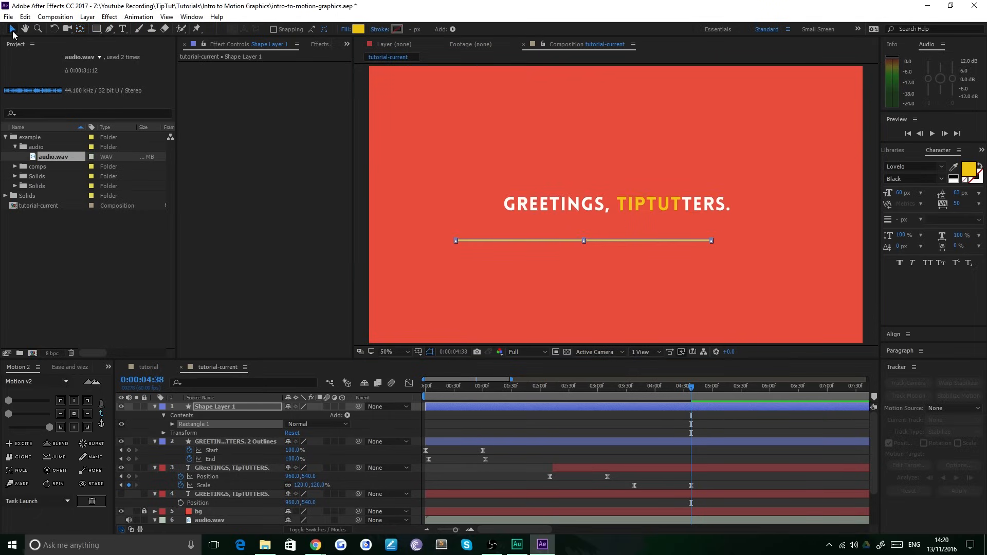
{"action": "left_click", "coordinate": [74, 414]}
{"action": "left_click", "coordinate": [583, 250]}
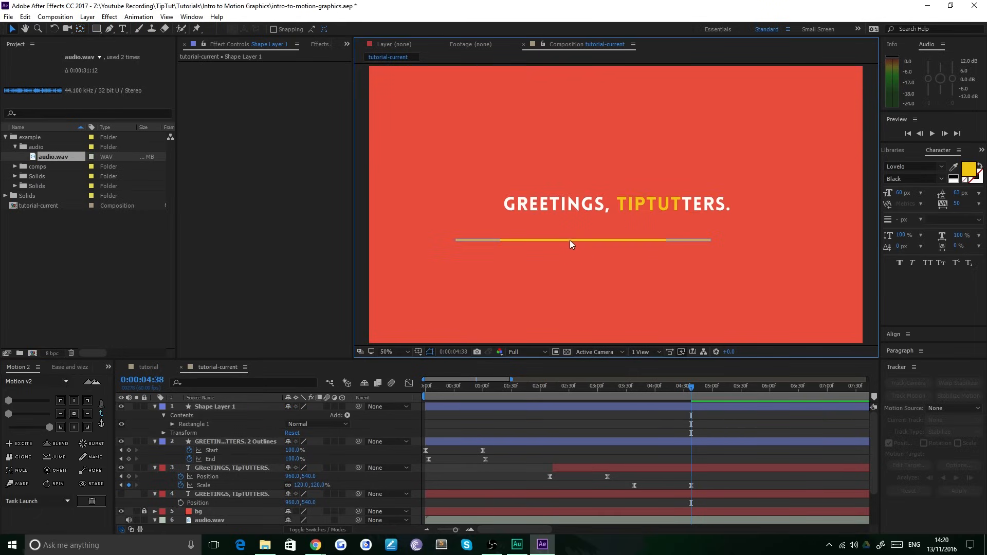
{"action": "key", "text": "p"}
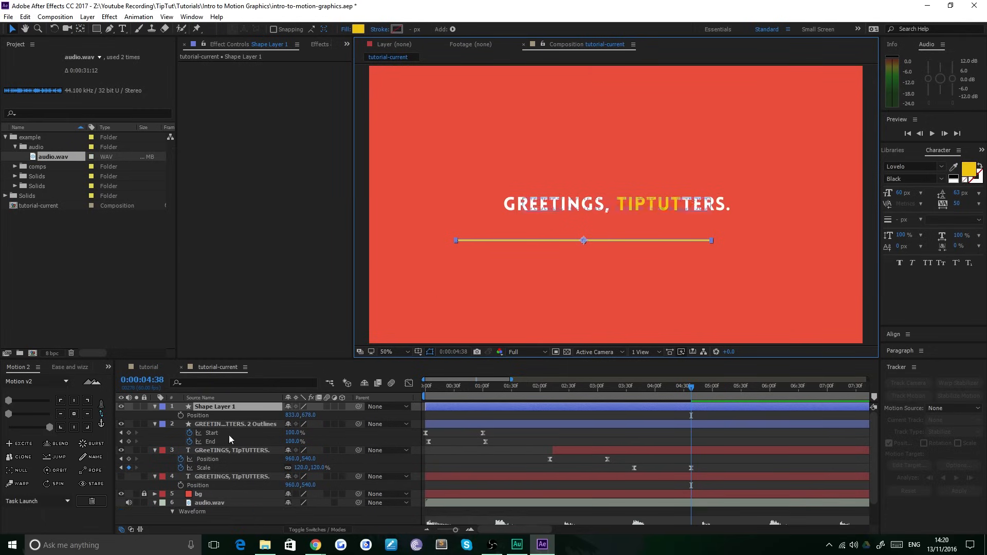
{"action": "left_click", "coordinate": [293, 415]}
{"action": "type", "text": "960"}
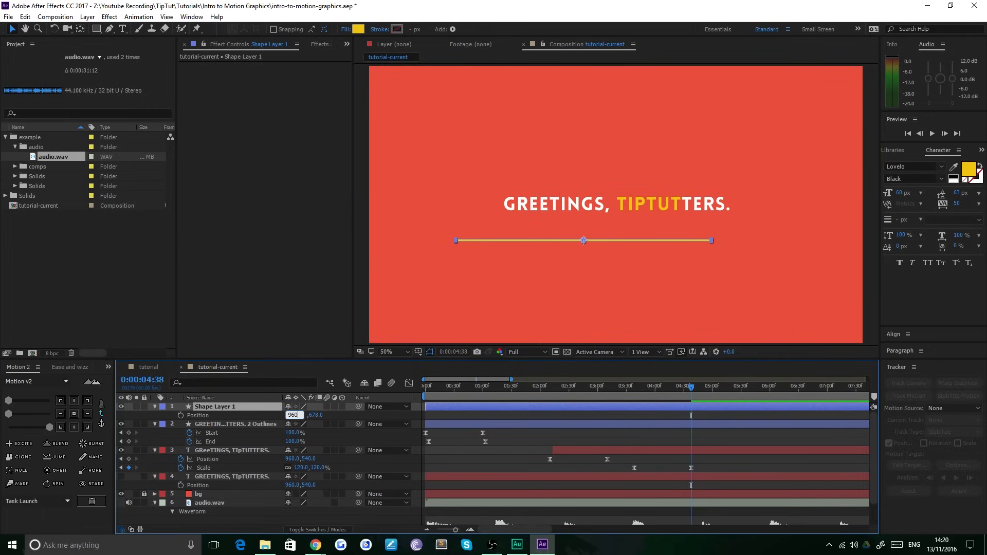
{"action": "key", "text": "Tab"}
{"action": "type", "text": "540"}
{"action": "key", "text": "Return"}
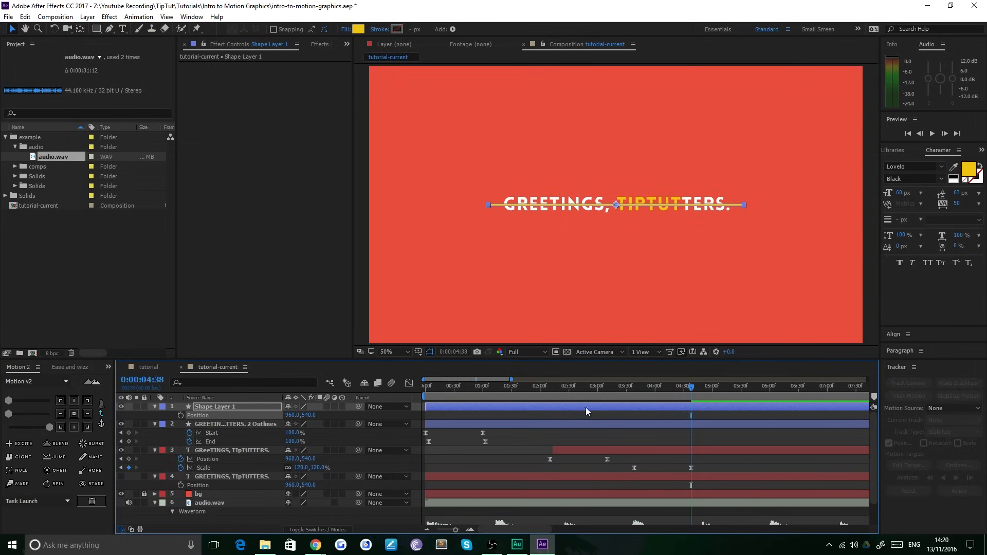
- Nudge the yellow line down to just beneath the greeting, at Position 960, 584
{"action": "key", "text": "shift+Down"}
{"action": "key", "text": "shift+Down"}
{"action": "key", "text": "shift+Down"}
{"action": "key", "text": "shift+Down"}
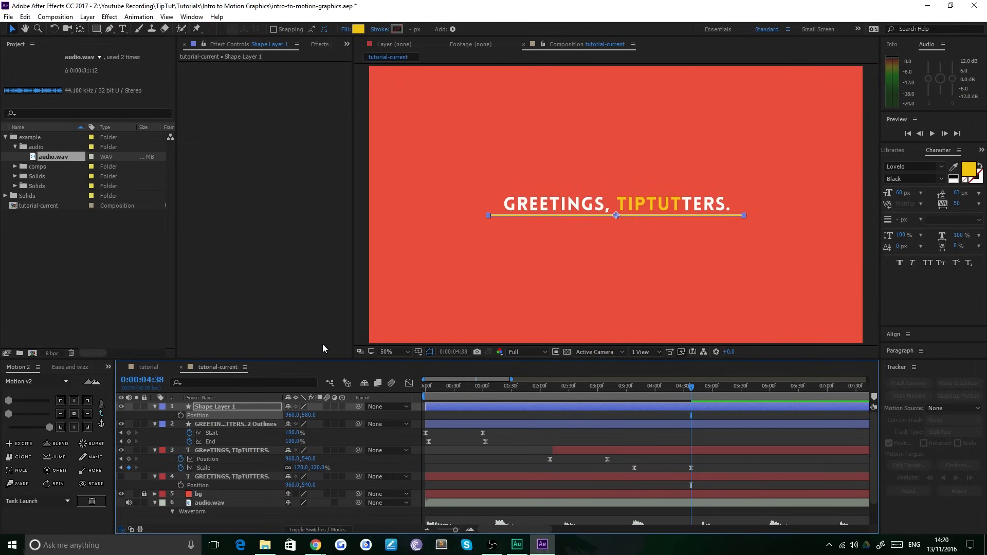
{"action": "key", "text": "shift+Down"}
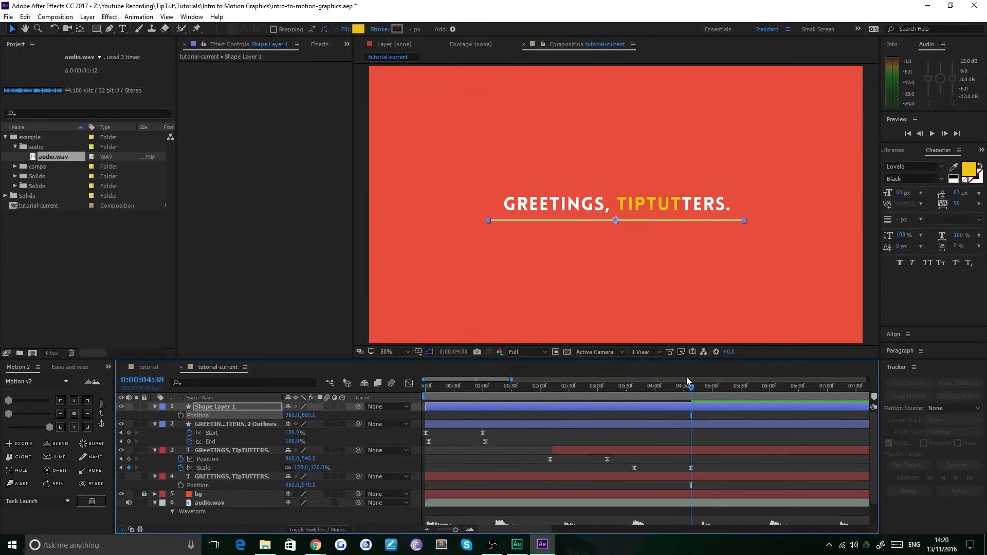
{"action": "key", "text": "Up"}
{"action": "key", "text": "Up"}
{"action": "key", "text": "Up"}
{"action": "key", "text": "Up"}
{"action": "key", "text": "Up"}
{"action": "key", "text": "Up"}
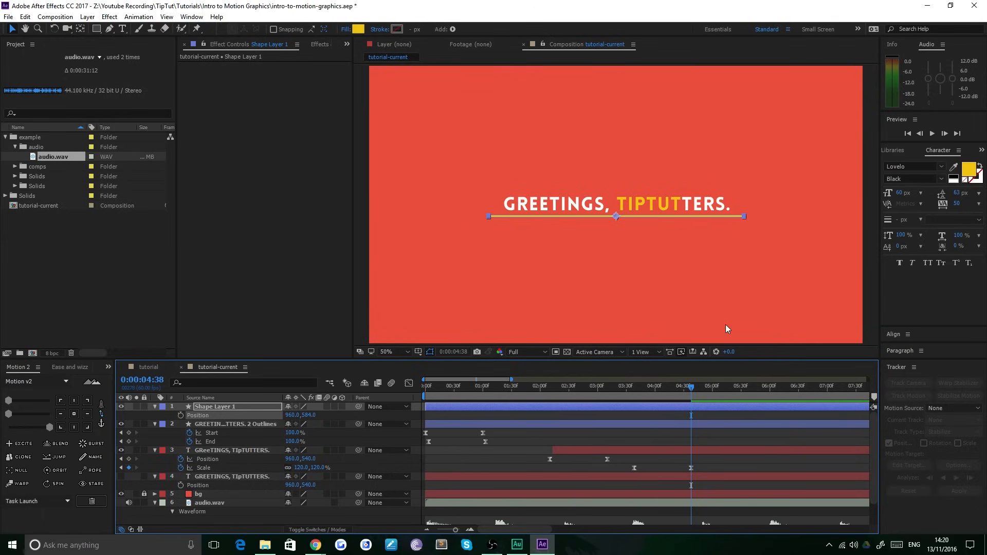
- Examine the yellow line's thickness and its spacing from the greeting, both close up and across the whole frame
{"action": "left_click", "coordinate": [561, 285]}
{"action": "key", "text": "comma"}
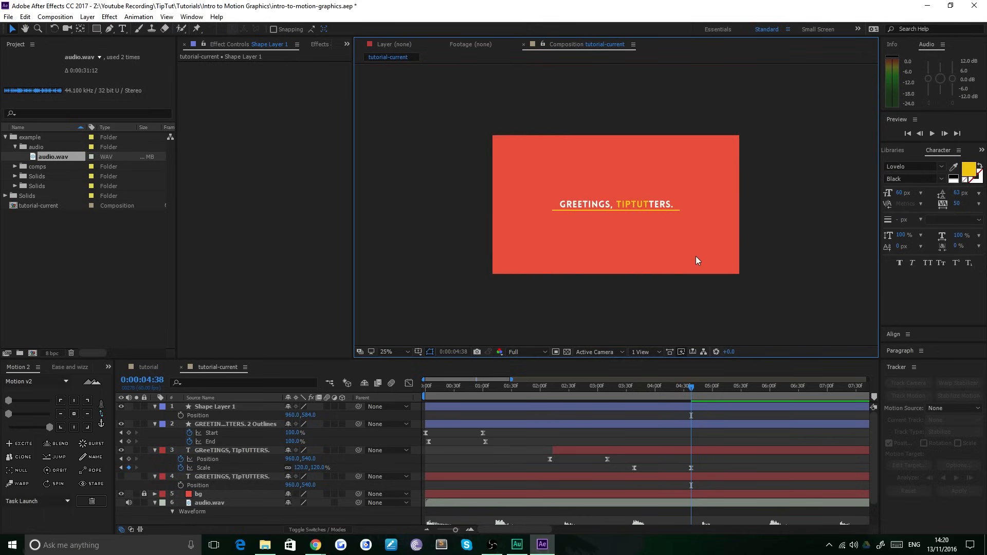
{"action": "key", "text": "period"}
{"action": "left_click", "coordinate": [567, 217]}
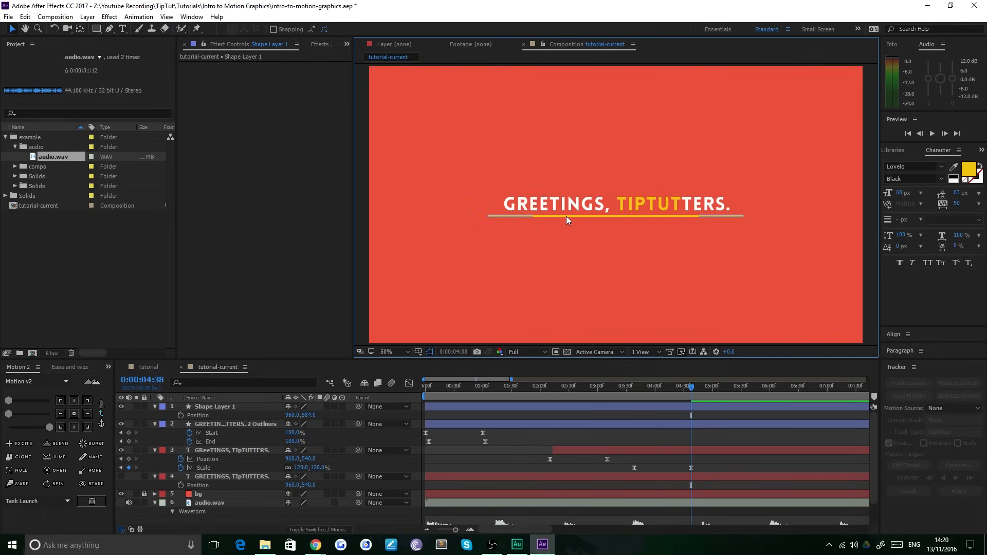
{"action": "key", "text": "period"}
{"action": "key", "text": "period"}
{"action": "key", "text": "period"}
{"action": "key", "text": "period"}
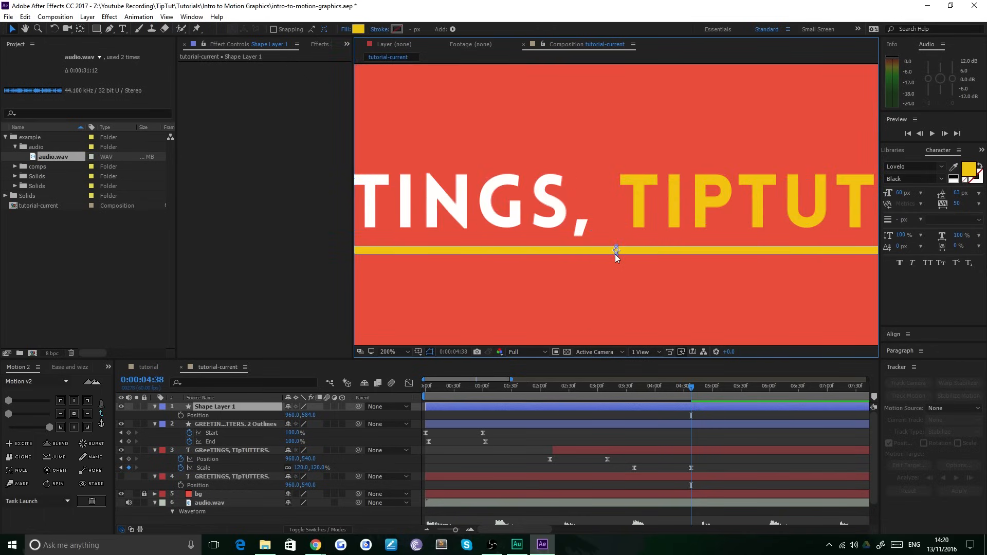
{"action": "key", "text": "comma"}
{"action": "key", "text": "comma"}
{"action": "key", "text": "comma"}
{"action": "key", "text": "comma"}
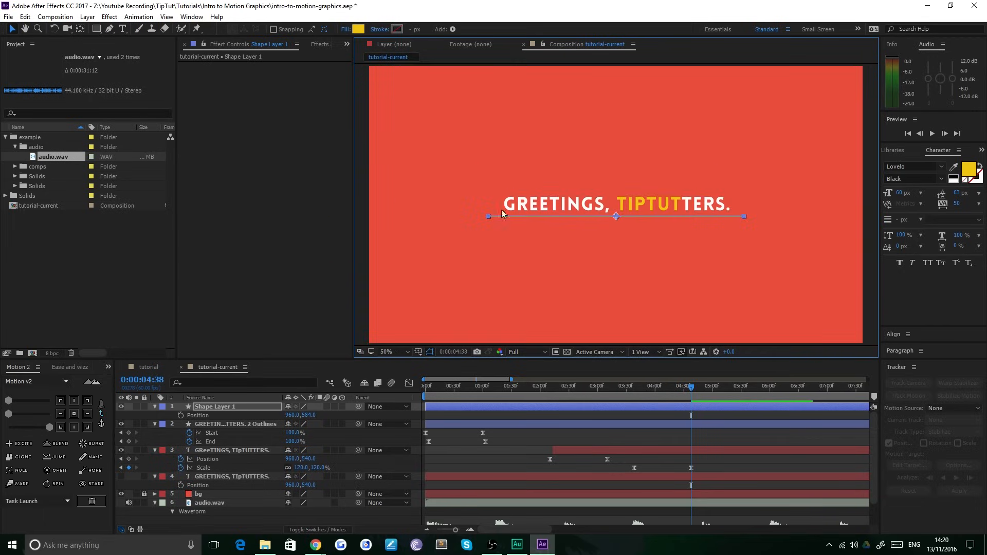
{"action": "left_click", "coordinate": [422, 206]}
{"action": "key", "text": "comma"}
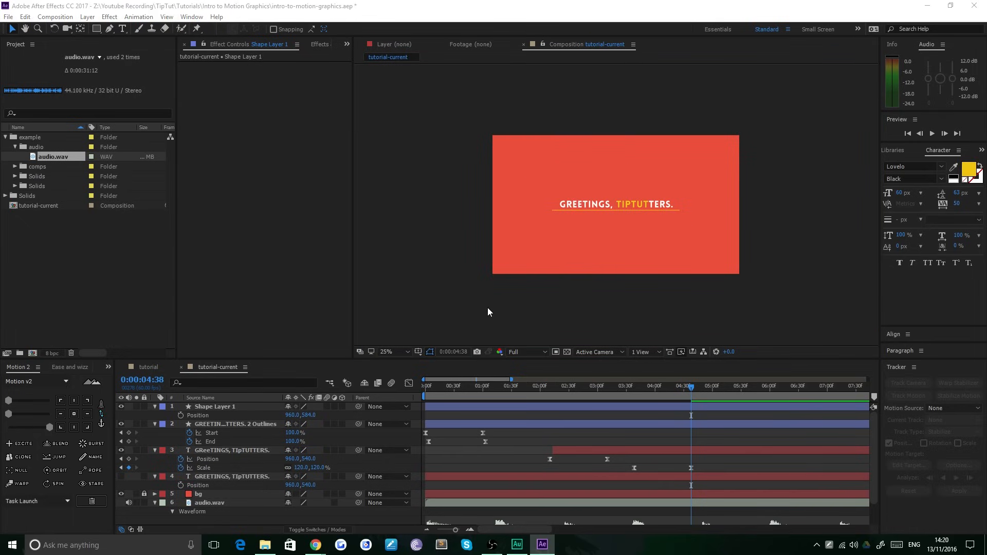
- Move the yellow line's shape layer directly below the upper greeting text layer and select both layers
{"action": "left_click", "coordinate": [211, 408]}
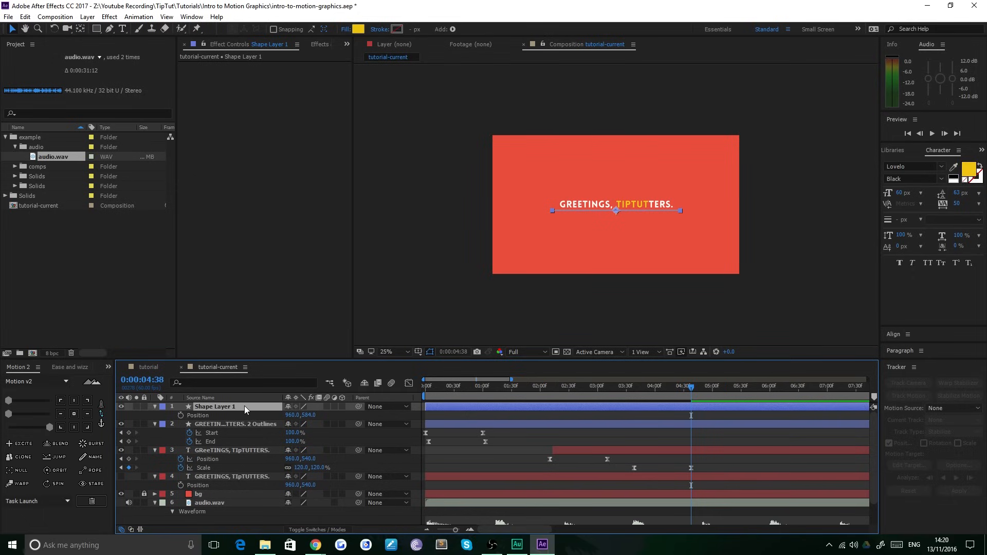
{"action": "left_click_drag", "start_coordinate": [244, 406], "coordinate": [253, 470]}
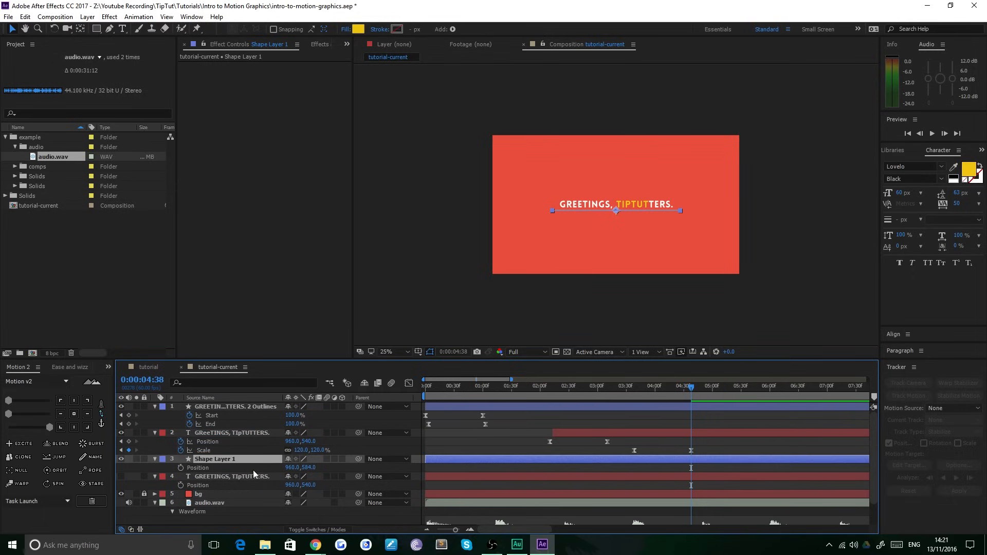
{"action": "left_click", "coordinate": [222, 435], "text": "ctrl"}
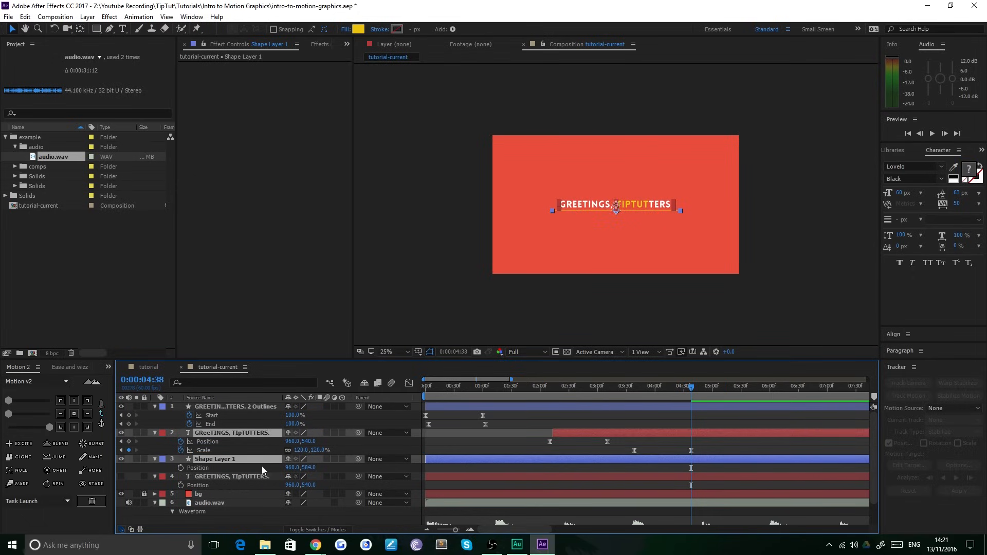
- Try Lavender and Brown label colours on the upper greeting text and the line's shape layer
{"action": "left_click", "coordinate": [165, 436]}
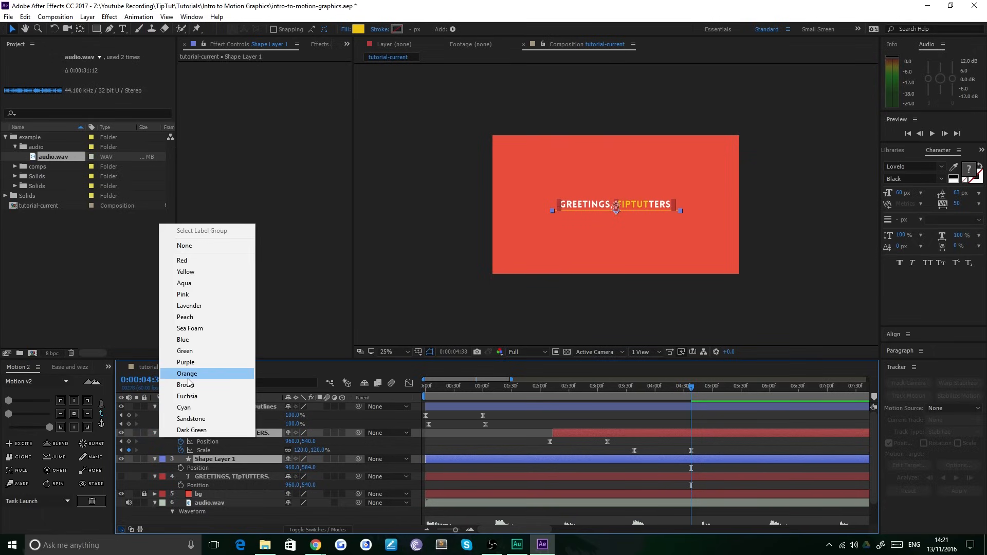
{"action": "left_click", "coordinate": [203, 378]}
{"action": "left_click", "coordinate": [162, 433]}
{"action": "left_click", "coordinate": [206, 306]}
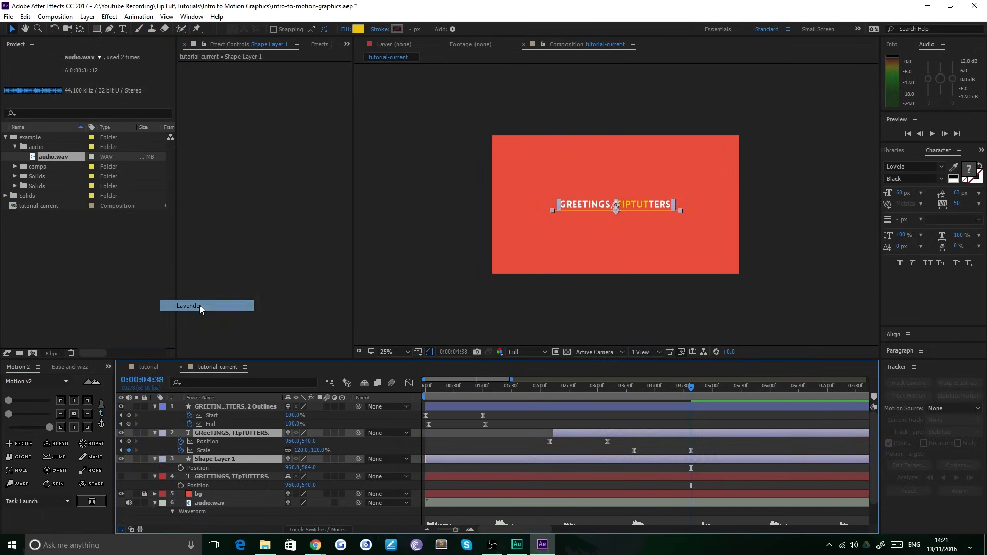
{"action": "left_click", "coordinate": [161, 434]}
{"action": "left_click", "coordinate": [203, 378]}
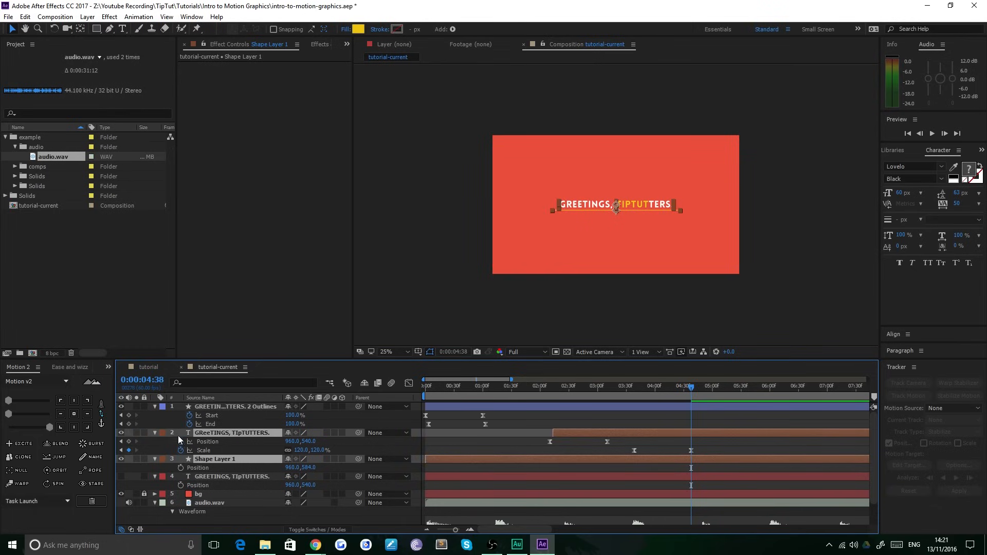
- Give the upper greeting text and the line's shape layer an Orange label colour
{"action": "left_click", "coordinate": [164, 437]}
{"action": "left_click", "coordinate": [186, 373]}
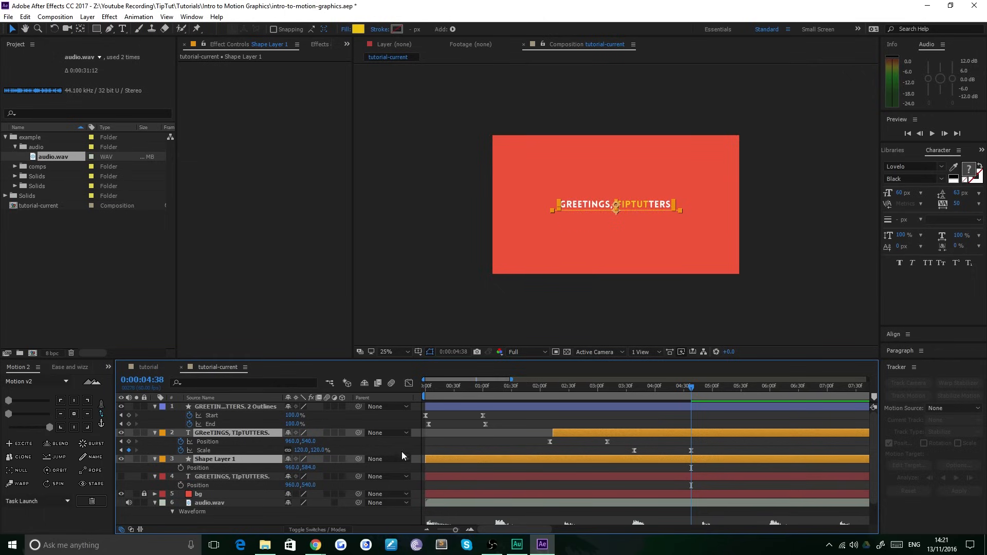
{"action": "left_click", "coordinate": [505, 433]}
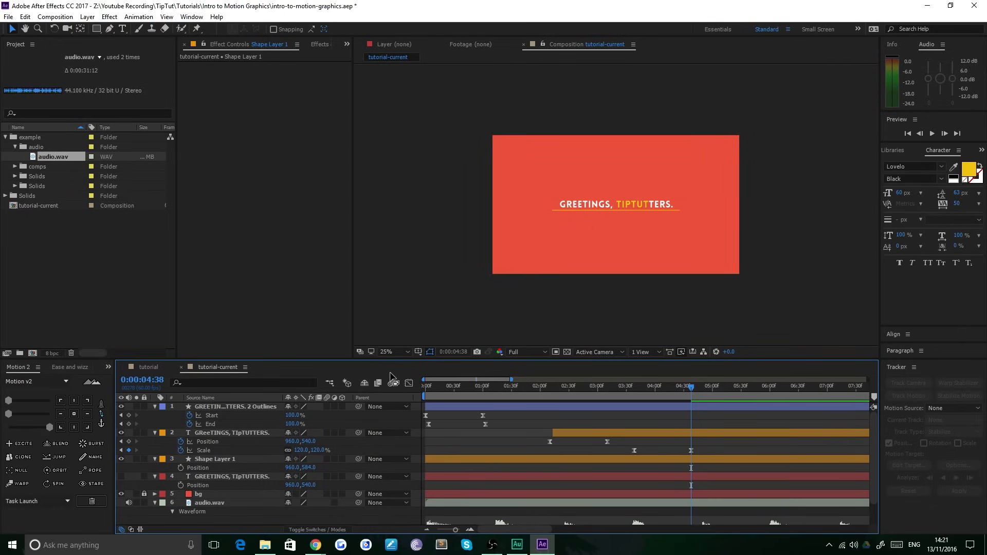
- Rename the yellow line's shape layer as underline
{"action": "left_click", "coordinate": [218, 460]}
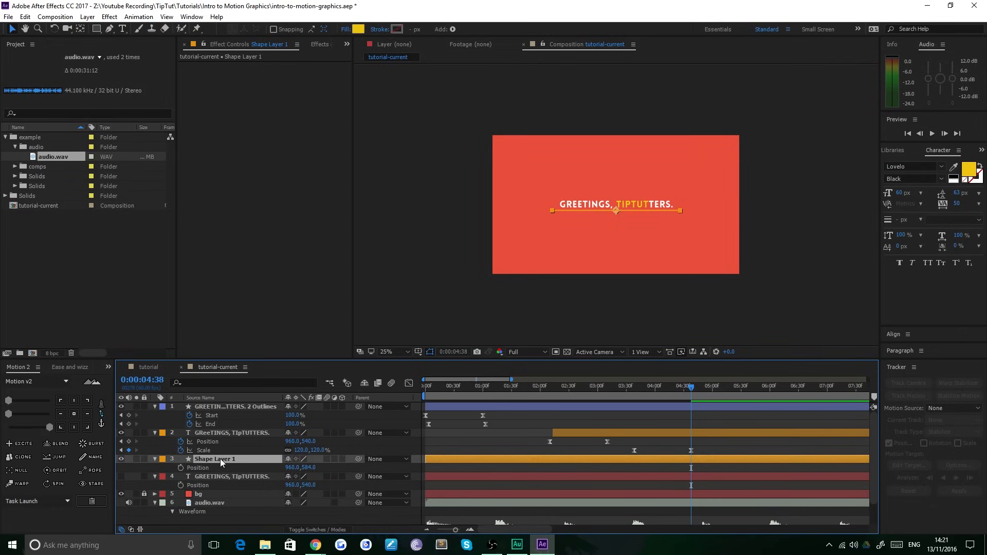
{"action": "key", "text": "Return"}
{"action": "type", "text": "underlin"}
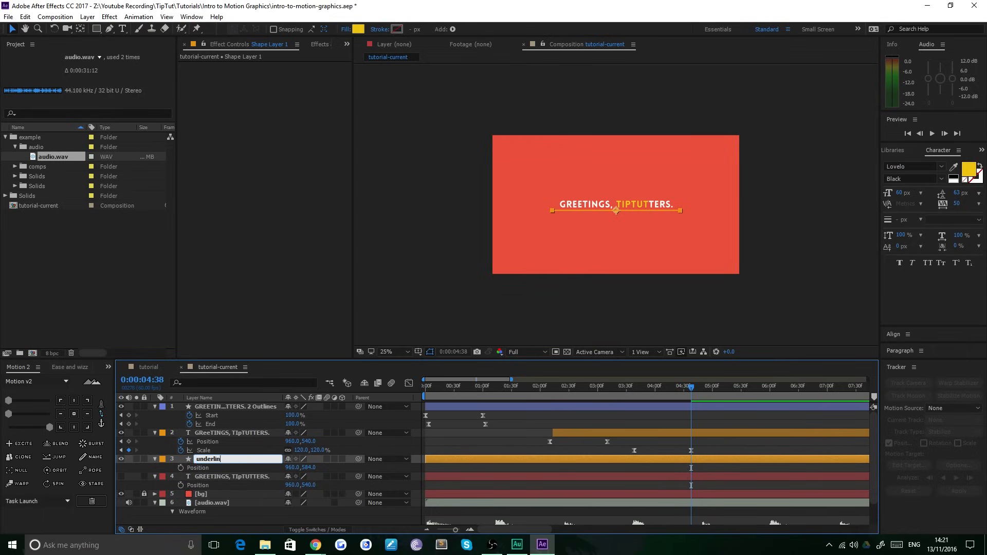
{"action": "type", "text": "e"}
{"action": "key", "text": "Return"}
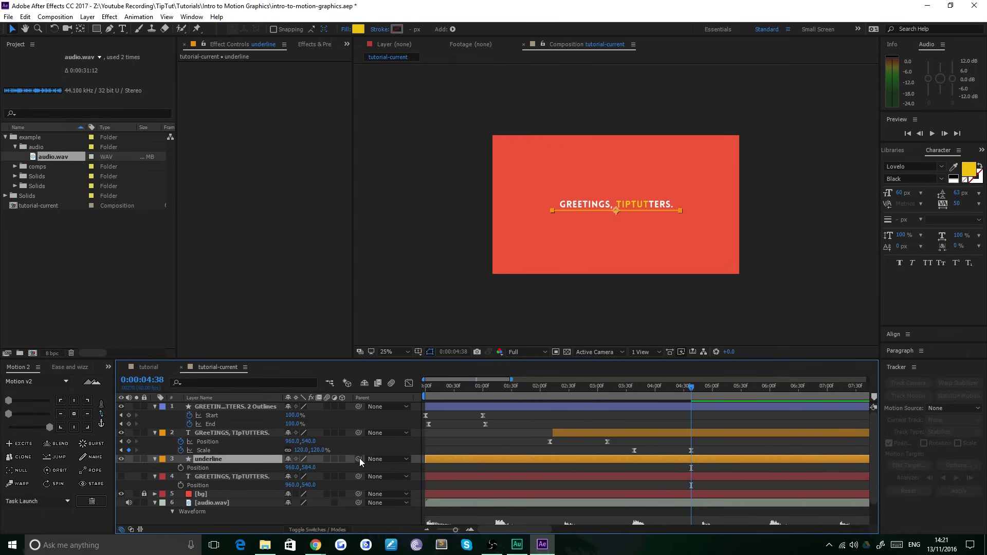
- Parent the underline layer to the upper greeting text layer and scrub back through the scaling to check that the line follows
{"action": "left_click_drag", "start_coordinate": [358, 459], "coordinate": [216, 433]}
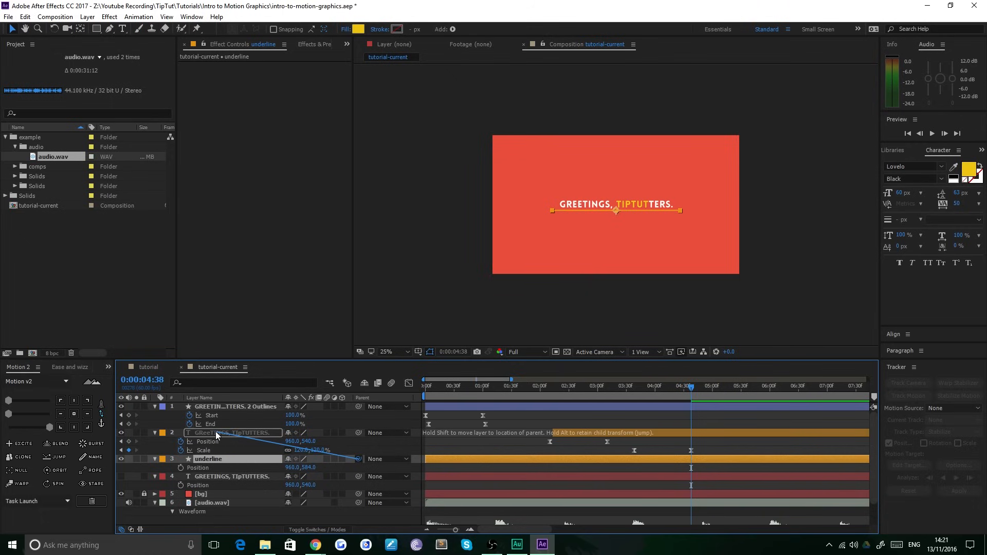
{"action": "left_click_drag", "start_coordinate": [215, 431], "coordinate": [215, 431]}
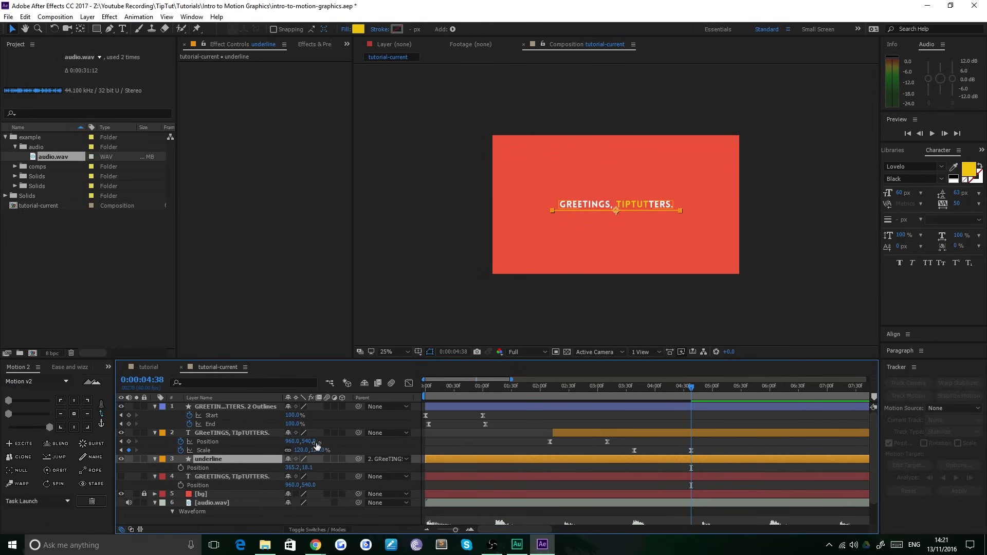
{"action": "left_click", "coordinate": [258, 436]}
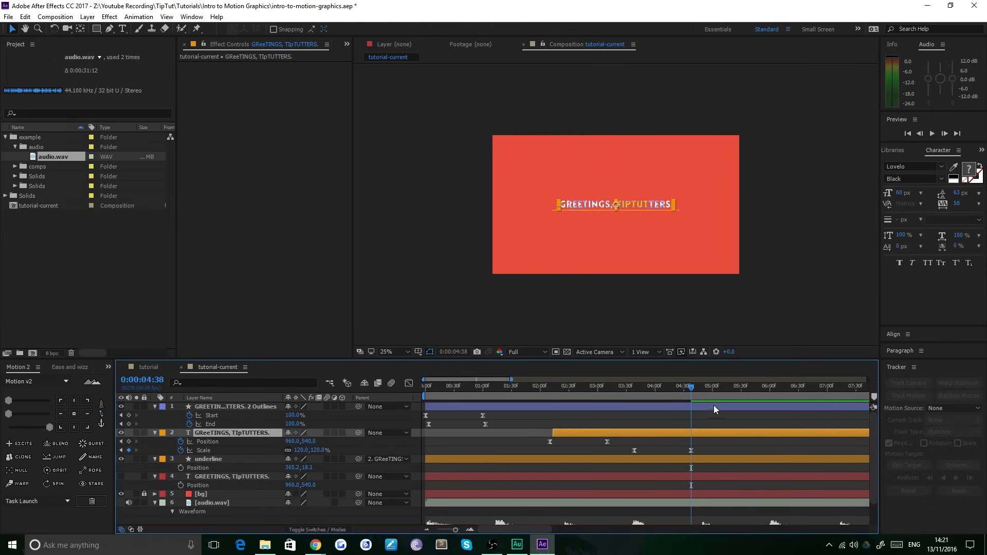
{"action": "left_click", "coordinate": [691, 389]}
{"action": "left_click_drag", "start_coordinate": [691, 389], "coordinate": [665, 391]}
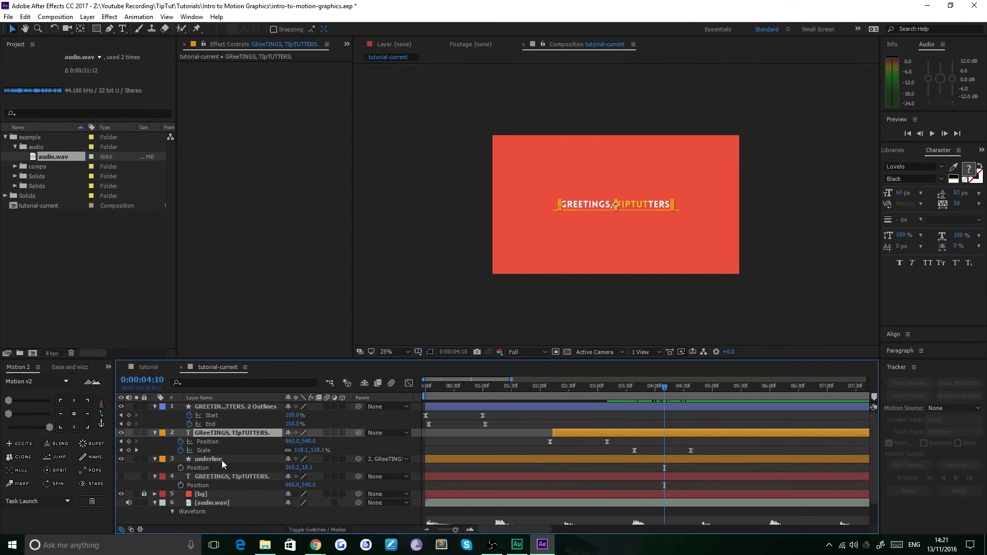
- Keyframe the underline's scale to grow from 0% width at 0:00:03:38 to its existing width at 0:00:04:38, keeping the height constant
{"action": "left_click", "coordinate": [211, 459]}
{"action": "key", "text": "s"}
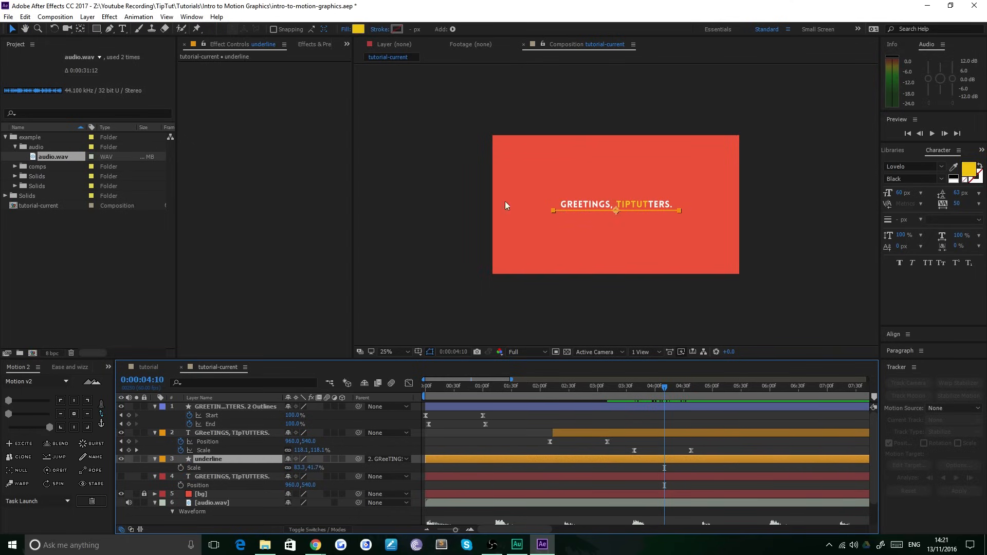
{"action": "key", "text": "period"}
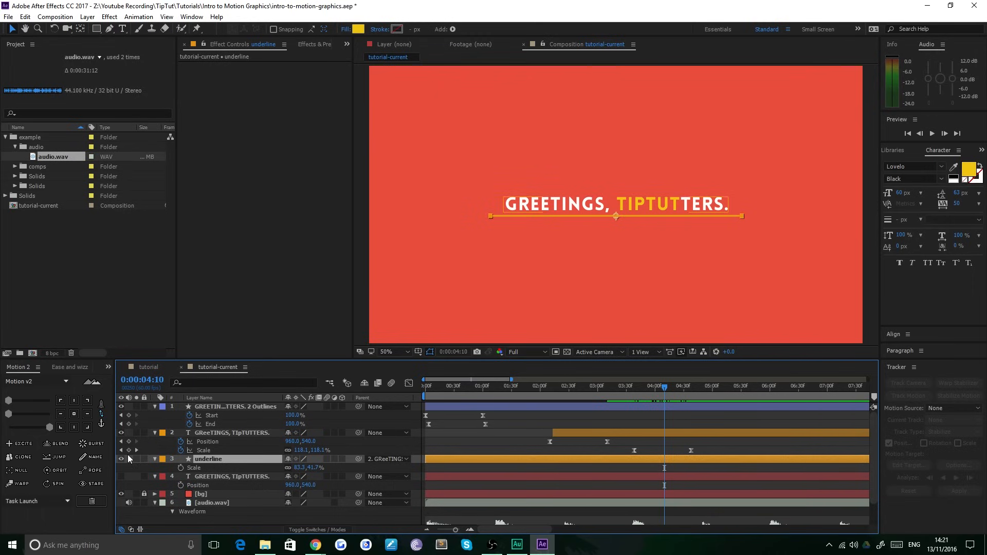
{"action": "left_click", "coordinate": [137, 451]}
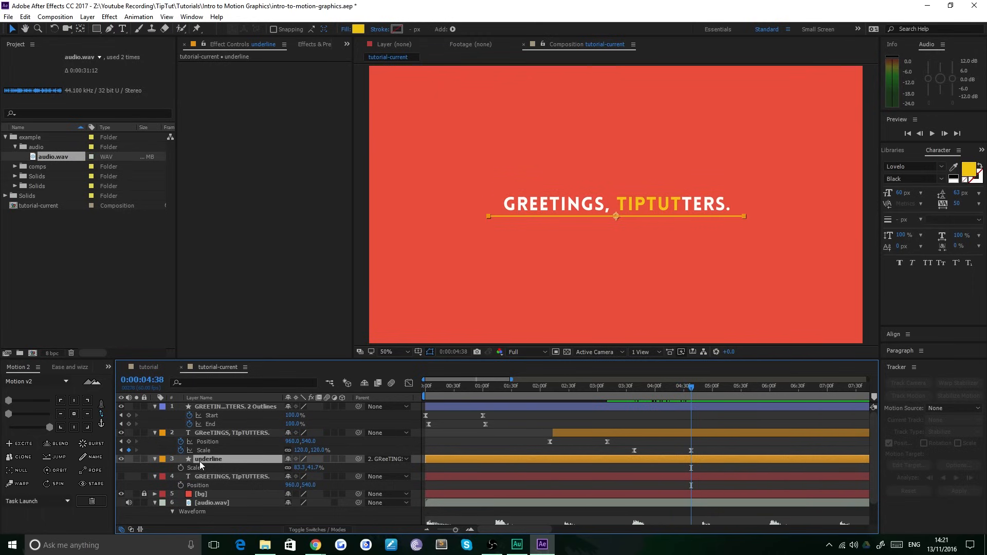
{"action": "left_click", "coordinate": [181, 468]}
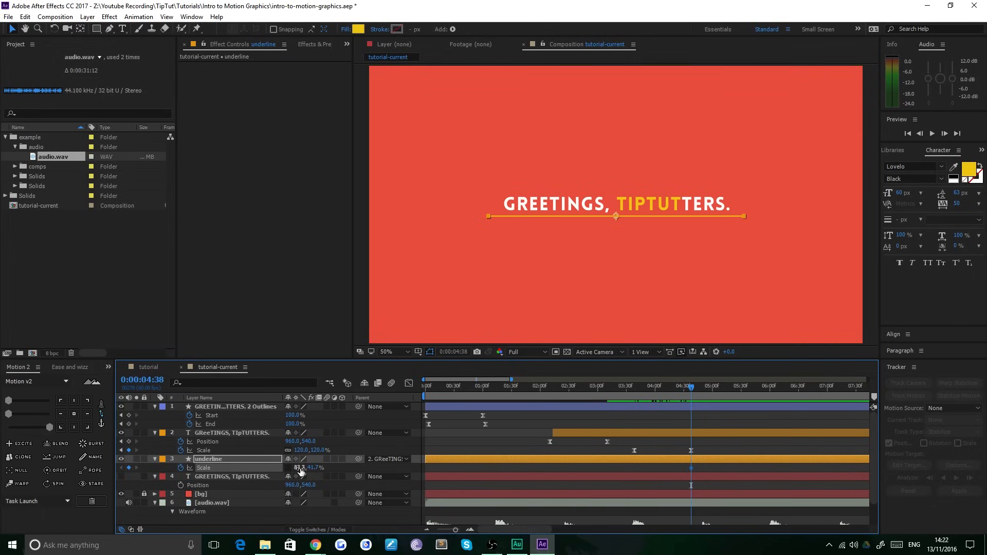
{"action": "left_click", "coordinate": [121, 450]}
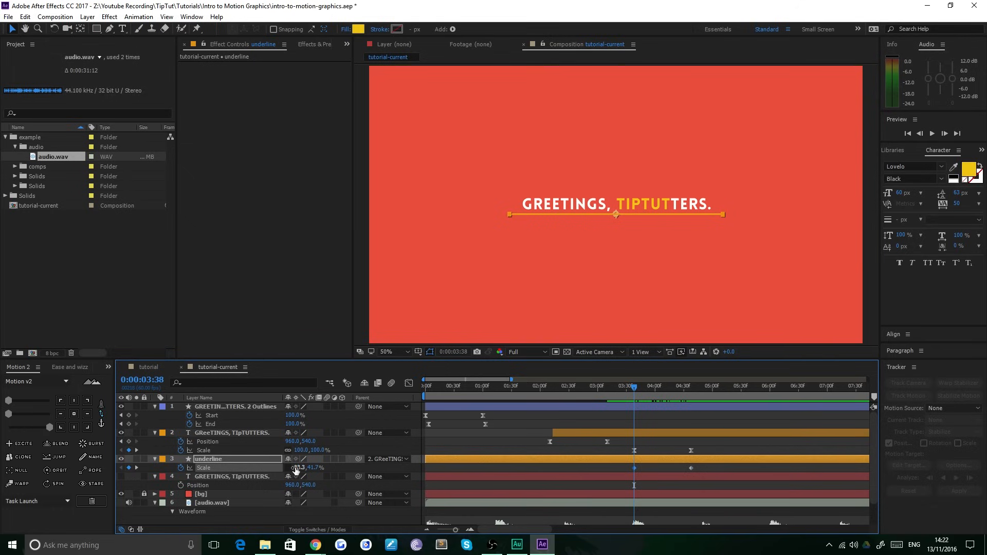
{"action": "left_click_drag", "start_coordinate": [298, 468], "coordinate": [304, 480]}
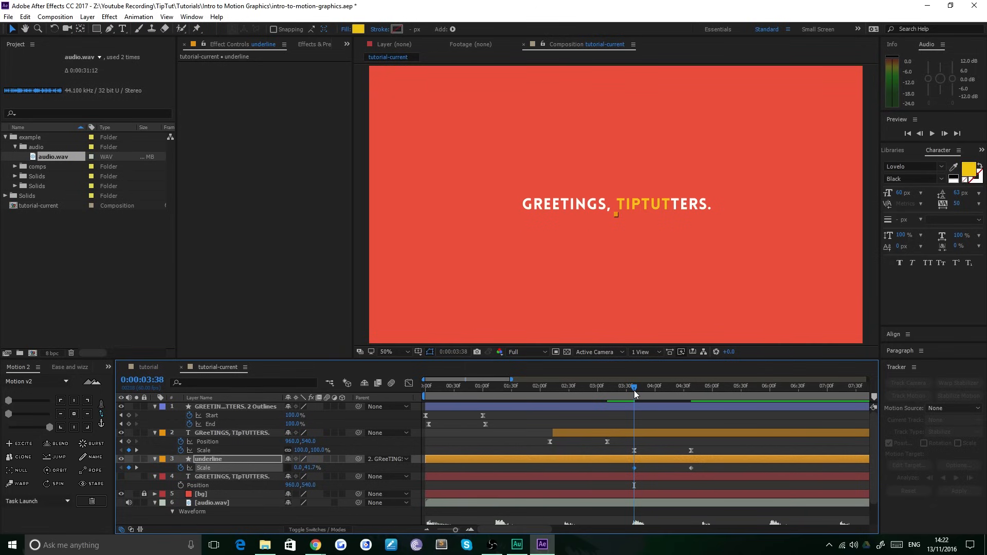
- Ease both of the underline's scale keyframes with the Motion v2 easing control
{"action": "left_click_drag", "start_coordinate": [636, 391], "coordinate": [703, 383]}
{"action": "left_click_drag", "start_coordinate": [703, 465], "coordinate": [626, 483]}
{"action": "left_click", "coordinate": [49, 429]}
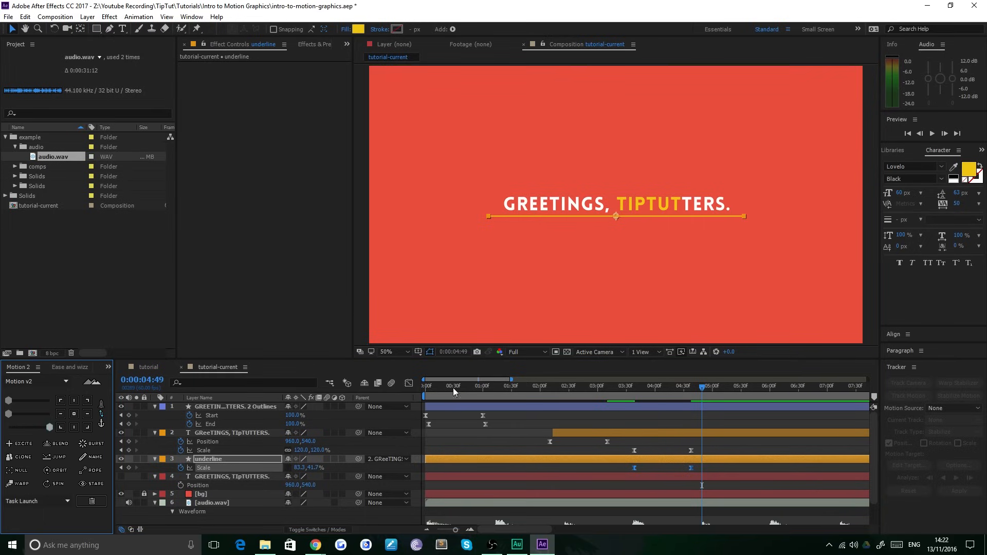
- Reshape the underline's scale speed curve around its first keyframe in the Graph Editor
{"action": "left_click", "coordinate": [409, 383]}
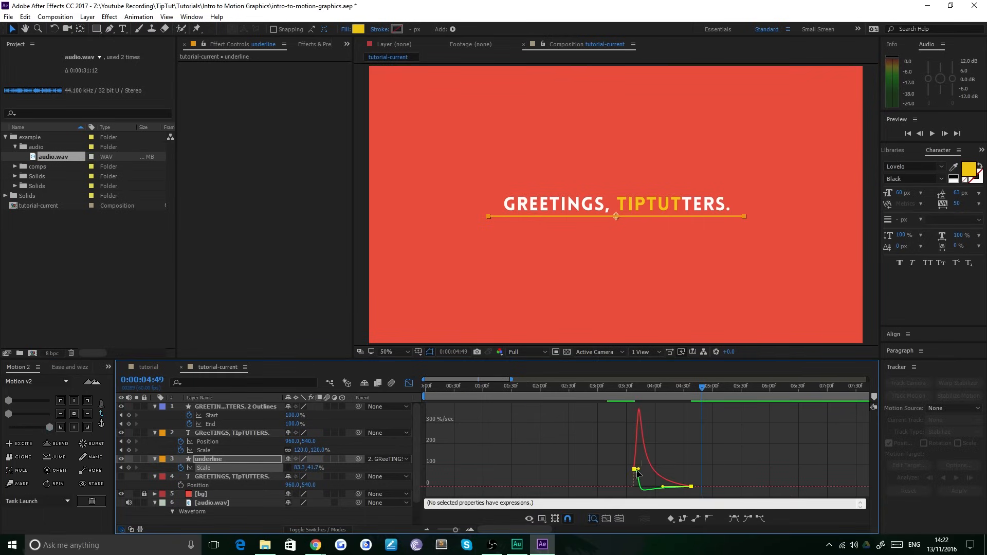
{"action": "left_click_drag", "start_coordinate": [637, 469], "coordinate": [626, 468]}
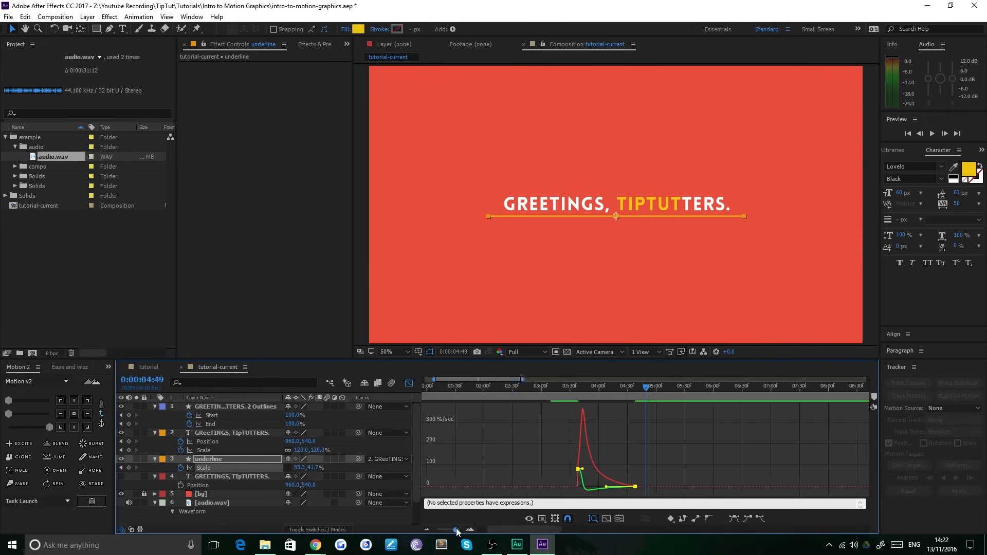
{"action": "left_click_drag", "start_coordinate": [455, 528], "coordinate": [457, 529]}
{"action": "left_click_drag", "start_coordinate": [547, 471], "coordinate": [539, 487]}
{"action": "left_click", "coordinate": [409, 383]}
- Play back the underline's growth from just before its first scale keyframe, and the whole greeting animation from the start
{"action": "left_click_drag", "start_coordinate": [584, 388], "coordinate": [525, 390]}
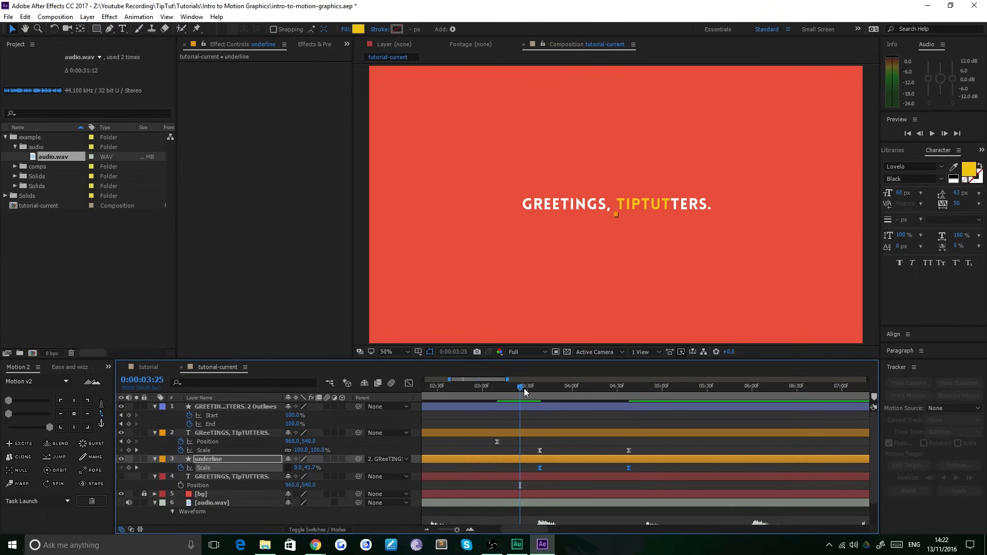
{"action": "key", "text": "space"}
{"action": "left_click", "coordinate": [523, 390]}
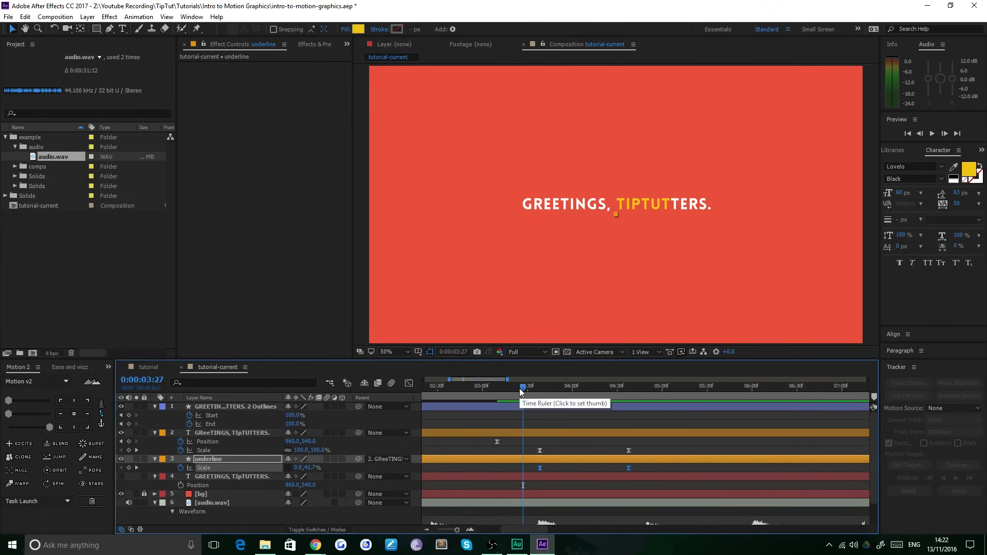
{"action": "key", "text": "space"}
{"action": "key", "text": "space"}
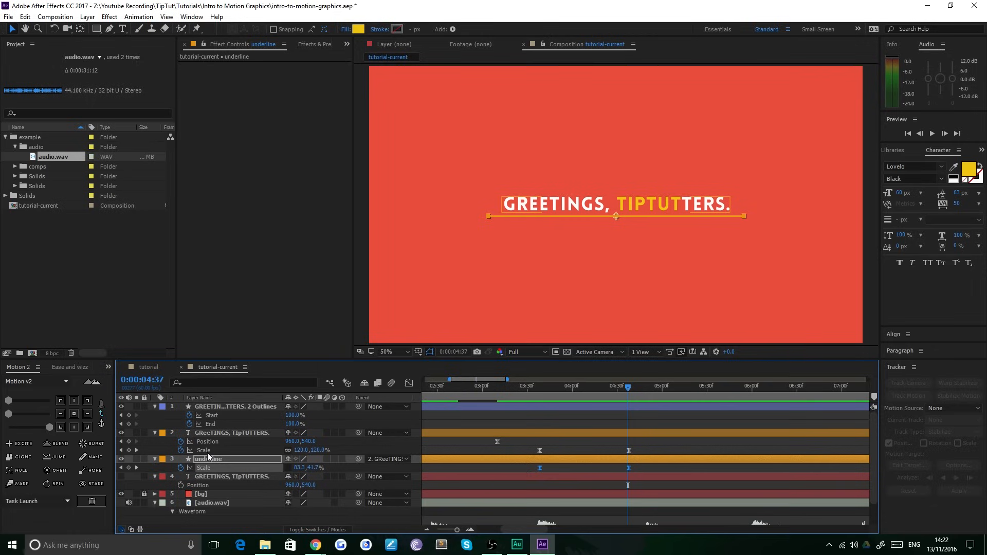
{"action": "left_click_drag", "start_coordinate": [456, 531], "coordinate": [421, 521]}
{"action": "left_click_drag", "start_coordinate": [429, 389], "coordinate": [387, 393]}
{"action": "key", "text": "space"}
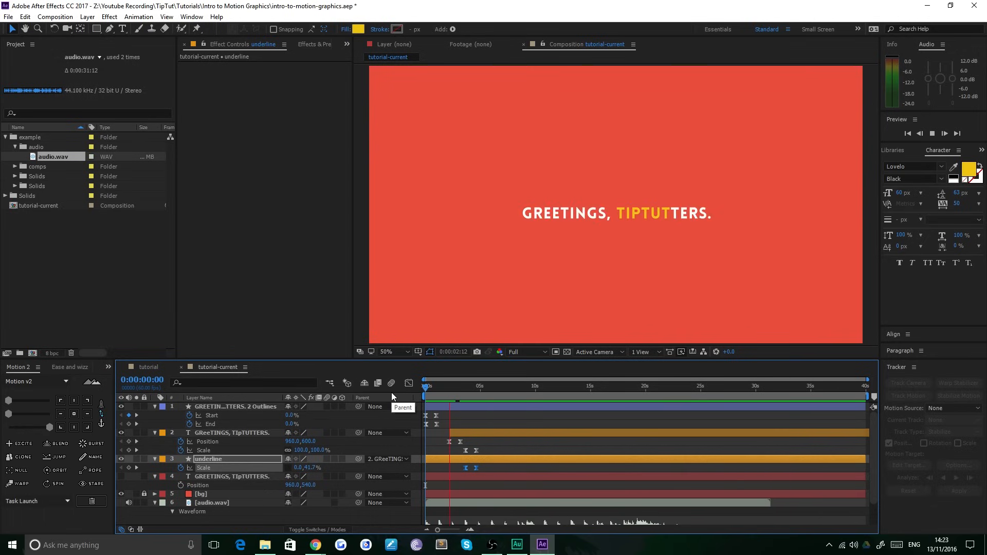
{"action": "key", "text": "space"}
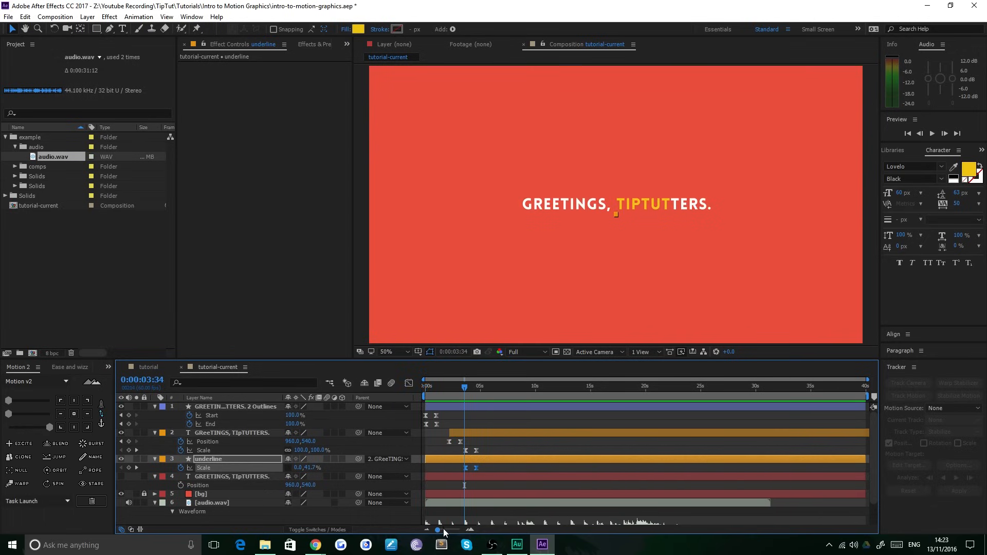
- Shift the upper greeting text and underline layers earlier together so the text layer begins at 0:00:01:13, on the audio beat
{"action": "left_click_drag", "start_coordinate": [438, 530], "coordinate": [455, 528]}
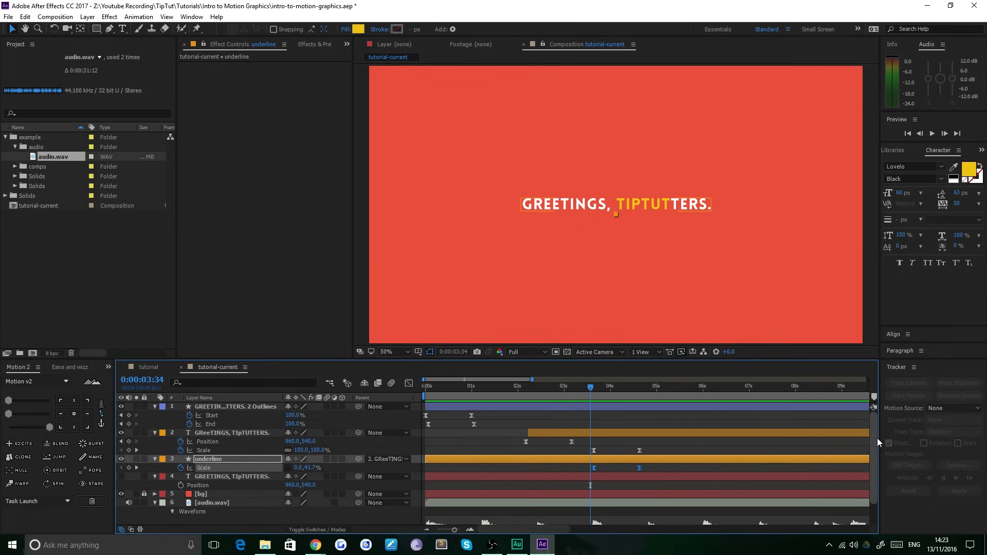
{"action": "scroll", "coordinate": [875, 446], "scroll_direction": "down", "scroll_amount": 2}
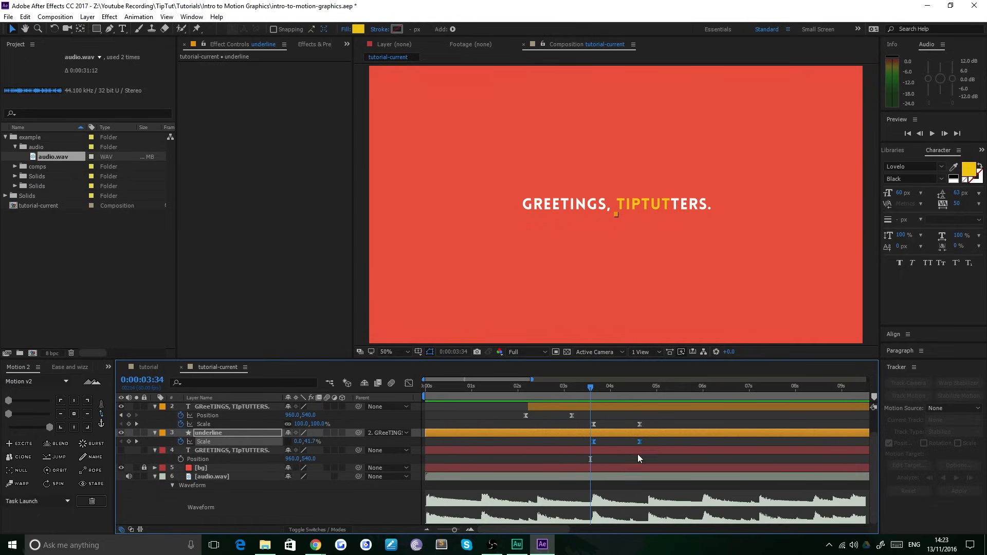
{"action": "scroll", "coordinate": [638, 455], "scroll_direction": "up", "scroll_amount": 2}
{"action": "left_click", "coordinate": [234, 432]}
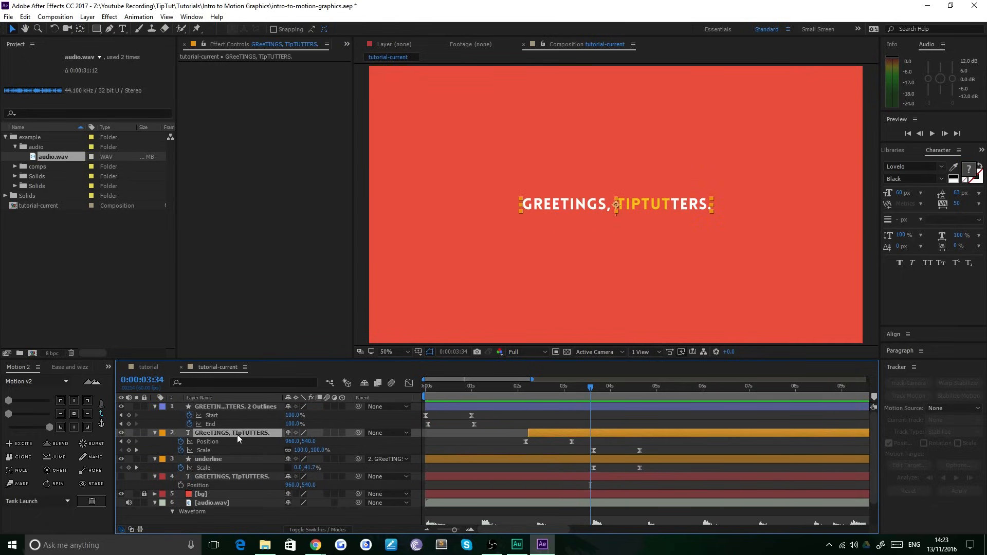
{"action": "left_click", "coordinate": [223, 457], "text": "shift"}
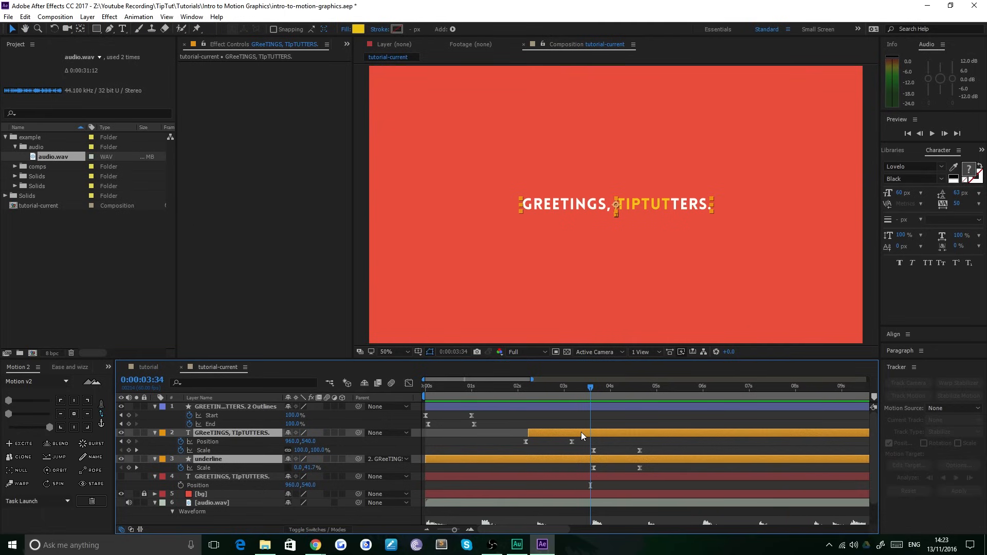
{"action": "left_click_drag", "start_coordinate": [582, 435], "coordinate": [541, 437]}
{"action": "left_click", "coordinate": [476, 389]}
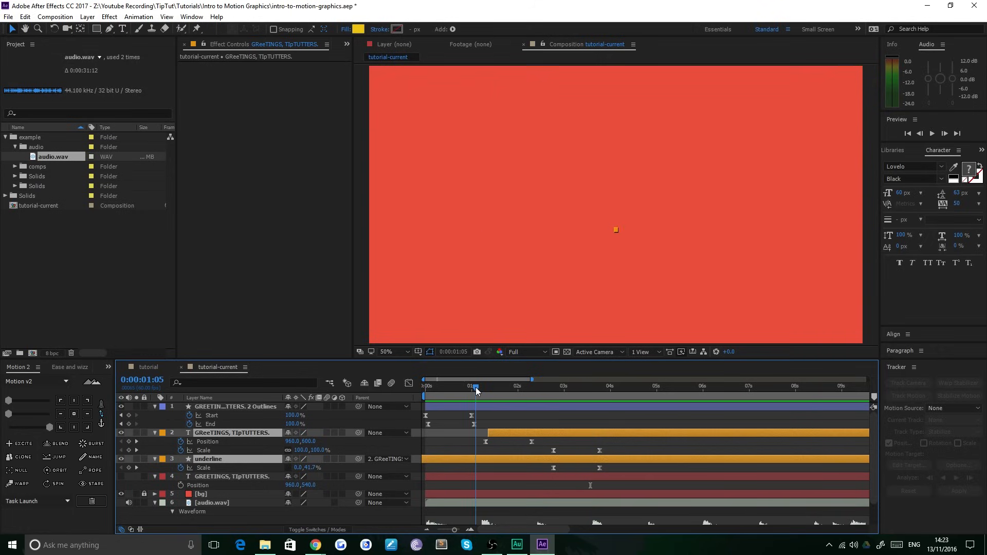
{"action": "left_click_drag", "start_coordinate": [474, 387], "coordinate": [483, 387]}
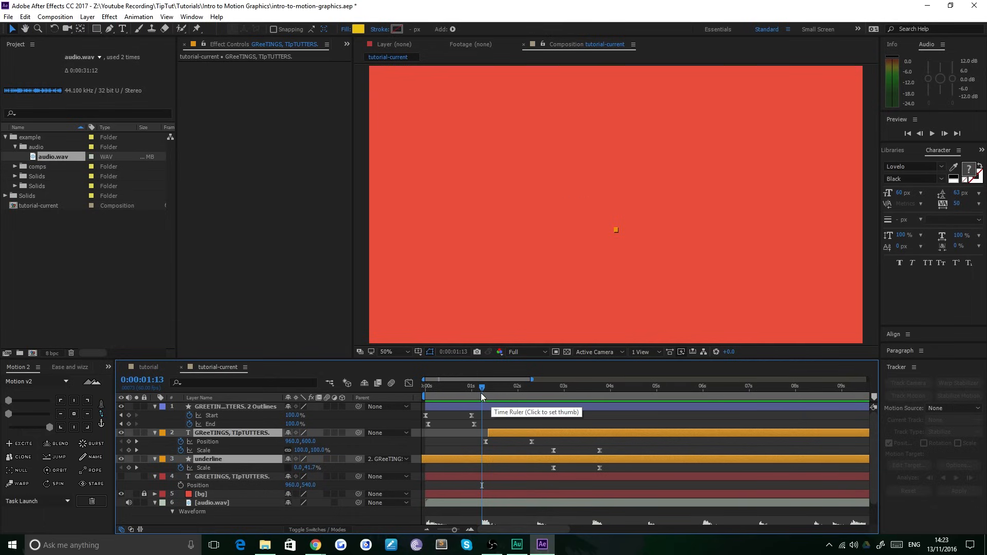
{"action": "left_click_drag", "start_coordinate": [551, 433], "coordinate": [547, 433]}
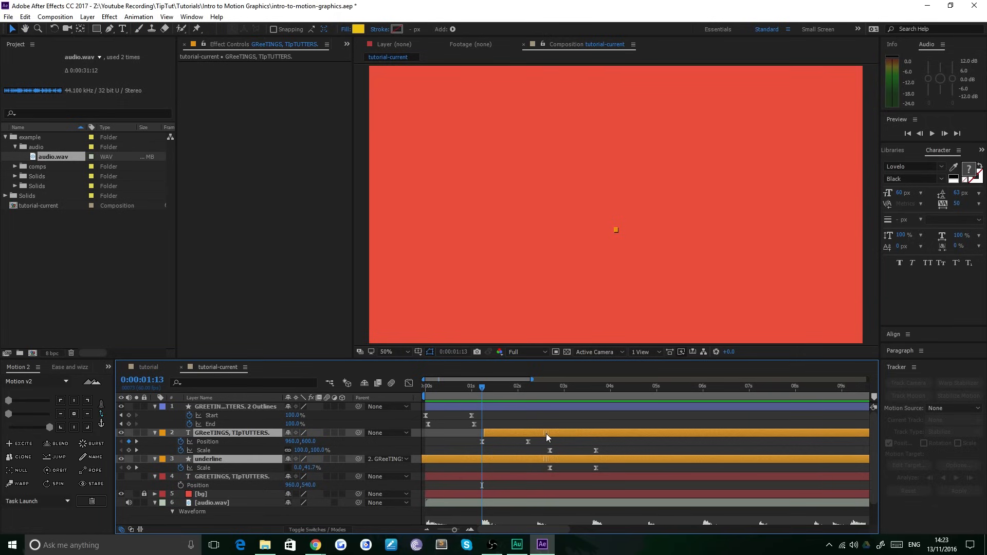
- Move the scale keyframes of the upper greeting text and the underline earlier together so the first pair sits at 0:00:02:25
{"action": "left_click", "coordinate": [487, 457]}
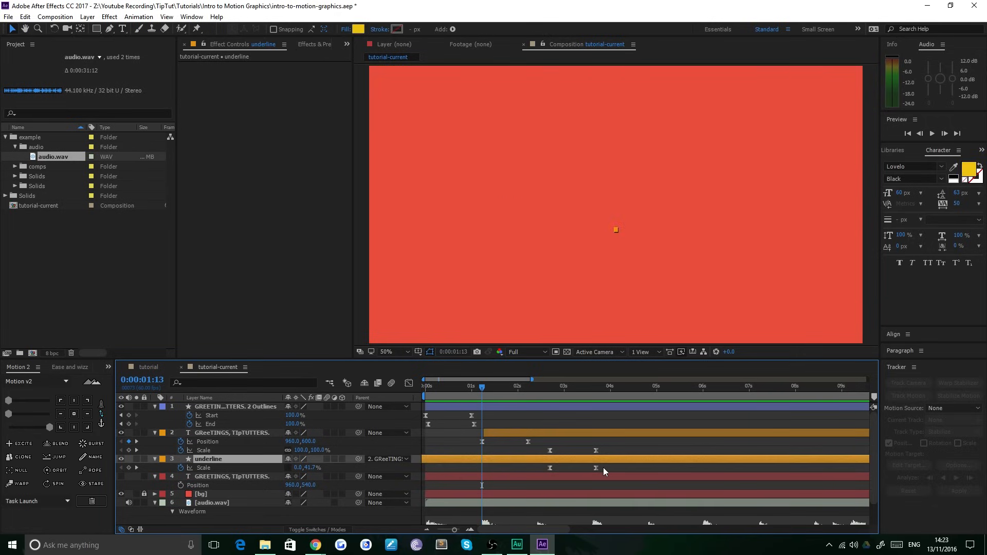
{"action": "left_click_drag", "start_coordinate": [616, 449], "coordinate": [539, 474]}
{"action": "left_click", "coordinate": [534, 386]}
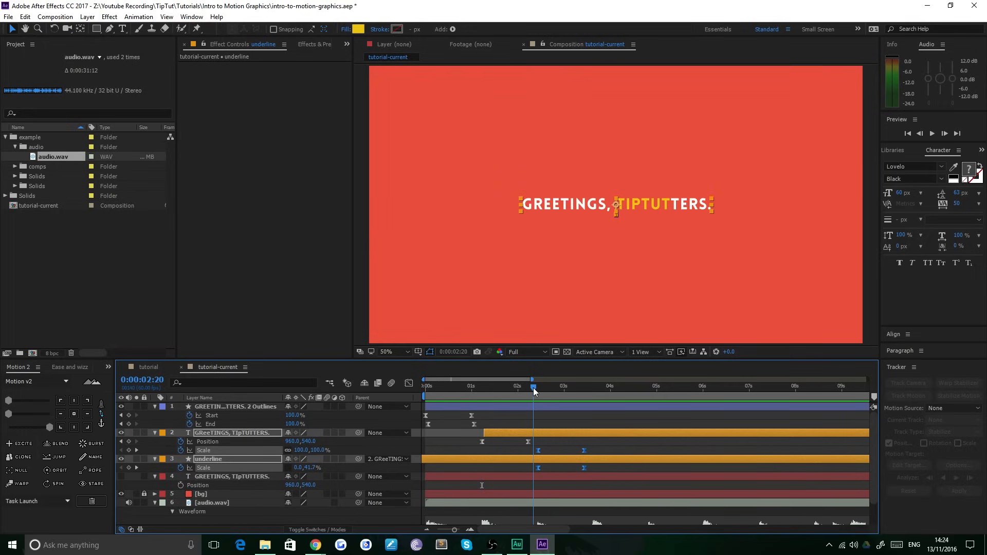
{"action": "left_click_drag", "start_coordinate": [533, 391], "coordinate": [537, 388]}
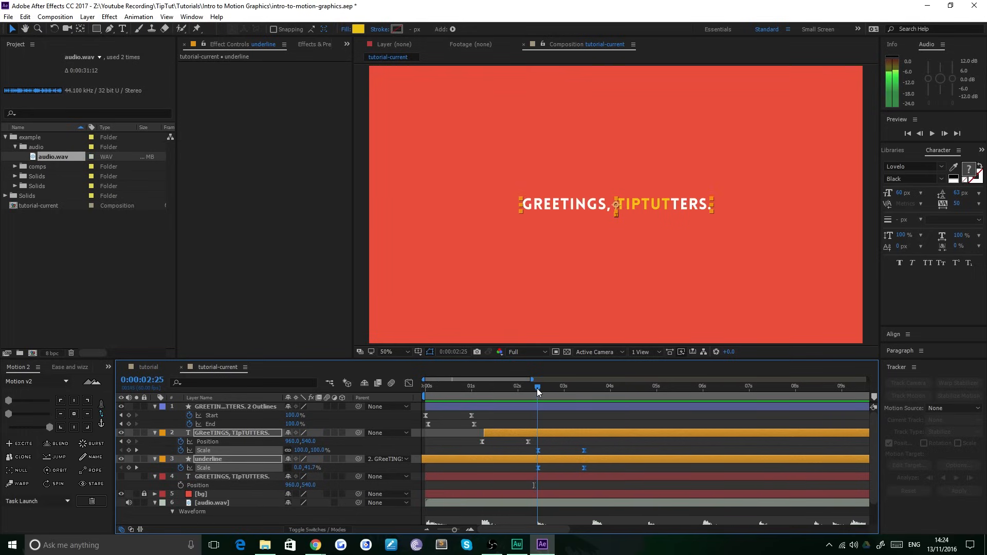
{"action": "left_click_drag", "start_coordinate": [537, 468], "coordinate": [537, 468]}
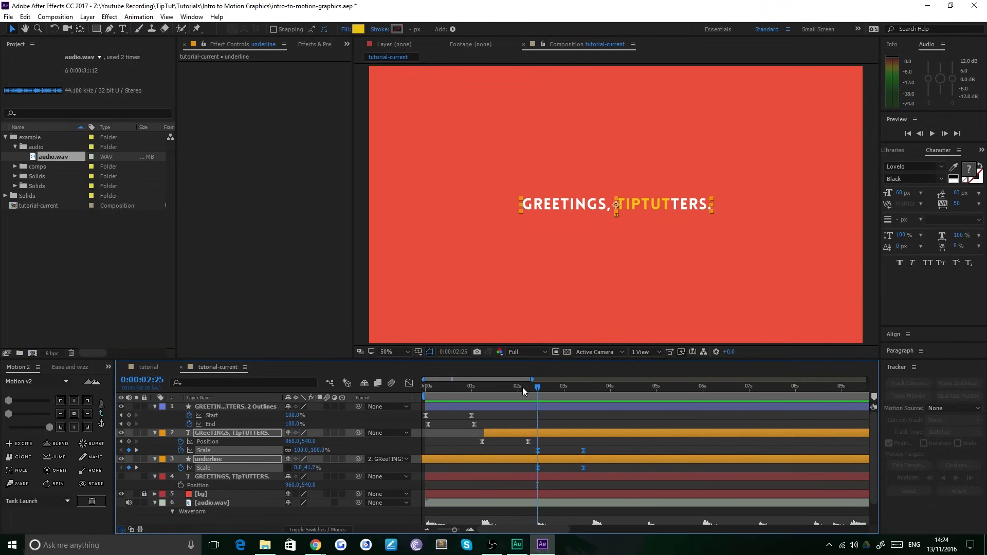
- Play the retimed greeting and underline animation from the start against the audio
{"action": "key", "text": "Home"}
{"action": "key", "text": "space"}
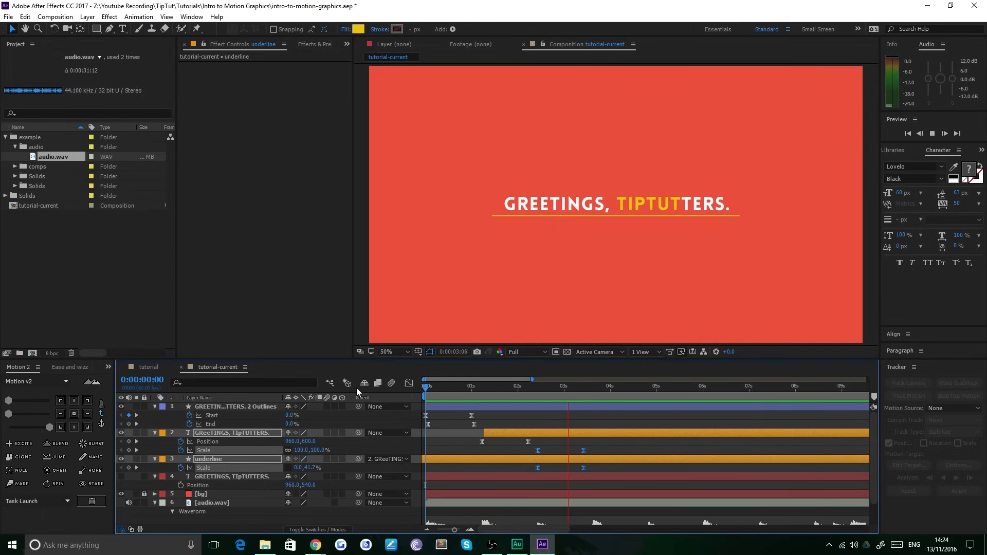
{"action": "key", "text": "space"}
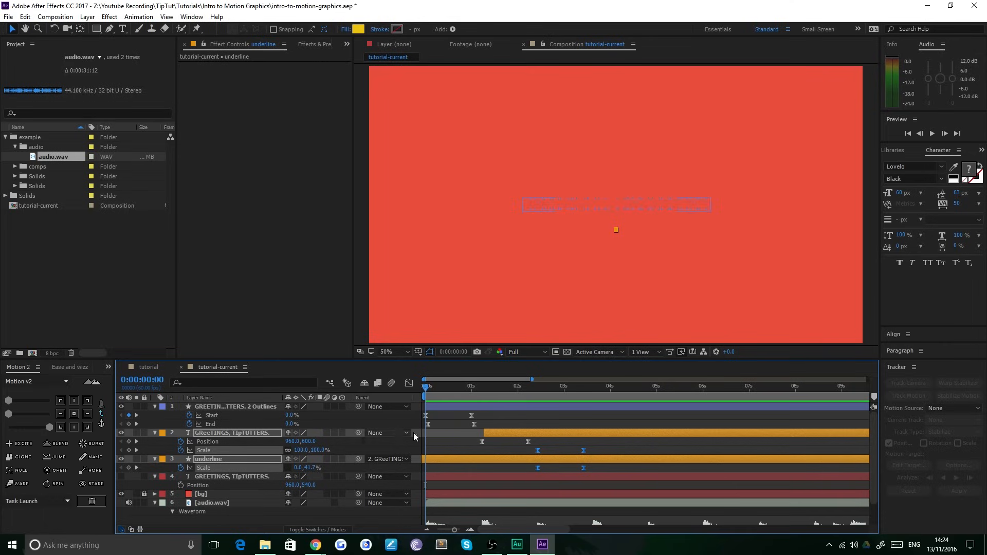
{"action": "mouse_move", "coordinate": [454, 530]}
{"action": "left_mouse_down"}
{"action": "mouse_move", "coordinate": [435, 528]}
{"action": "mouse_move", "coordinate": [454, 530]}
{"action": "left_mouse_up"}
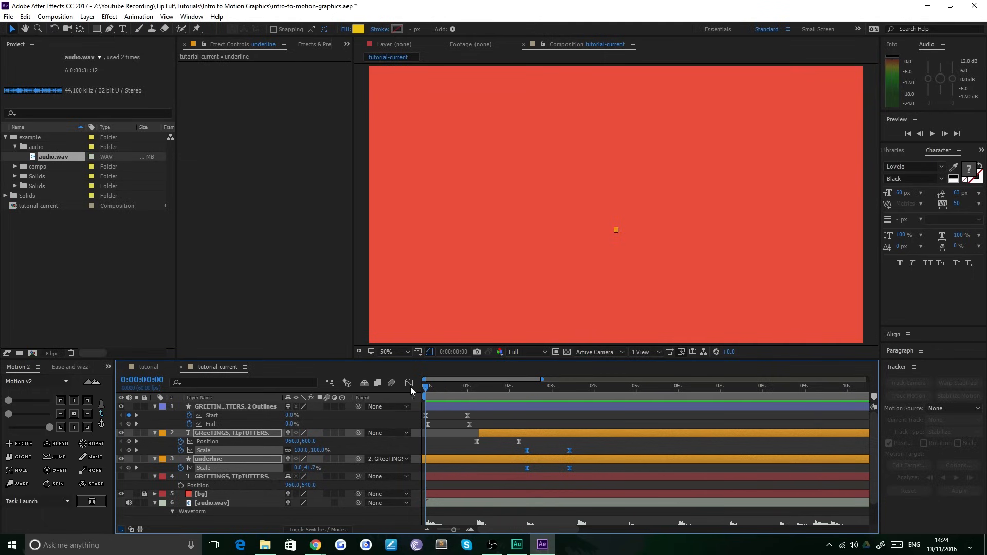
{"action": "key", "text": "space"}
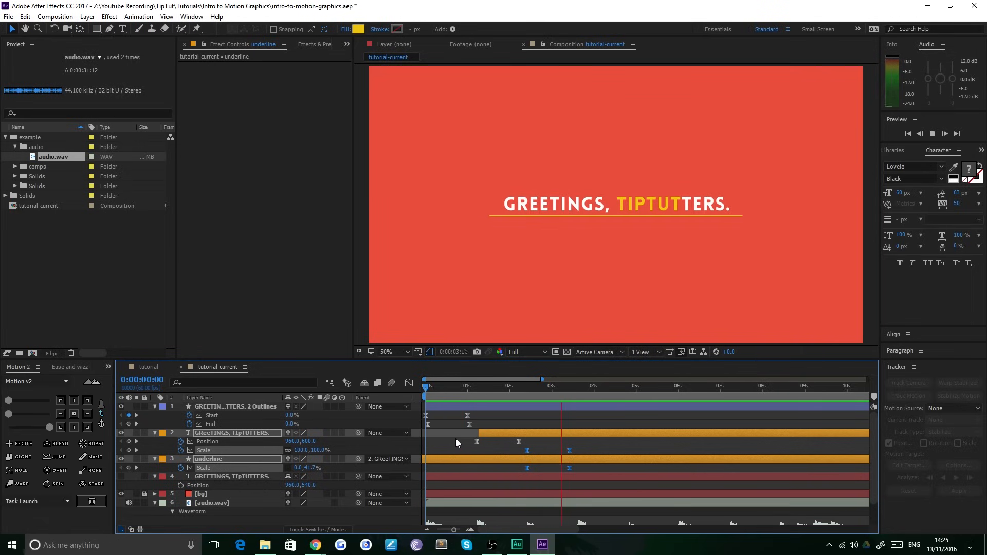
{"action": "key", "text": "space"}
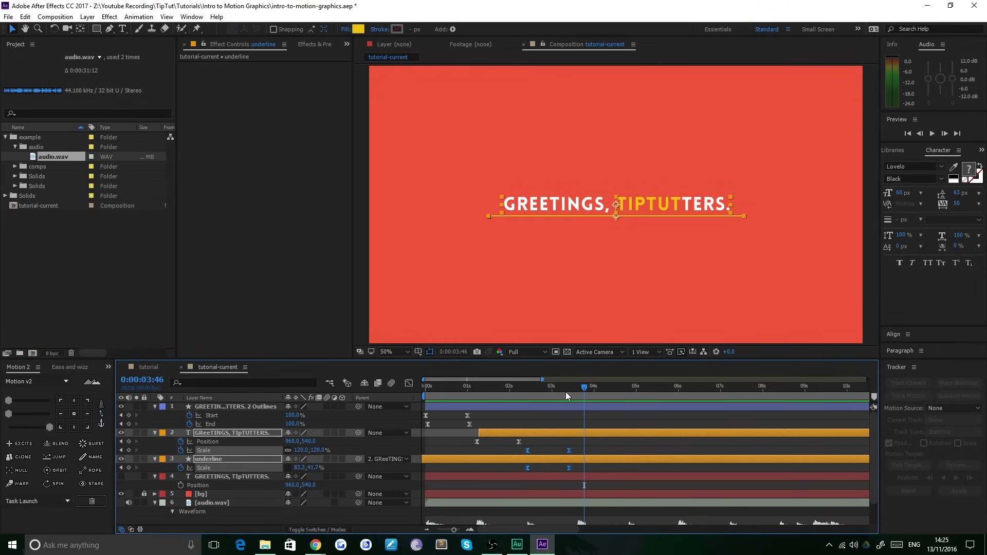
- Switch to the tutorial composition and examine the example after the greeting, up to the THIS. scene
{"action": "left_click", "coordinate": [175, 367]}
{"action": "key", "text": "space"}
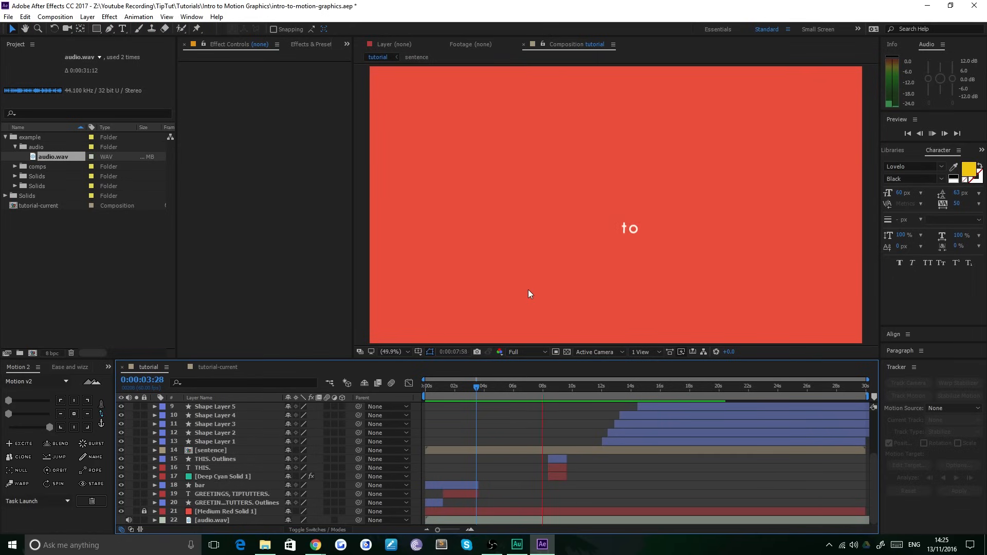
{"action": "key", "text": "space"}
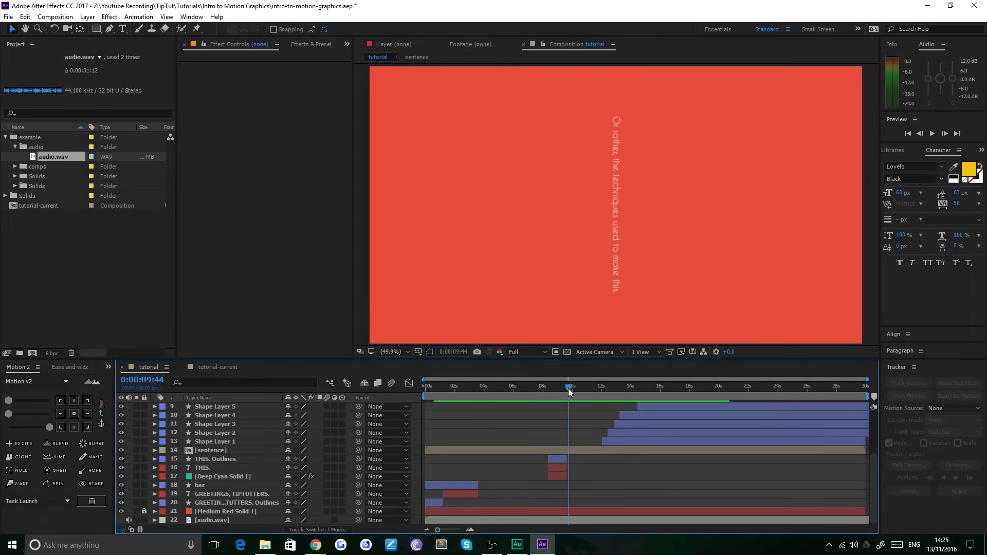
{"action": "left_click_drag", "start_coordinate": [571, 391], "coordinate": [567, 391]}
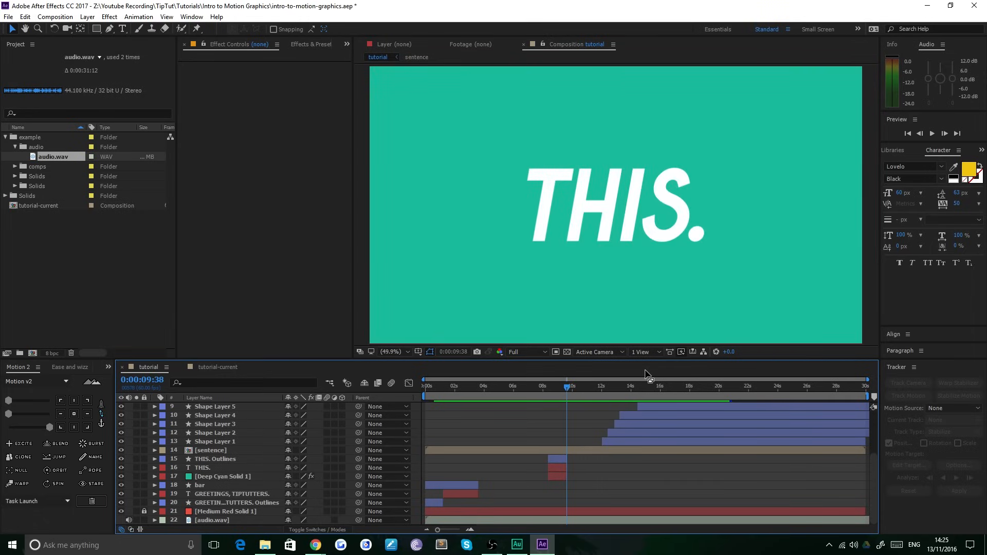